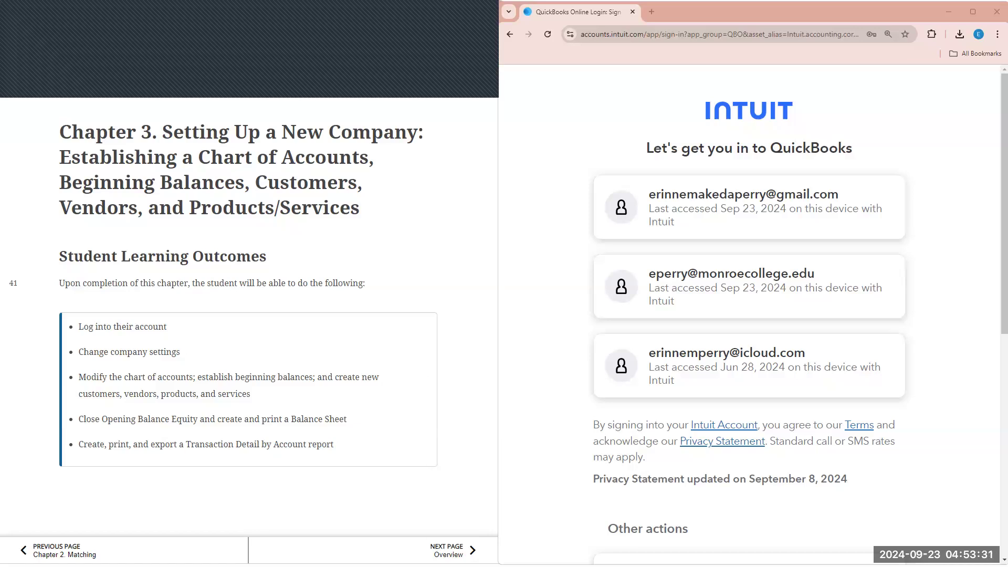
- Advance the Chapter 3 textbook to the Company Settings section and read its sign-in instructions
left_click(453, 550)
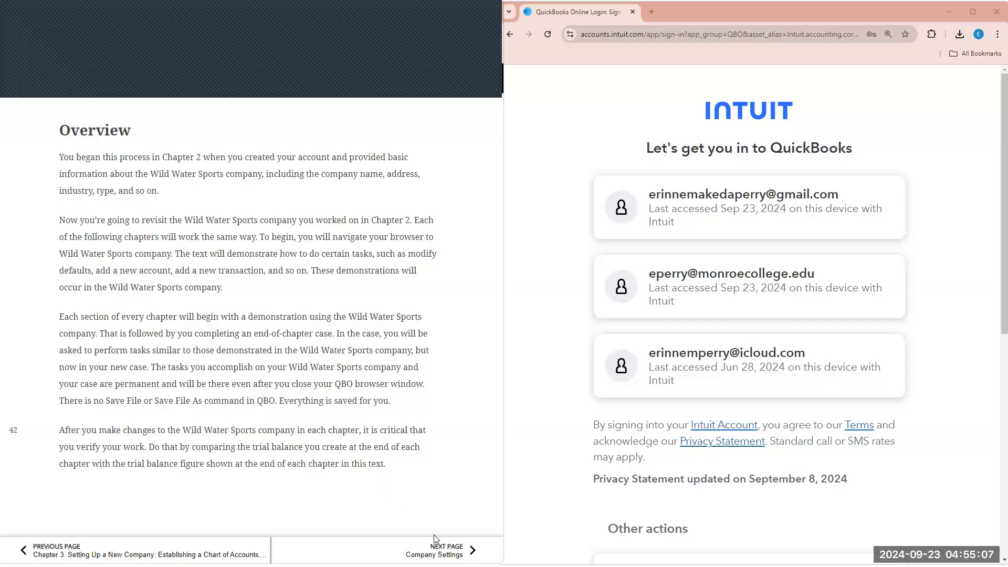
left_click(439, 547)
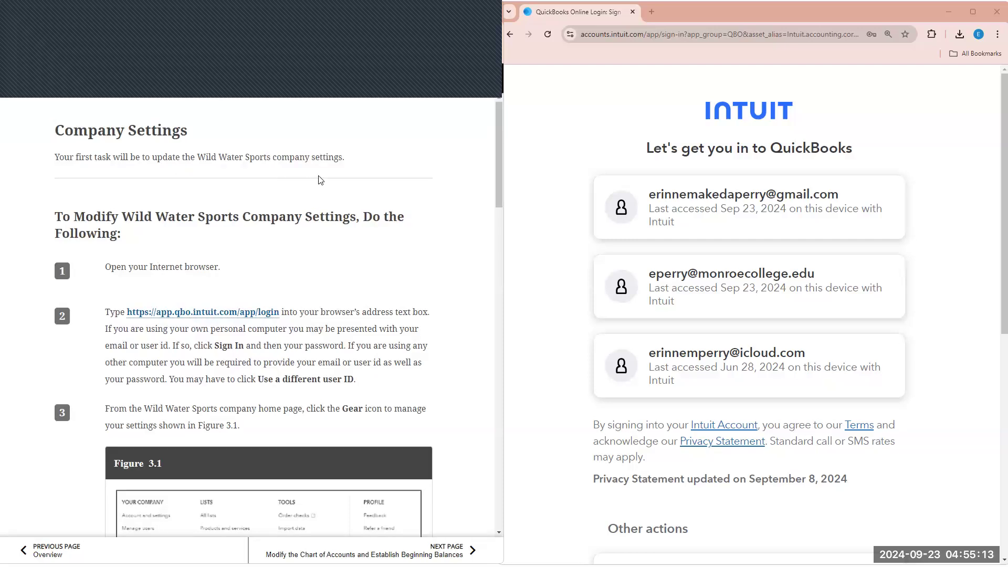
scroll(206, 234, "down", 1)
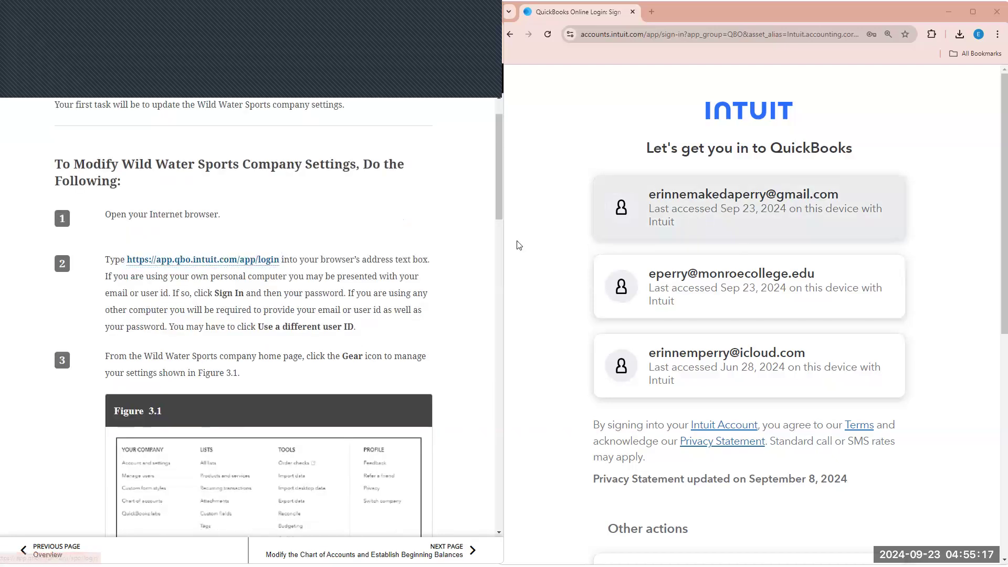
scroll(203, 272, "down", 1)
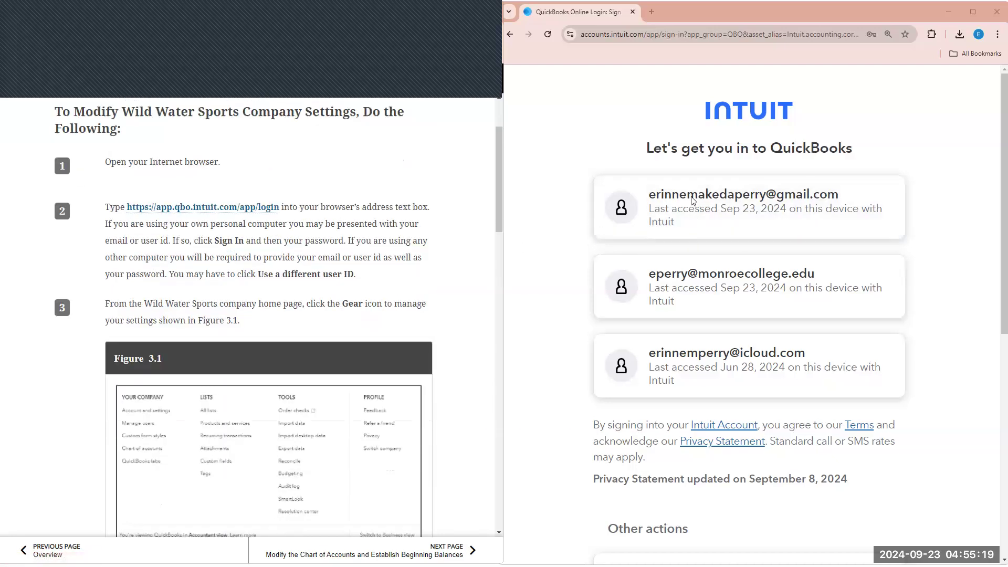
- Sign in to QuickBooks with the first saved Intuit account by entering the account password
left_click(693, 204)
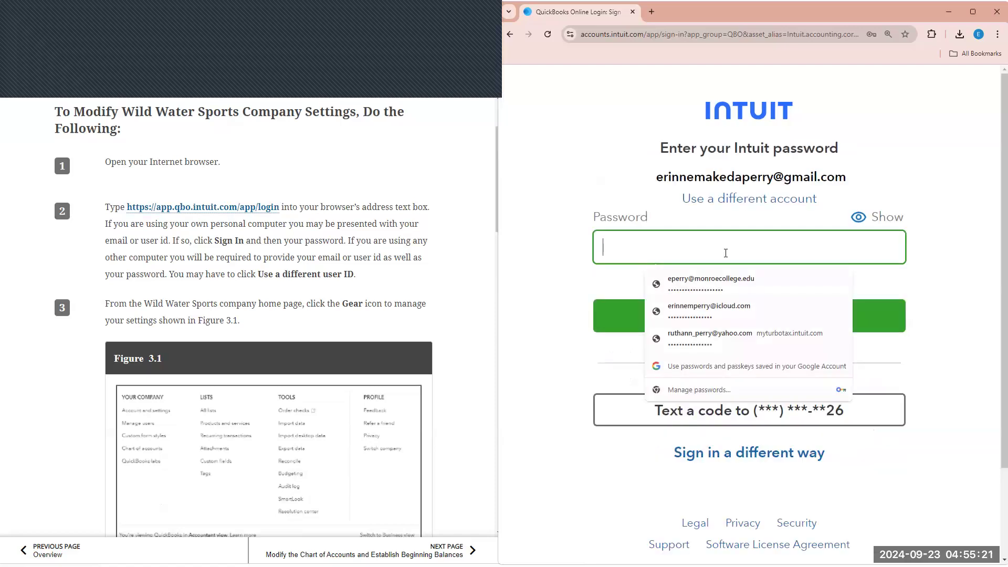
type("••••••••••")
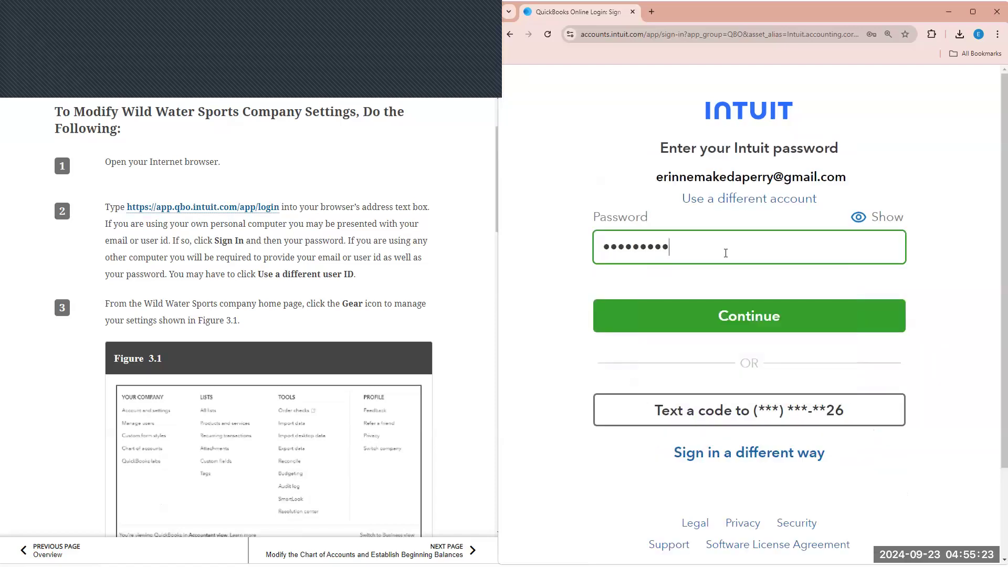
left_click(735, 302)
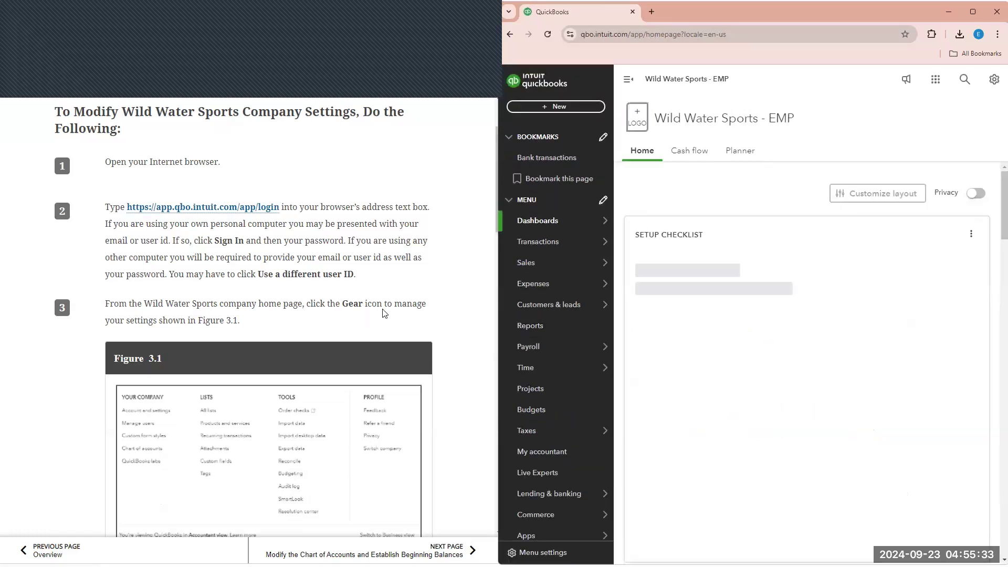
- Collapse the navigation menu and open Account and settings for the Wild Water Sports company
left_click(628, 79)
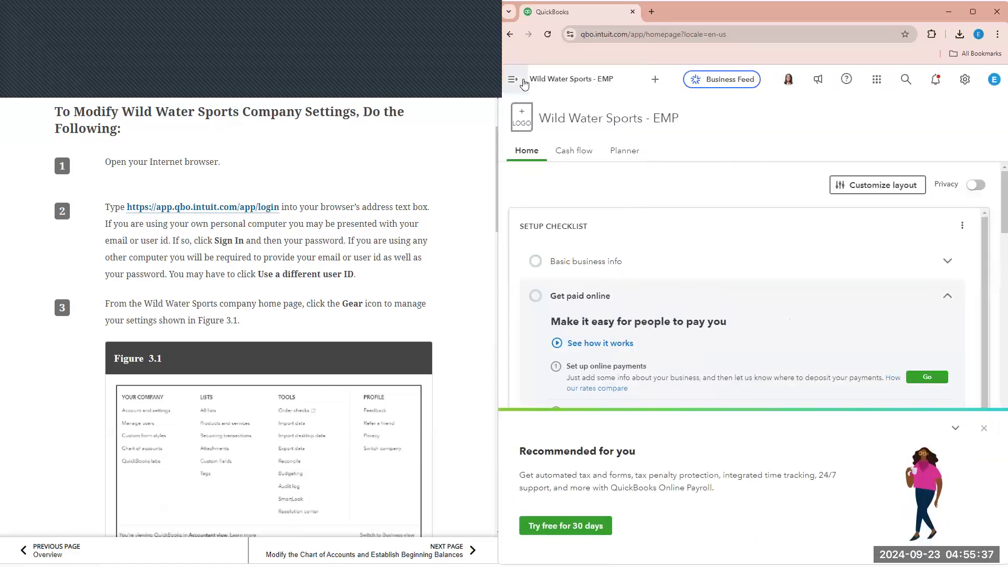
left_click(513, 80)
left_click(628, 82)
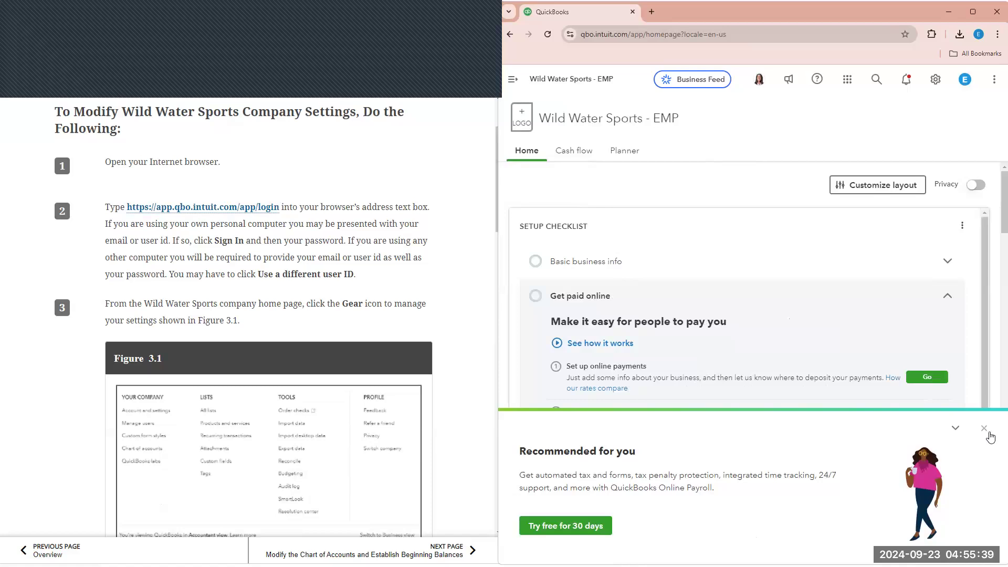
left_click(936, 80)
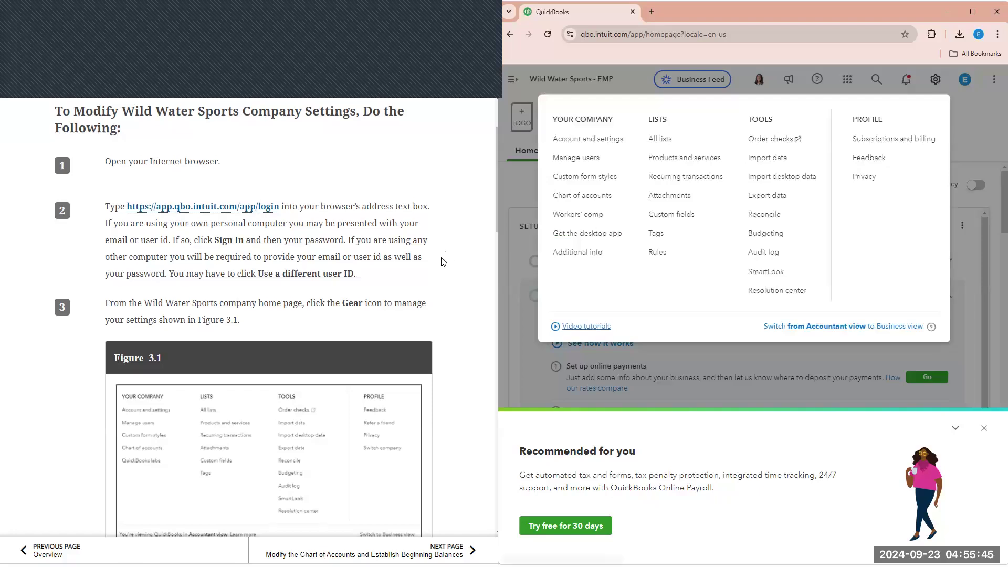
scroll(443, 265, "down", 5)
scroll(443, 267, "down", 1)
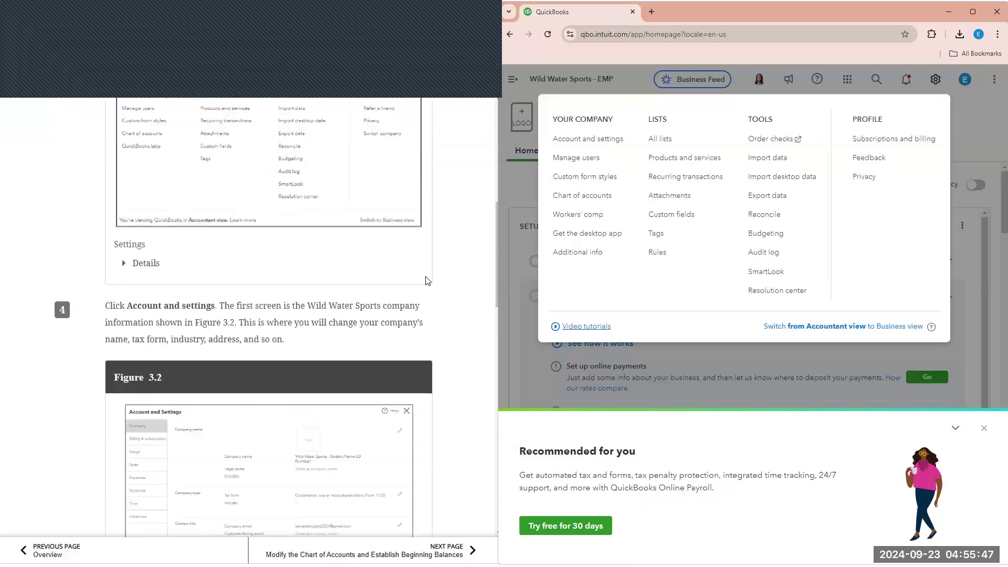
left_click(582, 142)
- Read textbook step 5 and open the Company type section for editing
scroll(383, 263, "down", 4)
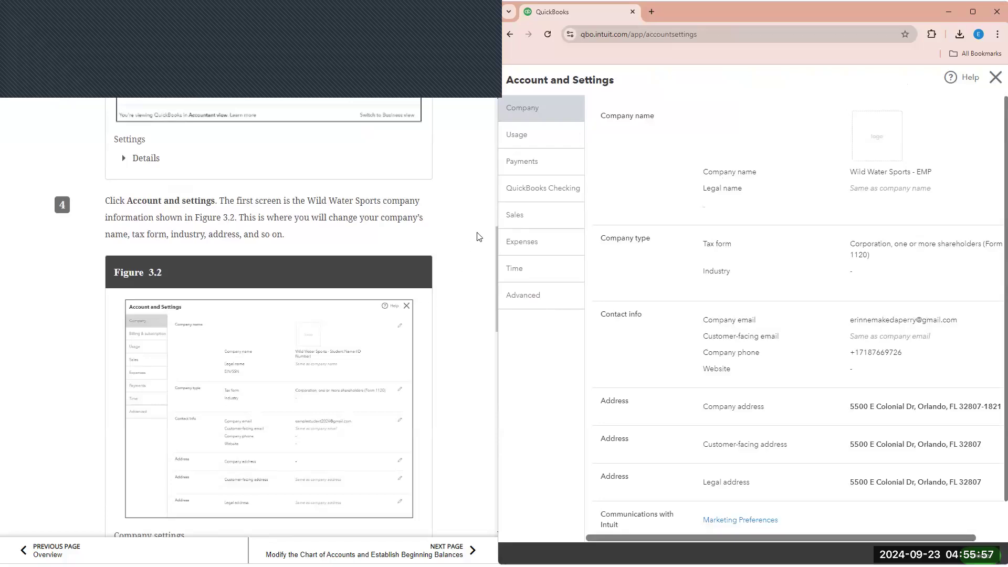
scroll(479, 237, "down", 3)
scroll(478, 237, "down", 2)
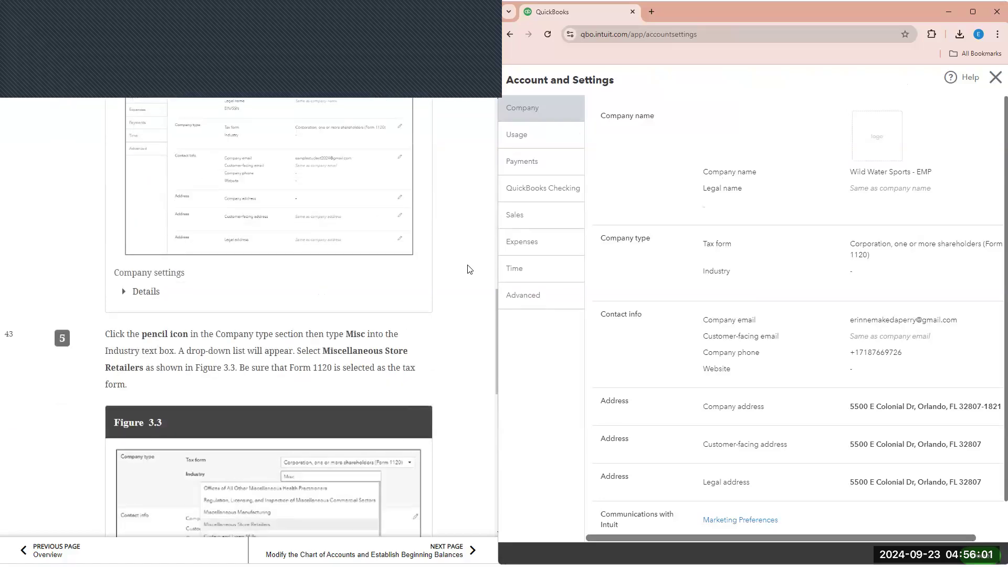
scroll(187, 295, "down", 1)
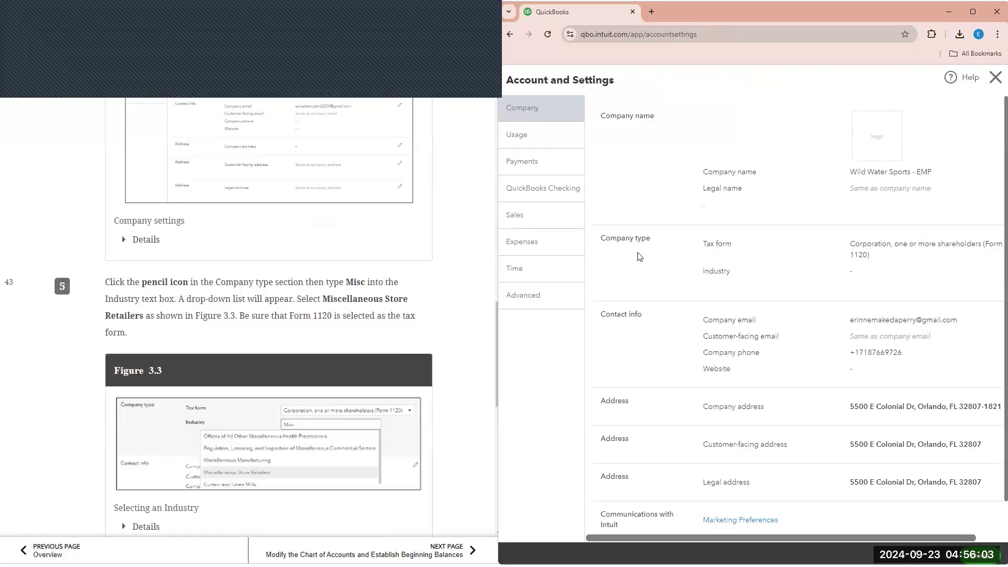
left_click_drag(775, 538, 903, 541)
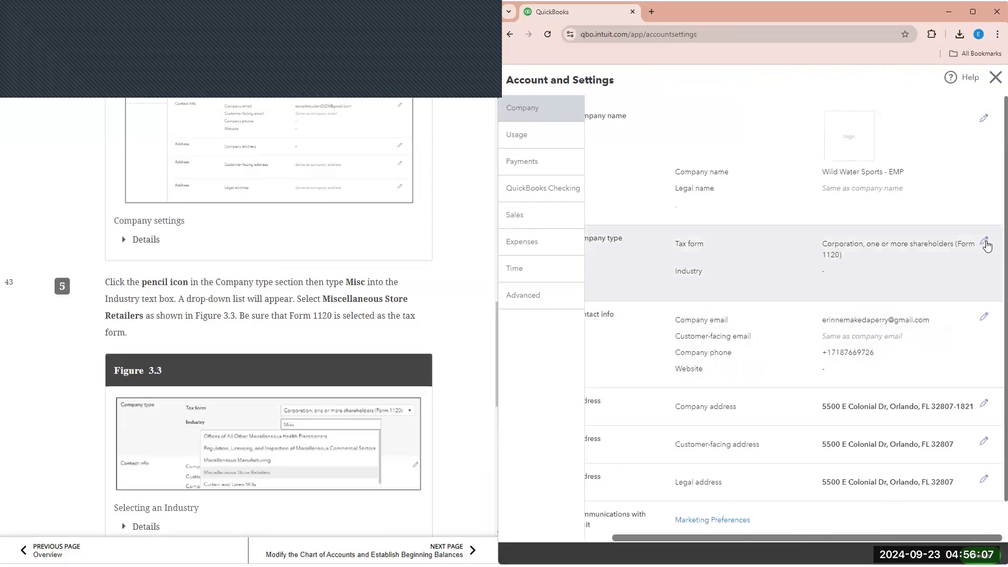
left_click(985, 243)
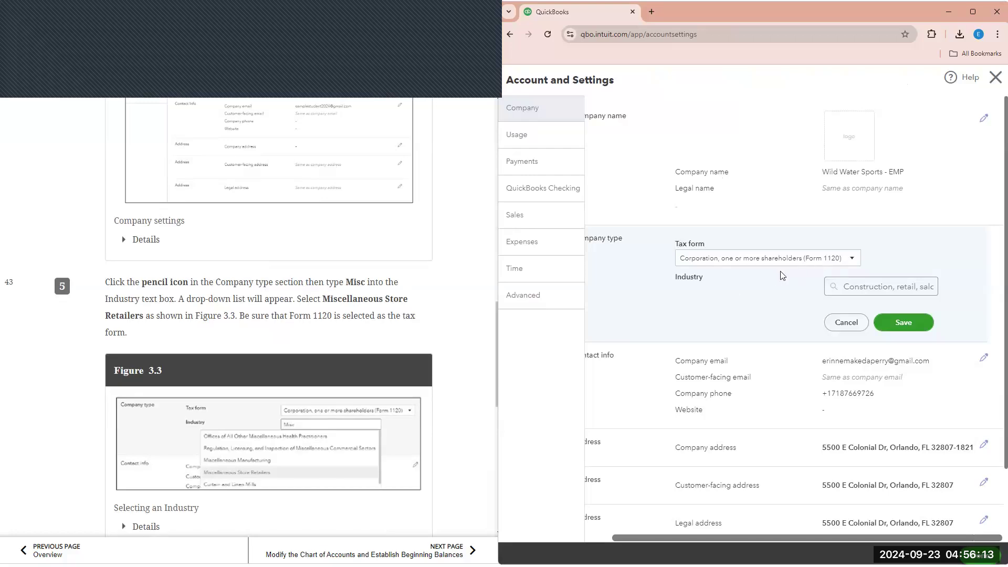
- Search the Industry options for "misc" and look through the suggestions for Miscellaneous Store Retailers
left_click(910, 288)
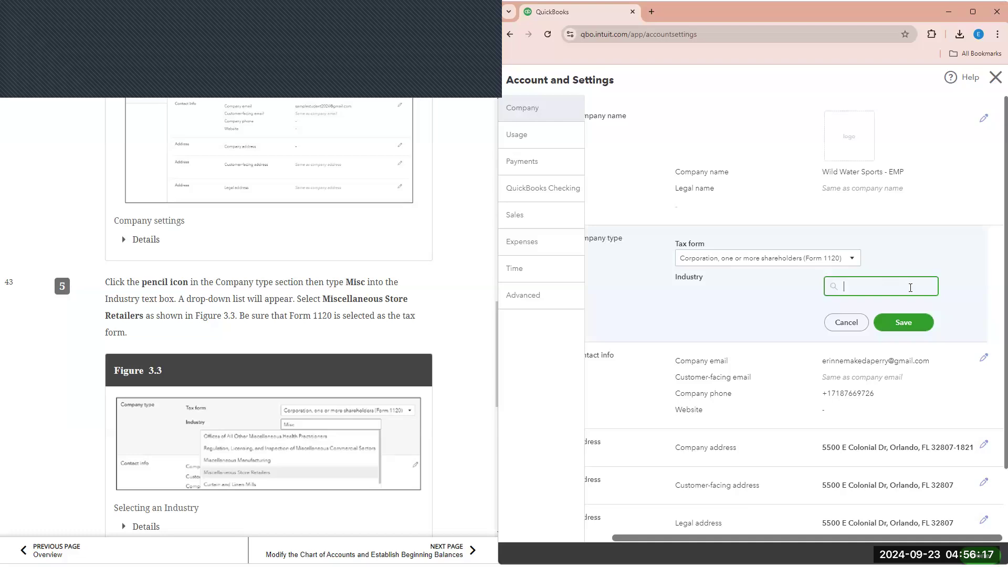
type("misc")
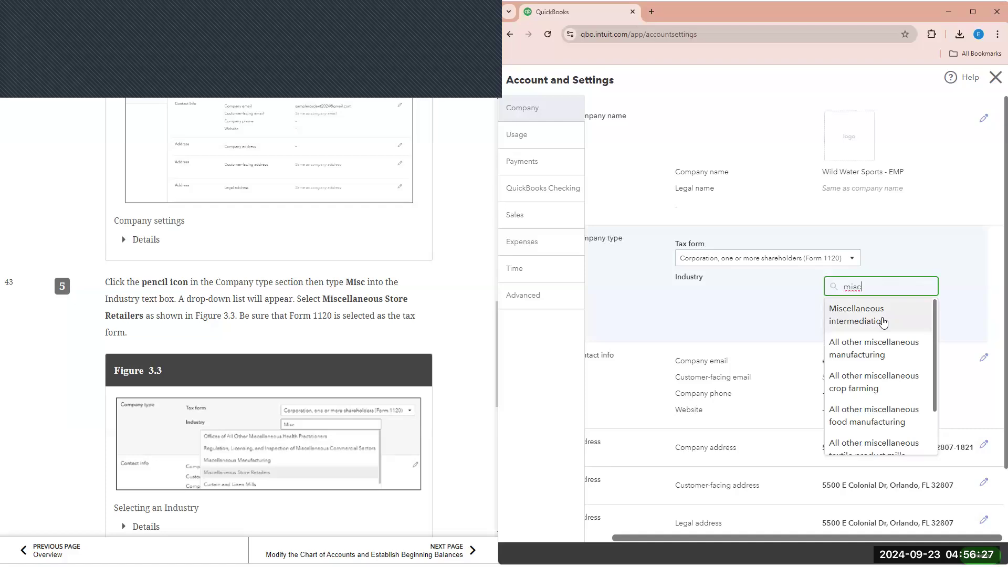
scroll(886, 329, "down", 2)
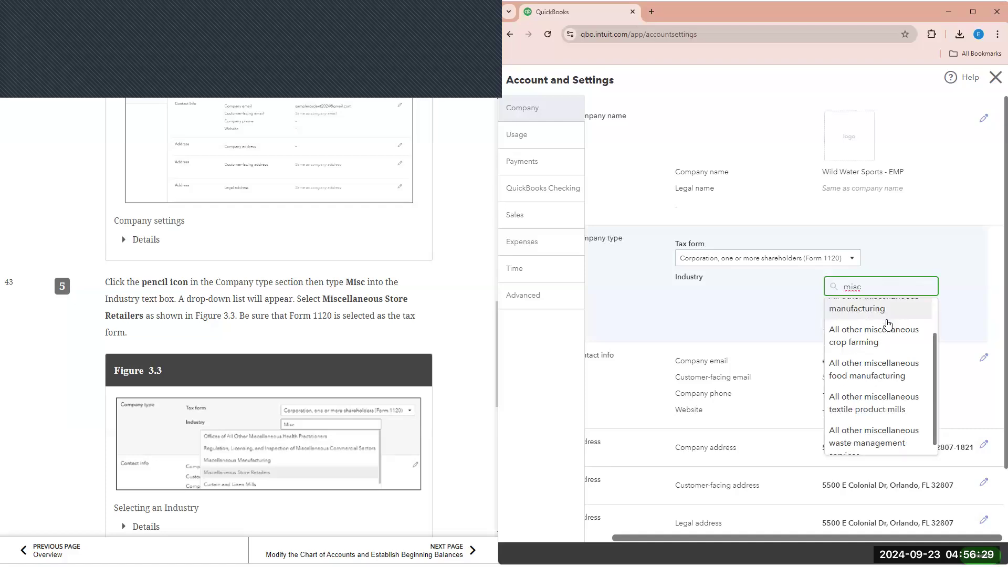
scroll(871, 397, "up", 2)
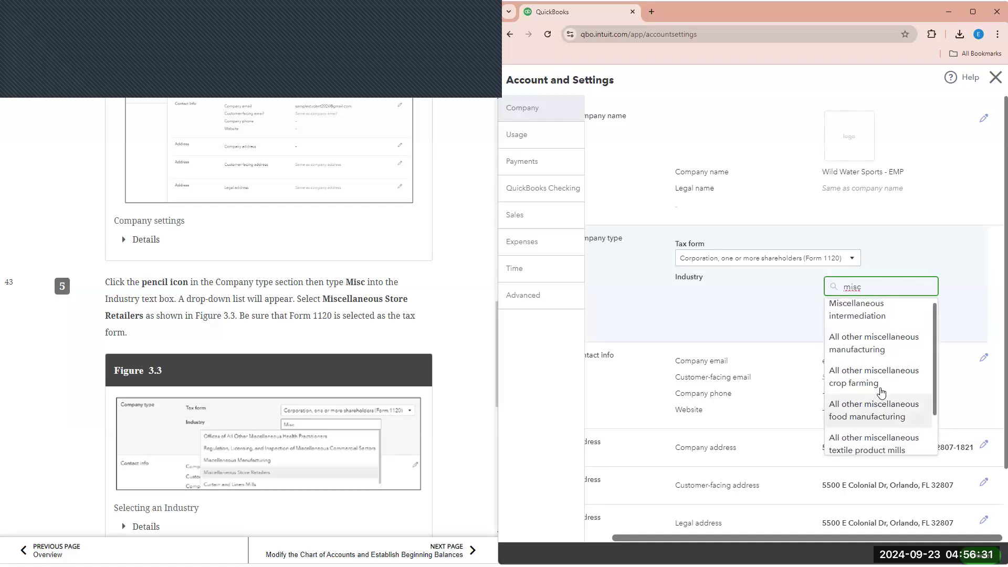
scroll(899, 323, "up", 1)
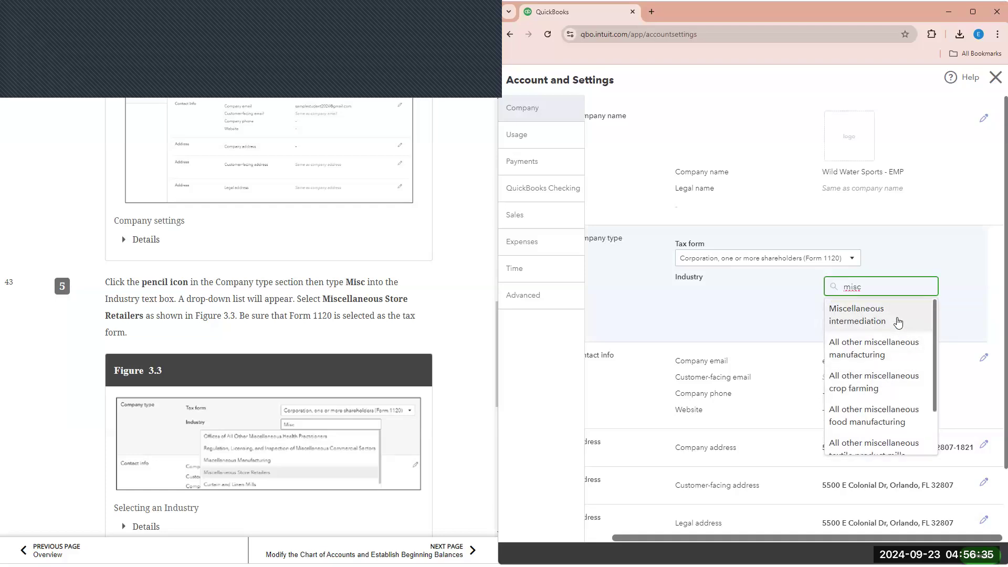
- Clear the Industry search, repeat it with the capitalized term "Misc", and review the suggestions
key("BackSpace")
key("BackSpace")
key("BackSpace")
key("BackSpace")
type("Misx")
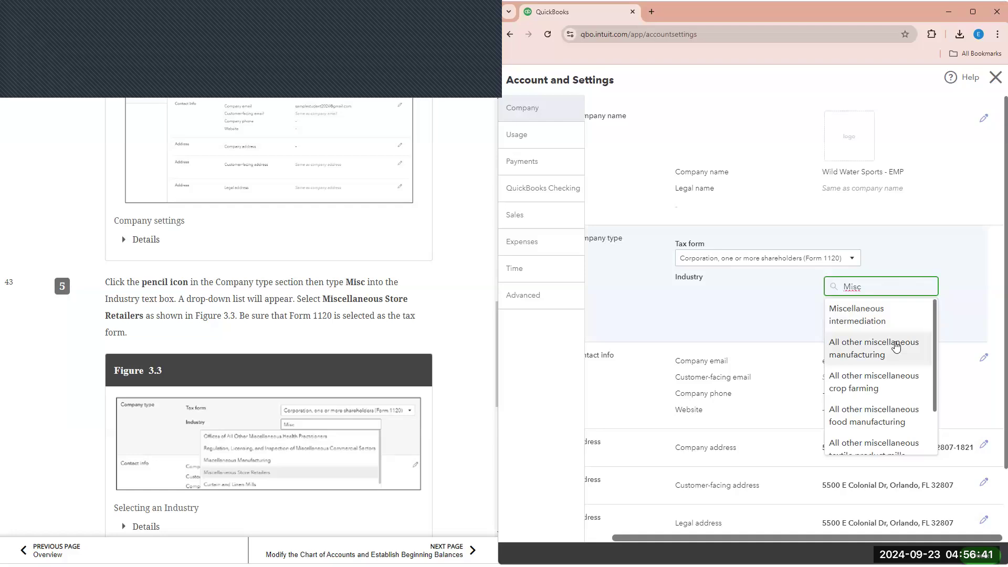
scroll(897, 352, "down", 2)
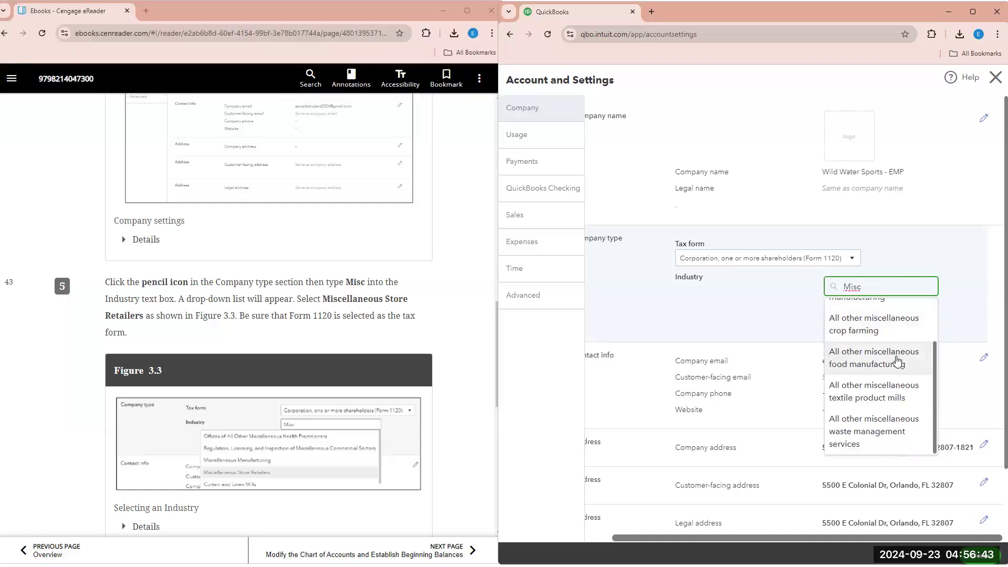
scroll(895, 392, "up", 2)
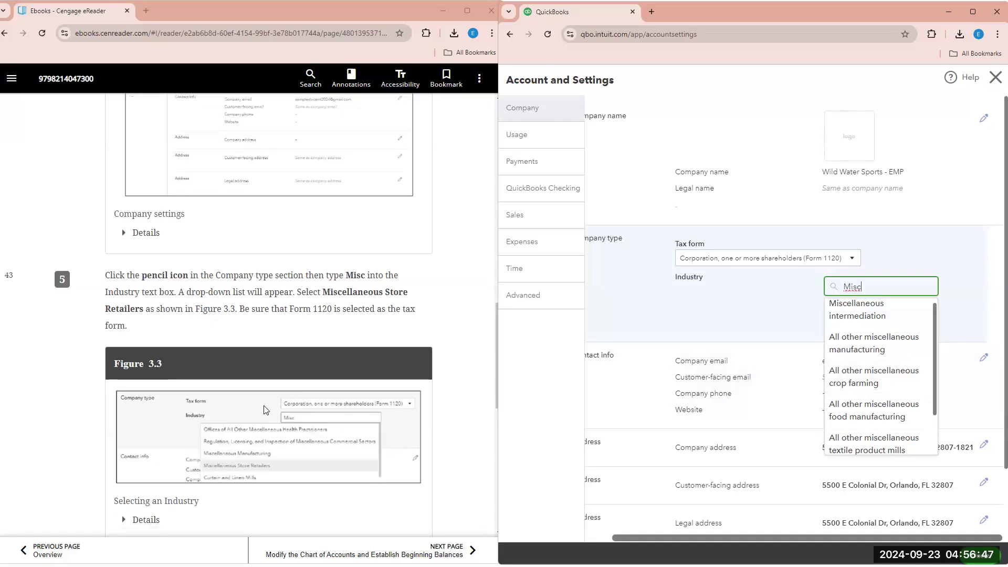
- Expand the details of Figure 3.3 in the textbook and read the industry selection description
scroll(126, 483, "down", 1)
left_click(127, 484)
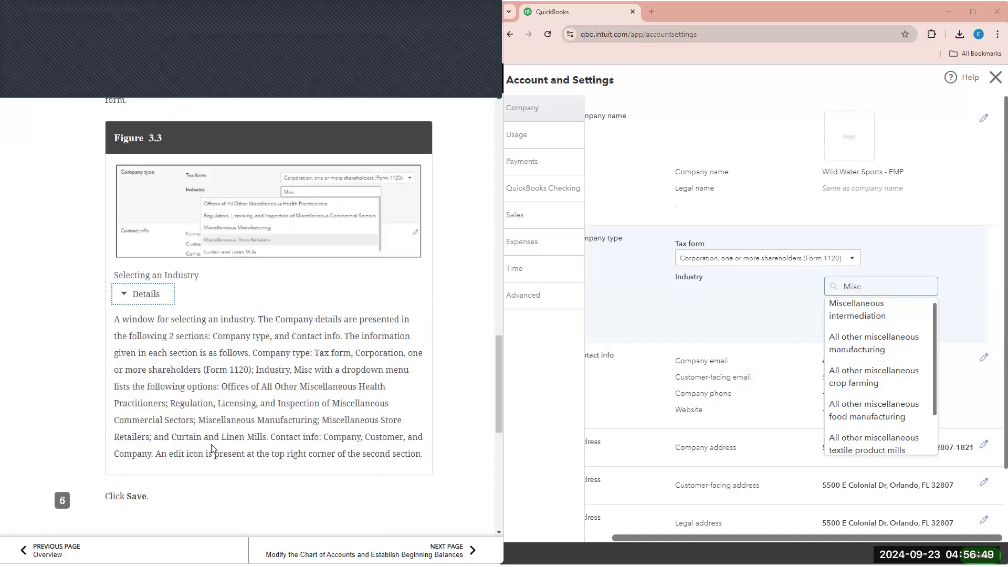
scroll(212, 452, "down", 1)
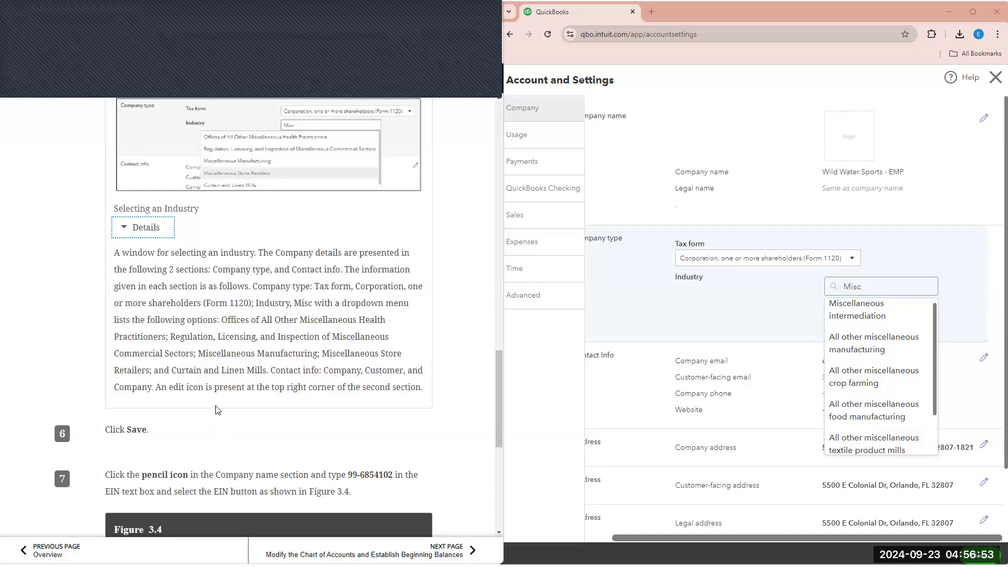
scroll(217, 410, "up", 2)
- Replace the Industry search term with "store" to look for a store retailer category
left_click_drag(873, 293, 831, 282)
type("s")
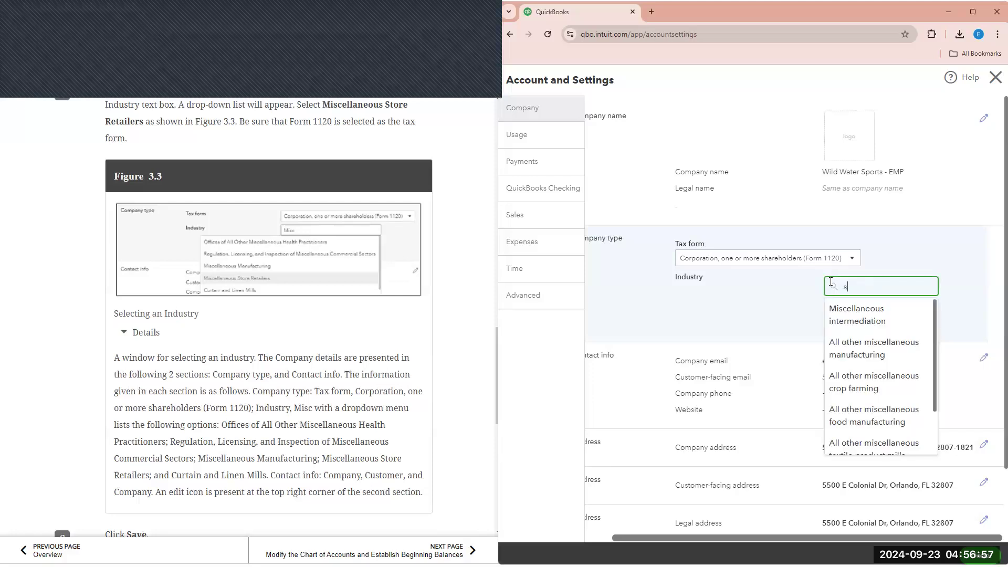
type("tore")
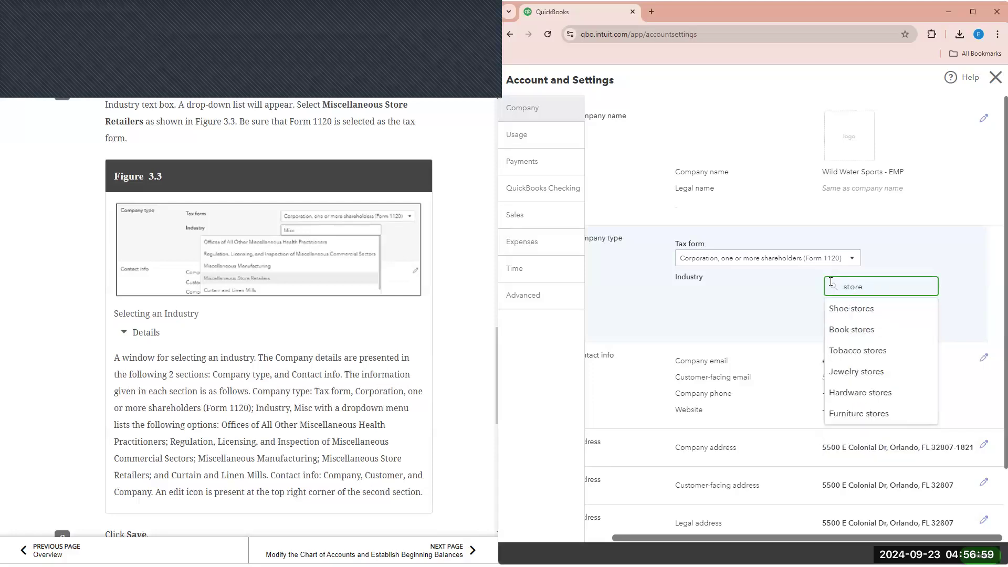
- Search the Industry options for "retaile" and compare the suggestions with textbook step 5
double_click(826, 286)
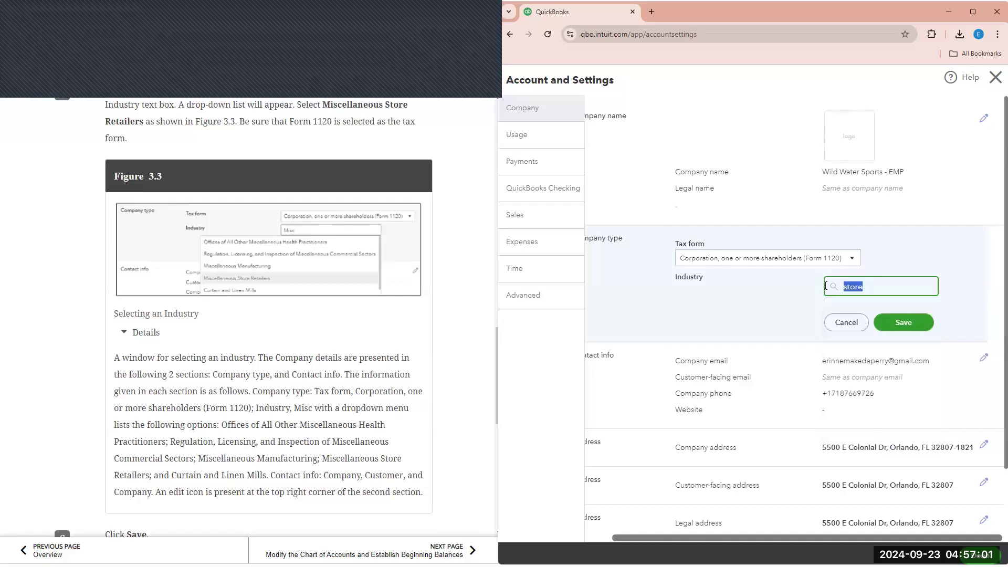
type("retaile")
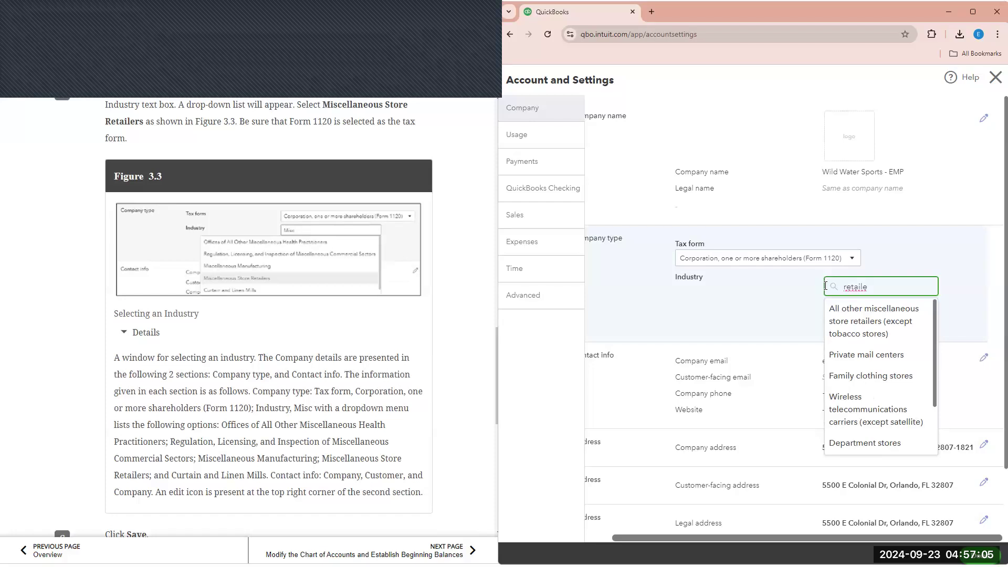
scroll(871, 331, "down", 1)
scroll(871, 331, "up", 1)
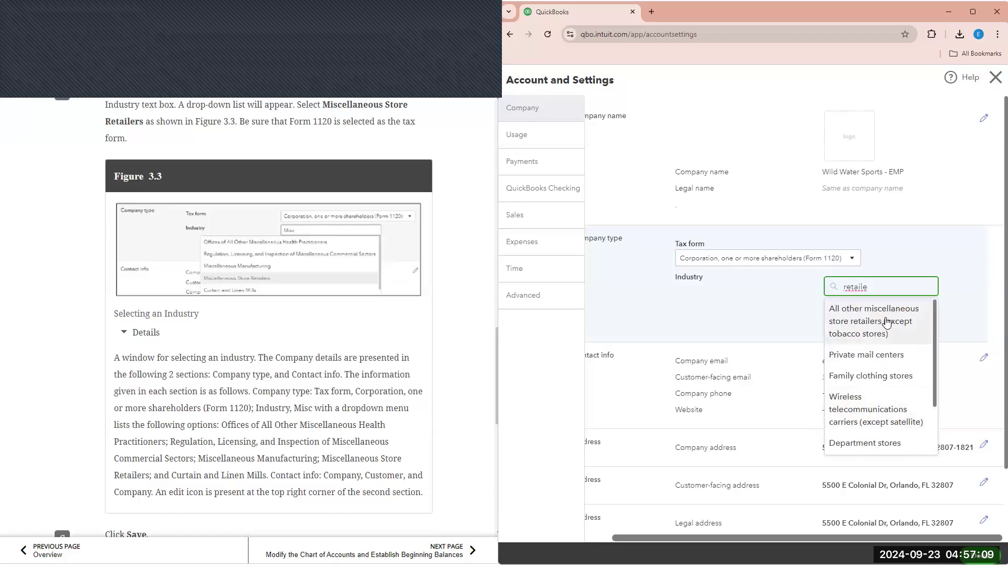
scroll(281, 251, "up", 1)
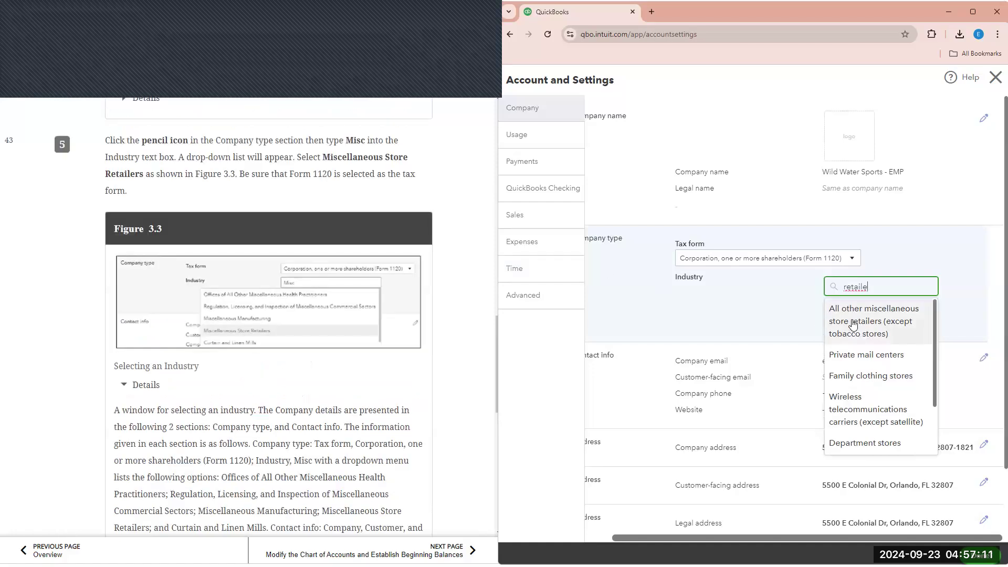
scroll(886, 368, "down", 1)
scroll(887, 350, "up", 1)
- Search the Industry options for "misc" once more and check the suggestions down to the end
key("ctrl+a")
type("misc")
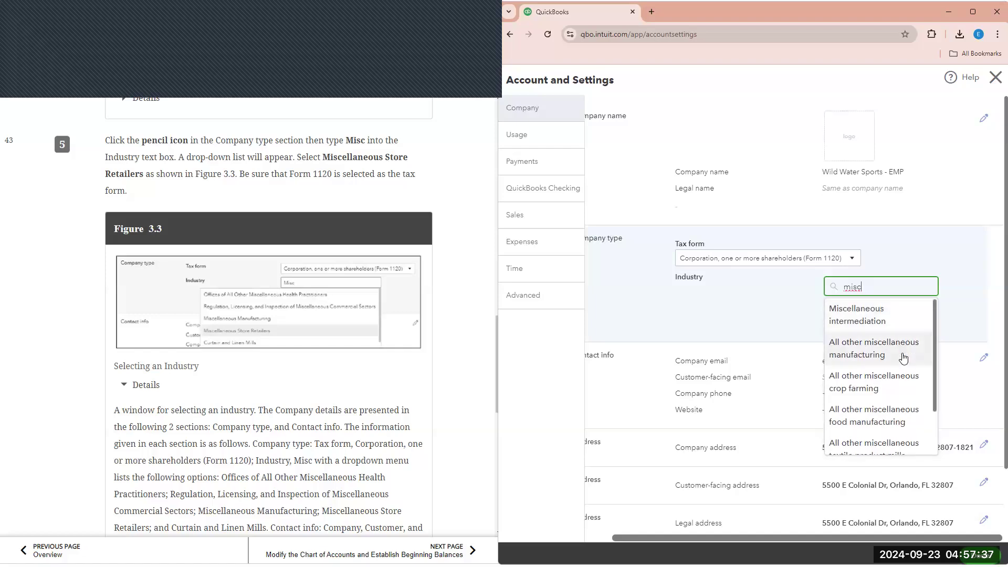
scroll(903, 357, "down", 1)
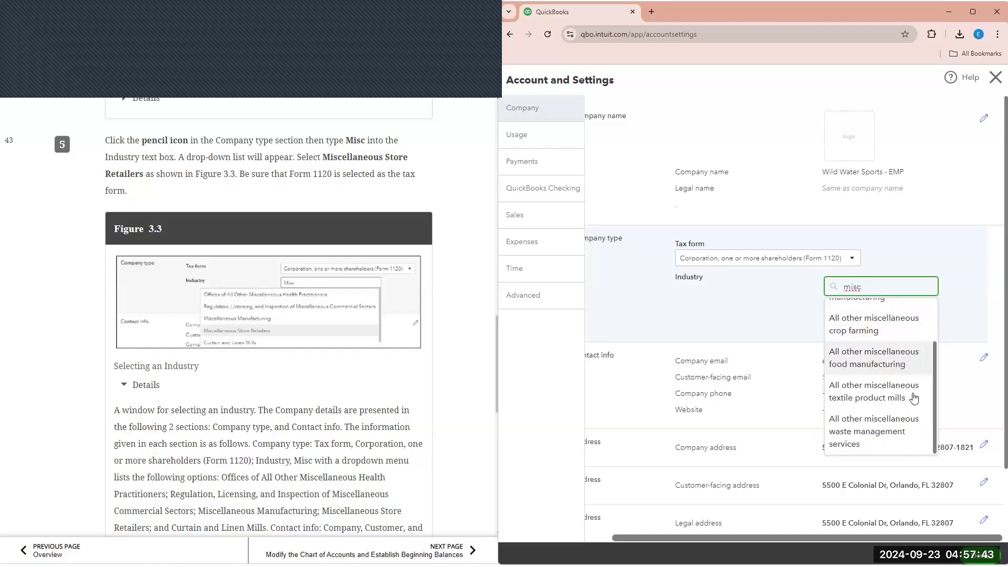
- Search the Industry options for "retailer", choose "All other miscellaneous store retailers (except tobacco stores)" and save the company type
left_click_drag(863, 286, 819, 285)
type("retail")
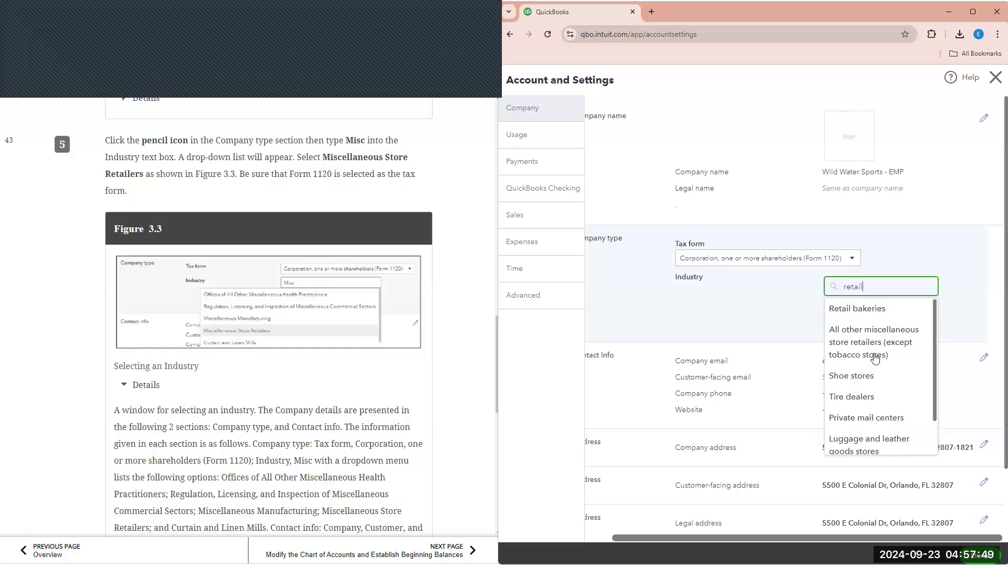
type("er")
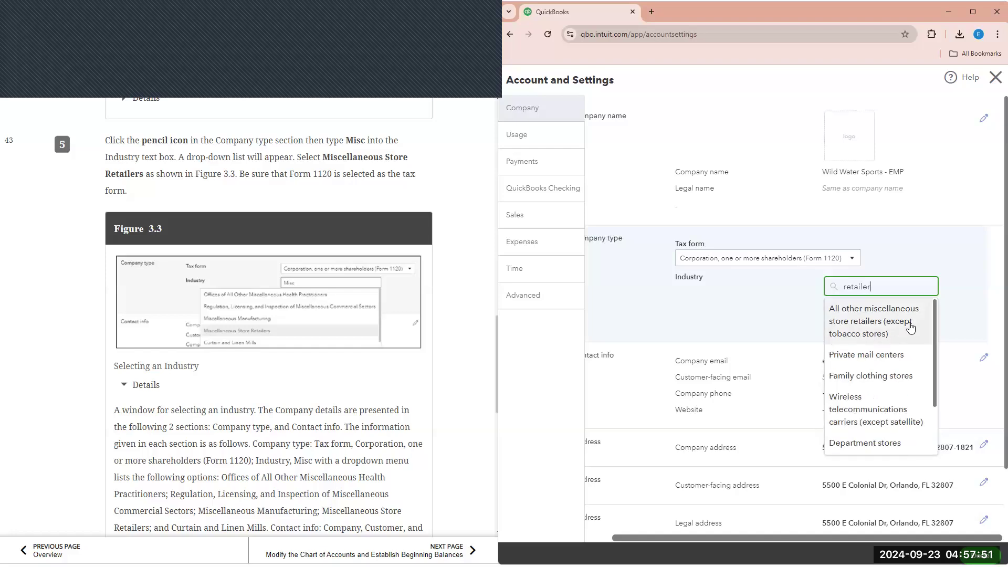
left_click(910, 328)
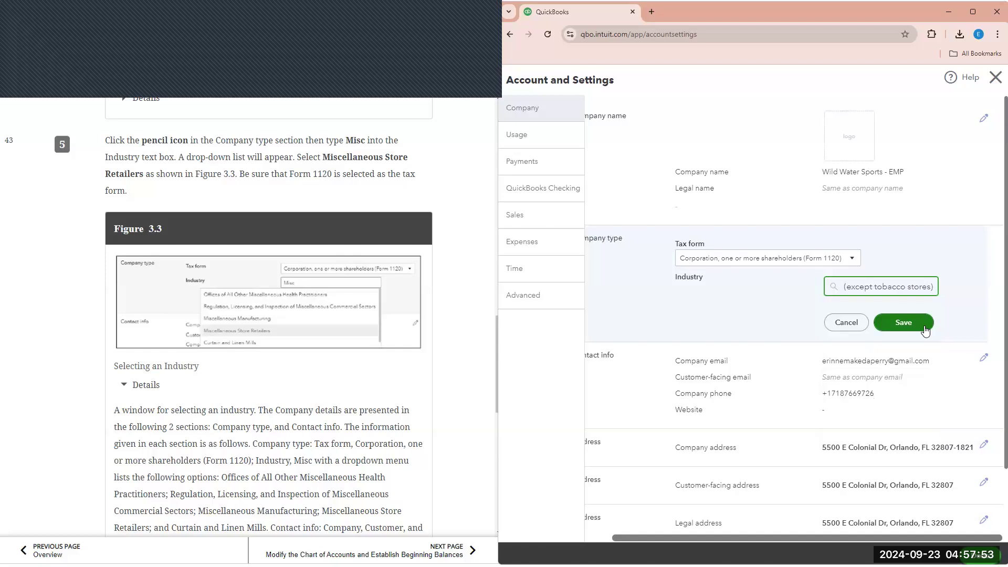
left_click(918, 329)
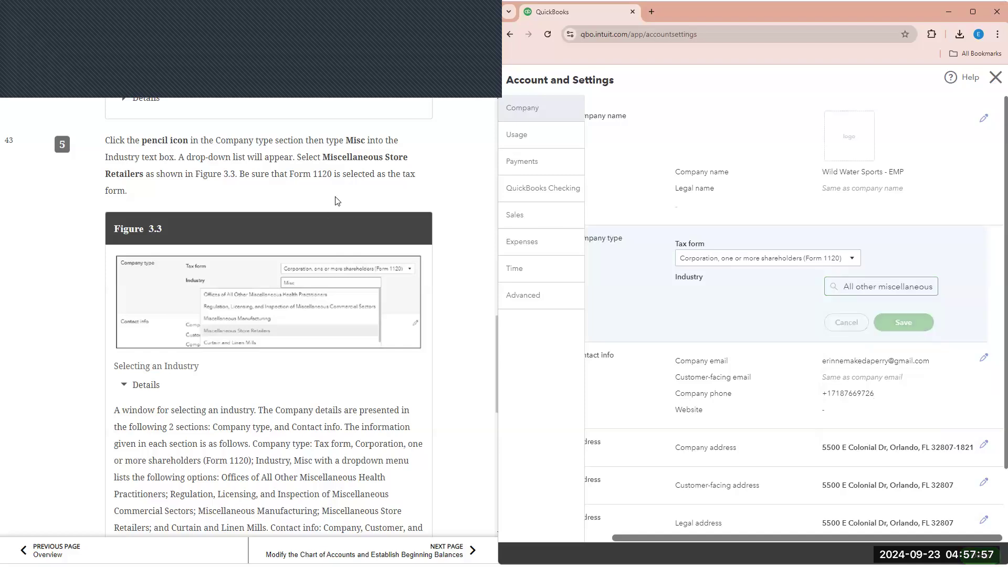
- Following textbook step 7, edit the Company name section to select EIN, enter the company's EIN and save
scroll(231, 272, "down", 1)
left_click(153, 335)
scroll(174, 279, "down", 2)
scroll(175, 279, "down", 3)
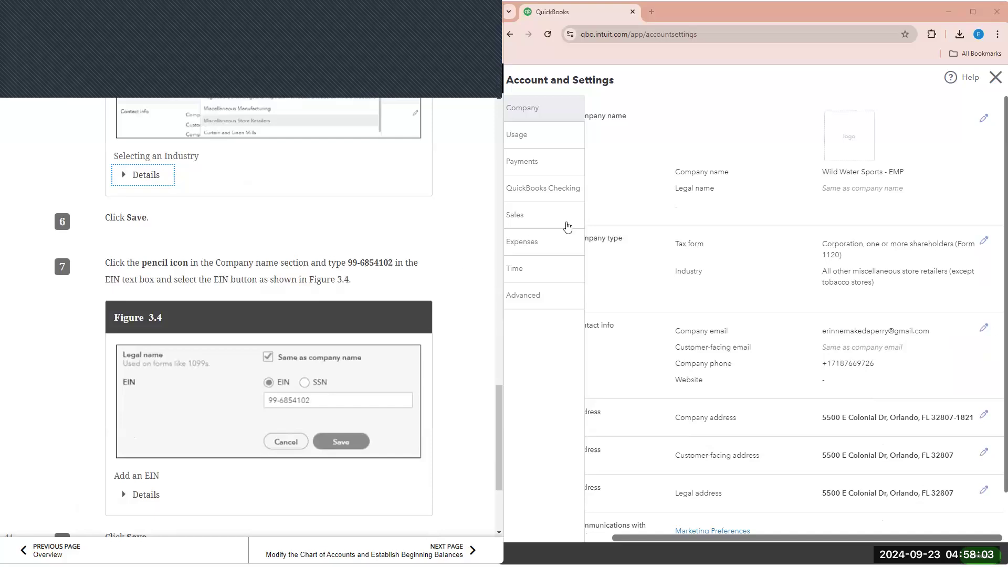
left_click(984, 119)
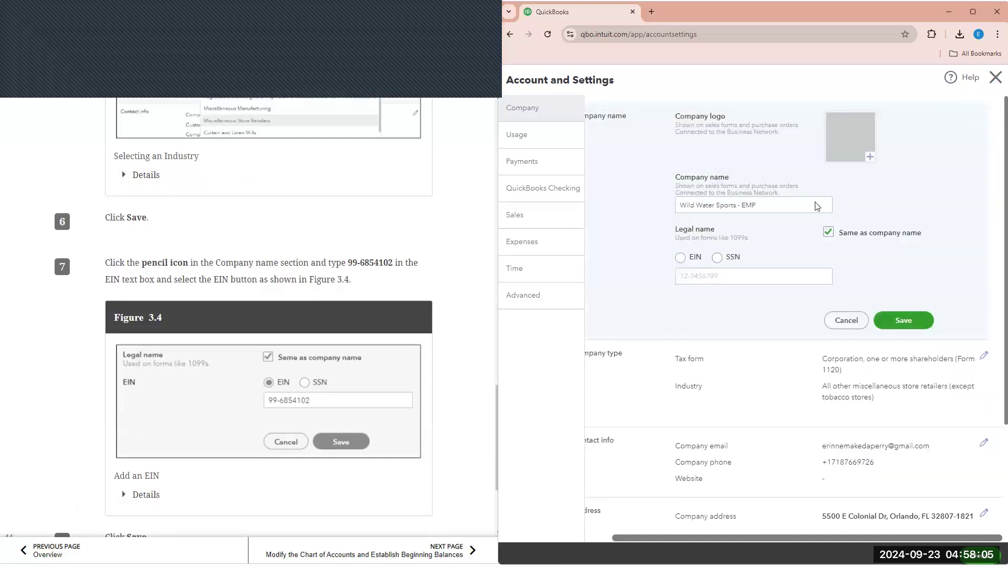
left_click(694, 282)
left_click(680, 258)
type("99-68")
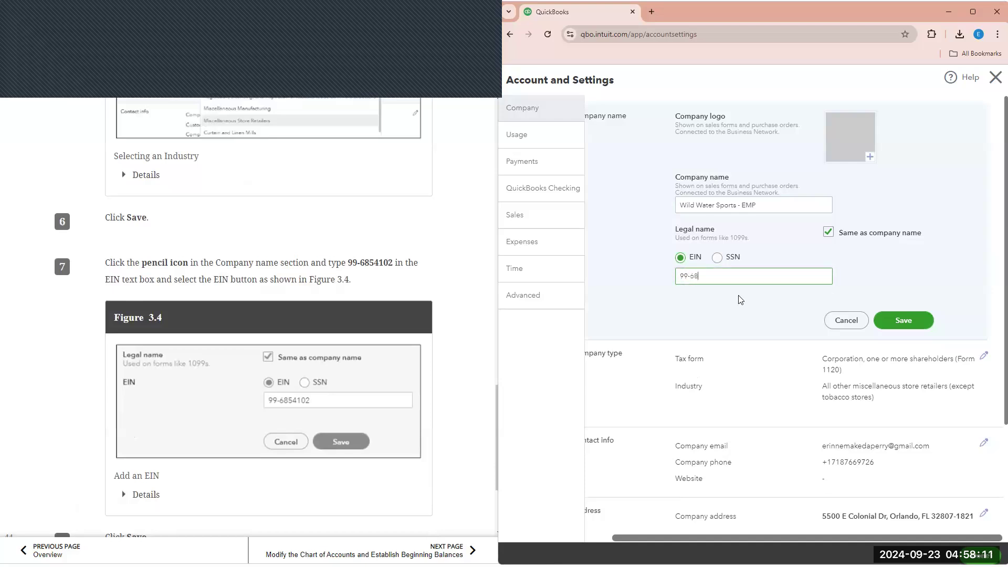
type("54102")
left_click(902, 321)
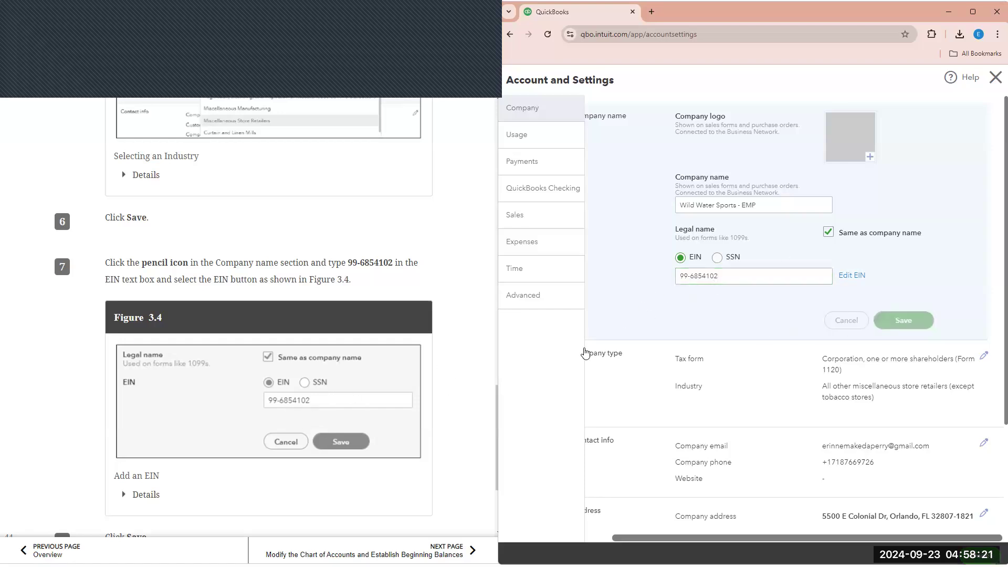
- Read textbook step 9 and view the Sales, Expenses, Time and Advanced settings without changing them
scroll(369, 293, "down", 1)
scroll(369, 293, "down", 2)
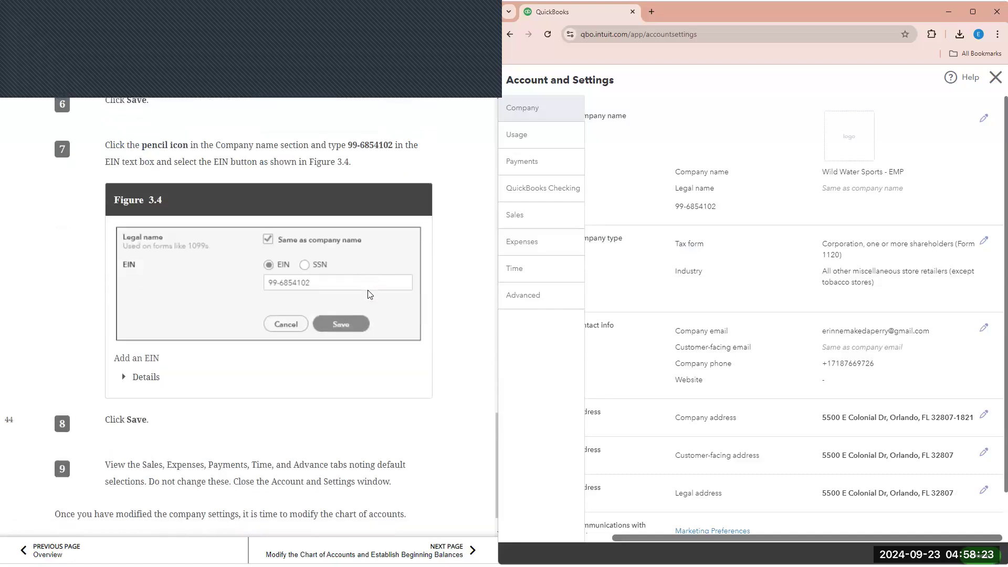
scroll(227, 437, "down", 1)
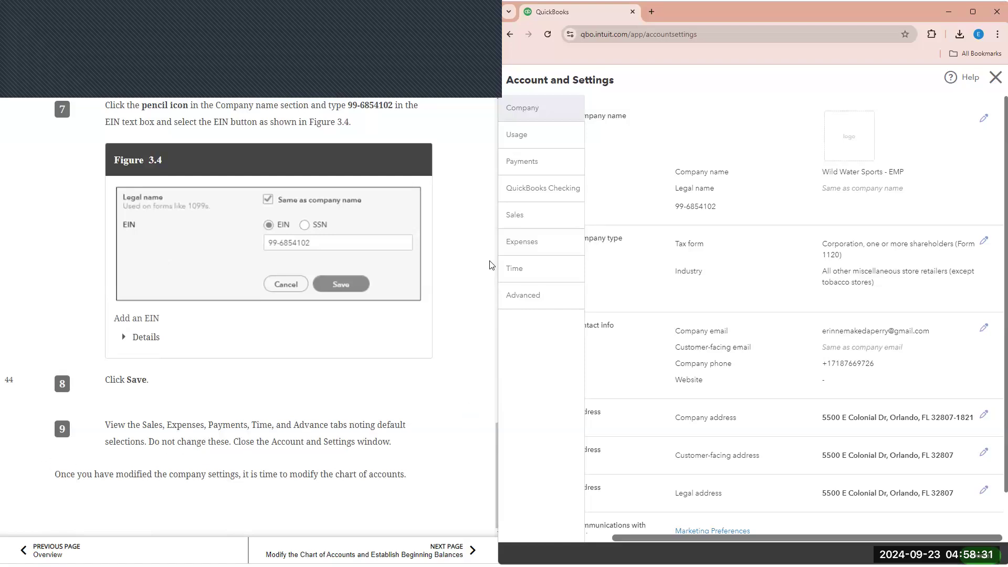
left_click(536, 223)
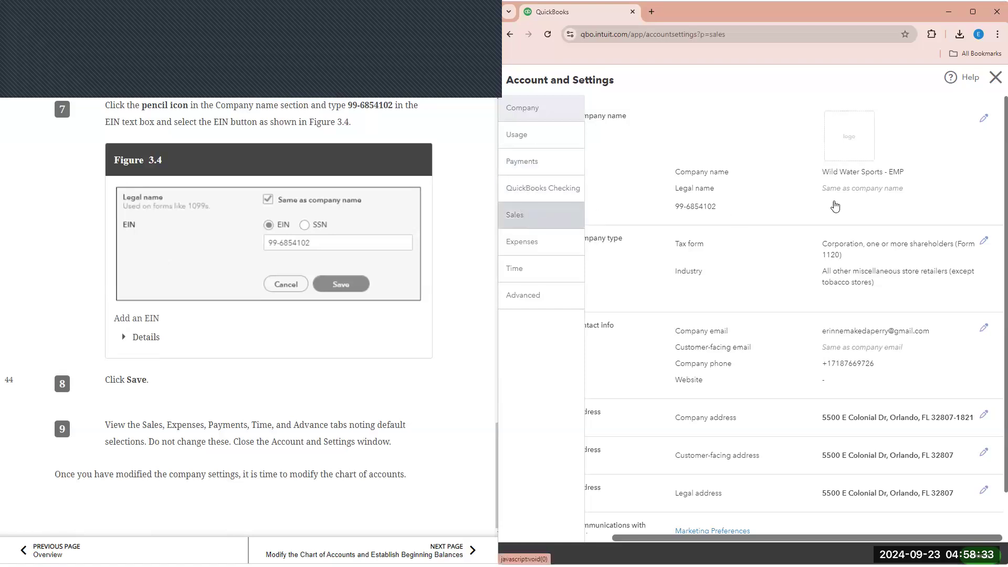
left_click(541, 249)
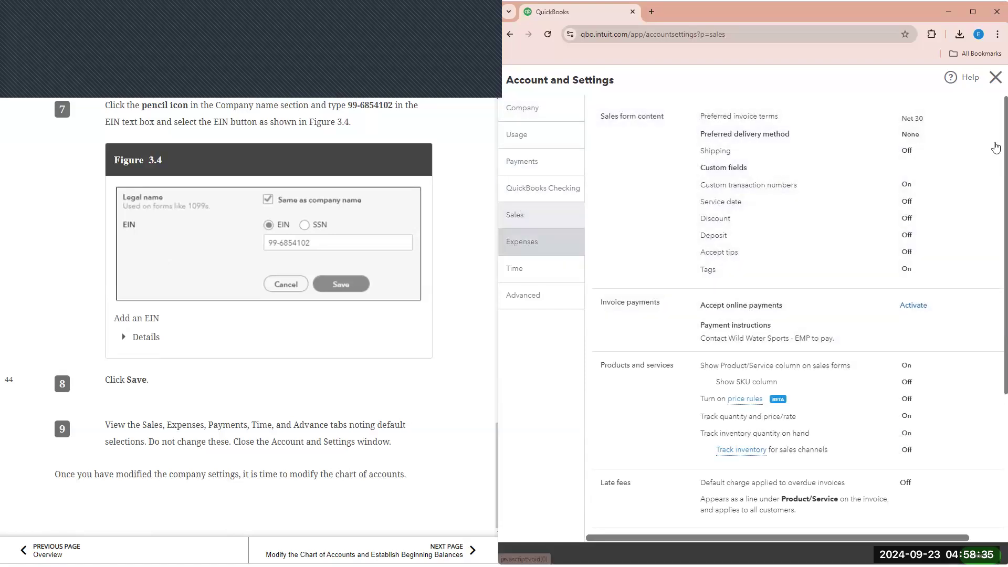
left_click(536, 270)
left_click(562, 305)
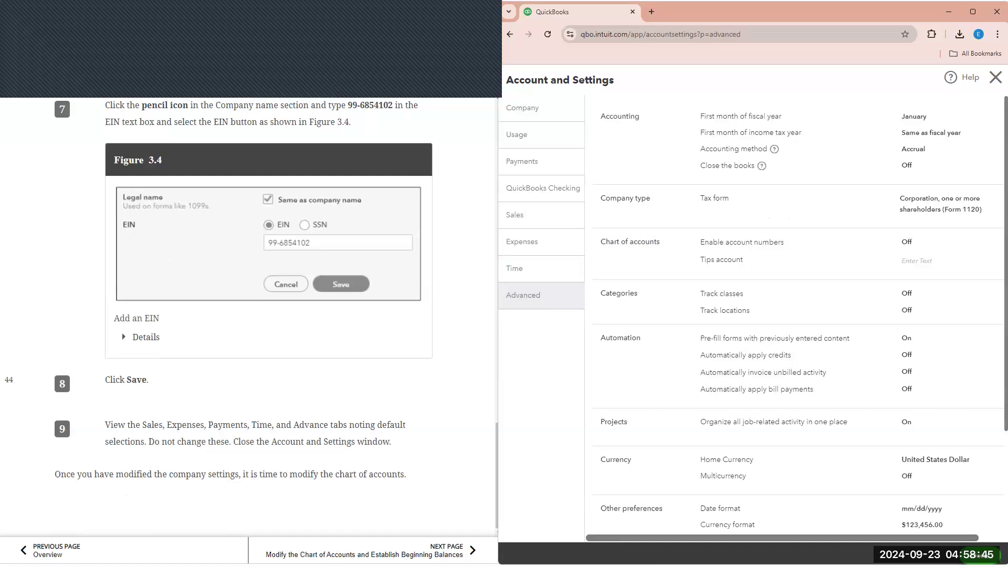
- Open the textbook's next section on modifying the chart of accounts and read through to the steps for adding a checking account
left_click(447, 550)
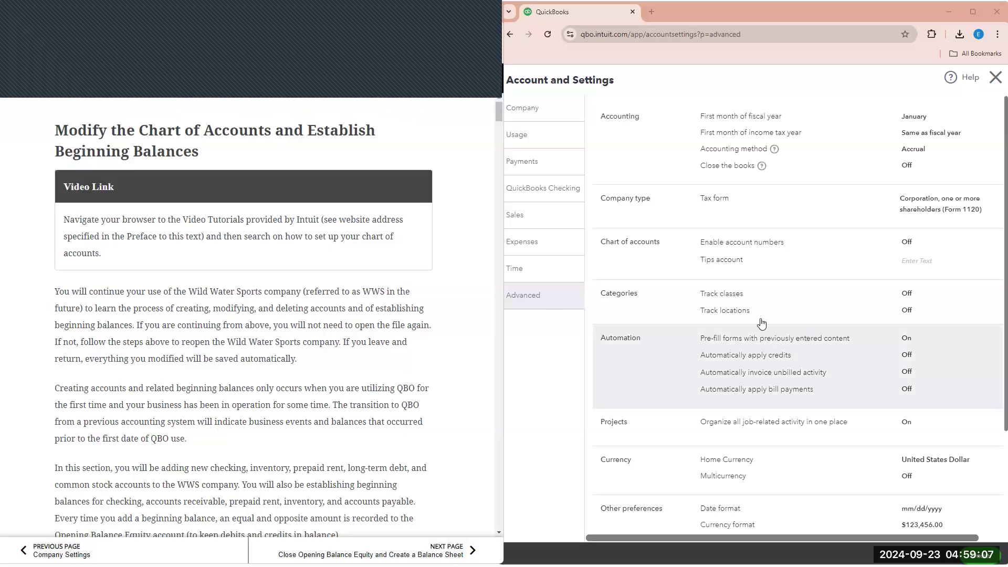
scroll(300, 365, "down", 1)
scroll(242, 380, "down", 1)
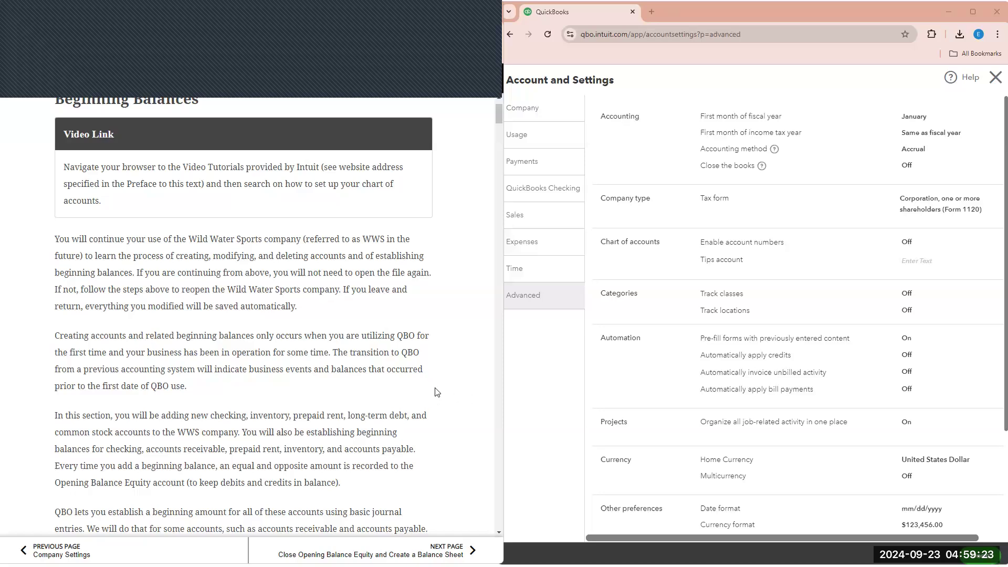
scroll(436, 392, "down", 1)
scroll(448, 366, "down", 1)
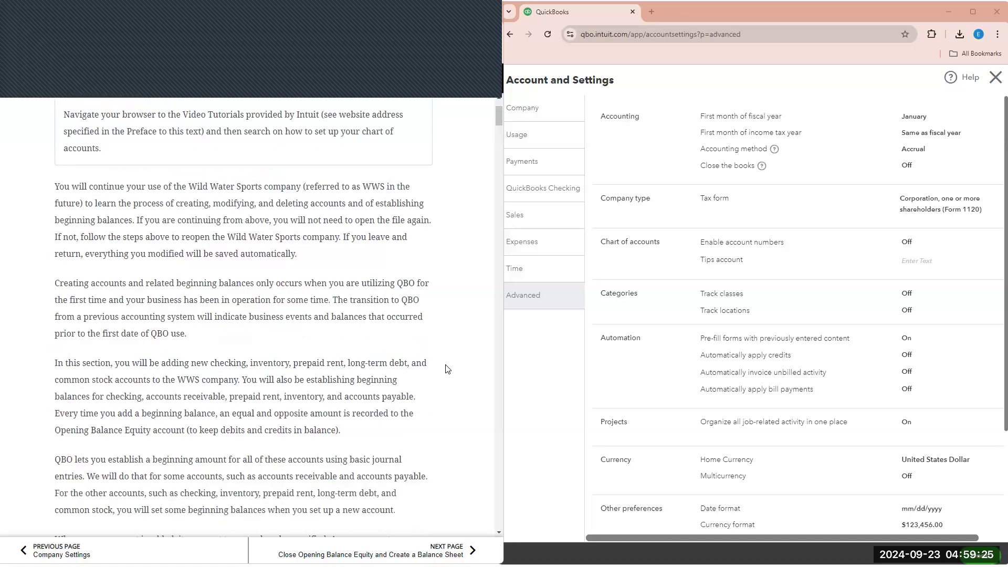
scroll(449, 366, "down", 1)
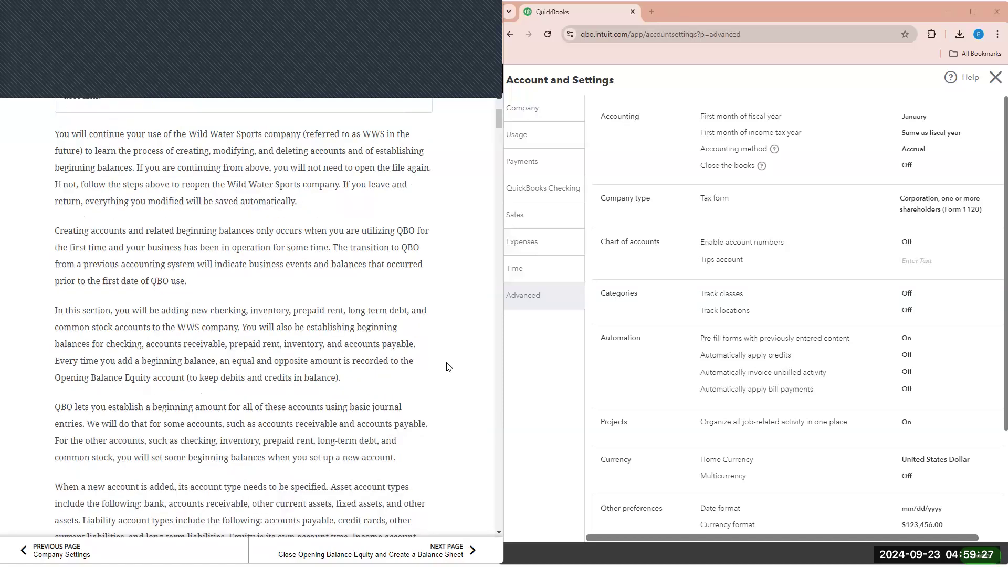
scroll(449, 367, "down", 1)
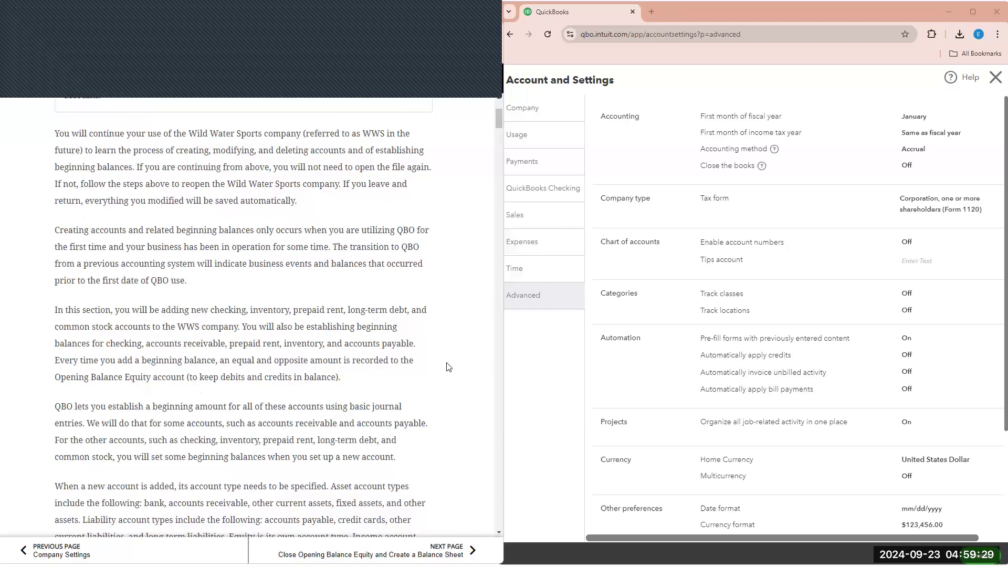
scroll(450, 341, "down", 1)
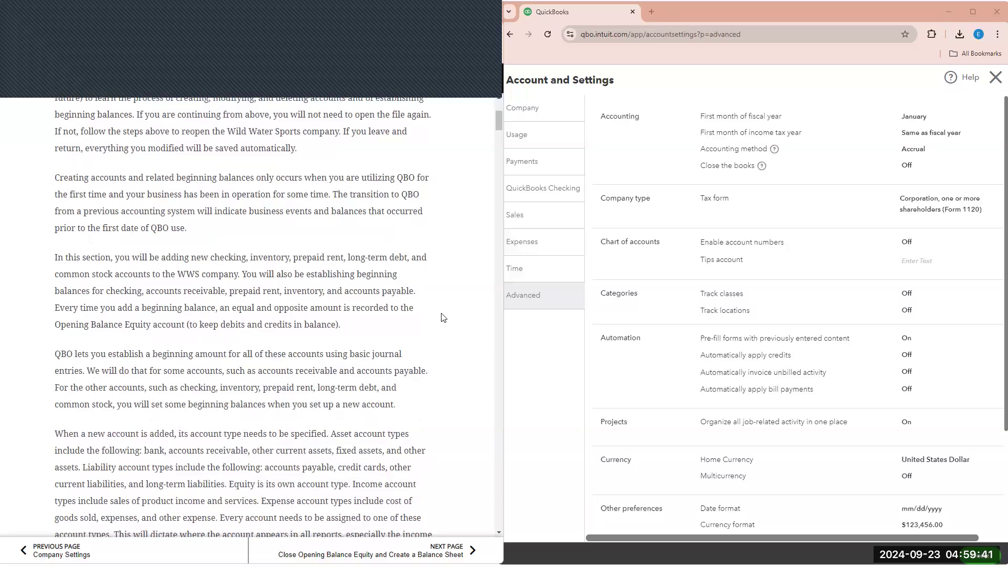
scroll(449, 305, "down", 1)
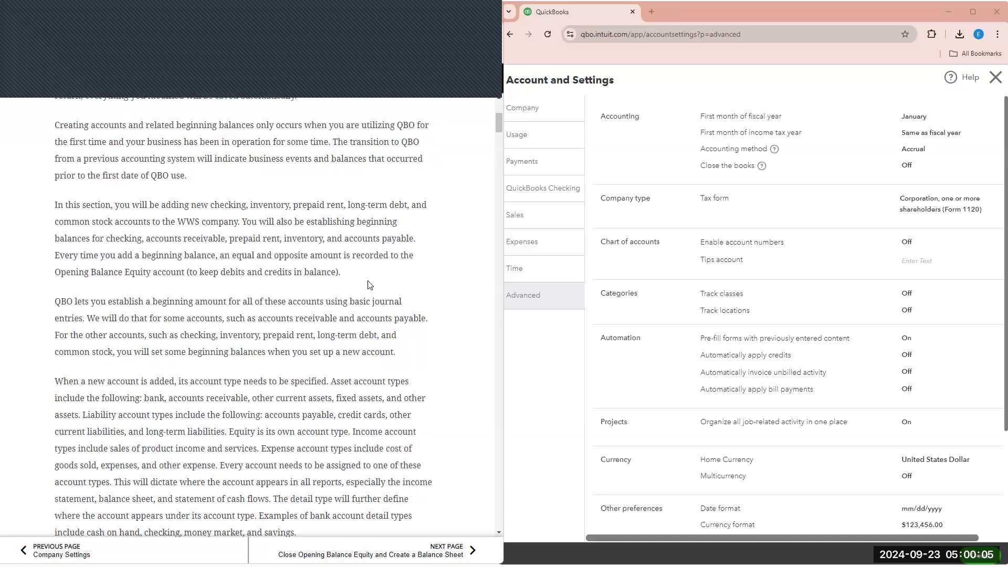
scroll(129, 236, "down", 2)
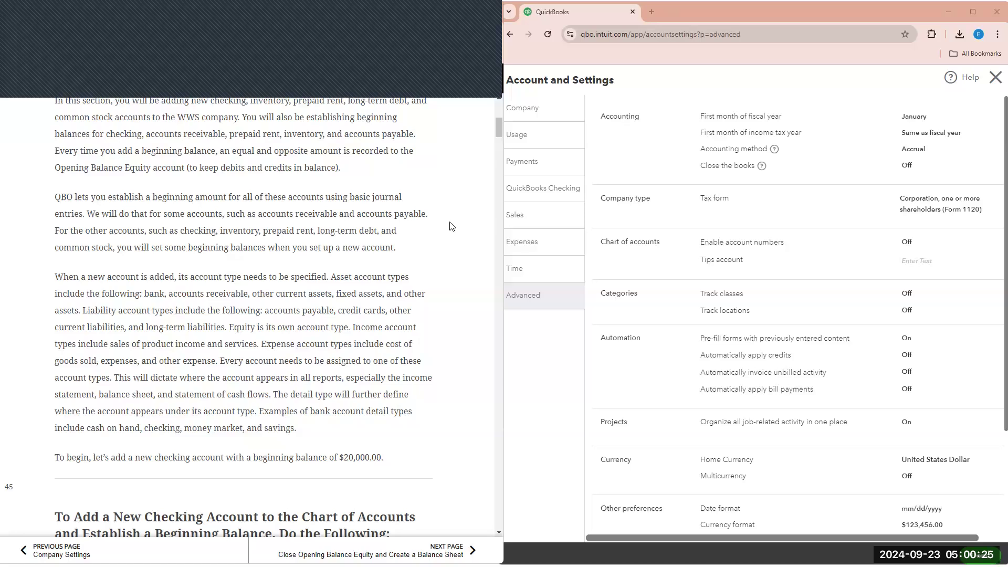
scroll(430, 243, "down", 1)
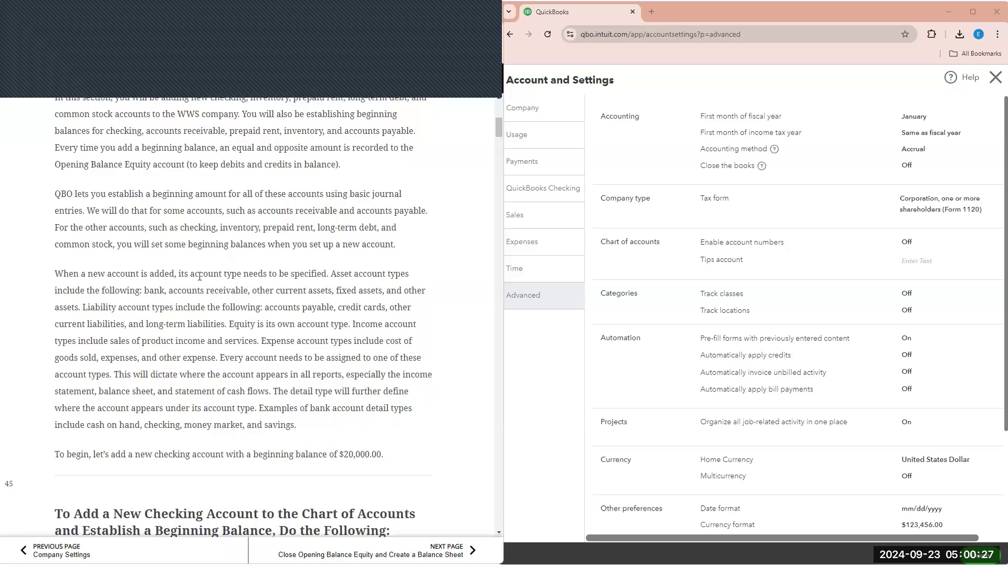
scroll(199, 277, "down", 1)
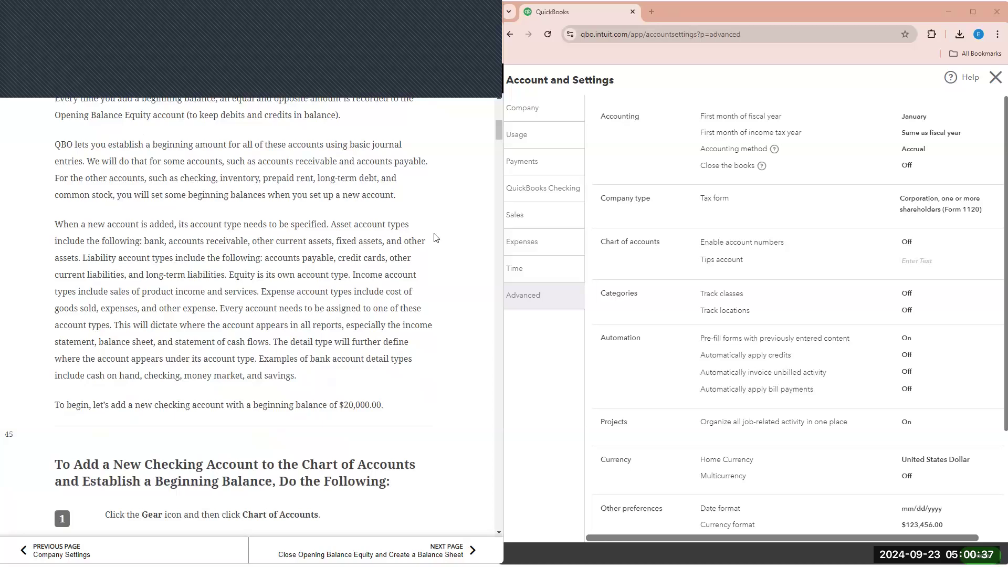
scroll(435, 233, "down", 4)
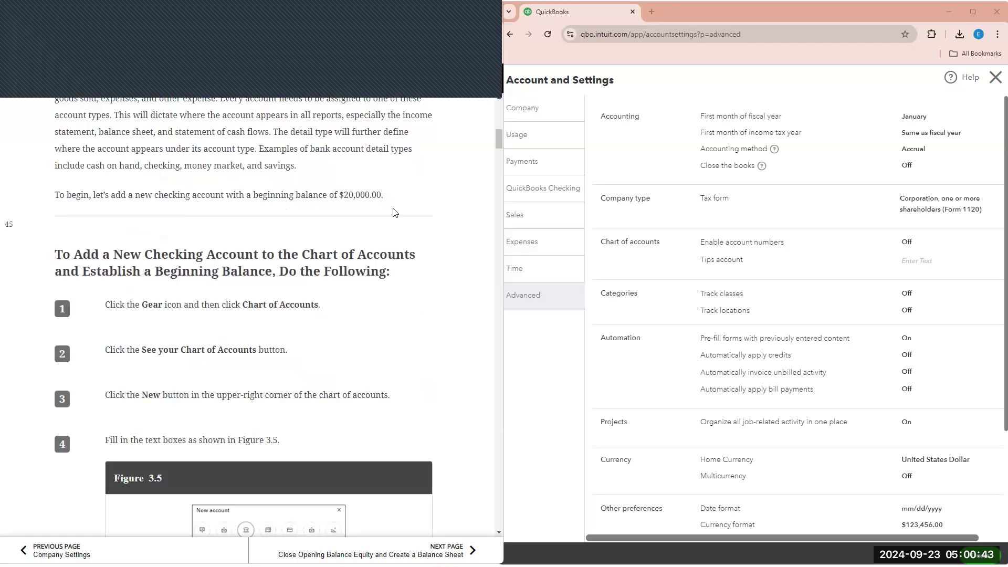
- Close Account and Settings and open the company's Chart of accounts
left_click(995, 77)
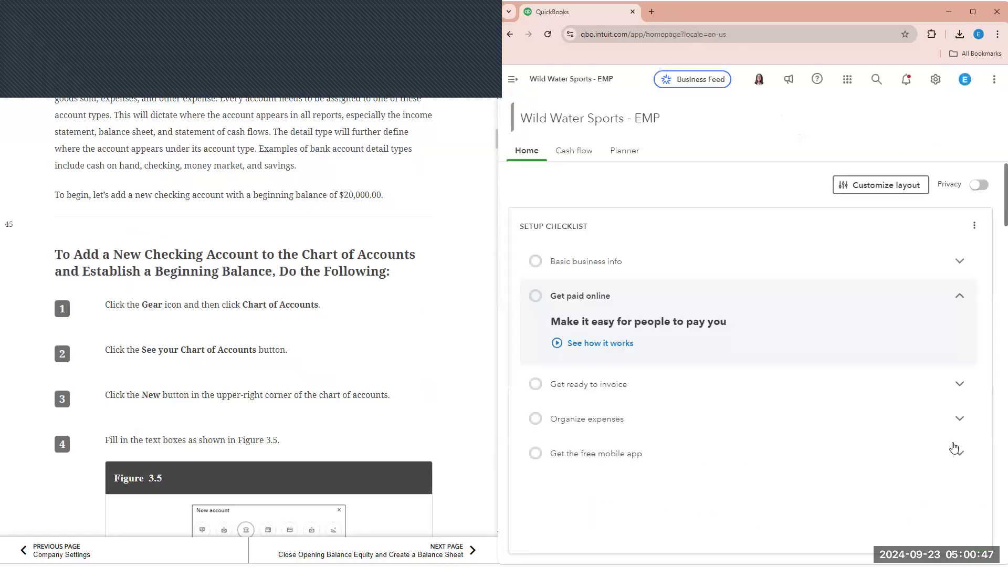
left_click(935, 81)
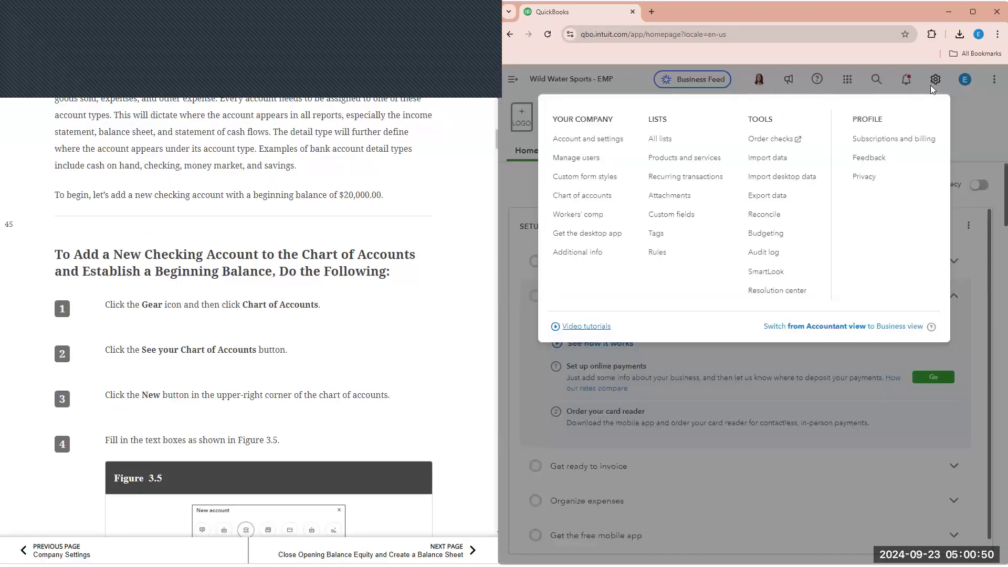
left_click(619, 201)
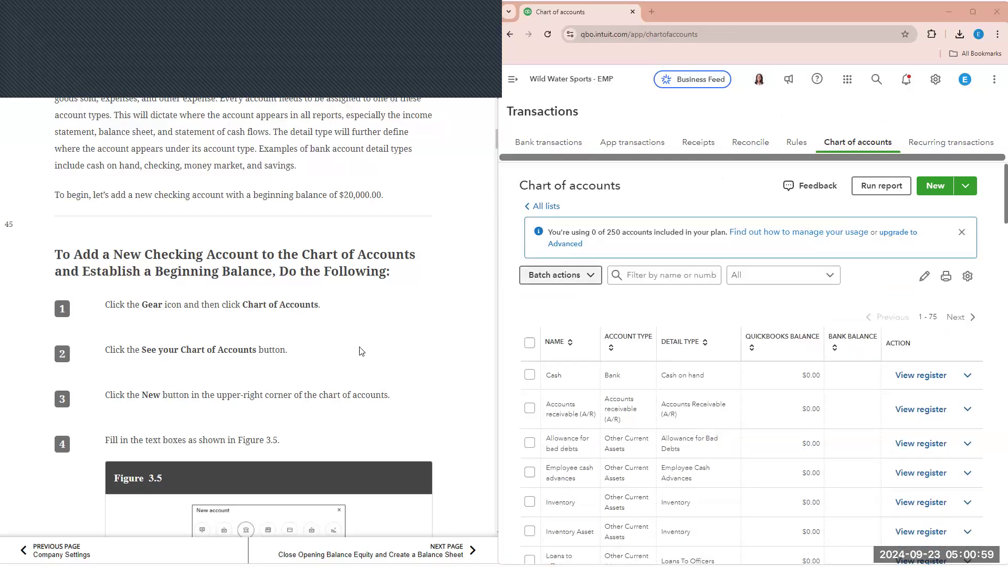
- Start a new account named Checking with account type Bank and detail type Checking, following textbook Figure 3.5
scroll(416, 286, "down", 1)
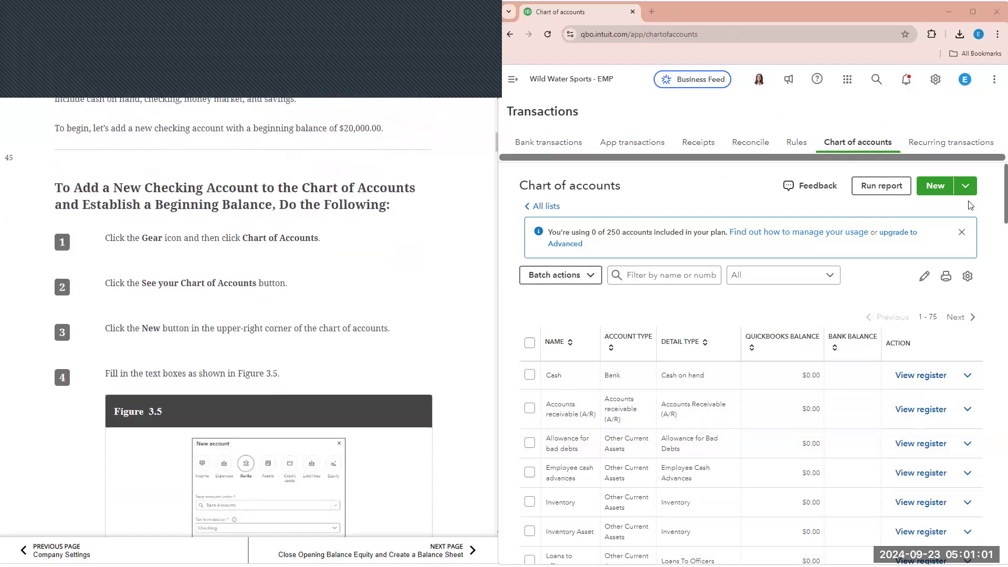
left_click(946, 193)
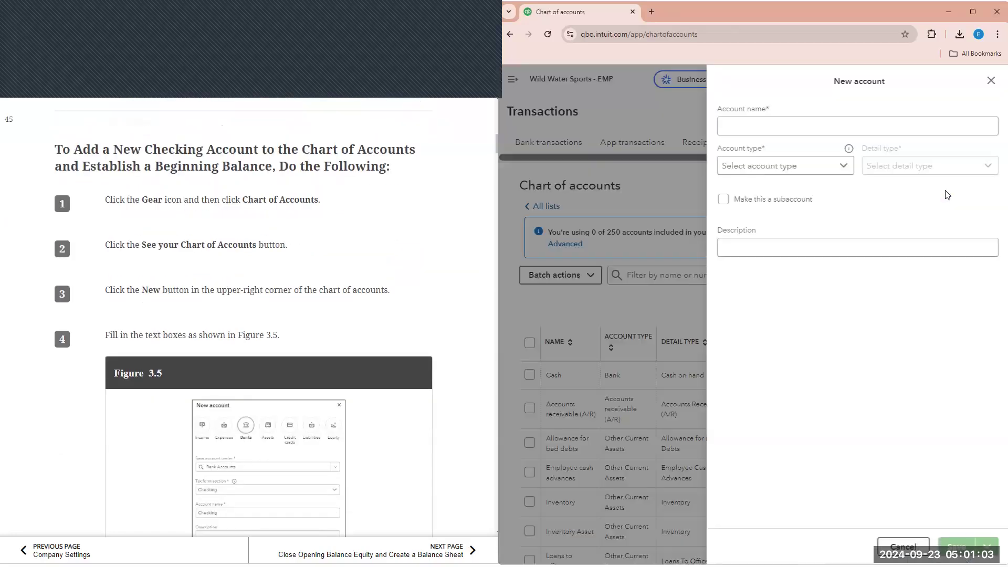
scroll(252, 294, "down", 1)
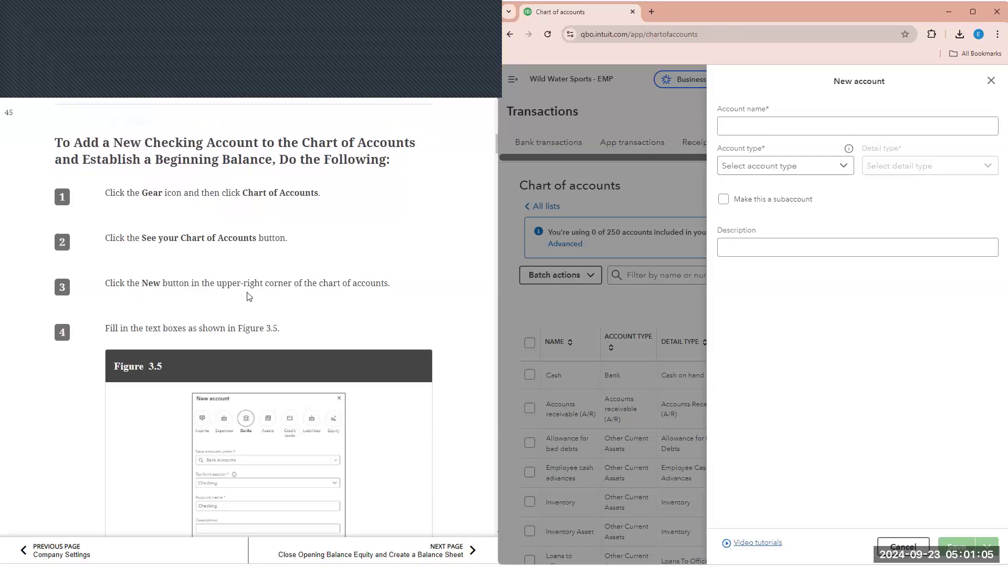
scroll(248, 297, "down", 3)
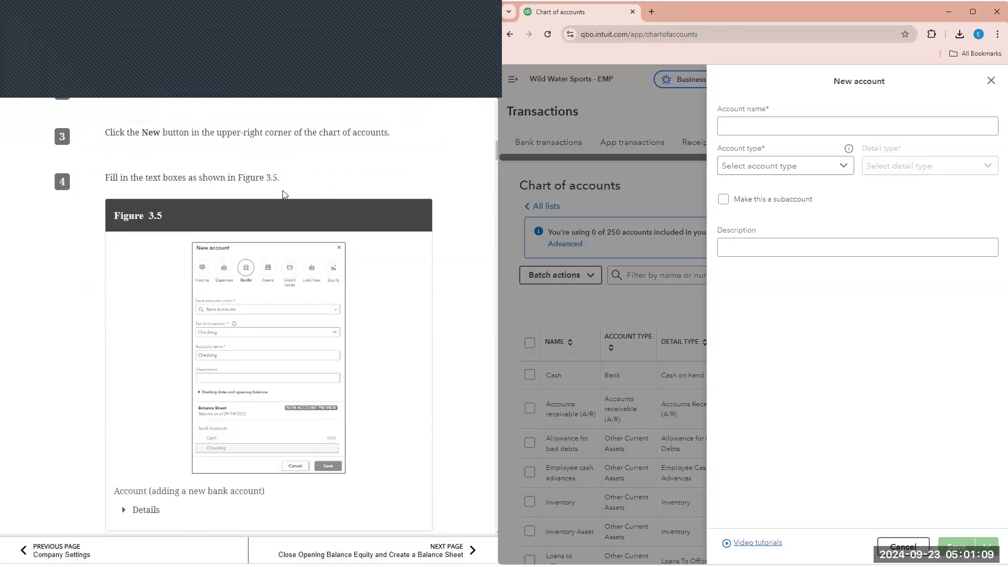
left_click(819, 121)
left_click(807, 167)
left_click(776, 231)
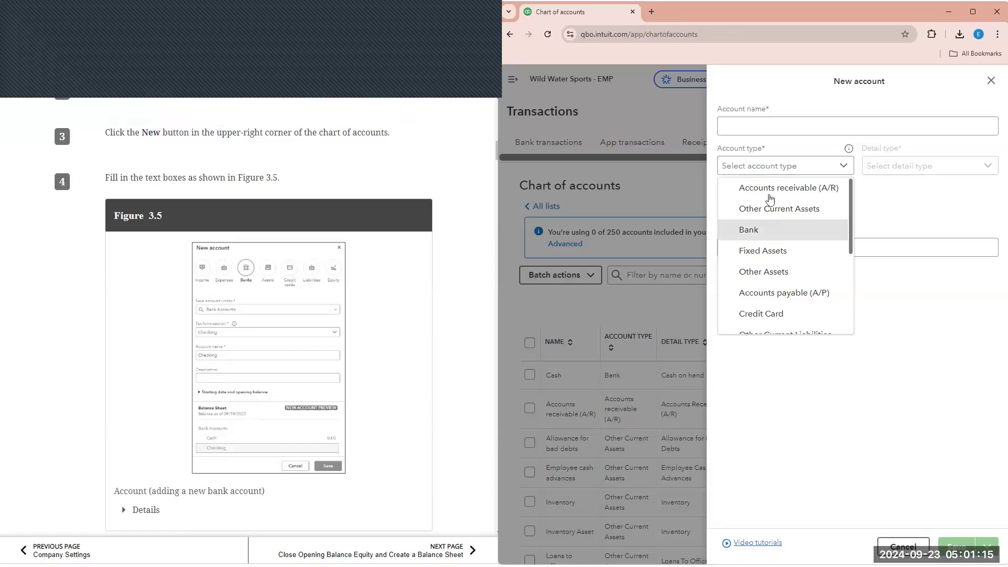
left_click(756, 128)
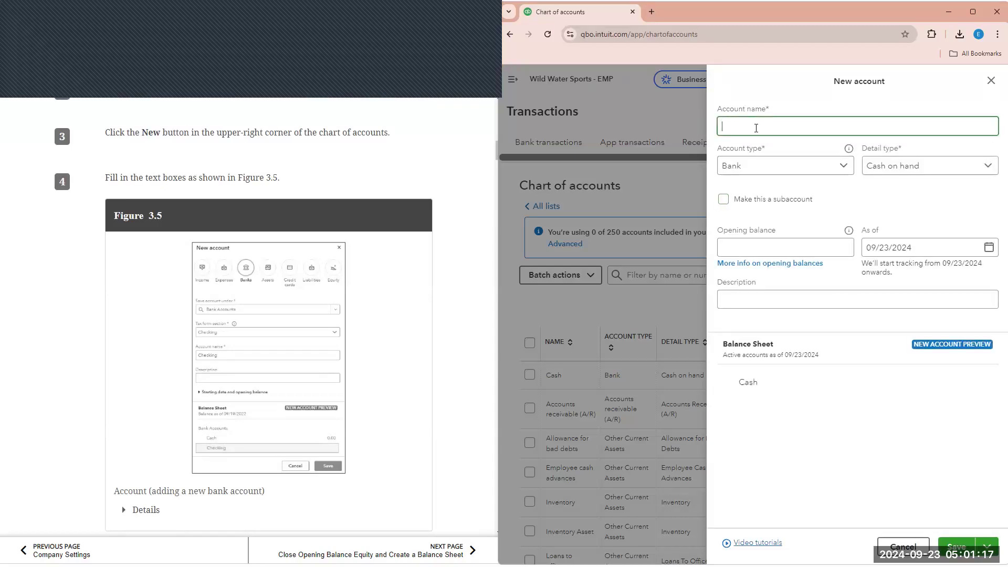
type("Checking")
left_click(921, 171)
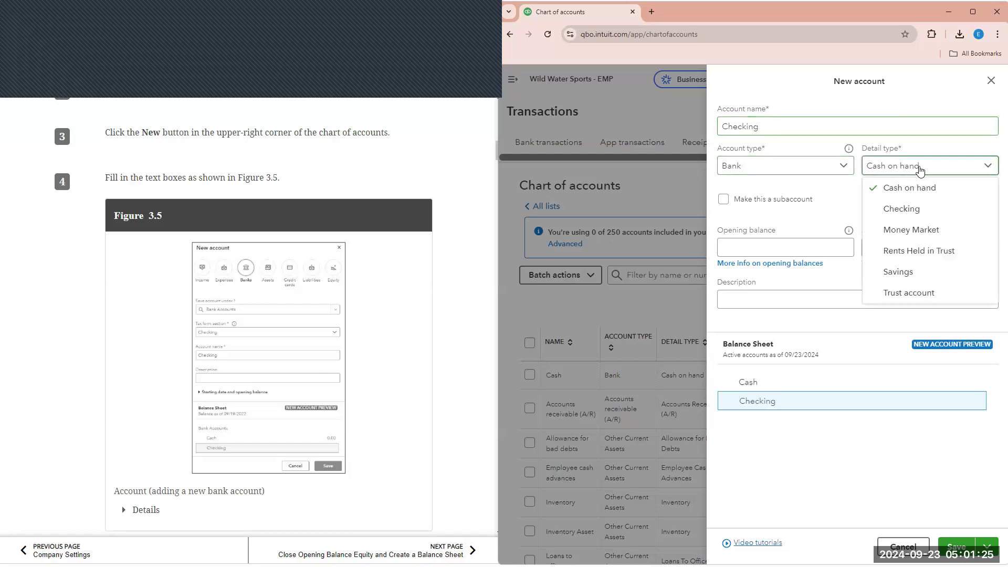
left_click(920, 209)
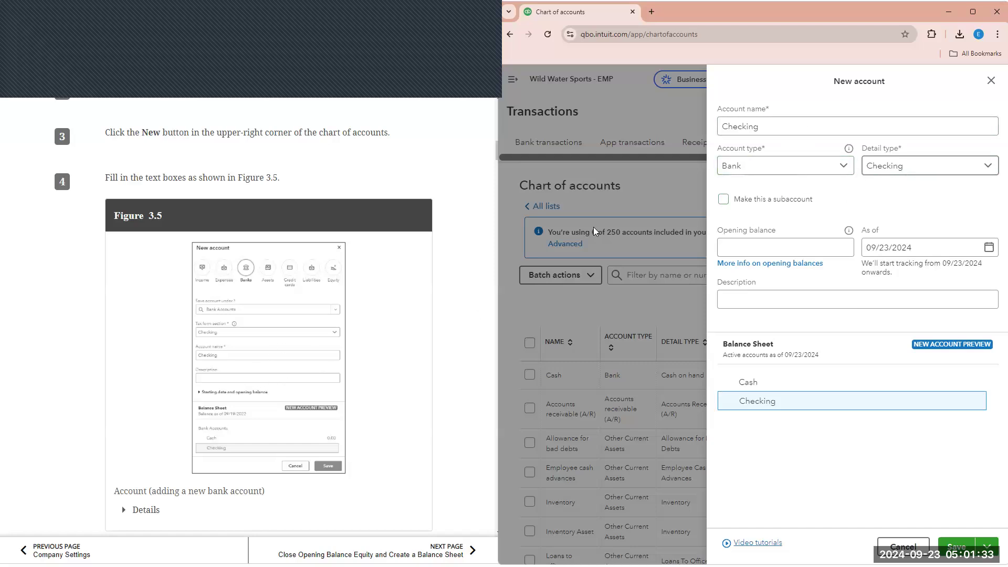
- Review the textbook's beginning balance, the Figure 3.5 details and step 5 for the Checking account's opening balance and start date
left_click(768, 247)
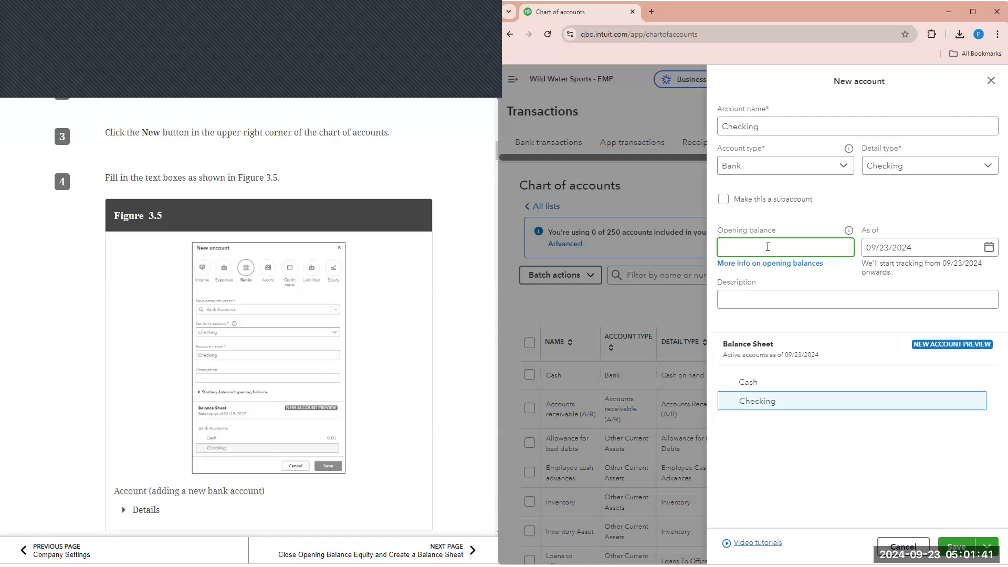
scroll(366, 332, "down", 7)
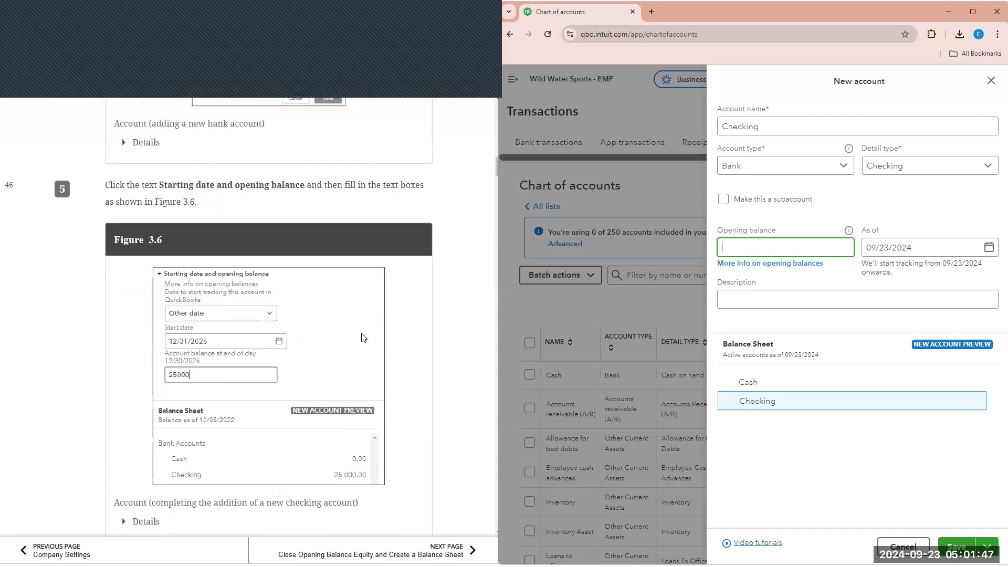
scroll(362, 338, "up", 10)
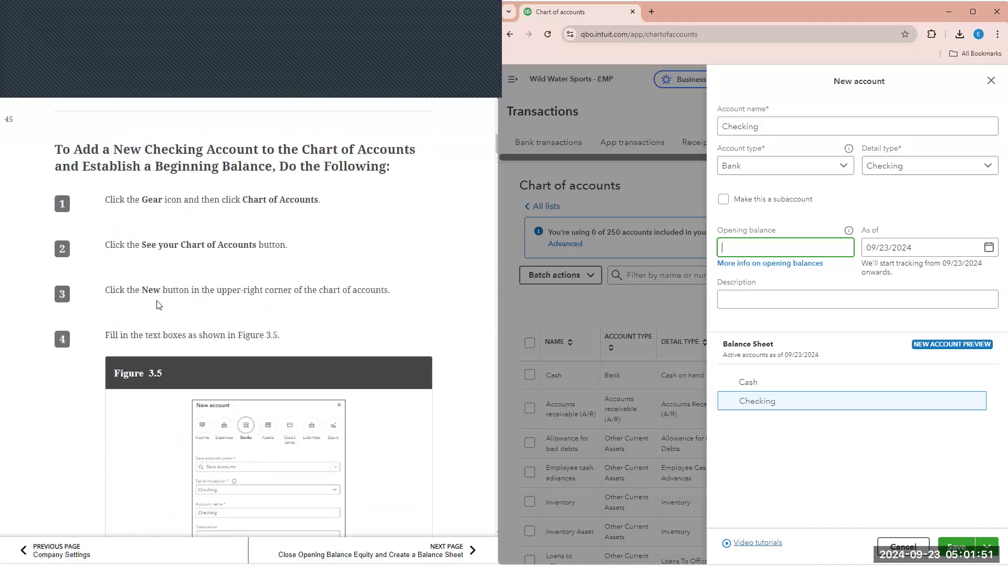
scroll(267, 289, "up", 3)
scroll(270, 289, "down", 10)
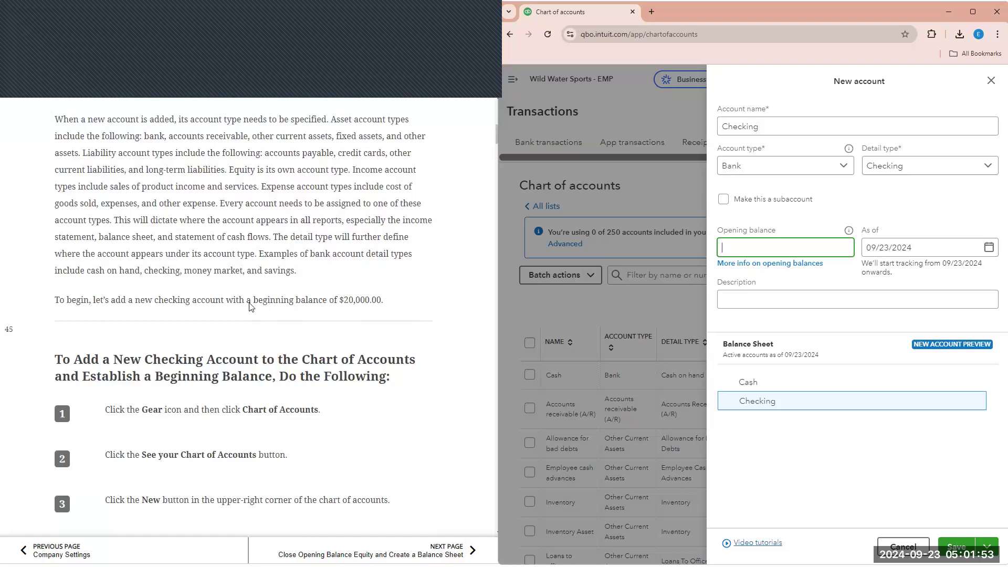
scroll(193, 317, "down", 1)
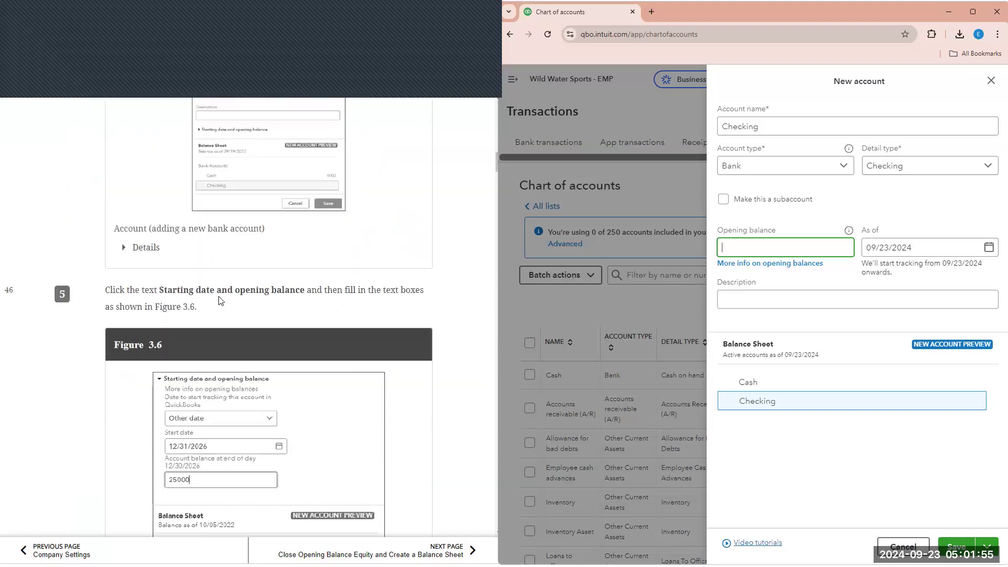
scroll(220, 300, "up", 1)
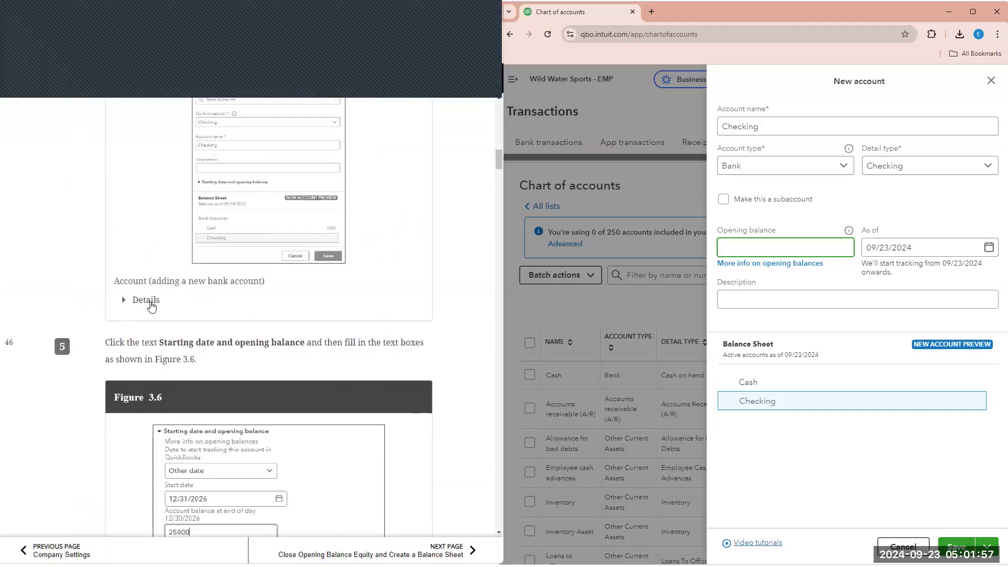
left_click(147, 299)
scroll(152, 229, "down", 2)
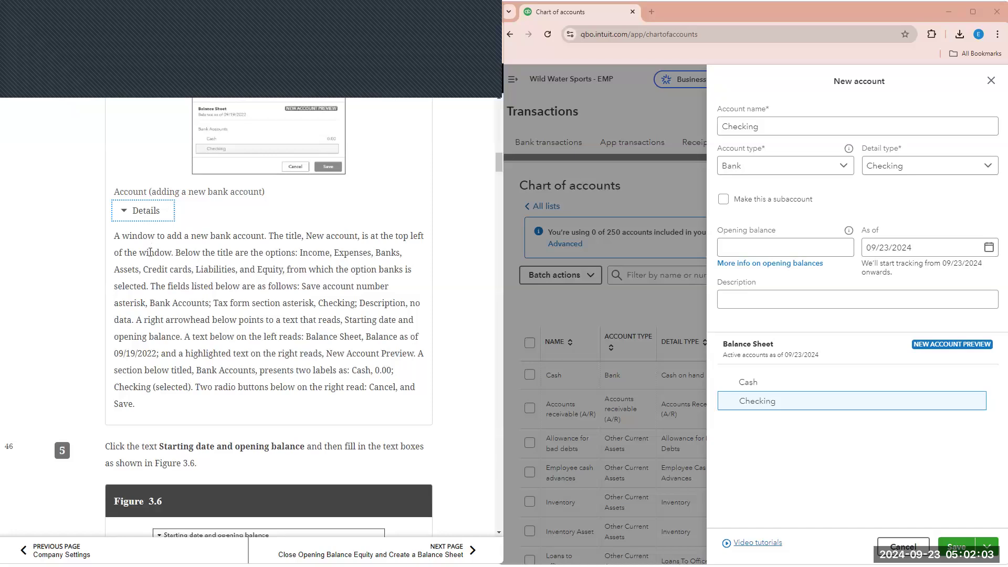
left_click(146, 211)
scroll(193, 232, "down", 1)
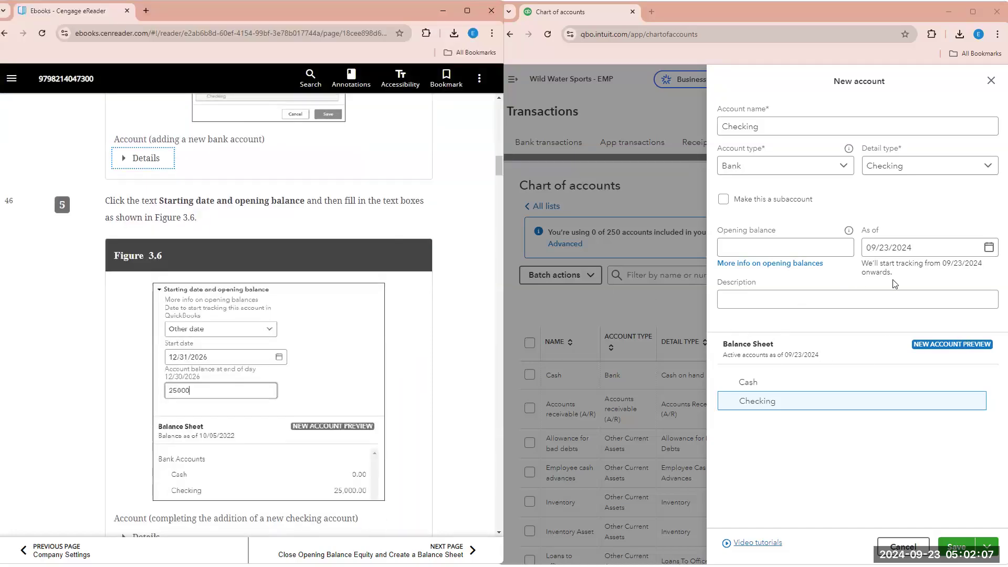
- Open the help article on opening balances, return to the new account form, and read textbook steps 5 and 6
left_click(798, 264)
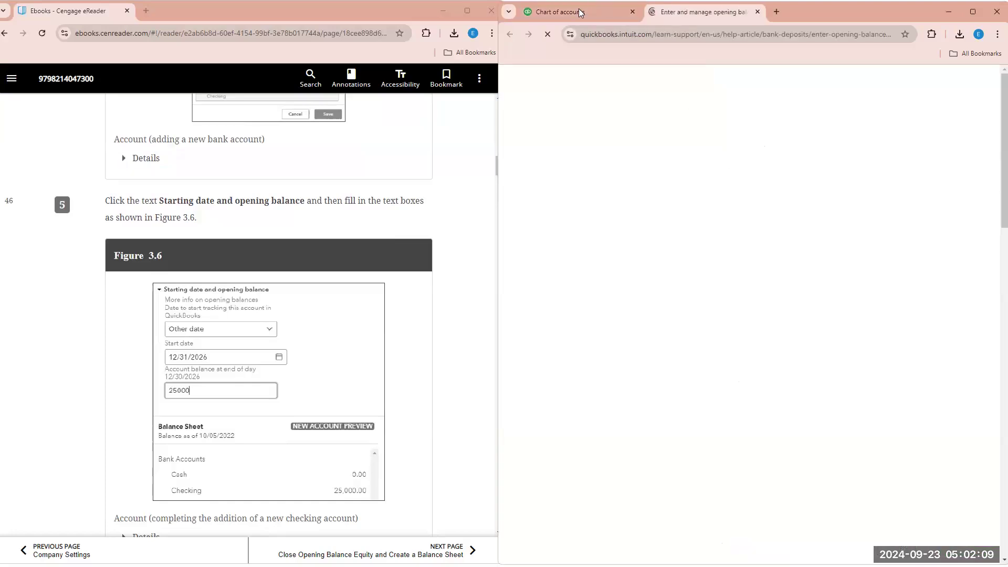
left_click(580, 12)
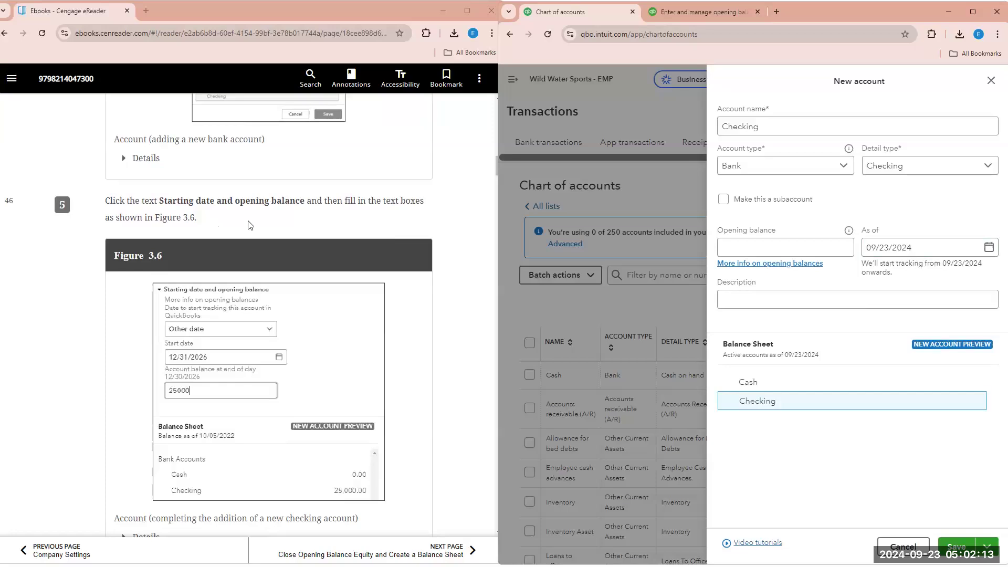
scroll(270, 245, "down", 1)
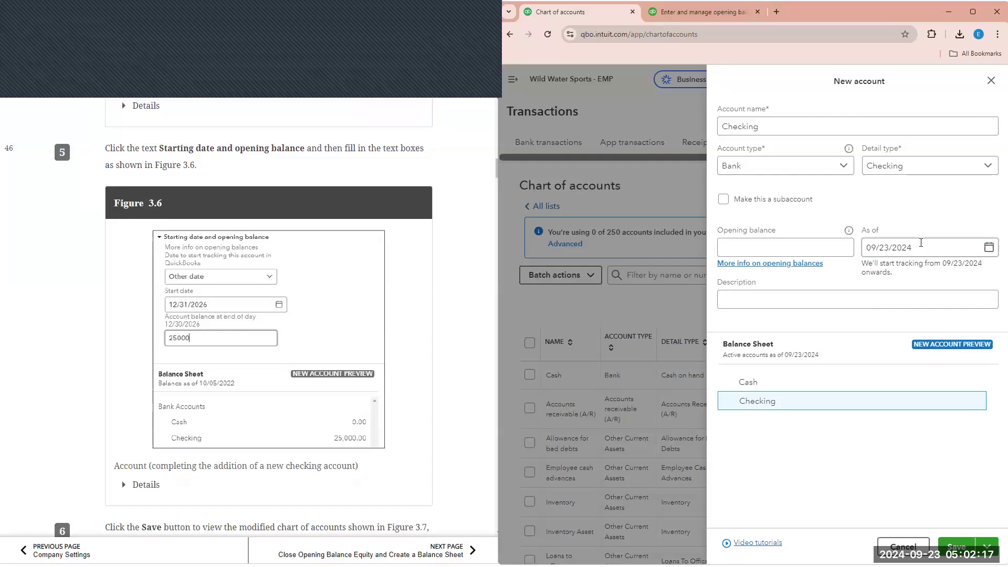
scroll(431, 368, "down", 5)
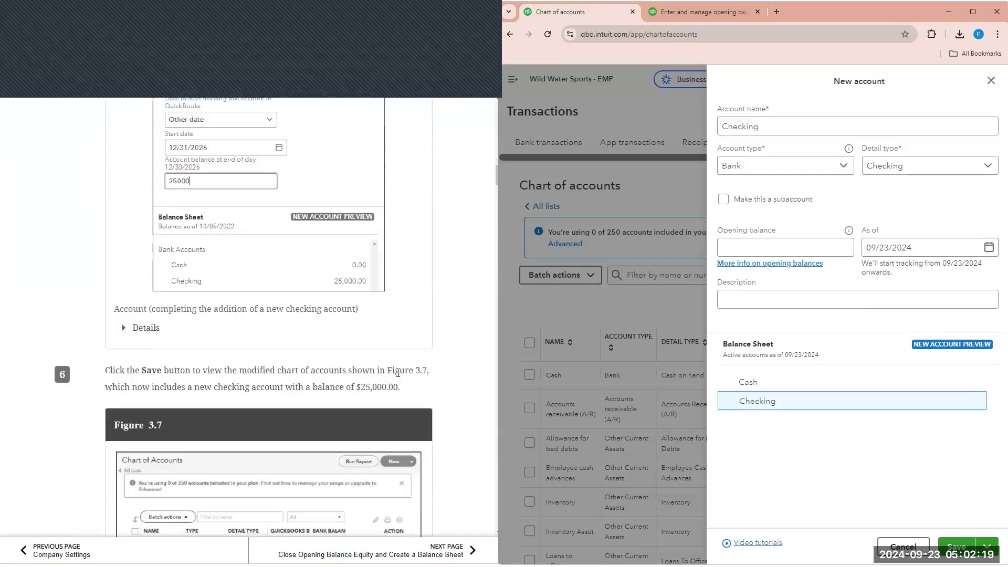
scroll(397, 376, "up", 1)
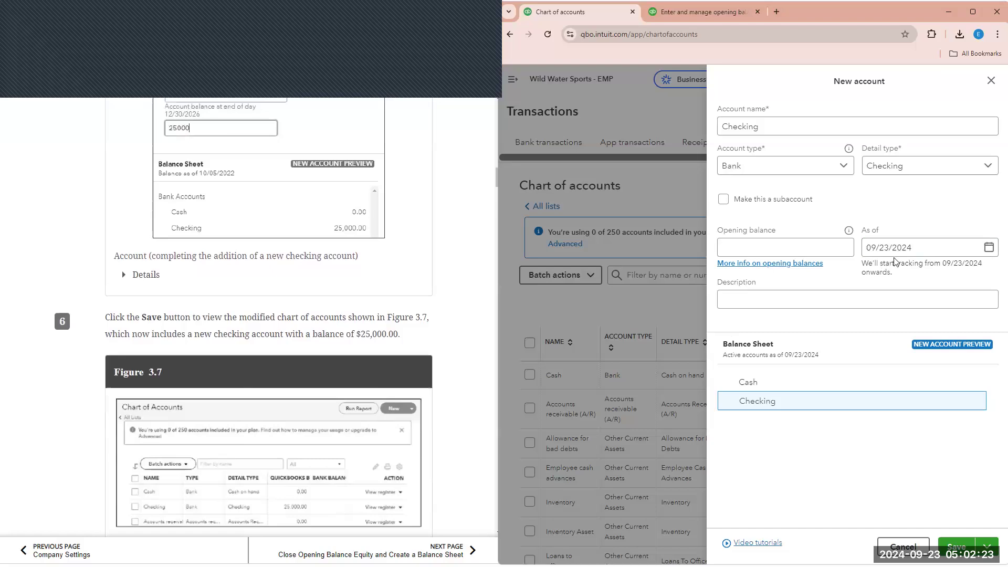
- Set the Checking account's opening balance to 25,000.00 as of 12/31/2026, following textbook Figure 3.6
left_click(787, 248)
type("25000")
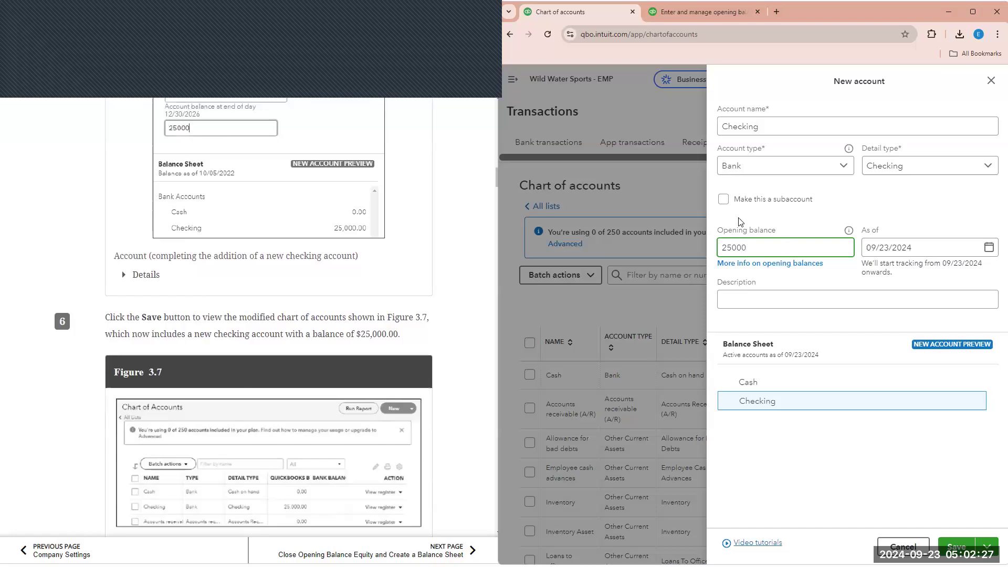
scroll(441, 243, "up", 2)
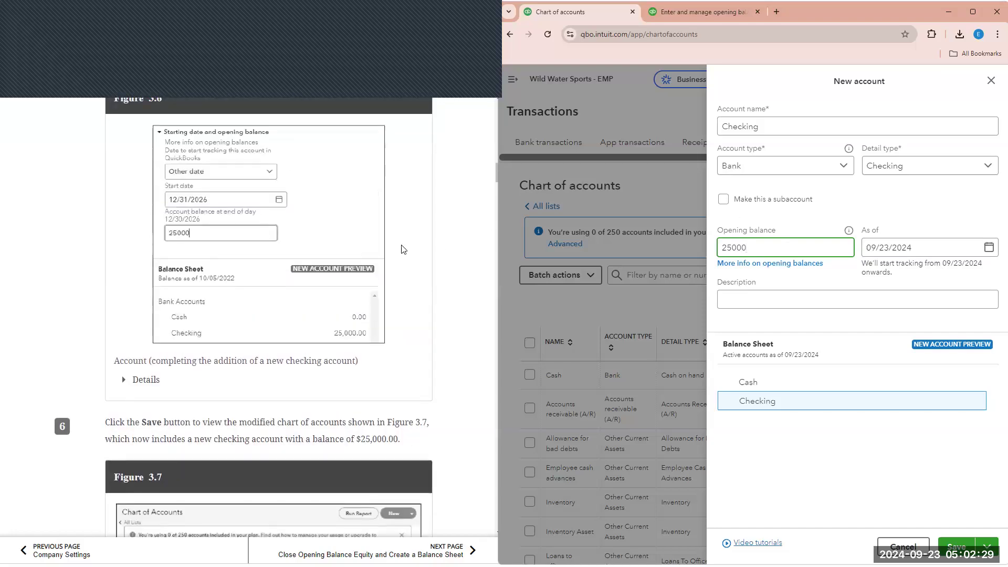
scroll(272, 234, "up", 1)
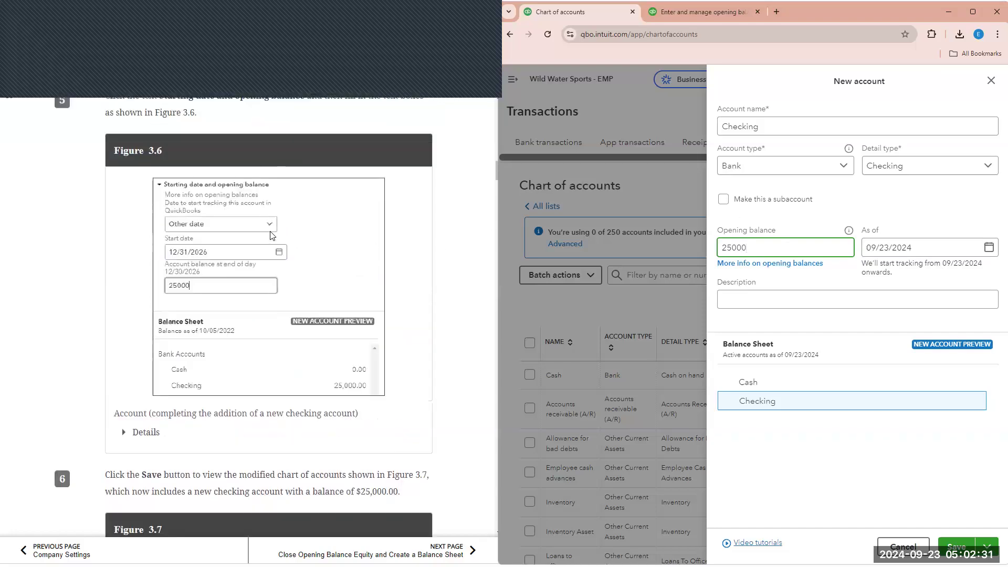
left_click(901, 247)
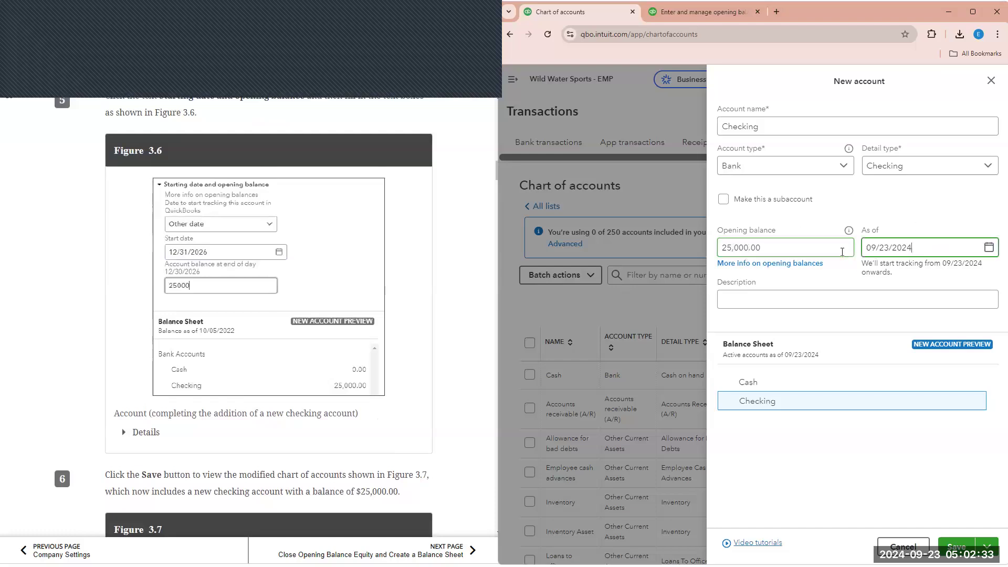
type("12")
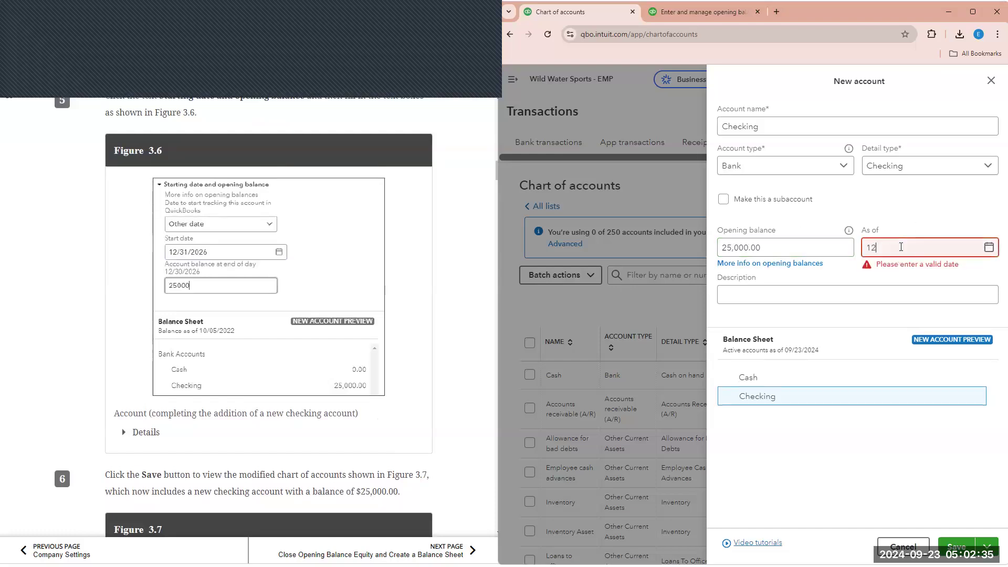
type("/31/2026")
left_click(923, 223)
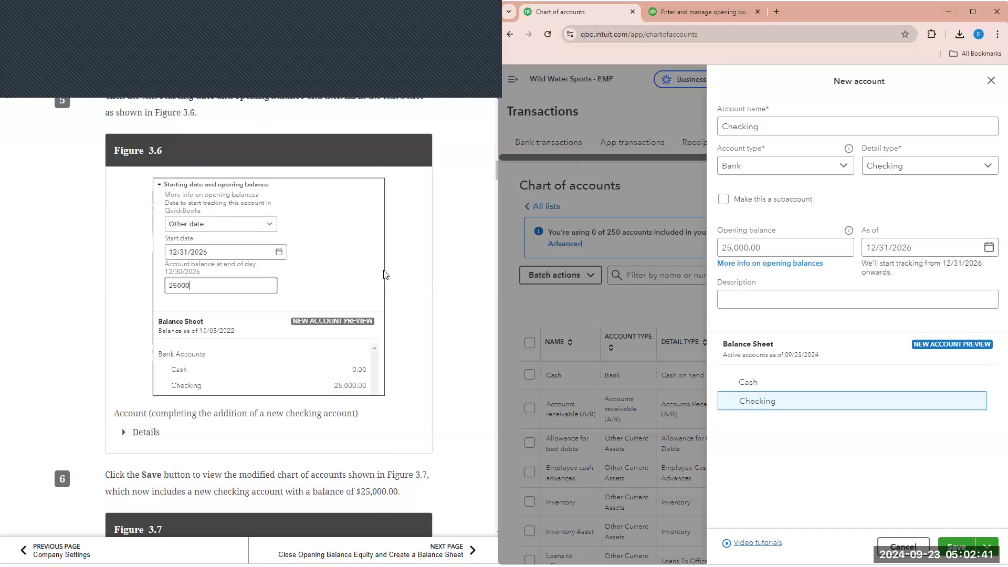
- Save the new Checking account per textbook step 6 and compare the chart of accounts with Figure 3.7
scroll(208, 366, "down", 2)
scroll(232, 364, "down", 1)
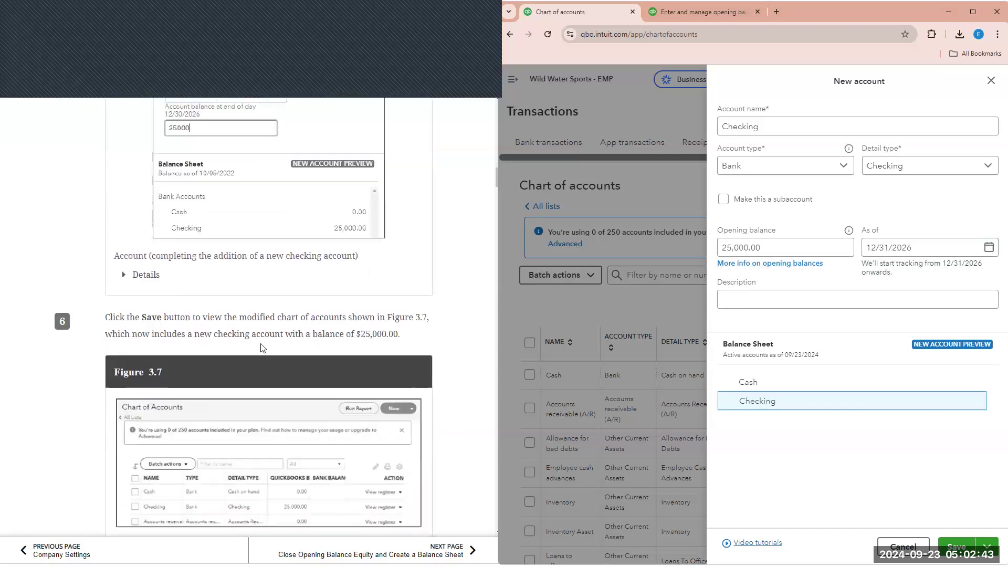
scroll(263, 349, "down", 1)
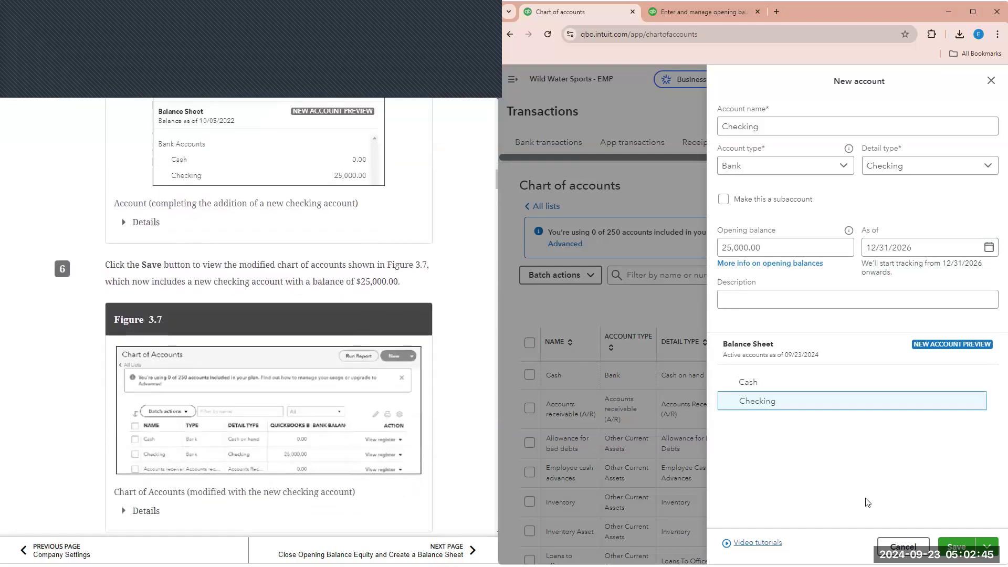
left_click(956, 547)
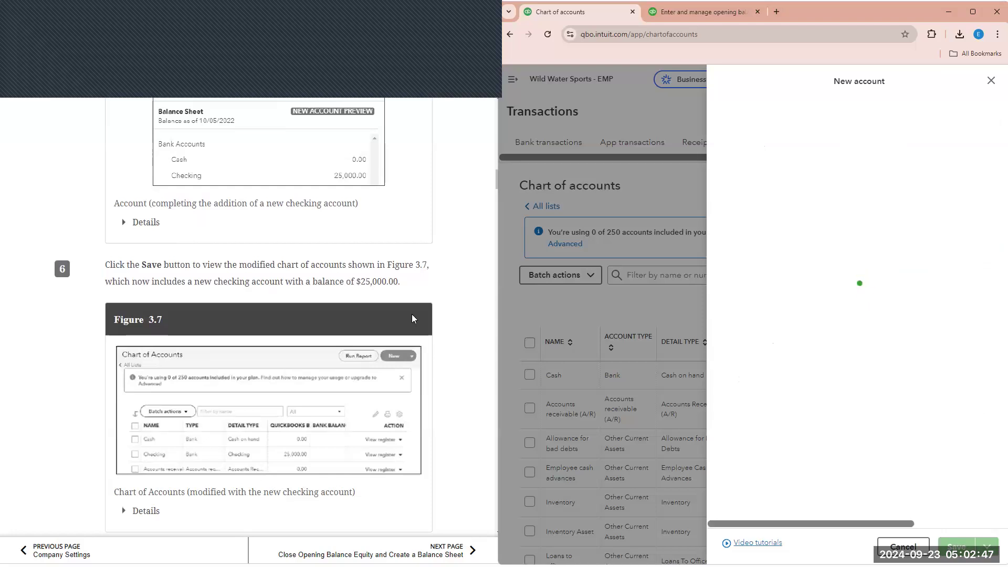
scroll(411, 314, "down", 1)
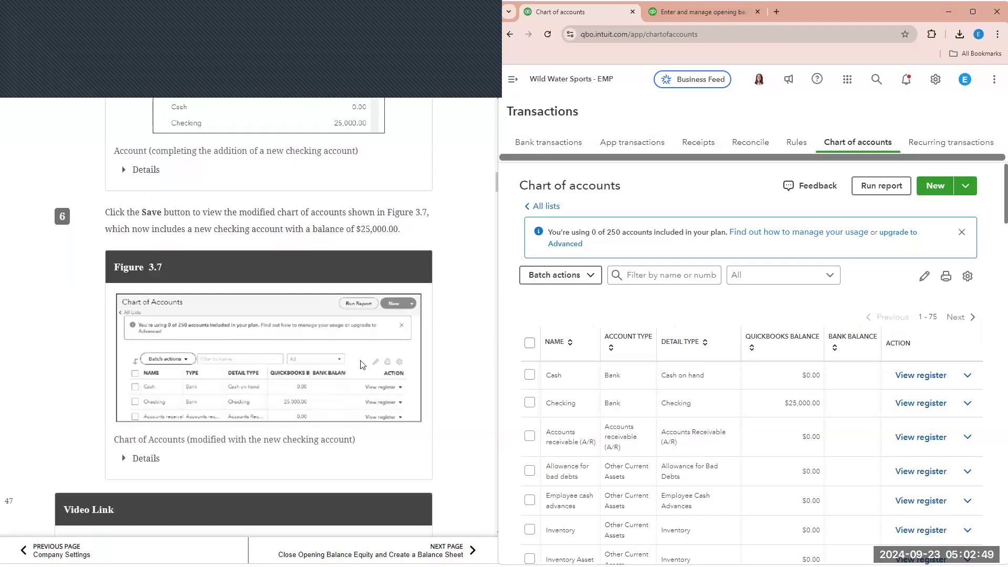
scroll(488, 362, "down", 1)
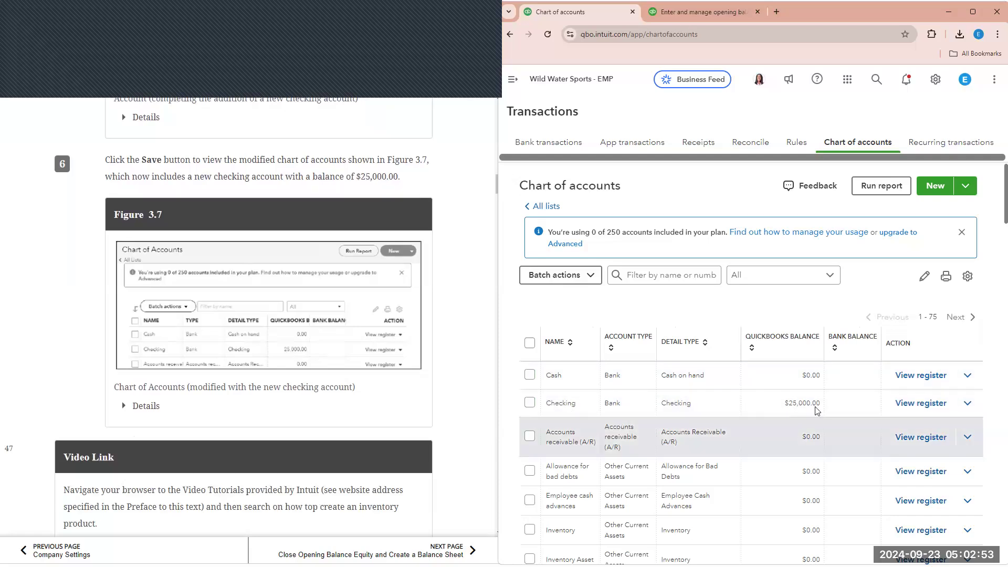
- Read the textbook's note on the added assets and locate the Opening balance equity account in the chart of accounts
scroll(798, 415, "down", 1)
scroll(361, 367, "down", 3)
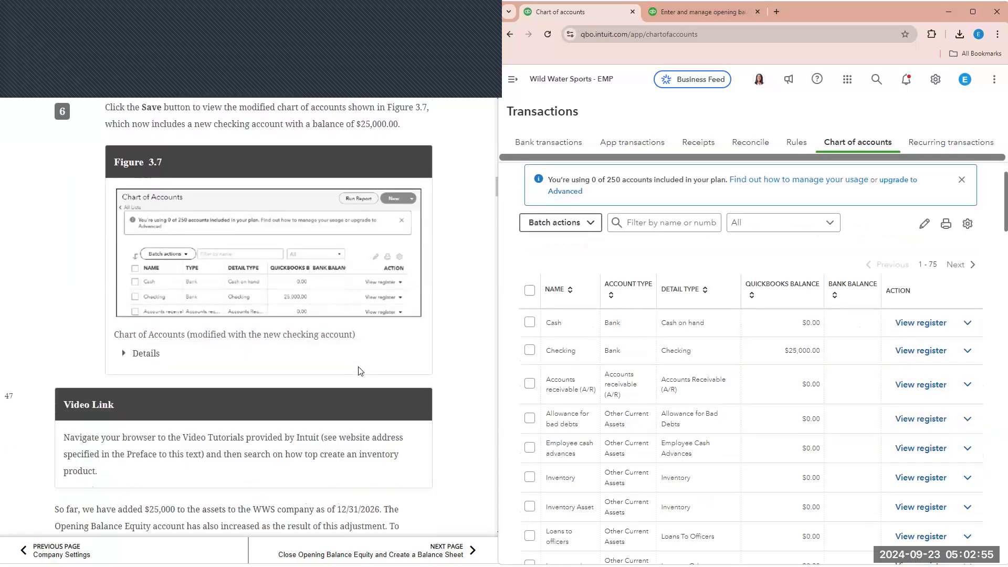
scroll(361, 367, "down", 2)
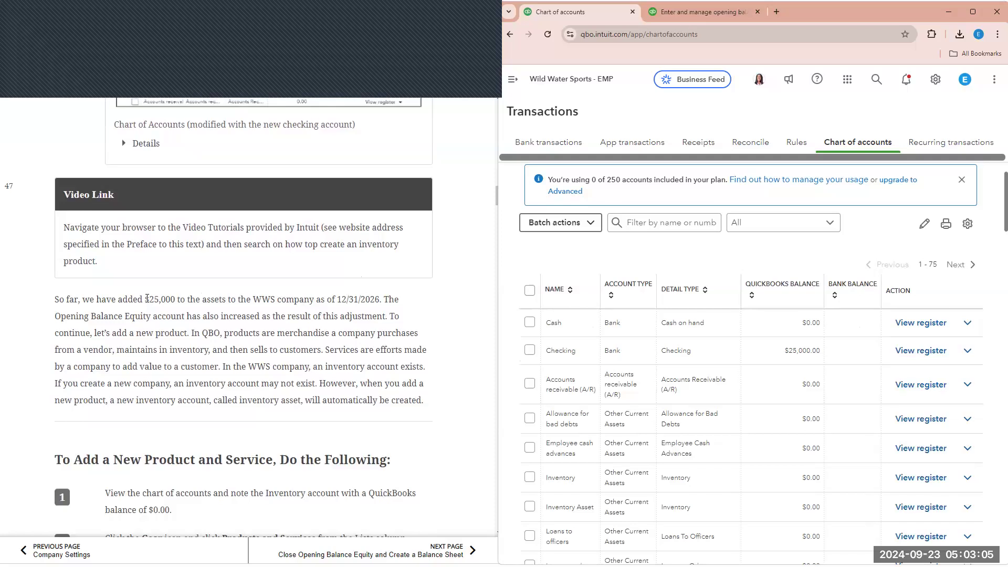
scroll(739, 371, "down", 15)
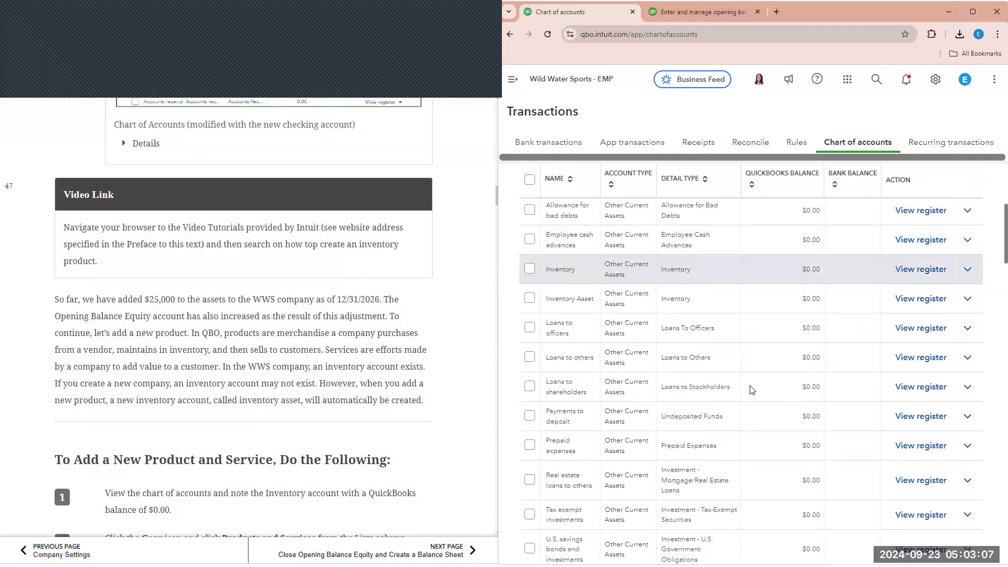
scroll(751, 391, "down", 12)
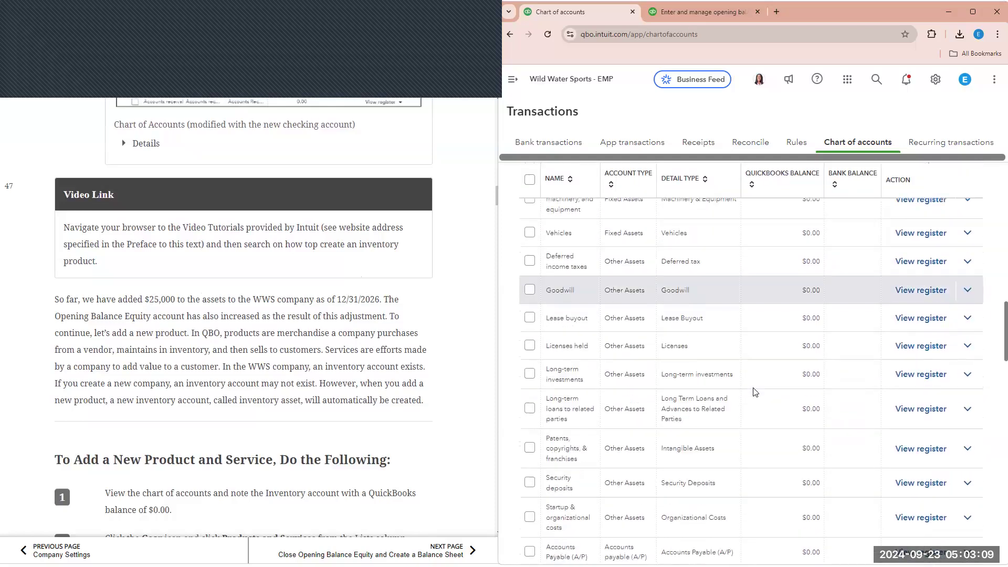
scroll(754, 393, "down", 10)
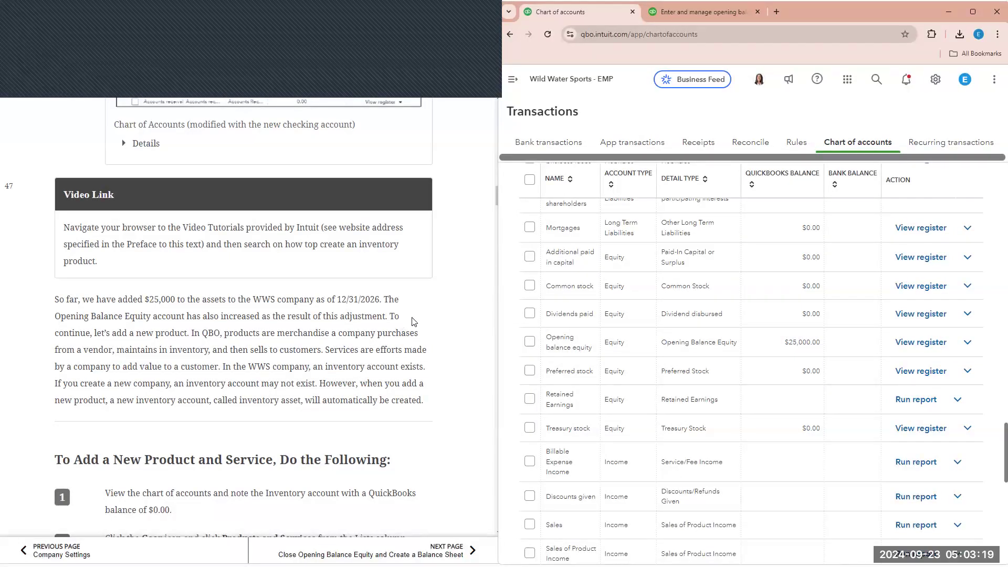
- Check the Inventory account in the chart of accounts per the textbook's new product steps, and open Products and services
scroll(284, 388, "down", 1)
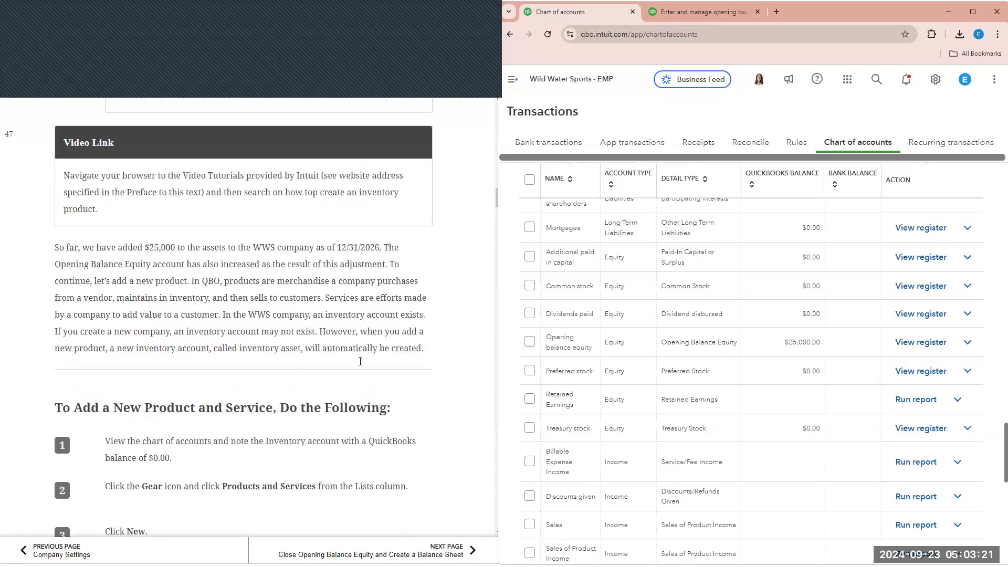
scroll(360, 361, "down", 1)
scroll(402, 362, "down", 2)
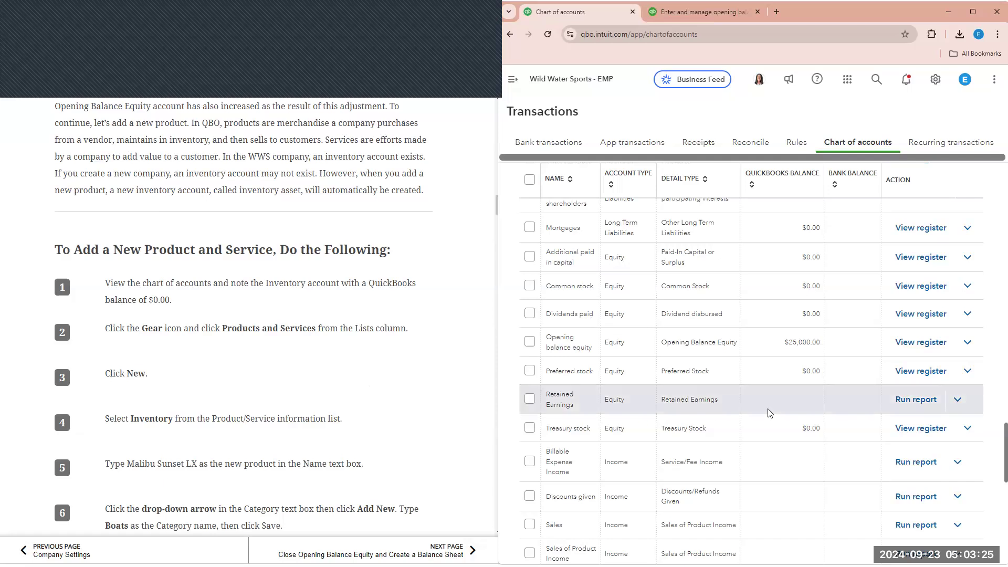
scroll(770, 415, "up", 15)
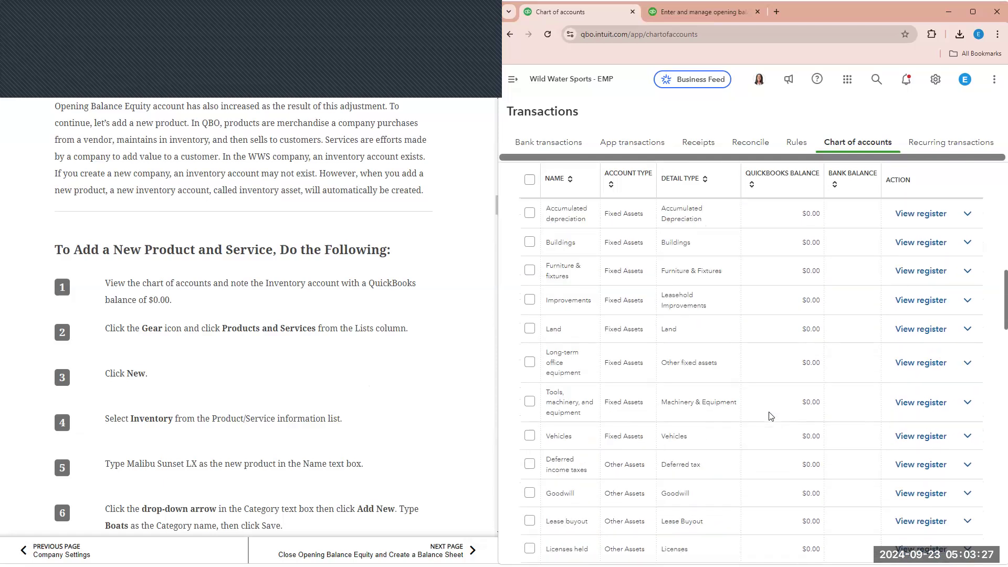
scroll(741, 423, "up", 8)
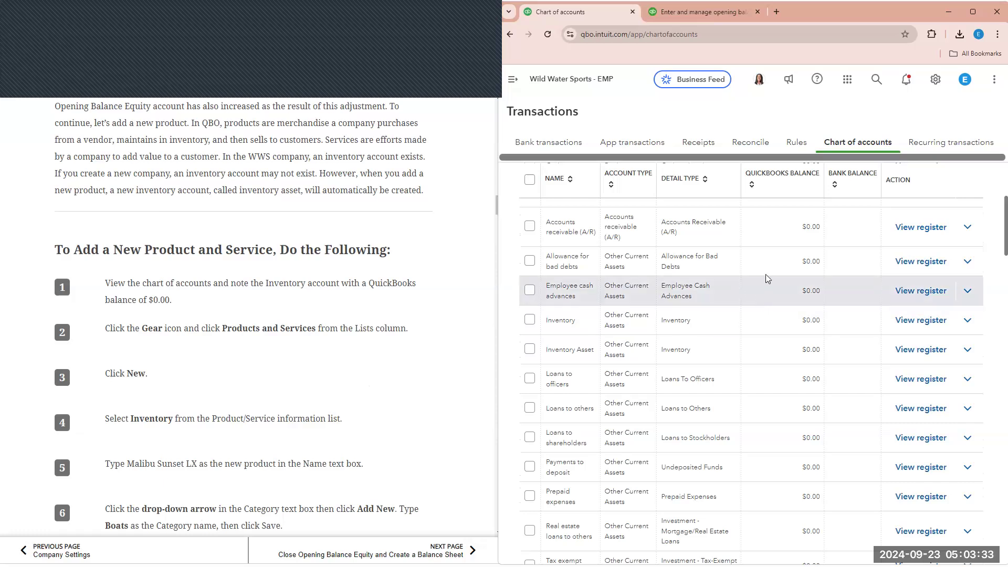
left_click(936, 80)
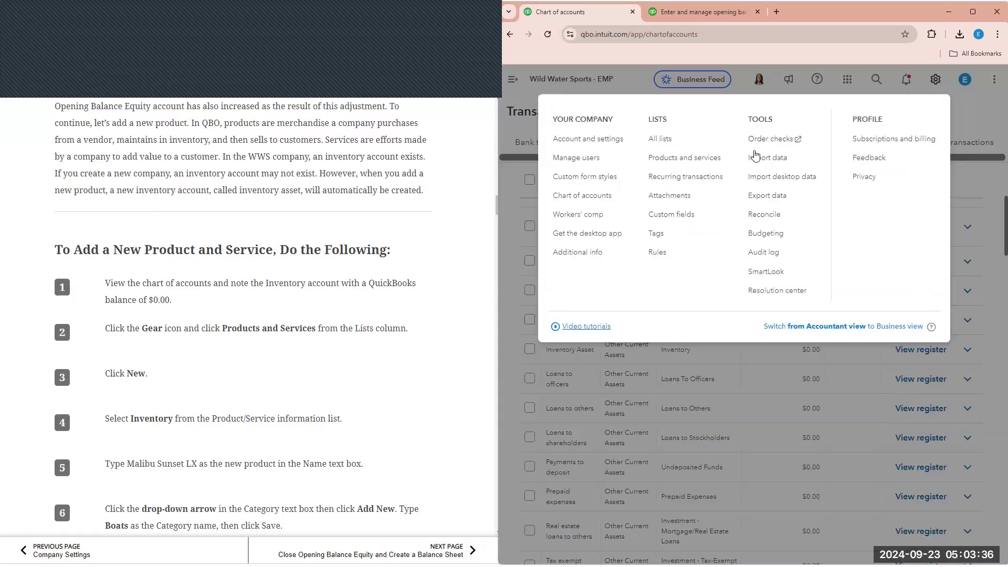
left_click(693, 158)
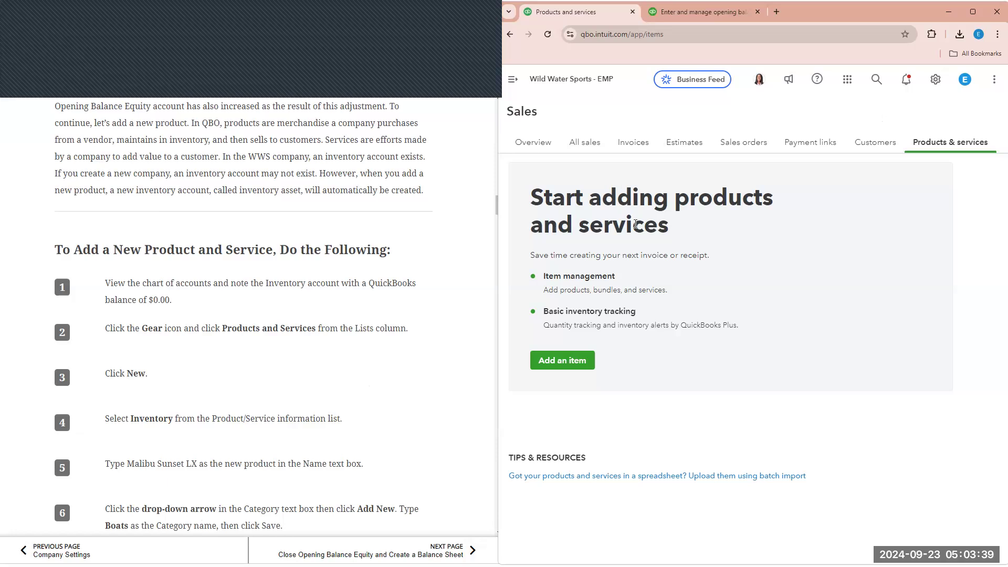
- Start a new item, set its item type to Inventory item, and name it Malibu Sunset LX
left_click(566, 368)
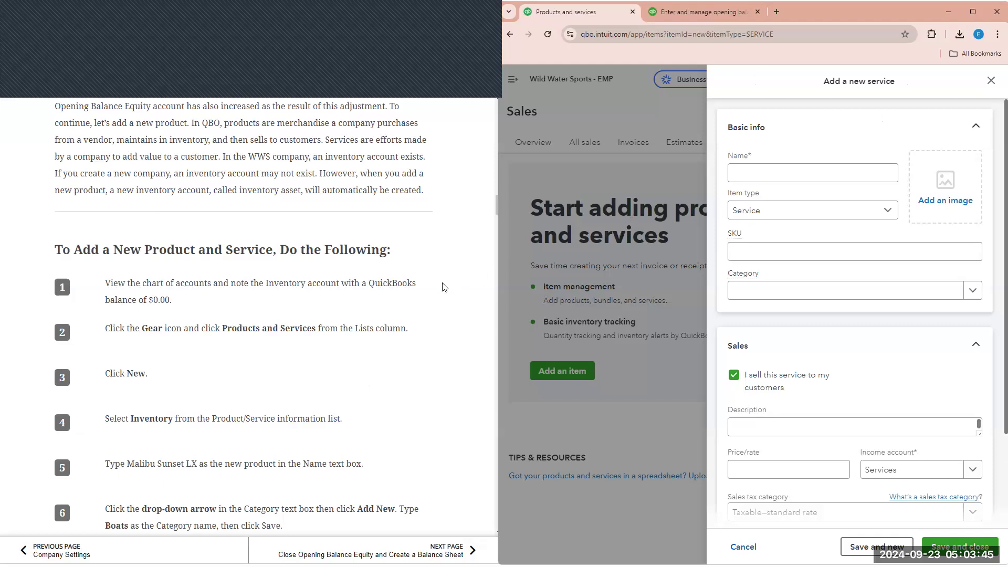
left_click(811, 216)
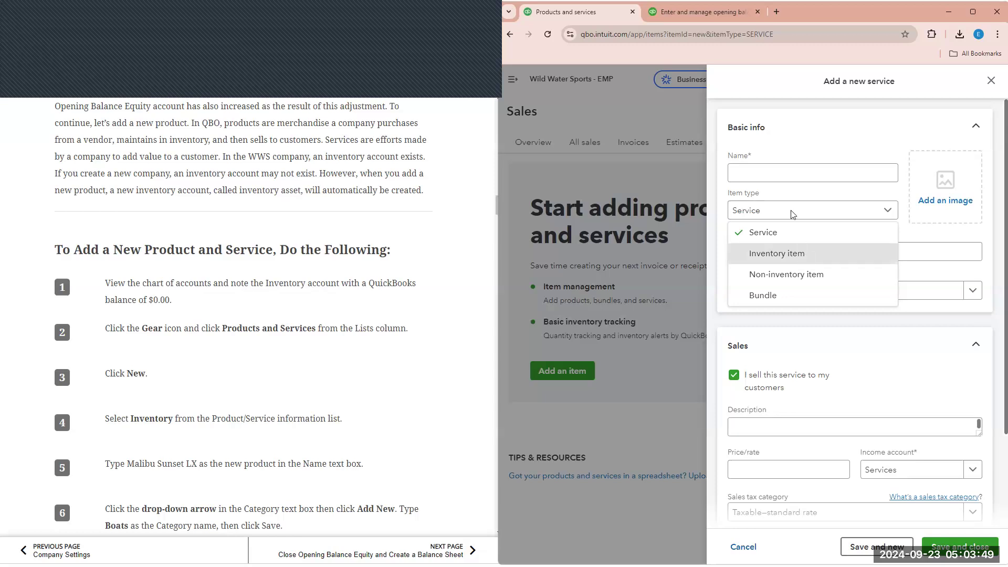
left_click(777, 253)
left_click(780, 177)
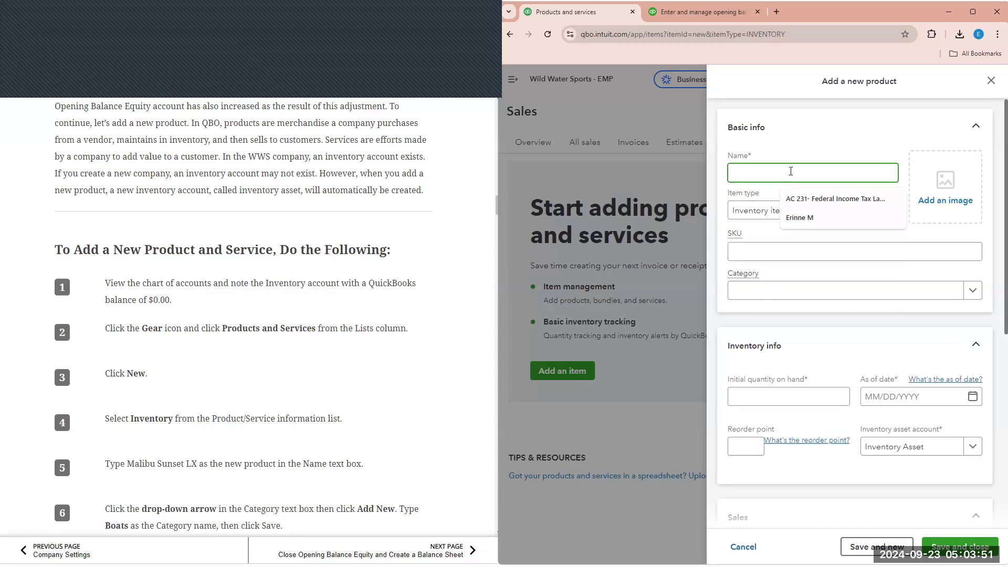
type("Mali")
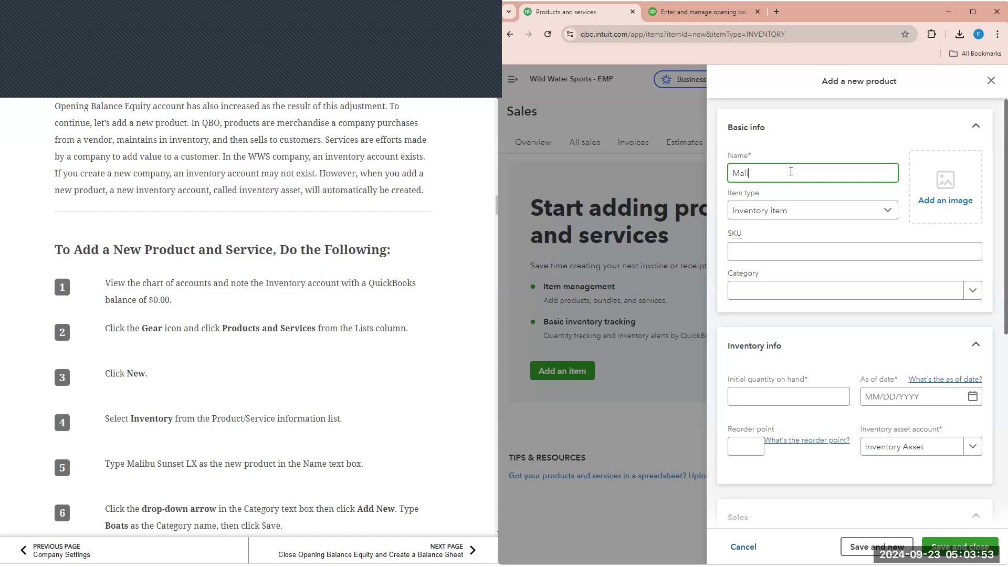
type("bu Sunset LX")
- Create a new category named Boats for the product, following textbook step 6, and save it
scroll(368, 314, "down", 2)
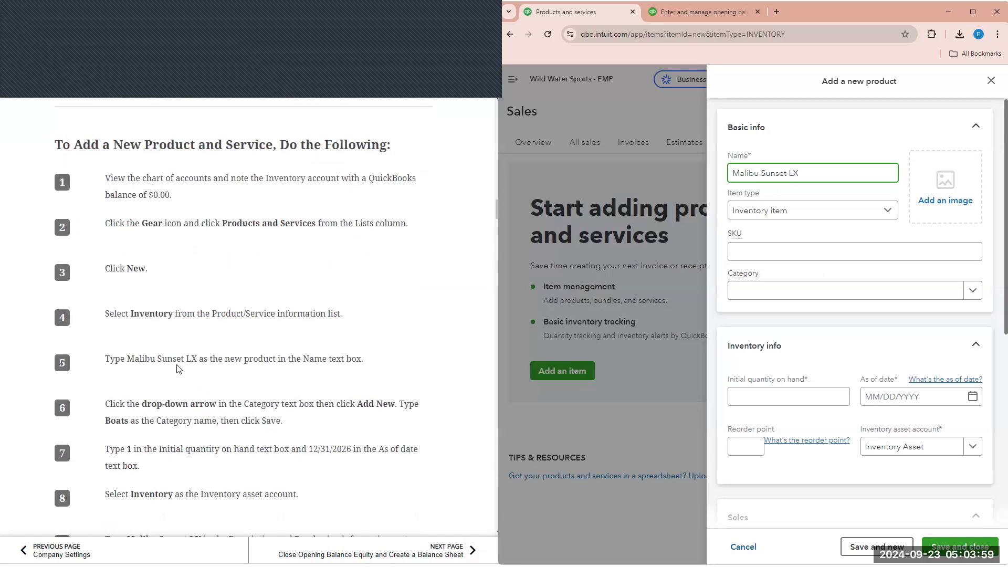
scroll(226, 397, "down", 1)
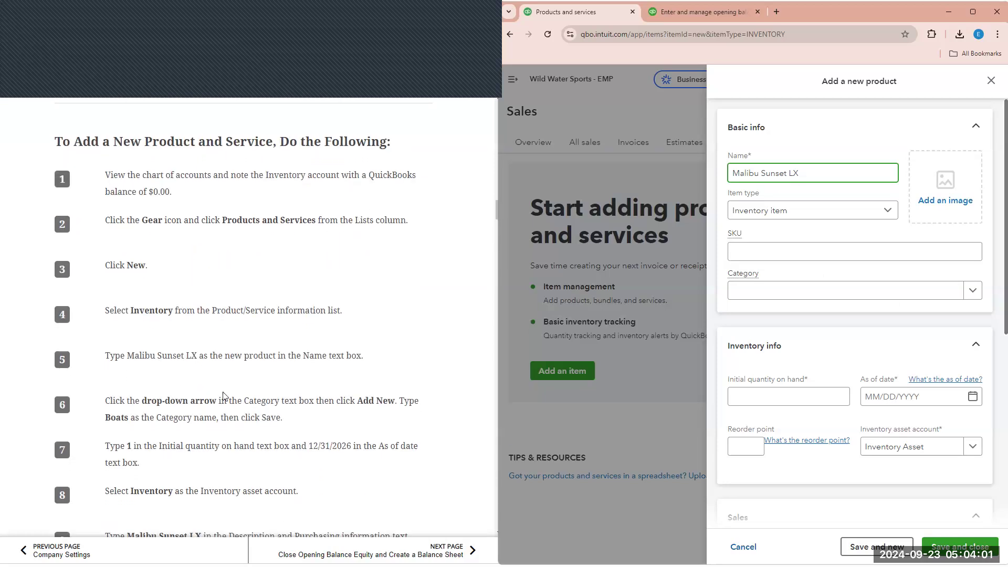
scroll(220, 389, "down", 1)
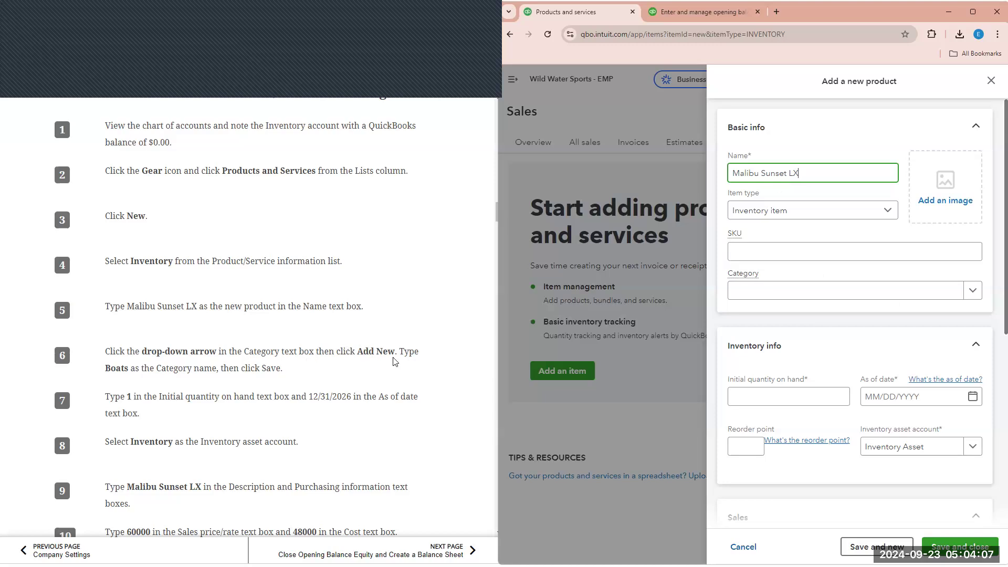
left_click(971, 292)
left_click(824, 326)
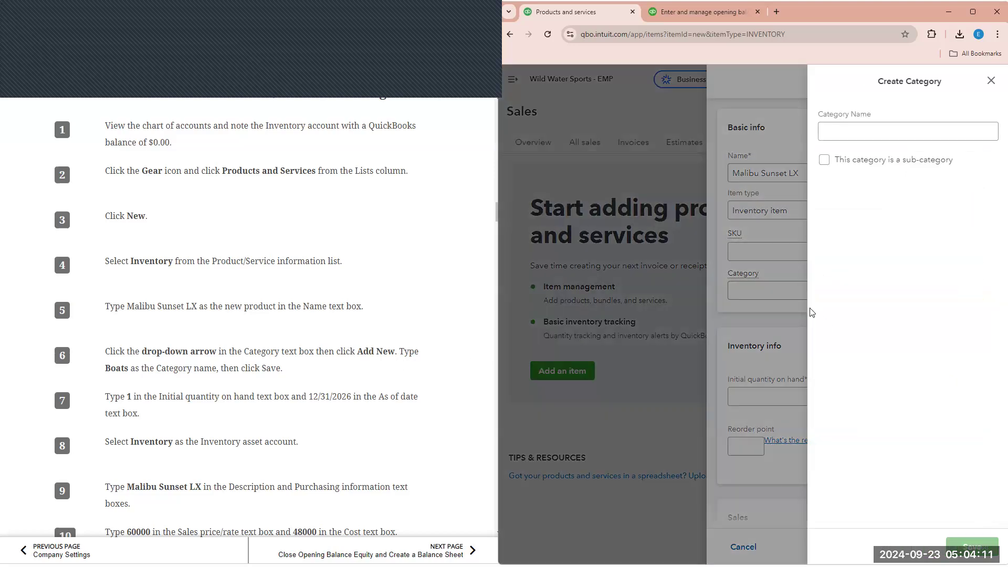
left_click(896, 139)
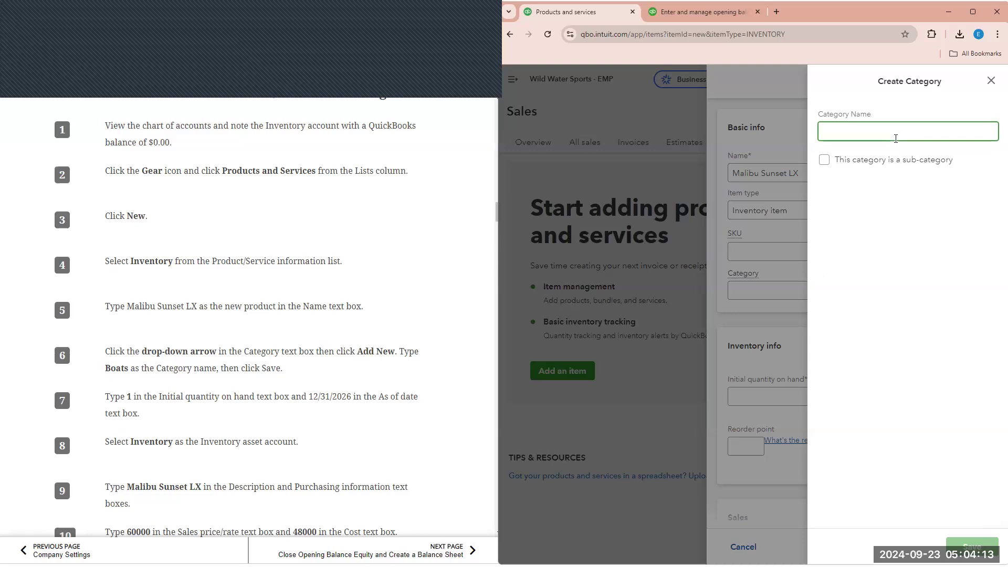
type("bOATS")
key("BackSpace")
key("BackSpace")
key("BackSpace")
key("BackSpace")
key("BackSpace")
type("Boats")
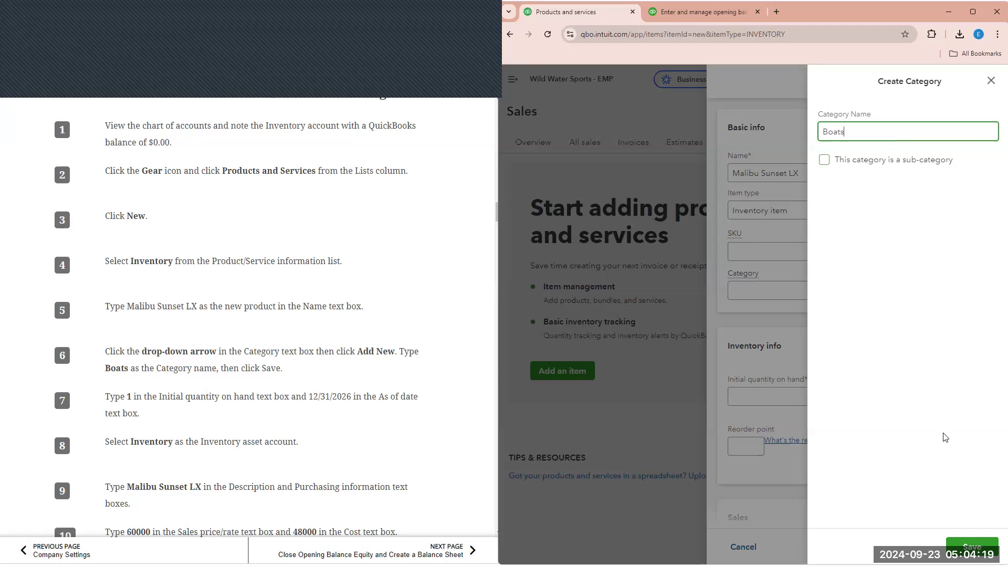
left_click(975, 546)
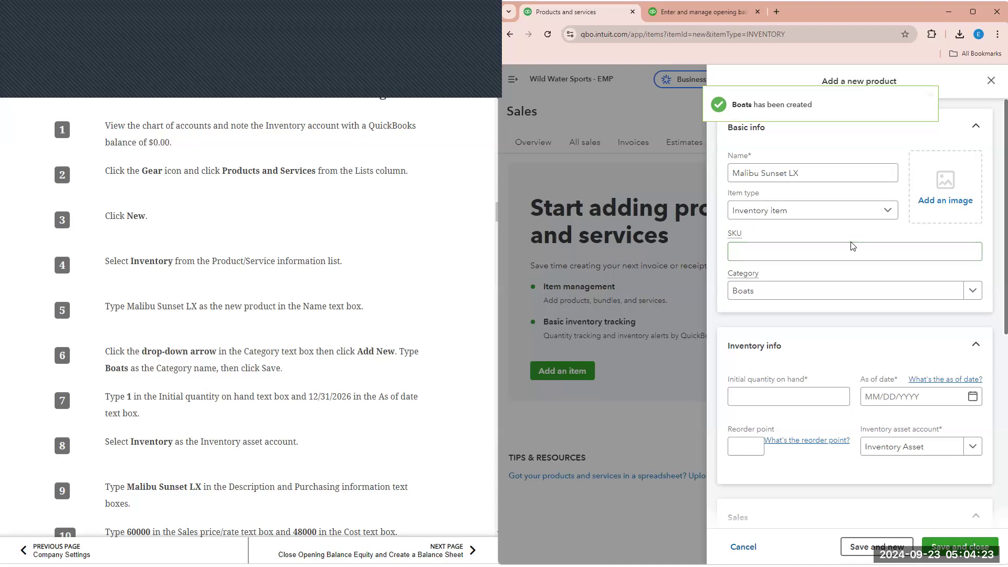
- Set the product's initial quantity on hand to 1 with an as of date of 12/31/2026
scroll(853, 246, "down", 1)
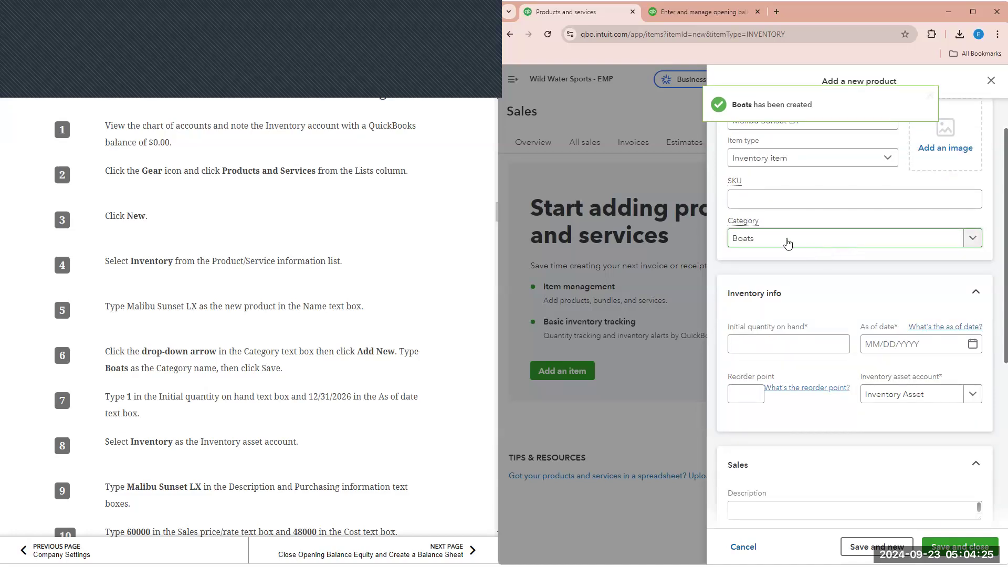
scroll(808, 220, "up", 1)
scroll(797, 233, "down", 1)
left_click(736, 350)
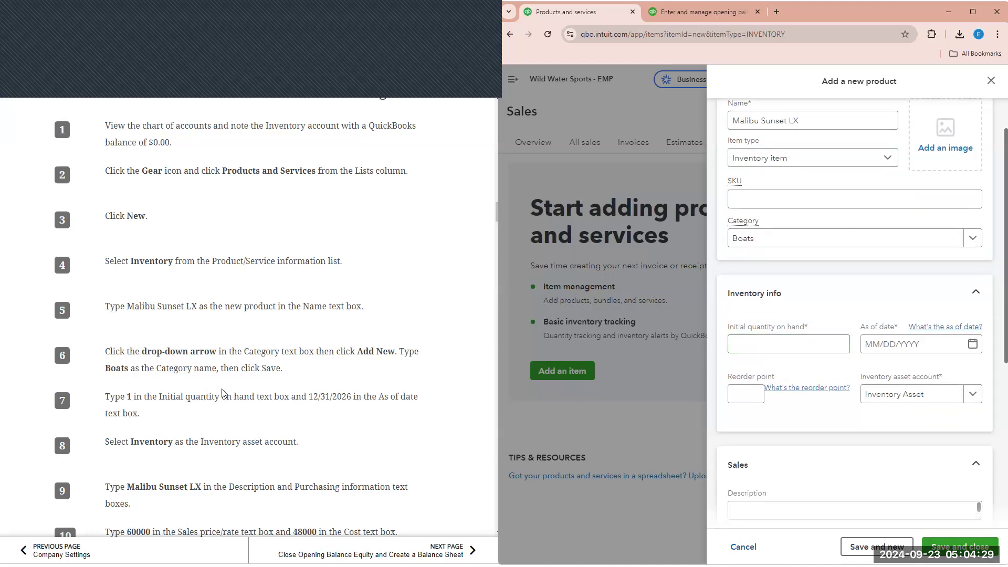
left_click(748, 351)
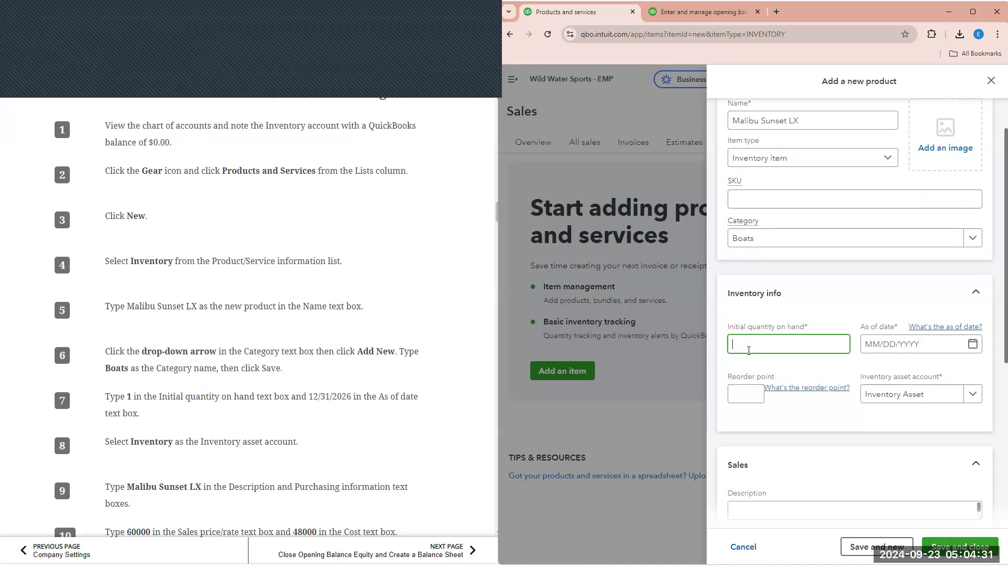
left_click(875, 342)
type("12/31/")
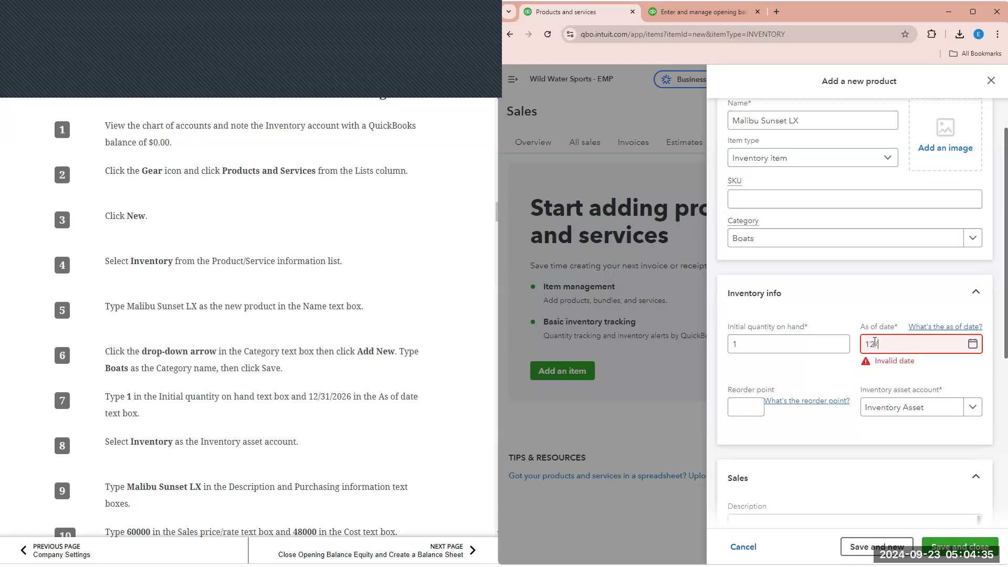
type("2026")
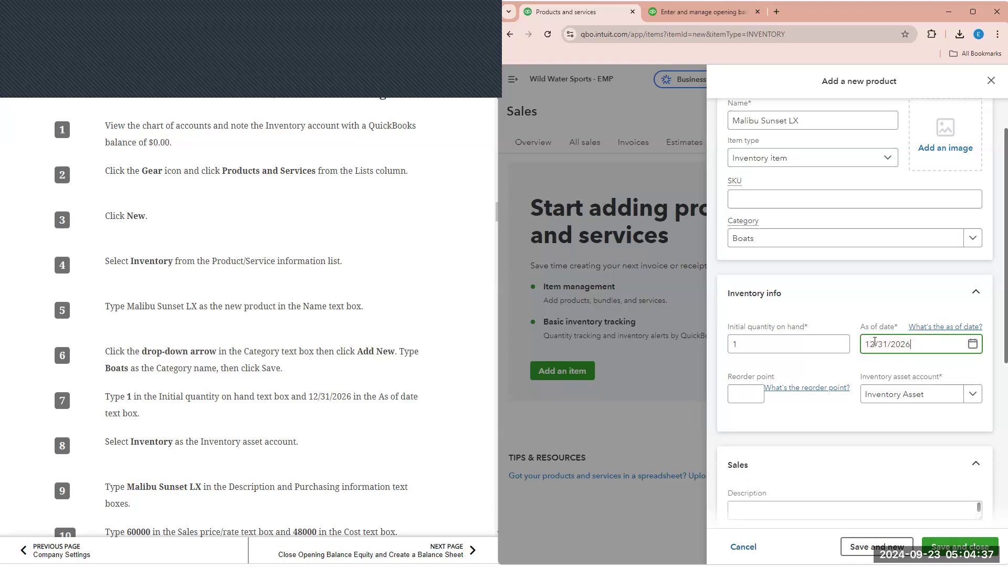
- Set the product's inventory asset account to Inventory, following textbook step 8
scroll(398, 393, "down", 1)
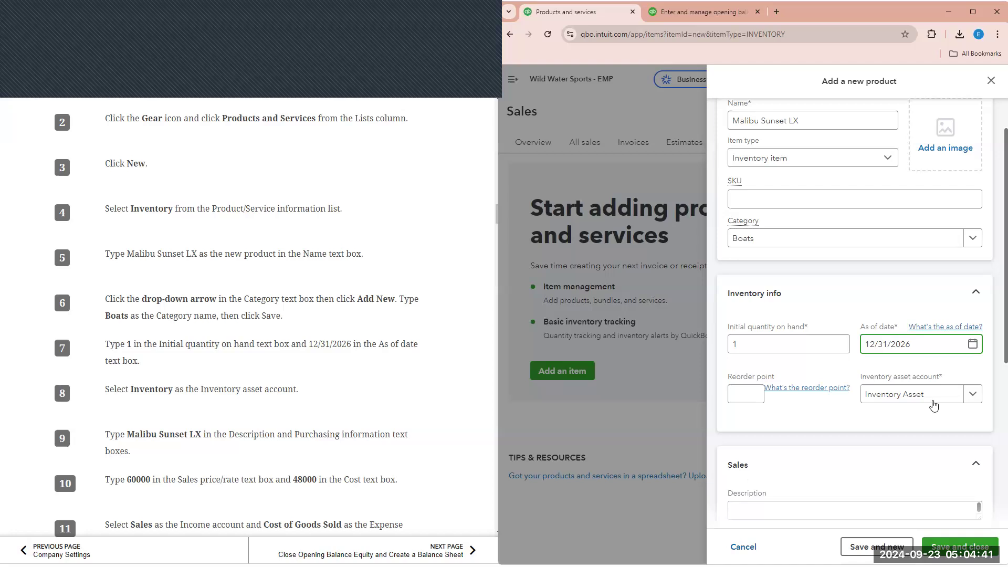
left_click(974, 399)
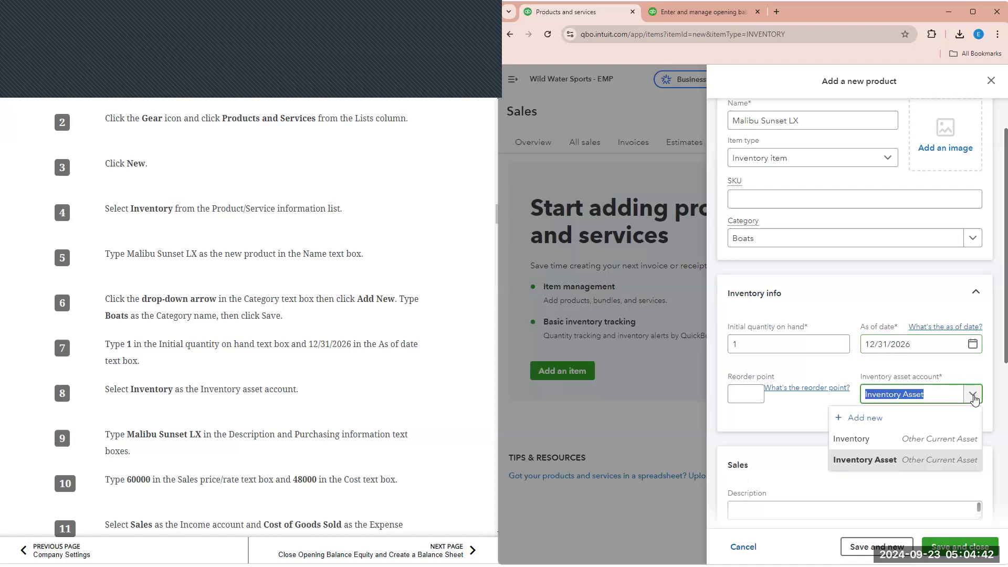
left_click(932, 437)
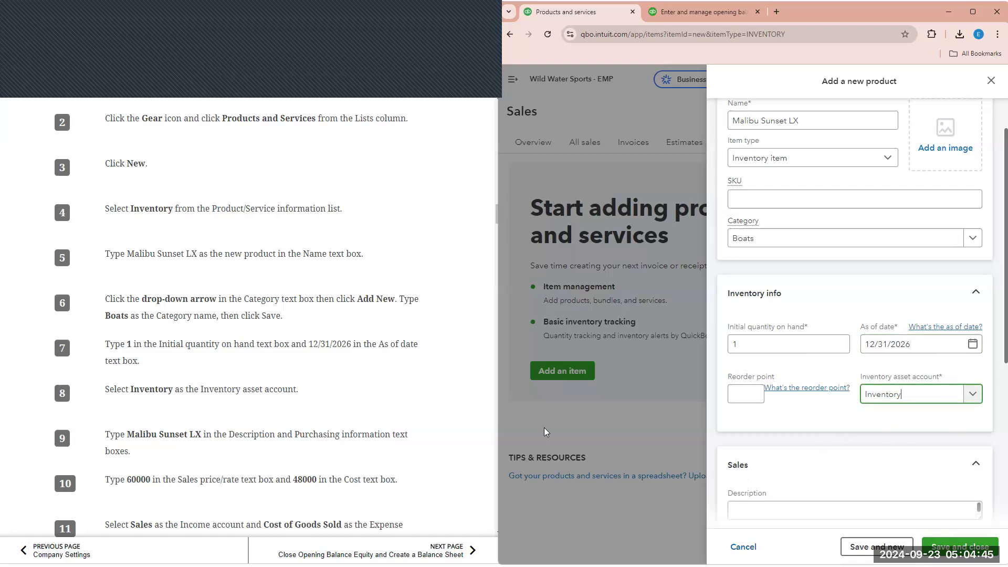
- Enter Malibu Sunset LX as both the purchase description and the sales description, following textbook step 9
scroll(400, 446, "down", 2)
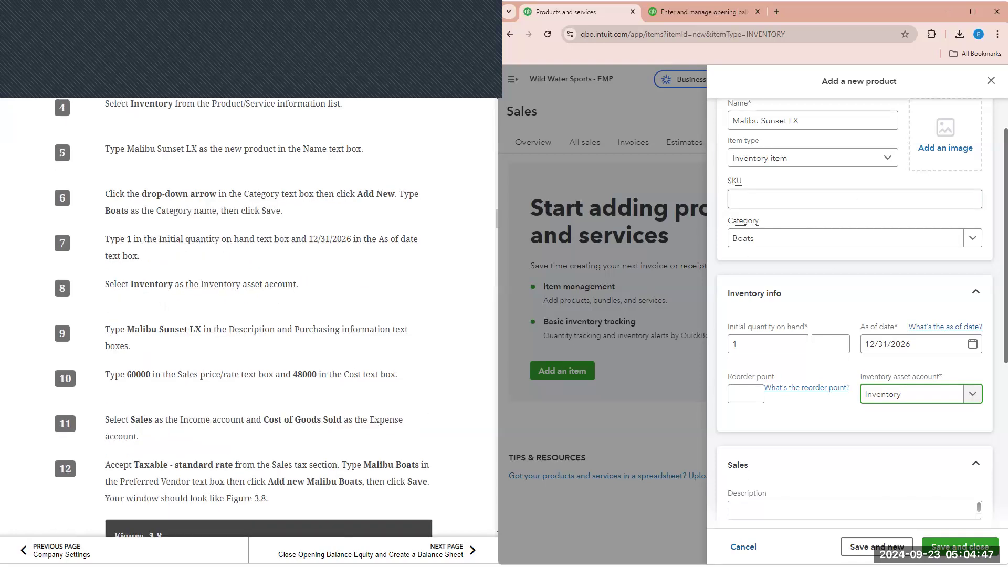
scroll(781, 440, "down", 1)
left_click(768, 455)
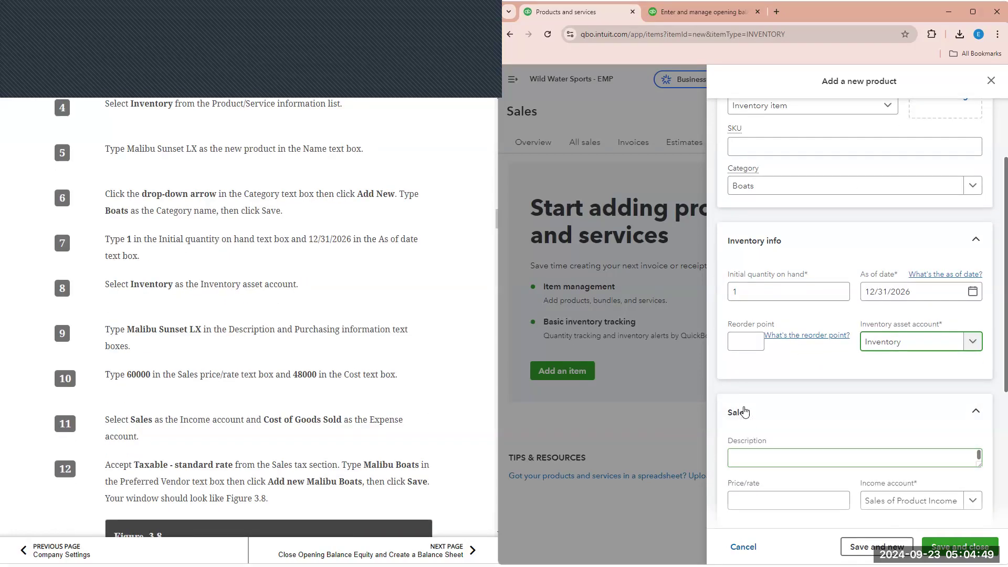
scroll(800, 295, "up", 2)
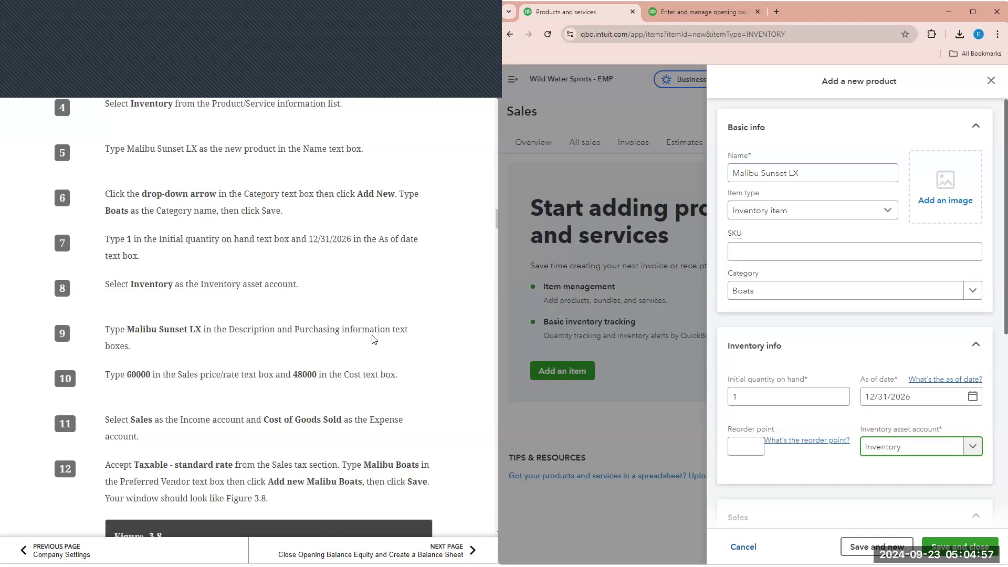
scroll(875, 289, "down", 3)
scroll(875, 291, "down", 4)
left_click(784, 401)
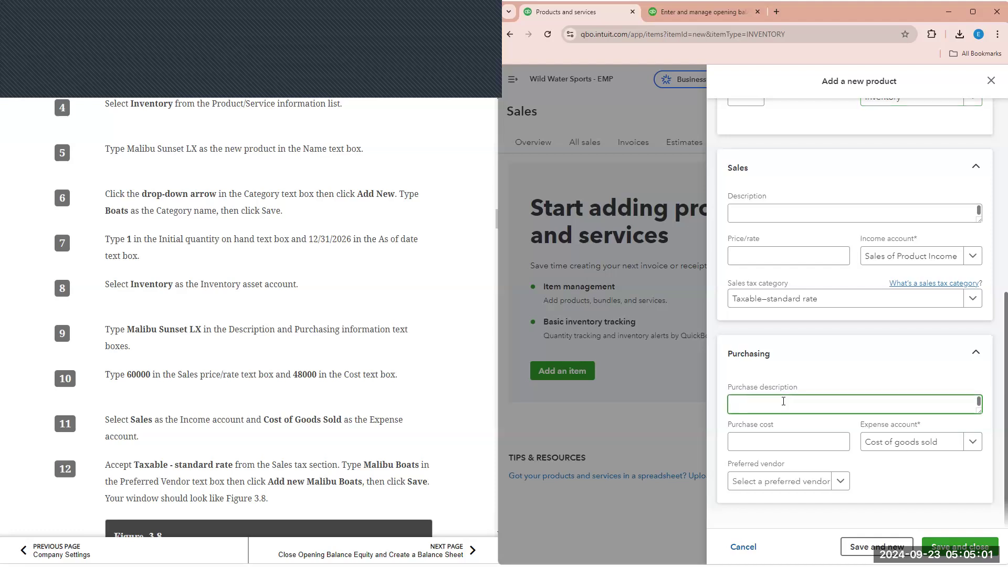
type("Malibu Sunset LX")
left_click(777, 439)
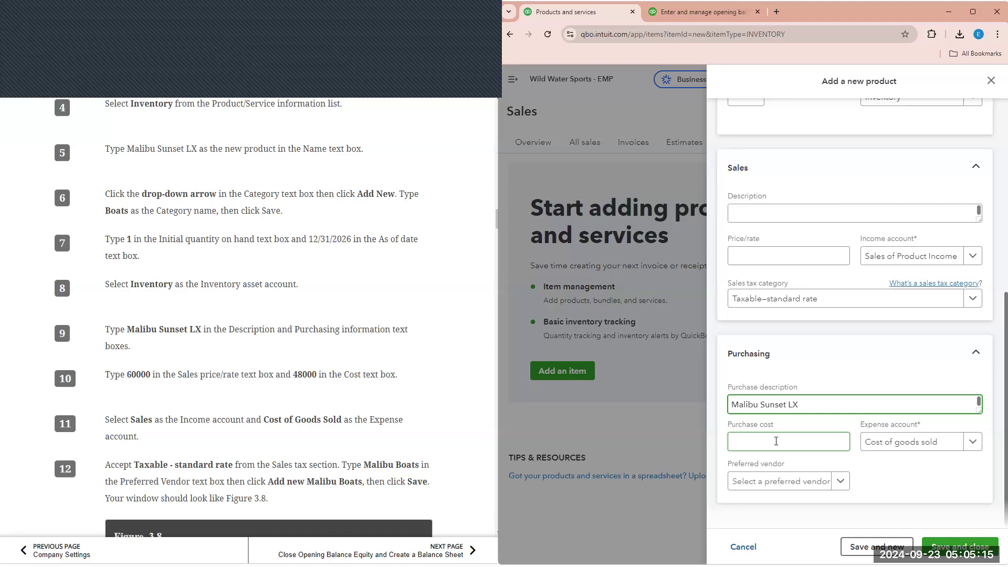
left_click(790, 211)
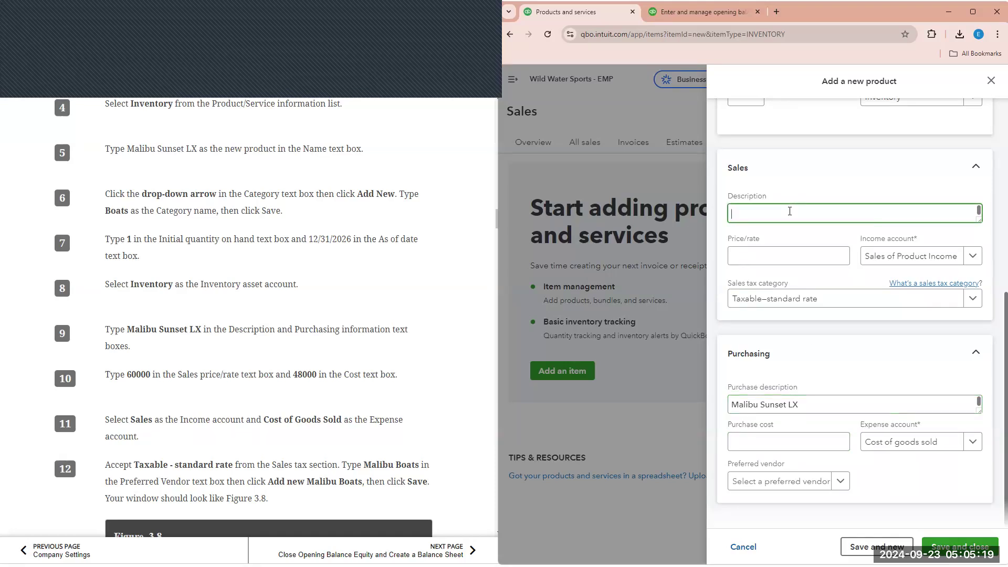
type("Malibu Sa")
key("BackSpace")
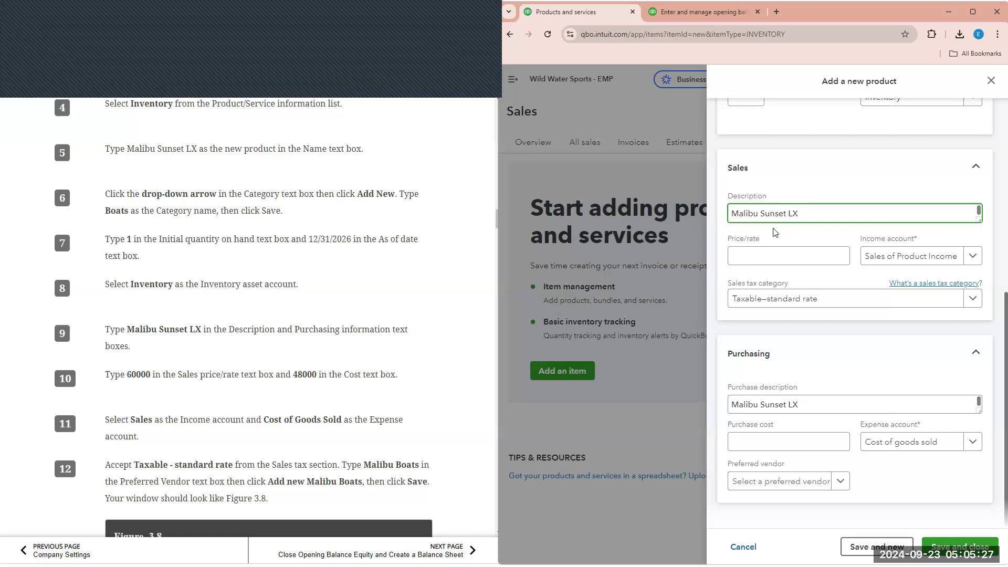
- Set the product's sales price/rate to 60000 and its purchase cost to 48000
left_click(783, 257)
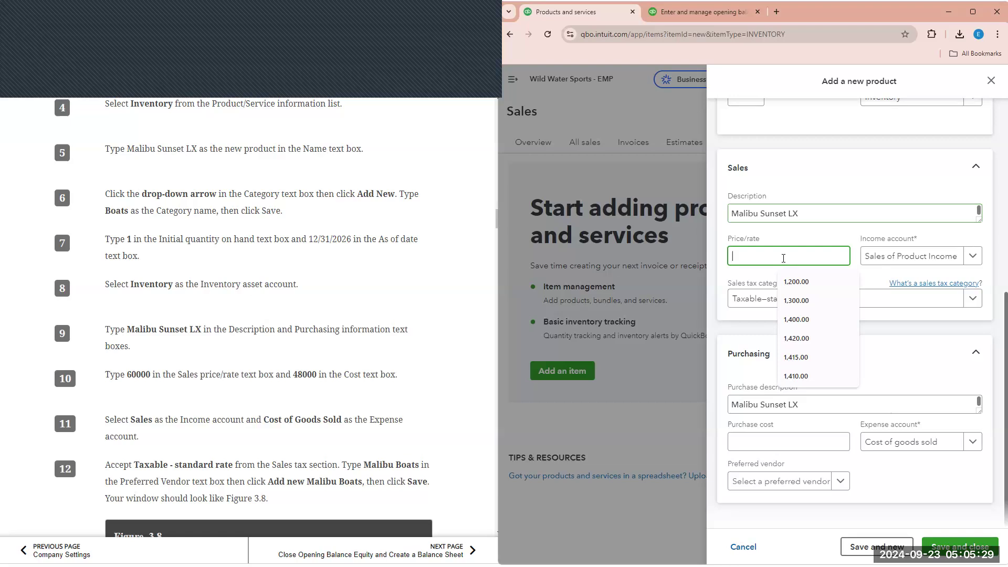
type("60000")
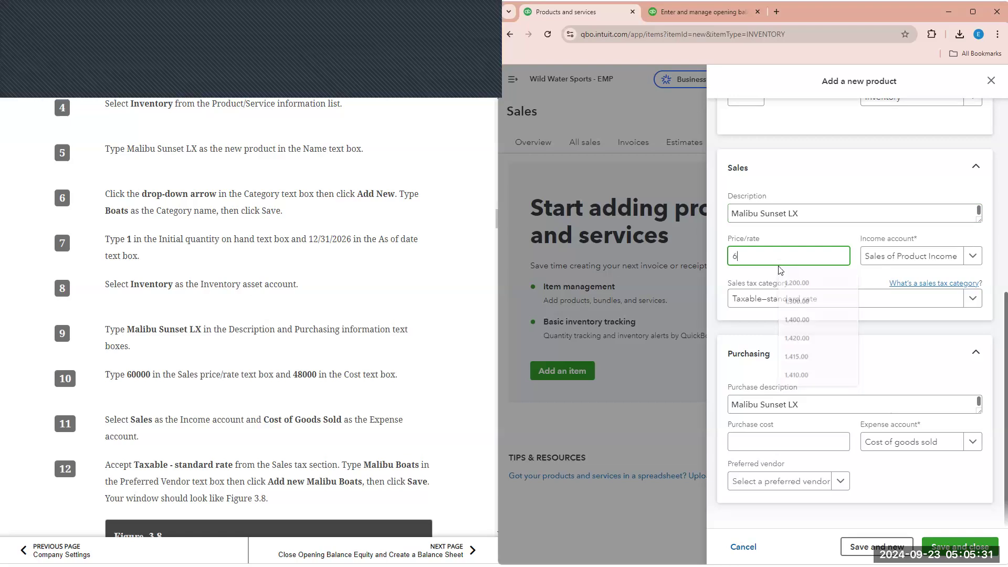
left_click(783, 435)
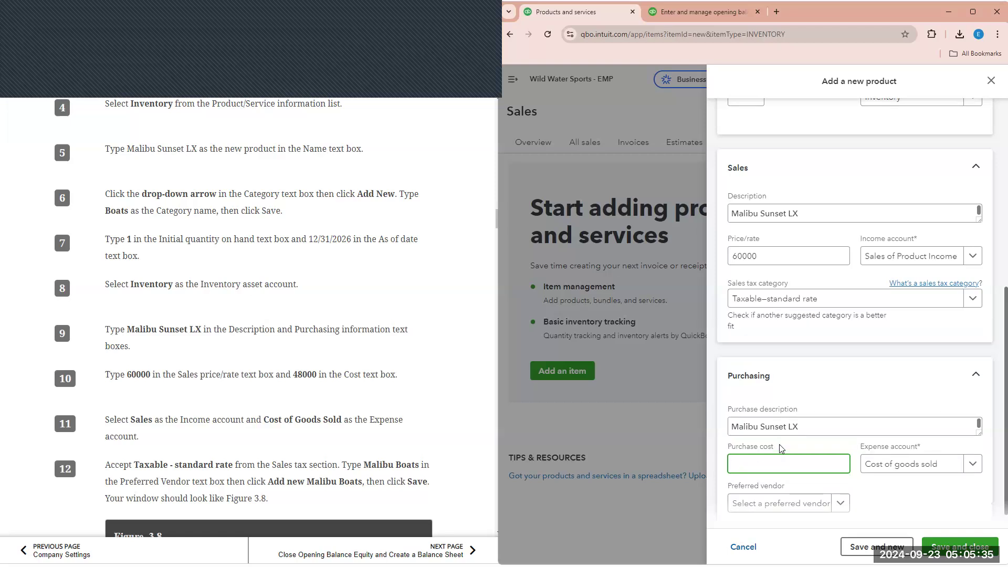
type("480000")
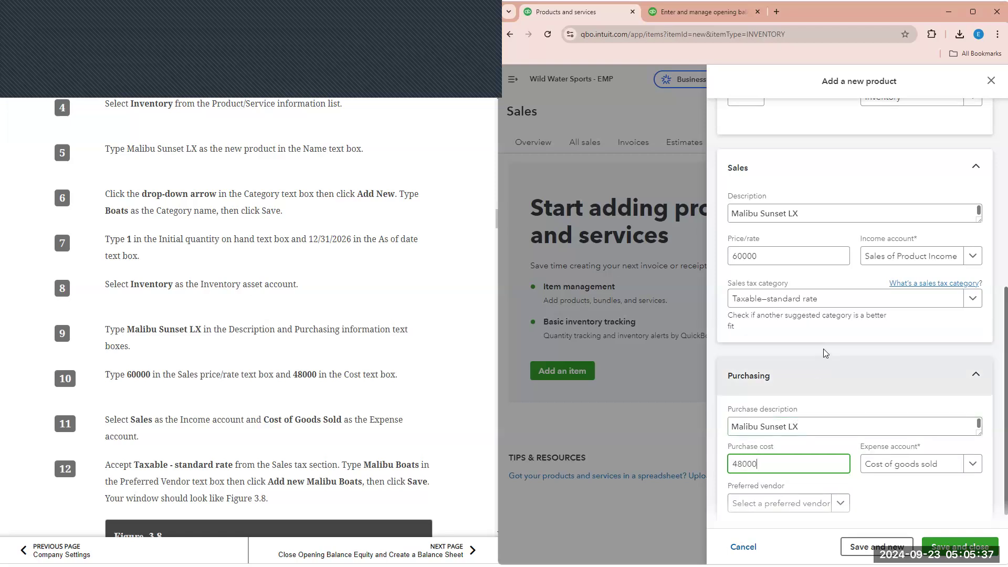
key("BackSpace")
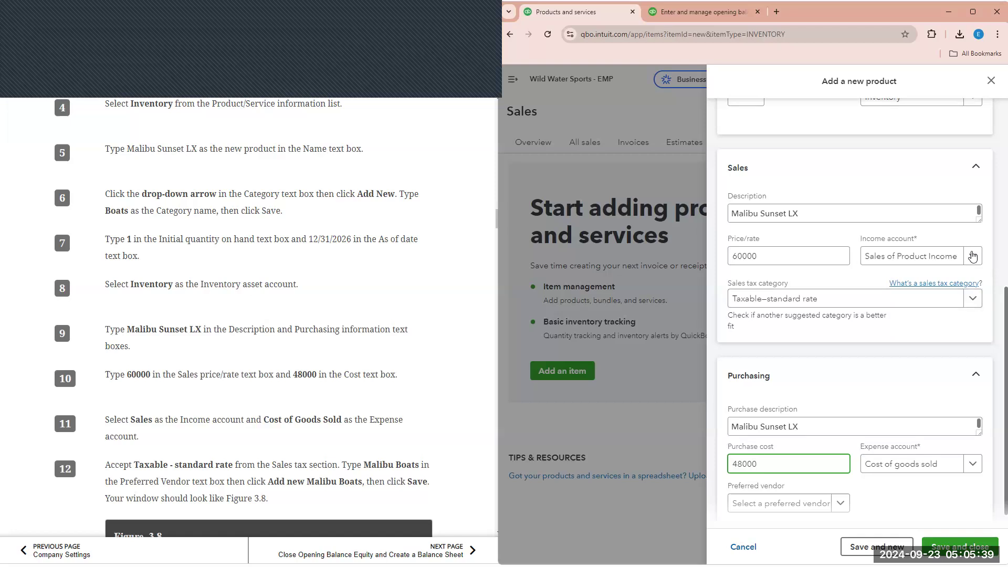
- Set the product's income account to Sales and review the form's entries against the textbook steps
left_click(972, 255)
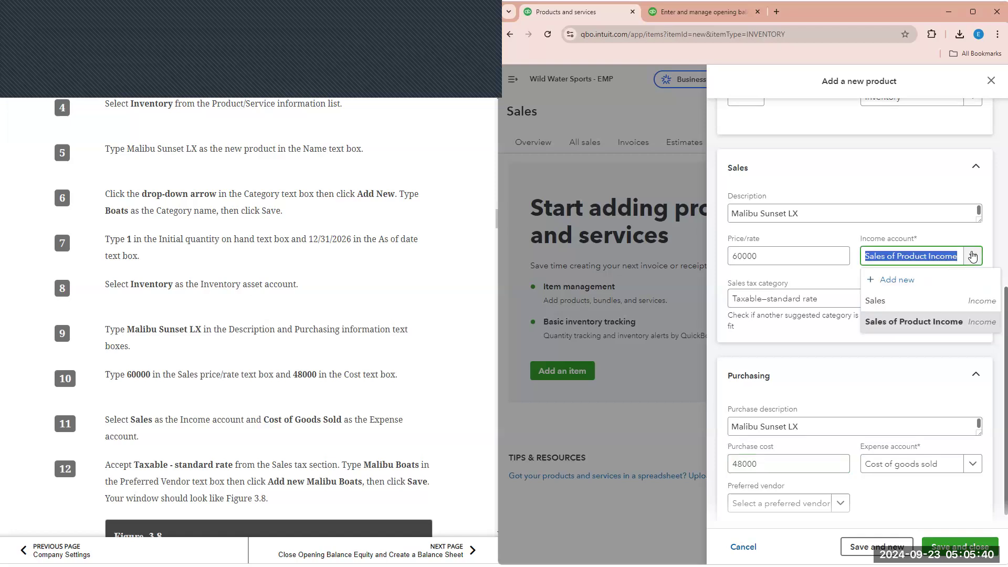
left_click(933, 302)
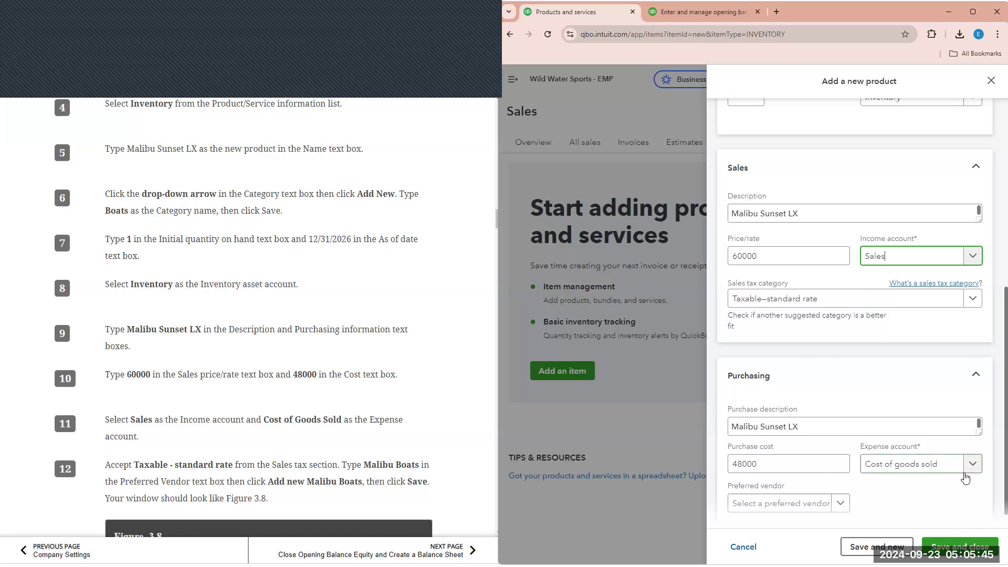
scroll(377, 460, "down", 1)
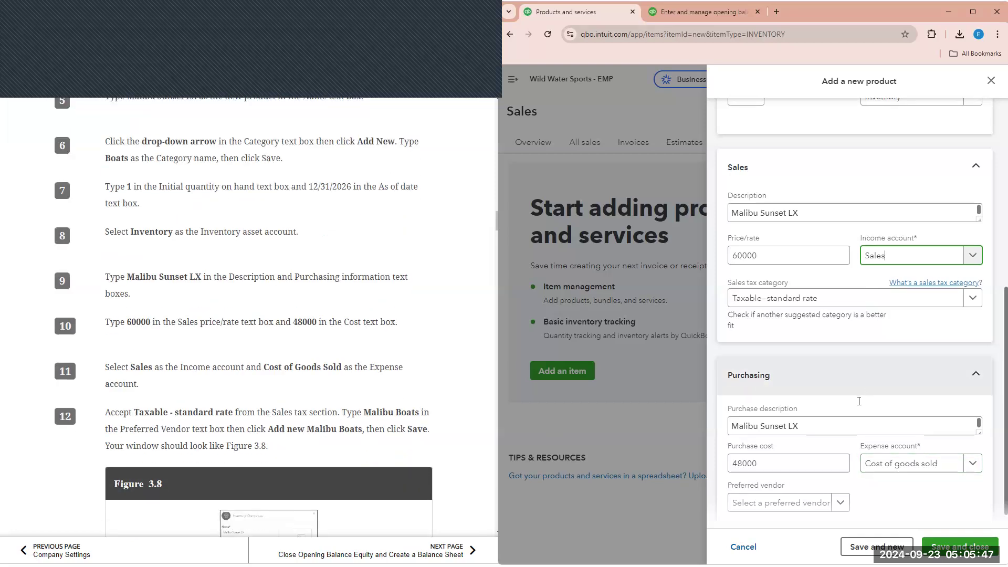
scroll(858, 401, "up", 3)
scroll(858, 401, "up", 4)
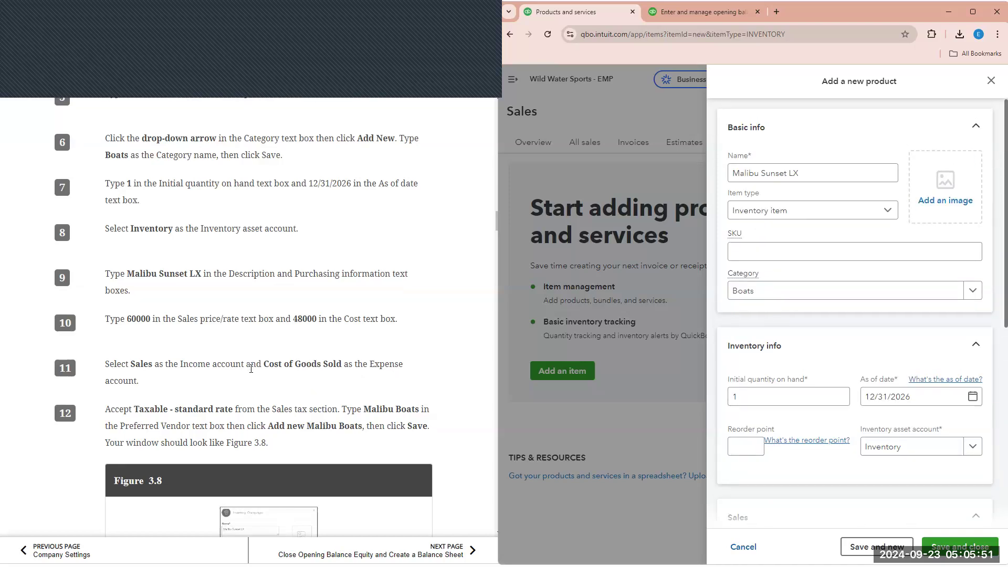
- Check the sales tax category choices and keep Taxable–standard rate for the product, following textbook step 12
scroll(254, 370, "down", 2)
scroll(253, 369, "down", 1)
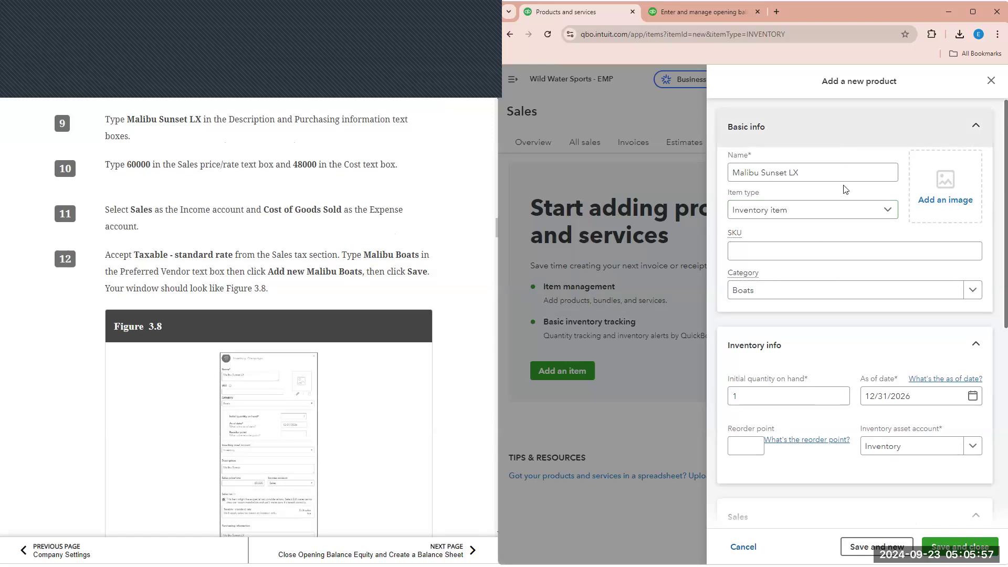
scroll(844, 191, "down", 4)
scroll(809, 236, "down", 1)
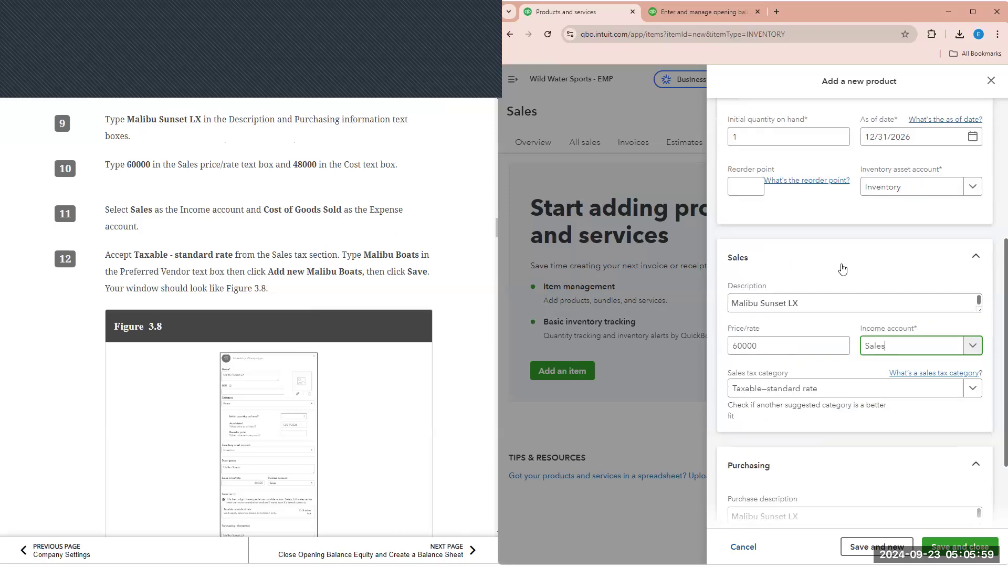
left_click(972, 391)
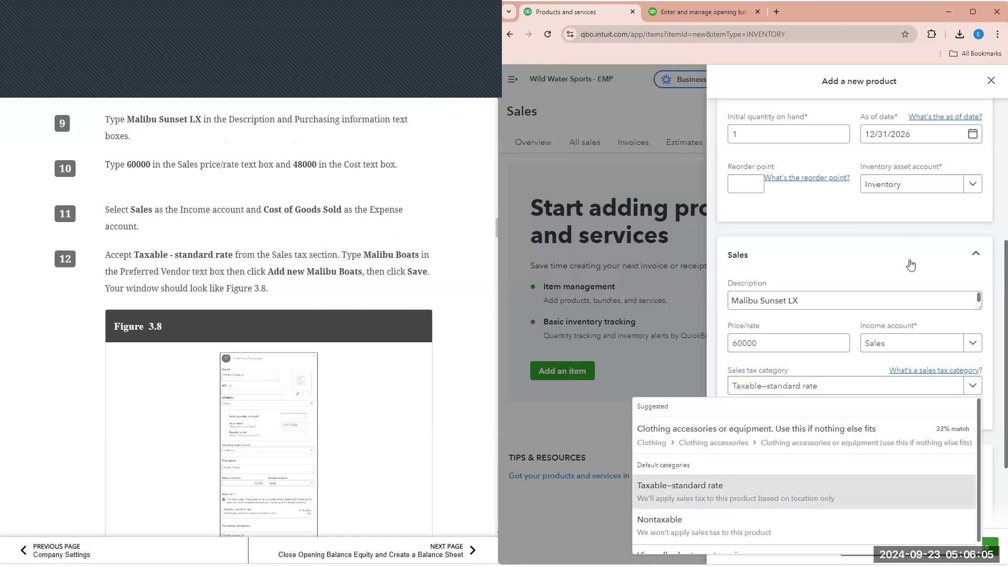
left_click(846, 262)
left_click(864, 301)
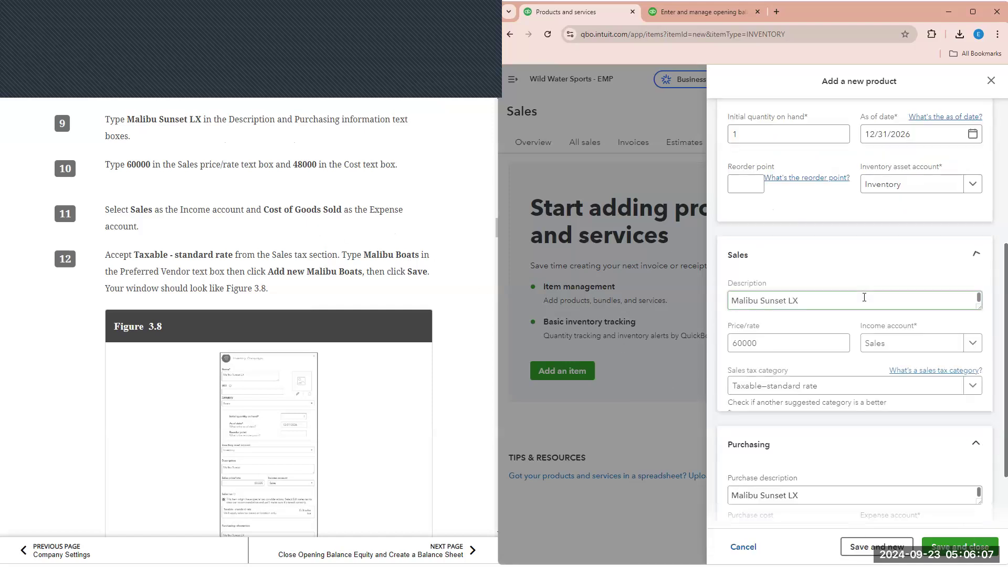
- Start a new preferred vendor from the product's purchasing details and enter Malibu Boats as its company name
scroll(866, 415, "down", 1)
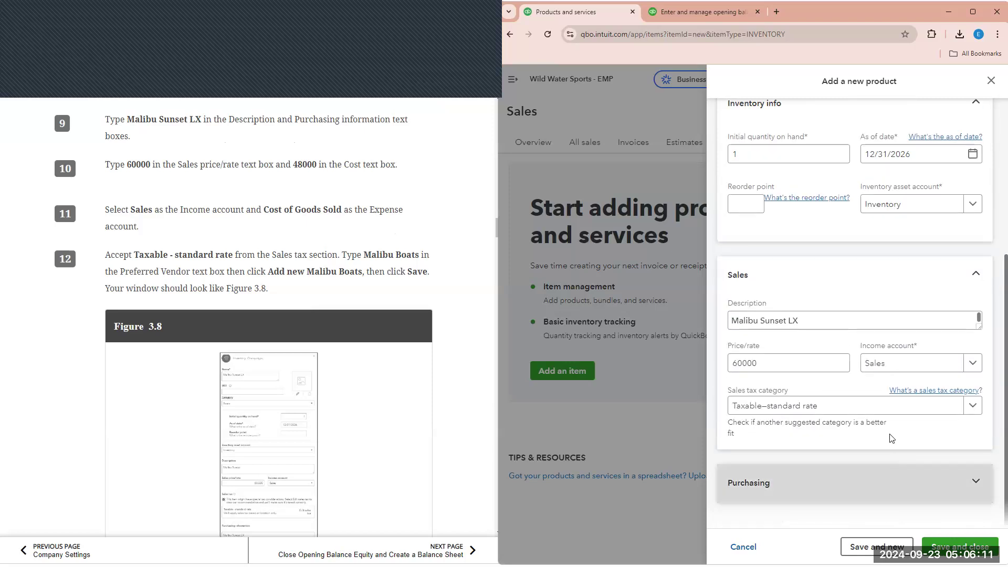
left_click(893, 441)
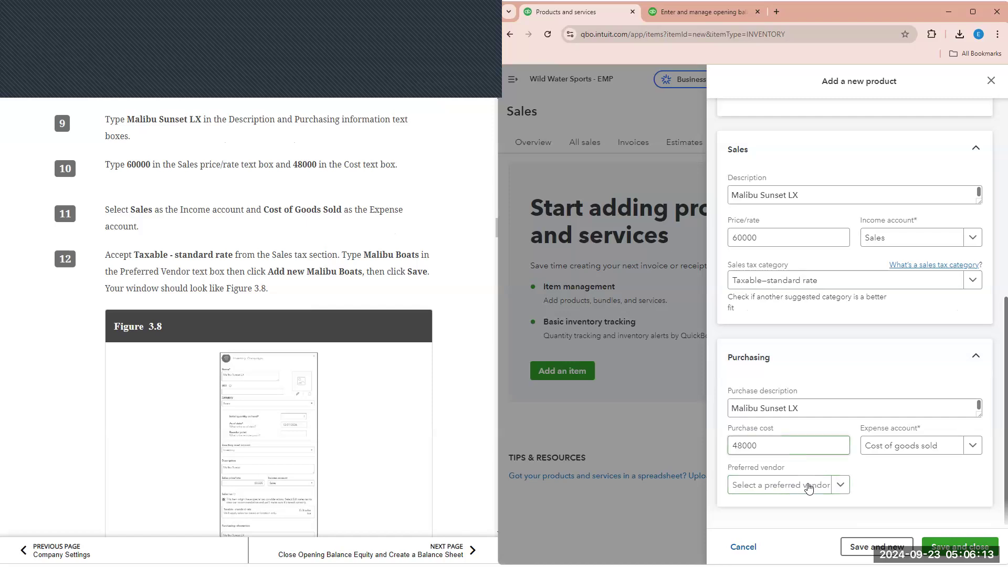
left_click(840, 485)
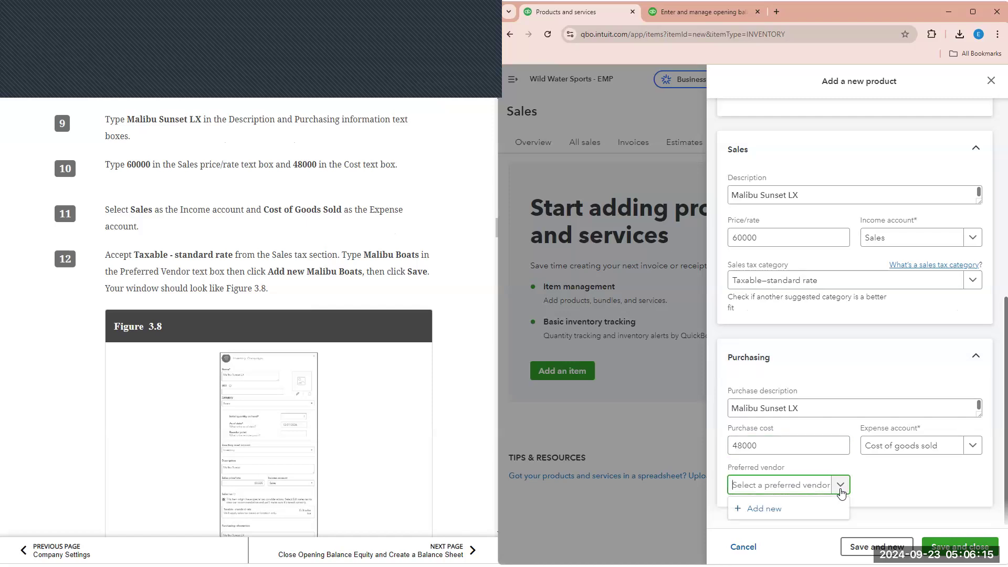
left_click(764, 509)
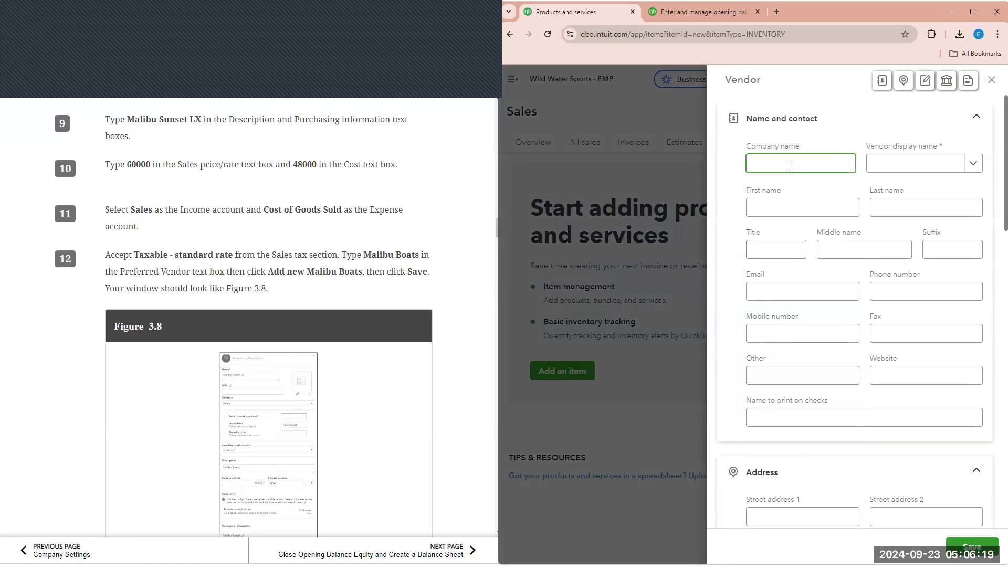
type("mA")
key("BackSpace")
key("BackSpace")
key("BackSpace")
key("BackSpace")
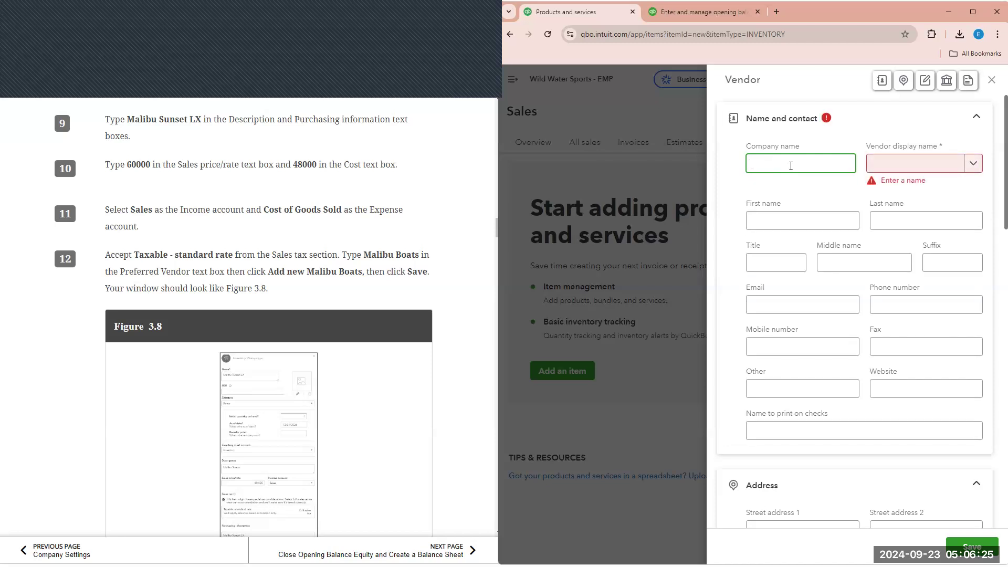
type("Malibu Boats")
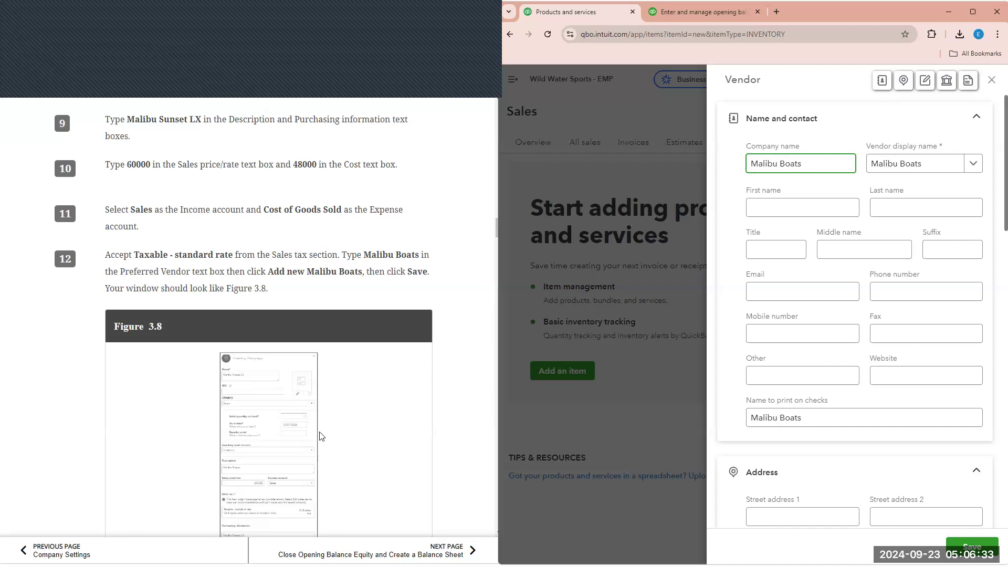
- Leave the remaining vendor contact and address fields blank and save the new vendor as the product's preferred vendor
scroll(322, 436, "down", 3)
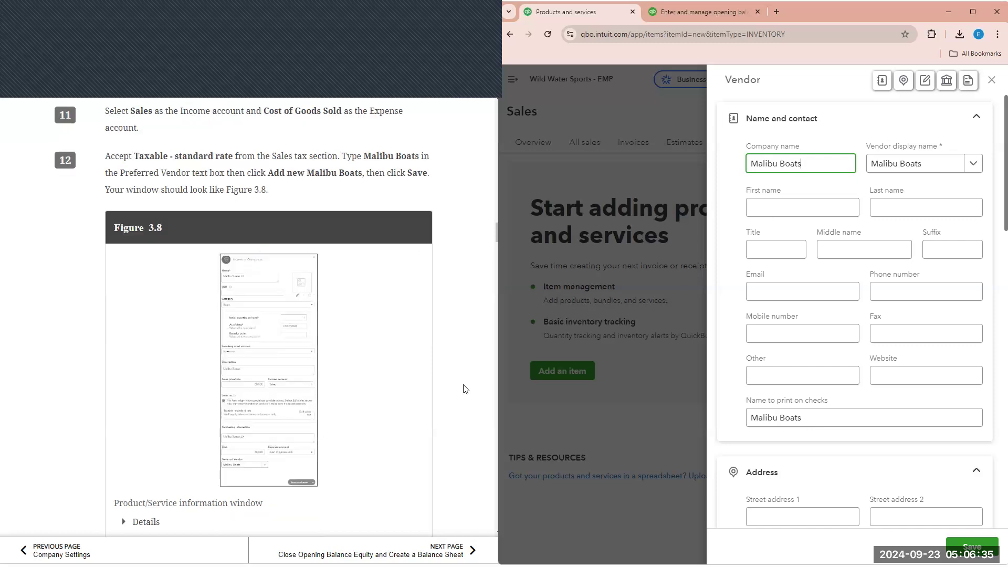
scroll(808, 357, "down", 1)
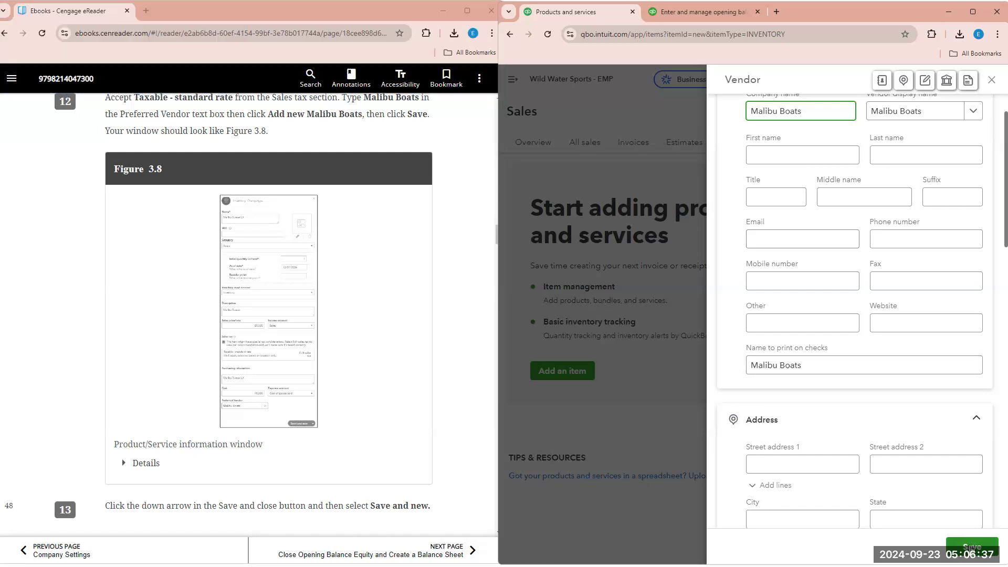
scroll(783, 180, "down", 1)
scroll(785, 197, "up", 2)
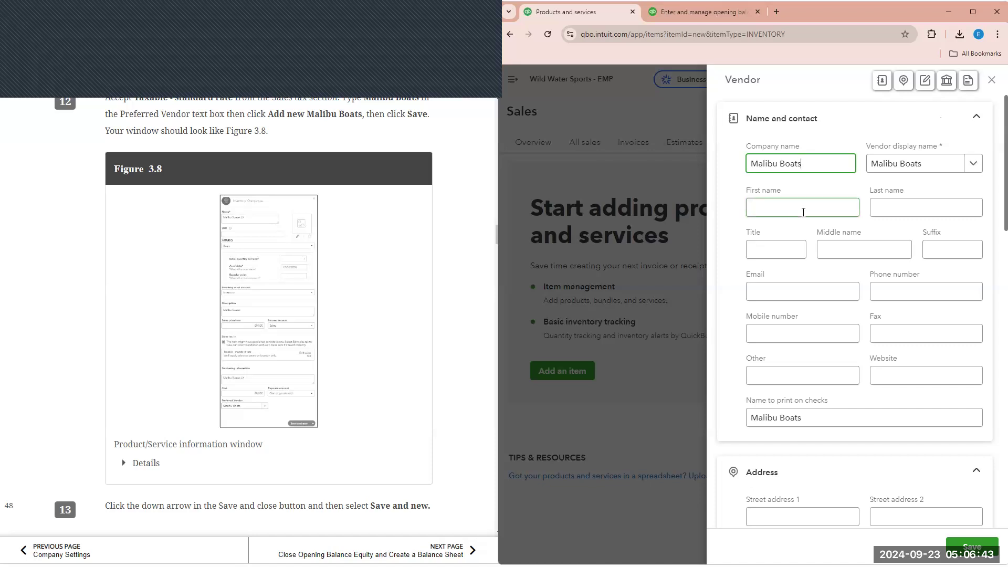
left_click(801, 212)
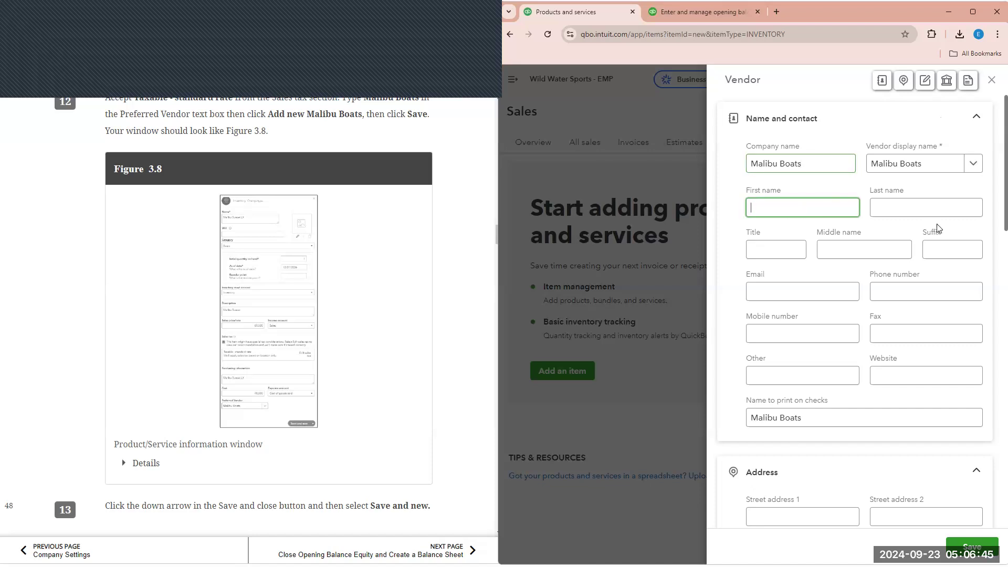
left_click(937, 214)
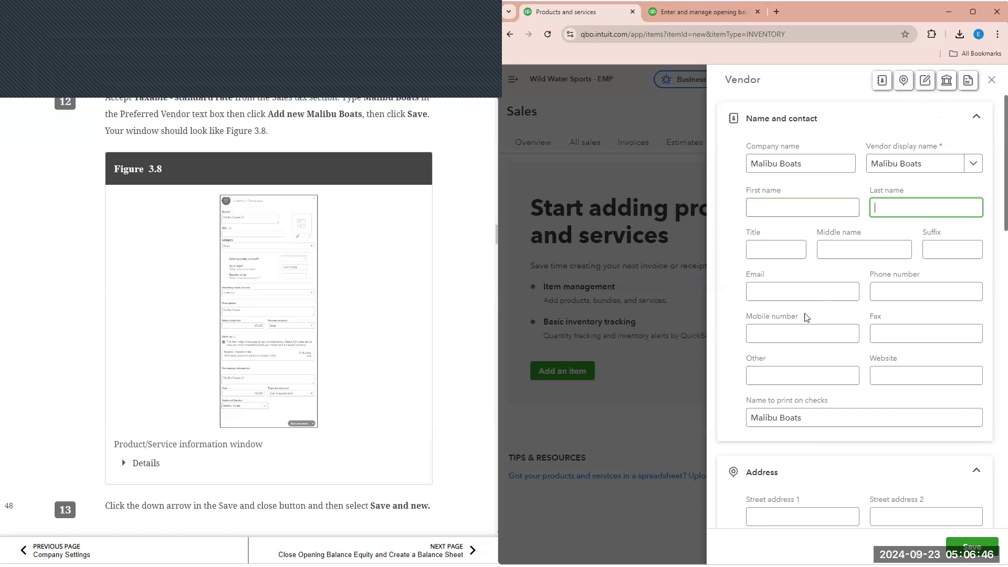
left_click(909, 291)
left_click(878, 334)
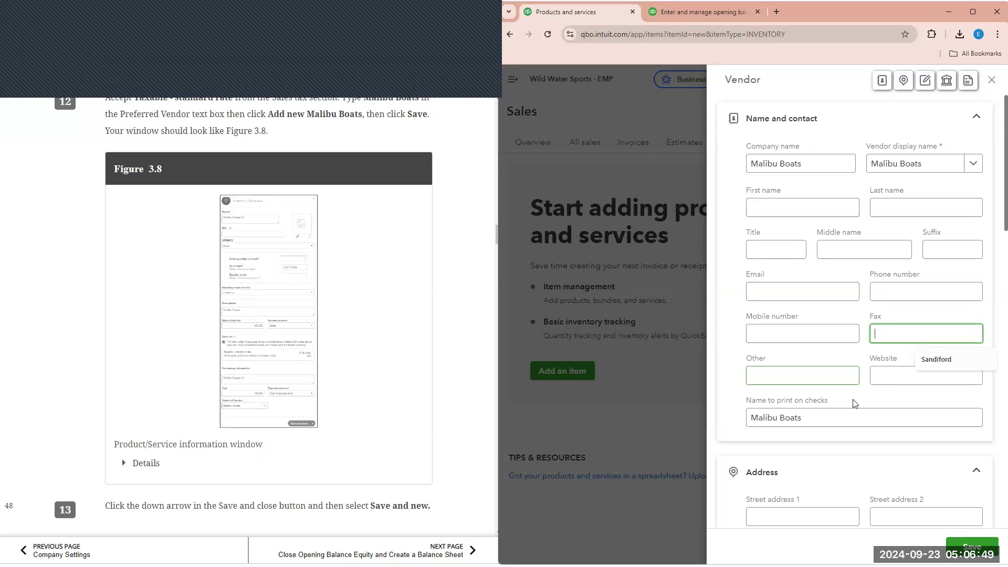
left_click(878, 377)
scroll(828, 400, "down", 2)
left_click(814, 413)
left_click(793, 362)
scroll(914, 429, "down", 5)
scroll(916, 458, "down", 4)
left_click(972, 546)
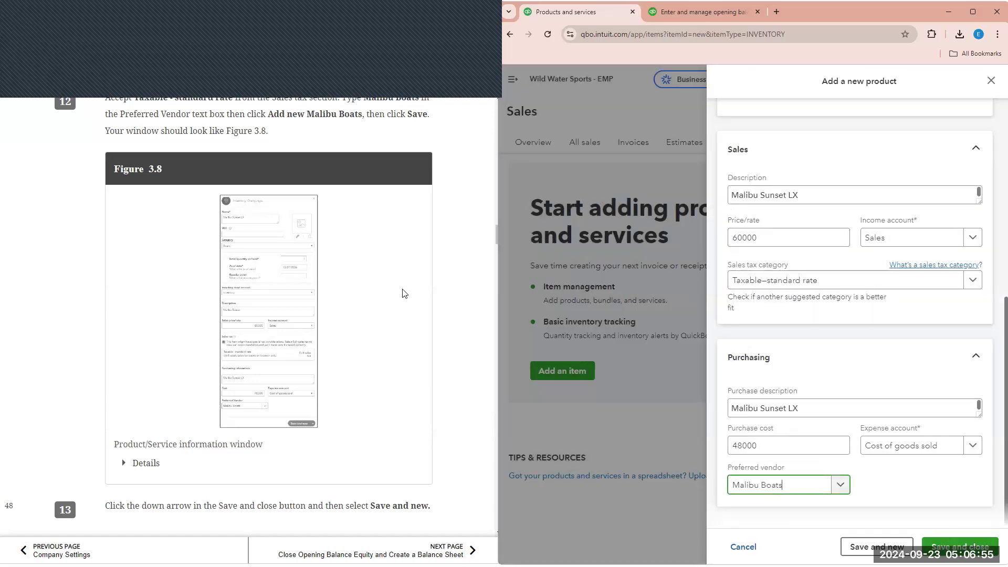
- Compare the product form with Figure 3.8, then save Malibu Sunset LX and start another new item
scroll(403, 292, "down", 2)
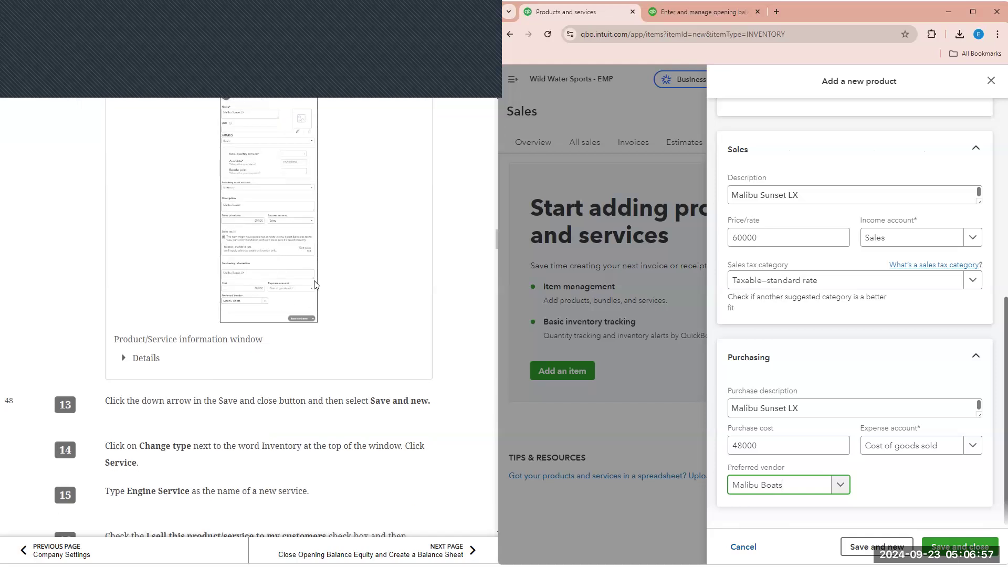
scroll(765, 379, "up", 1)
scroll(785, 296, "up", 5)
left_click(806, 167)
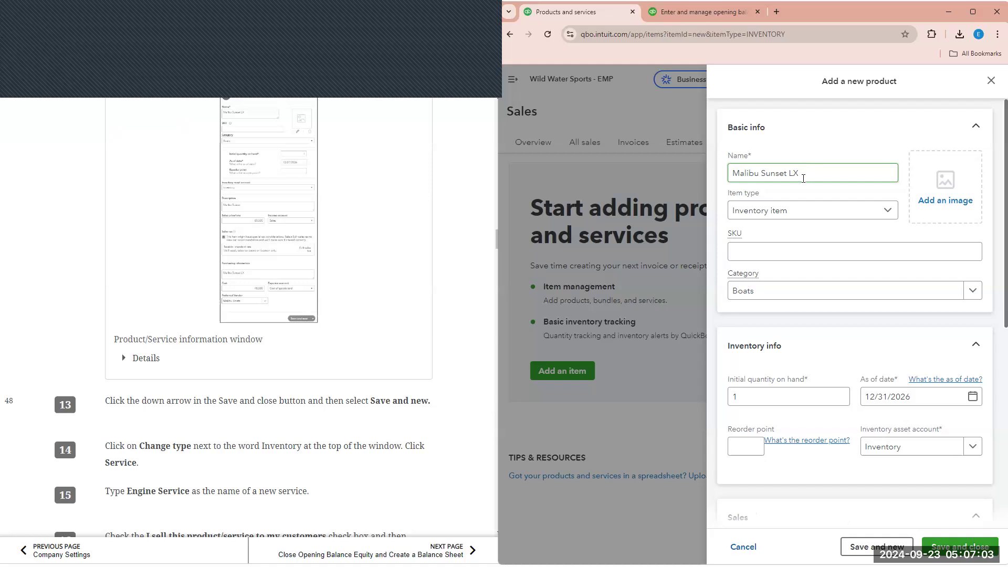
scroll(407, 367, "down", 4)
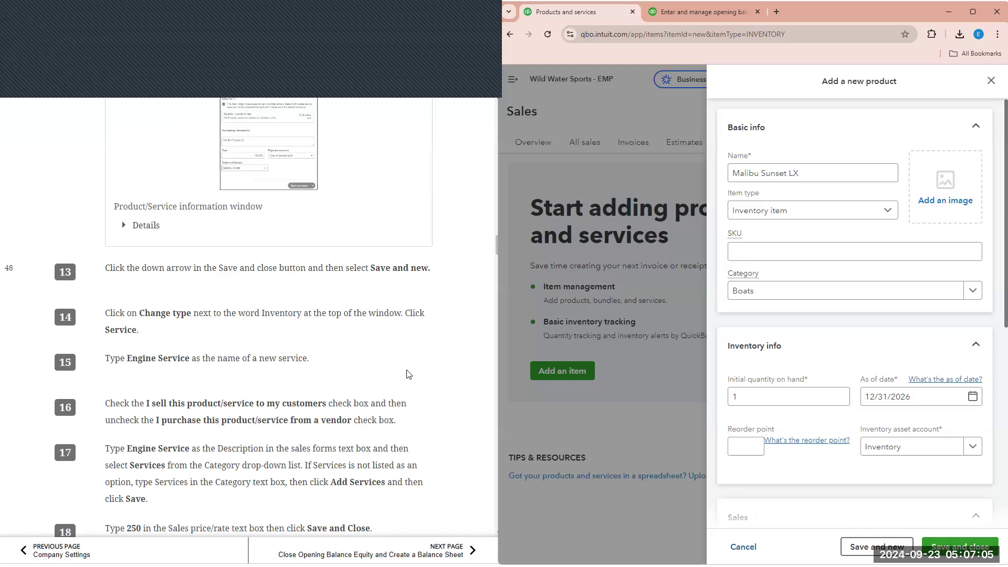
left_click(973, 548)
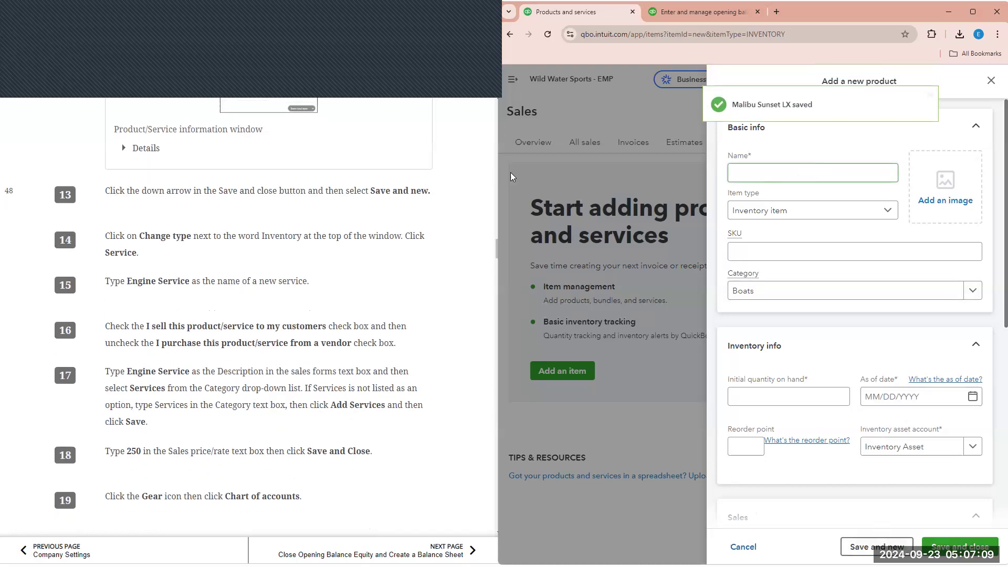
- Change the new item's type to Service and name it Engine Service, following textbook steps 14 and 15
scroll(411, 237, "down", 1)
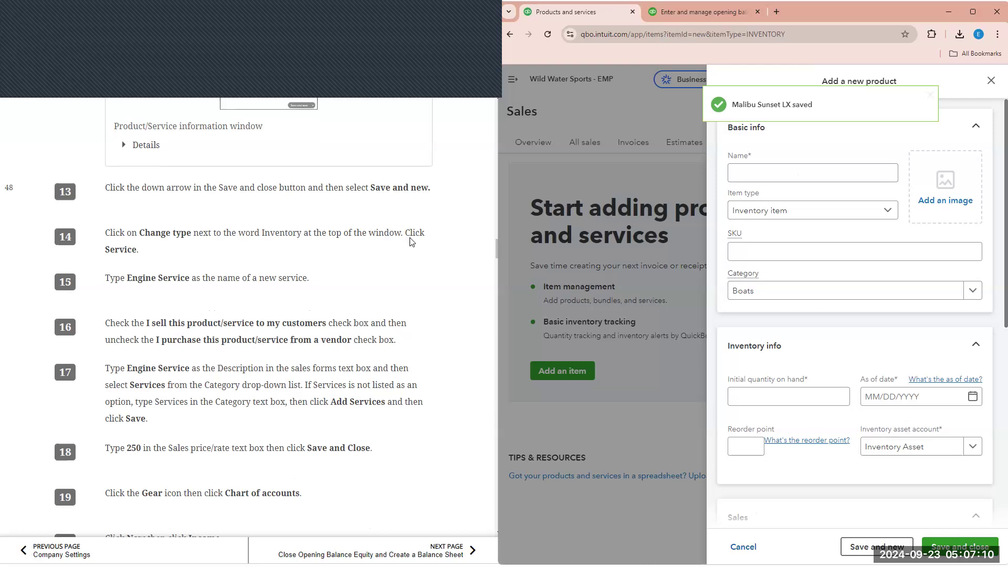
left_click(821, 210)
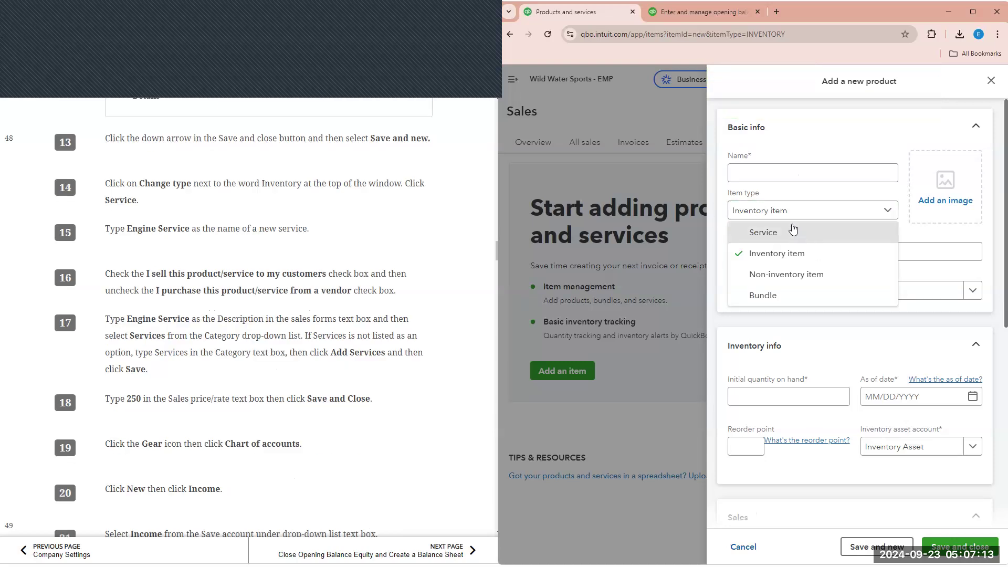
left_click(786, 233)
left_click(773, 167)
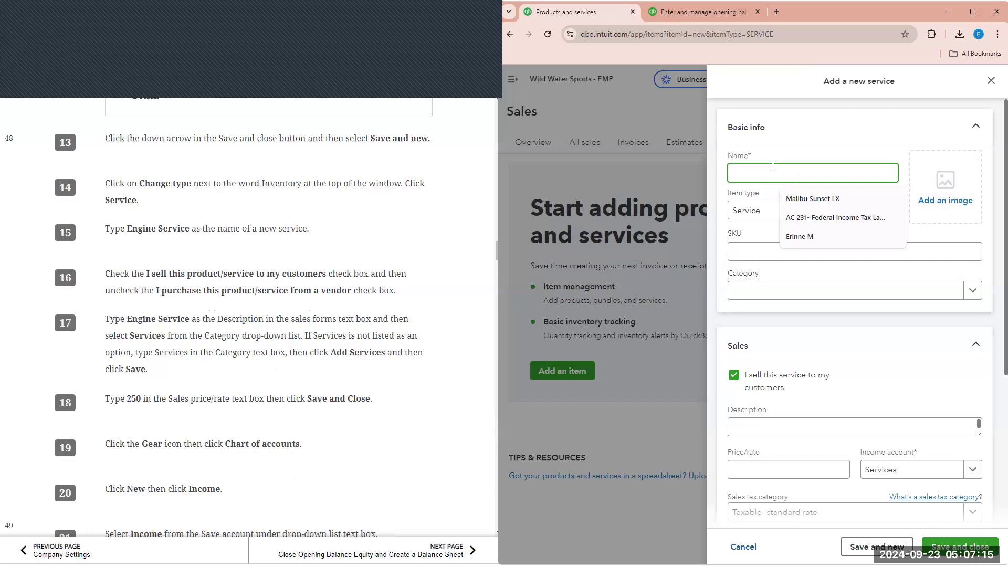
type("Engine Service")
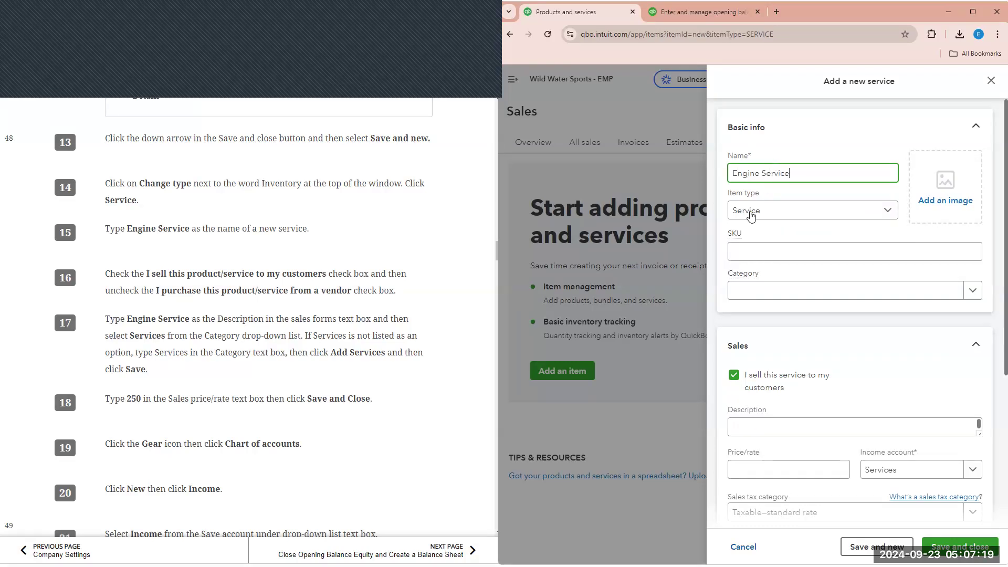
- Keep the service sold to customers but not purchased from a vendor, and enter Engine Service as its sales description
scroll(212, 238, "down", 1)
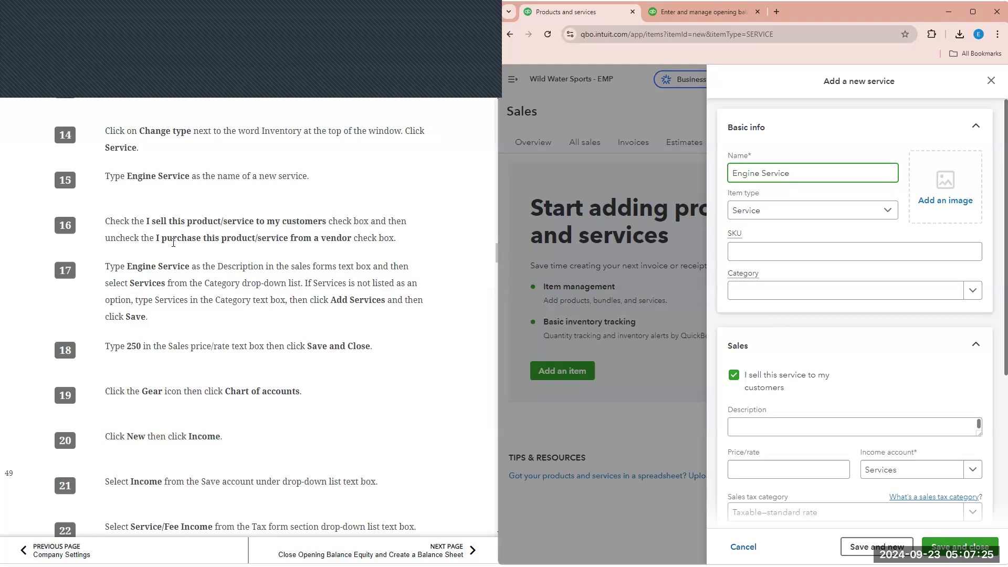
scroll(181, 241, "down", 1)
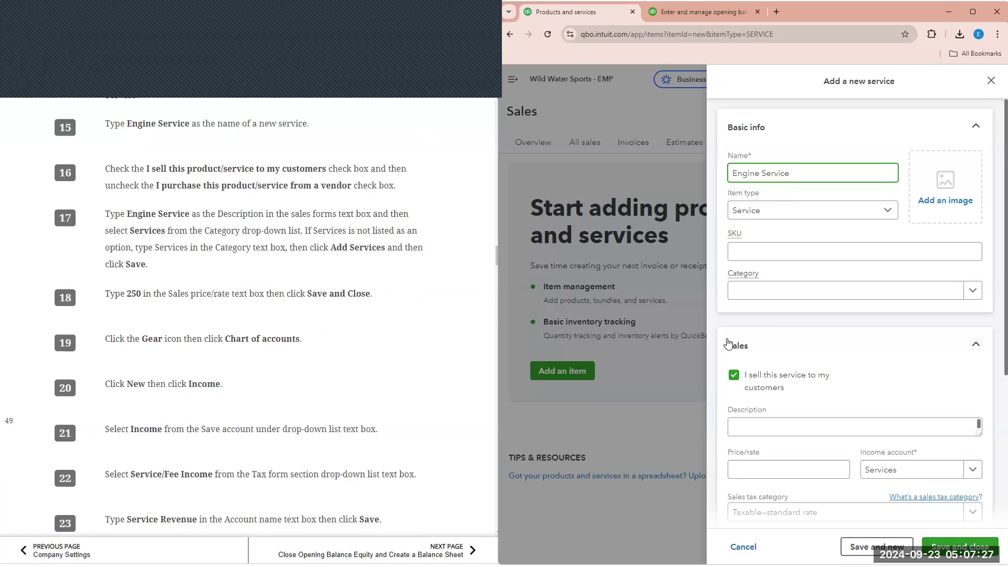
scroll(757, 424, "down", 2)
scroll(757, 425, "down", 1)
left_click(735, 438)
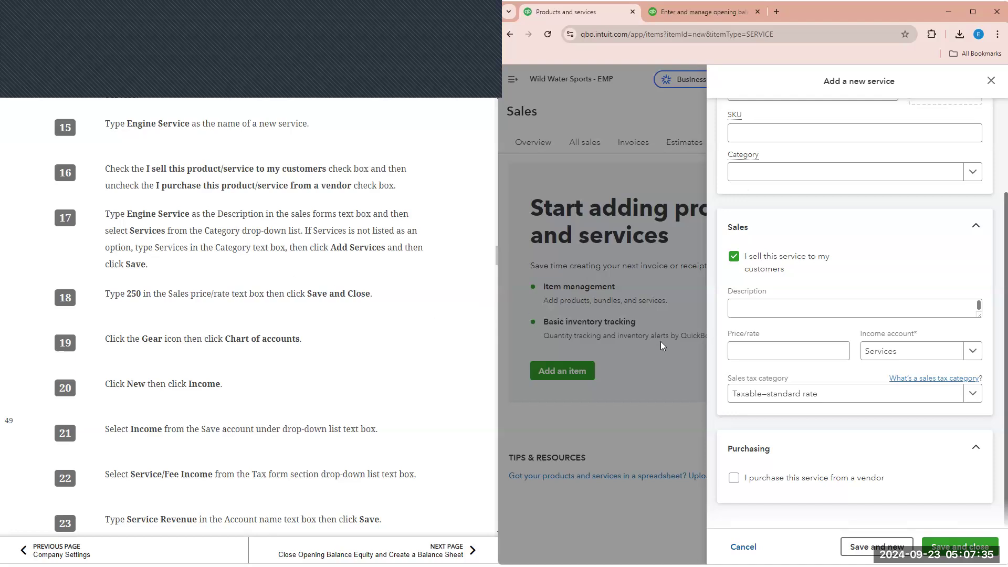
left_click(764, 304)
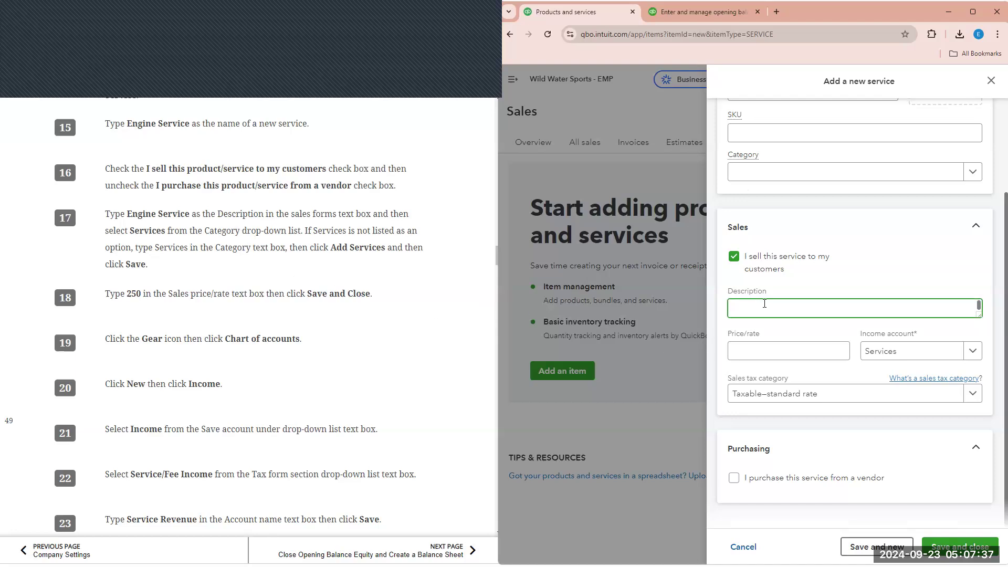
type("Engine Service")
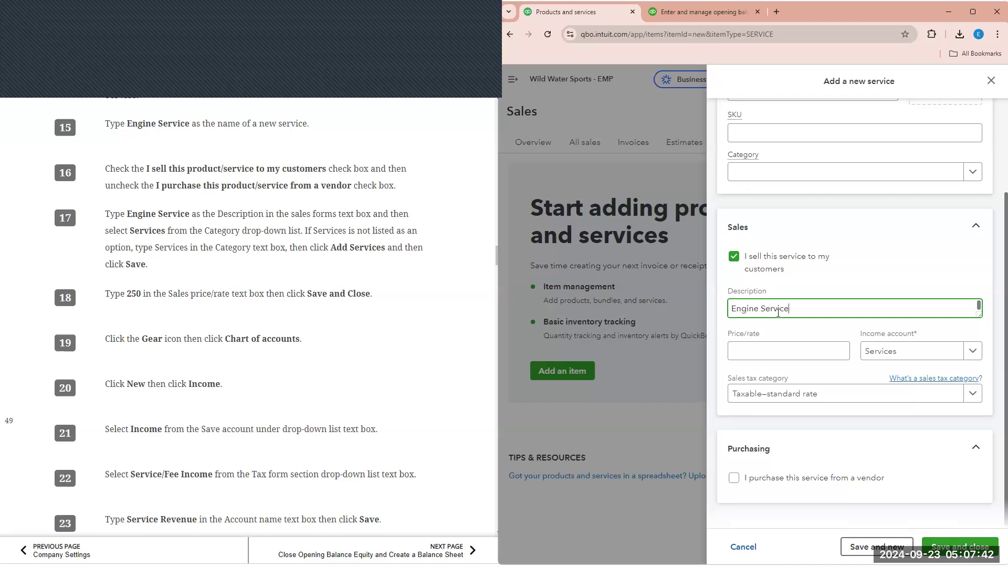
- Select Services as the service's income account and set its price/rate to 250
left_click(972, 353)
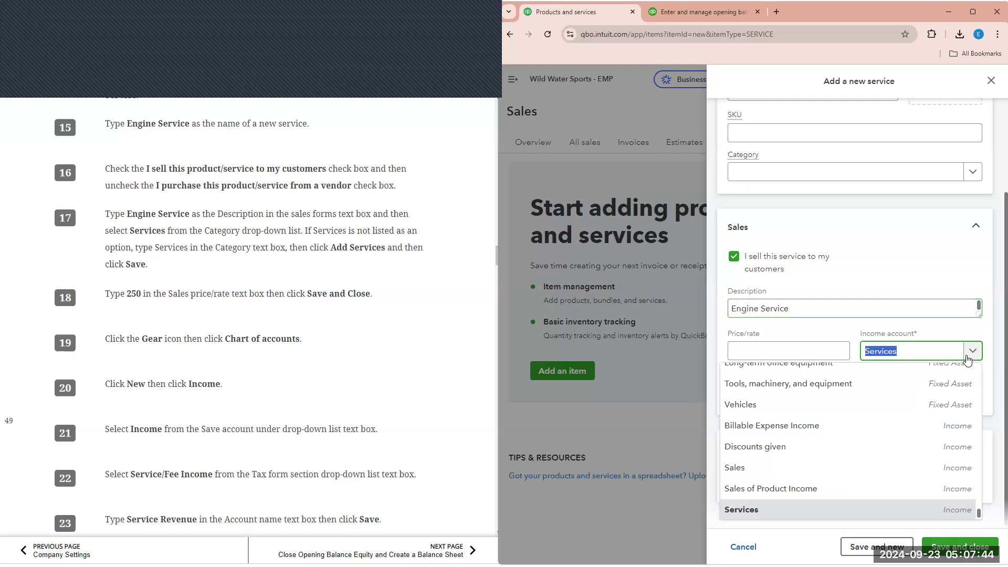
left_click(866, 512)
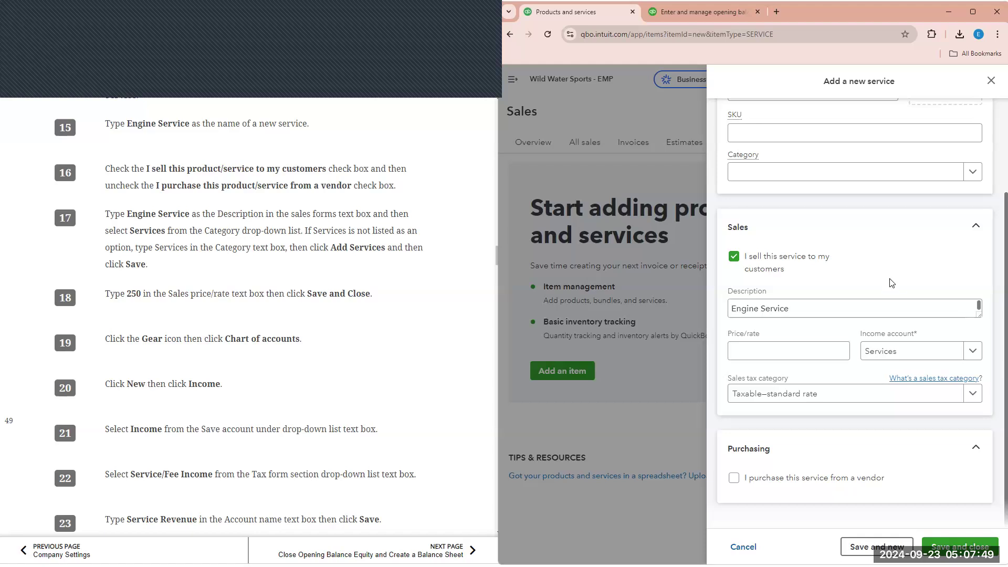
left_click(817, 355)
type("250")
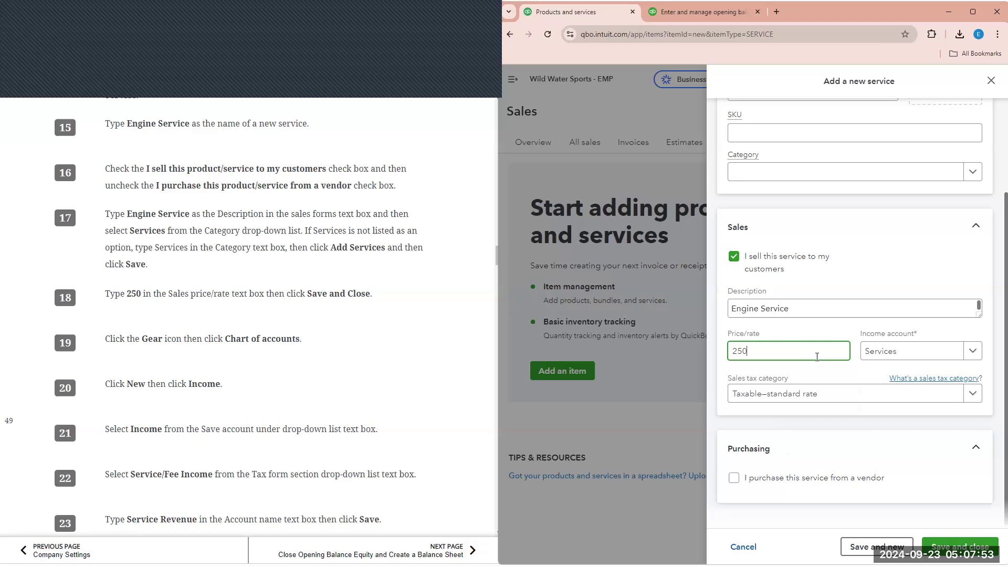
left_click(907, 258)
- Try to create a new category named Services for the Engine Service item, then discard the category without saving
scroll(792, 198, "up", 2)
left_click(972, 279)
left_click(972, 278)
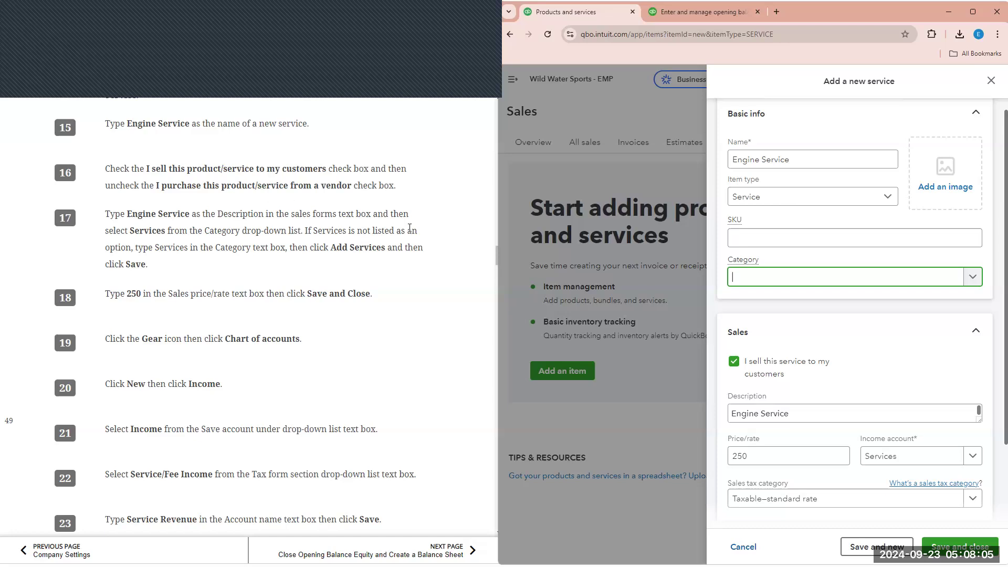
left_click(980, 285)
left_click(901, 305)
left_click(911, 136)
type("Ser")
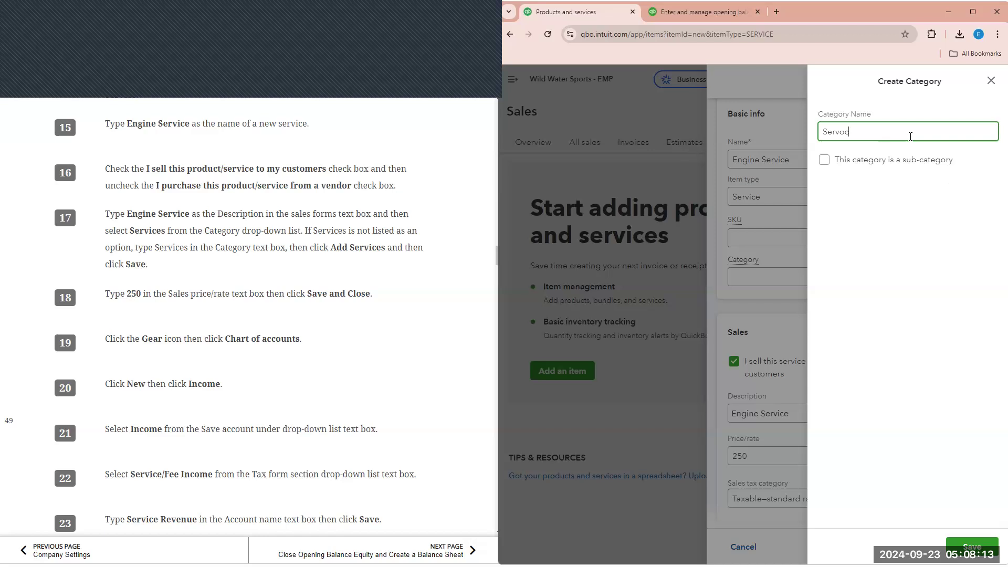
type("vices")
left_click(973, 548)
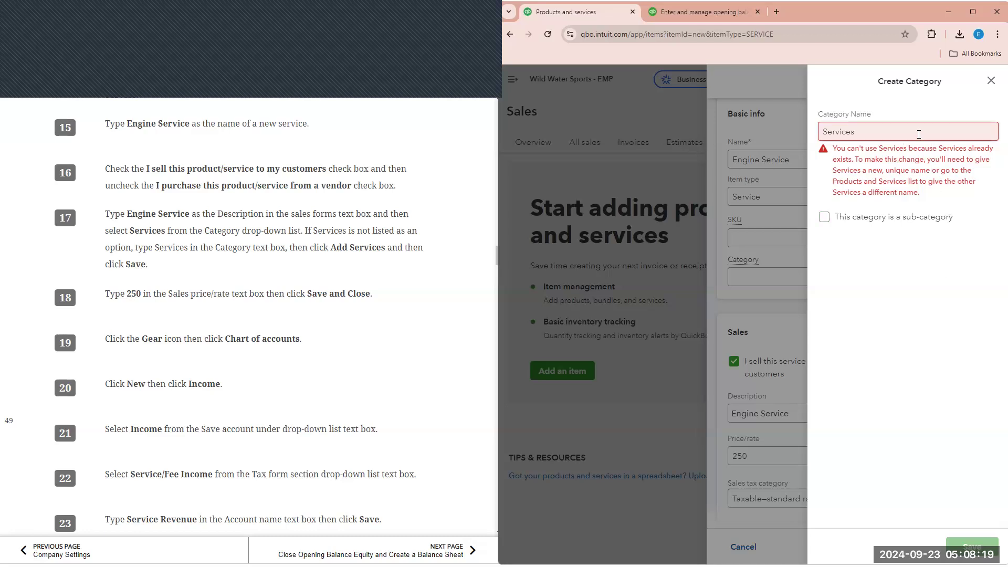
left_click(991, 80)
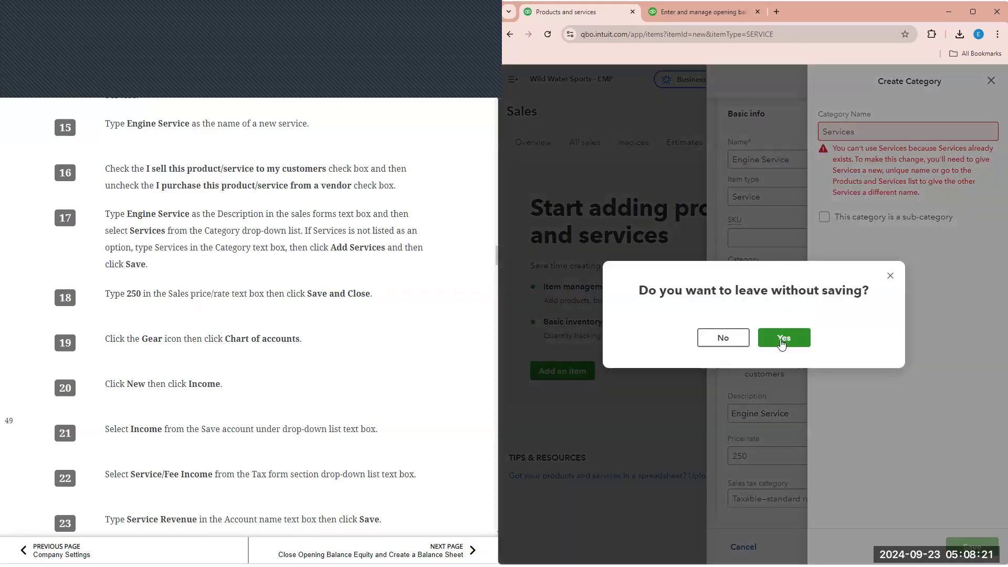
left_click(782, 339)
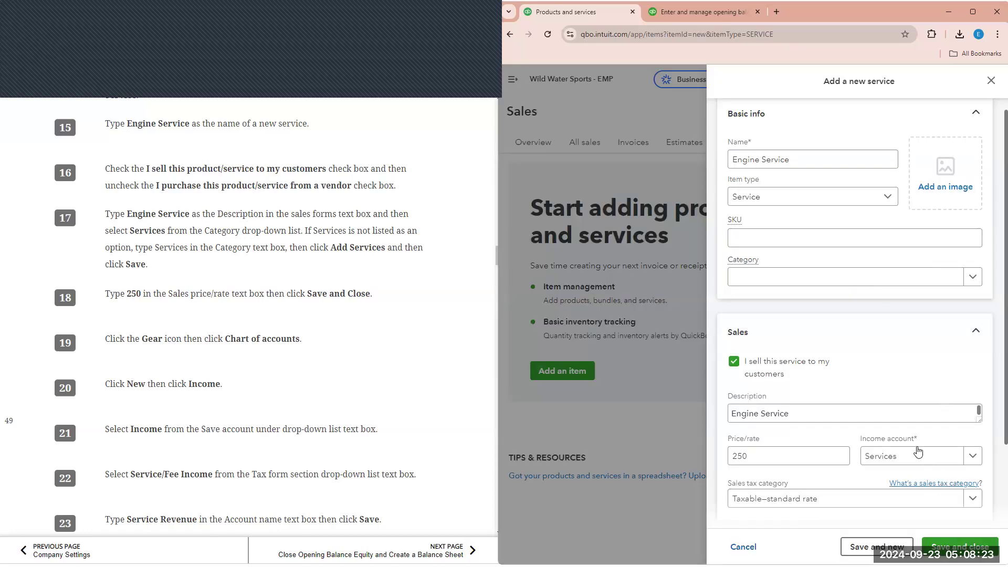
- Search the existing categories for Services, then clear the entry and leave the item's category blank
left_click(975, 280)
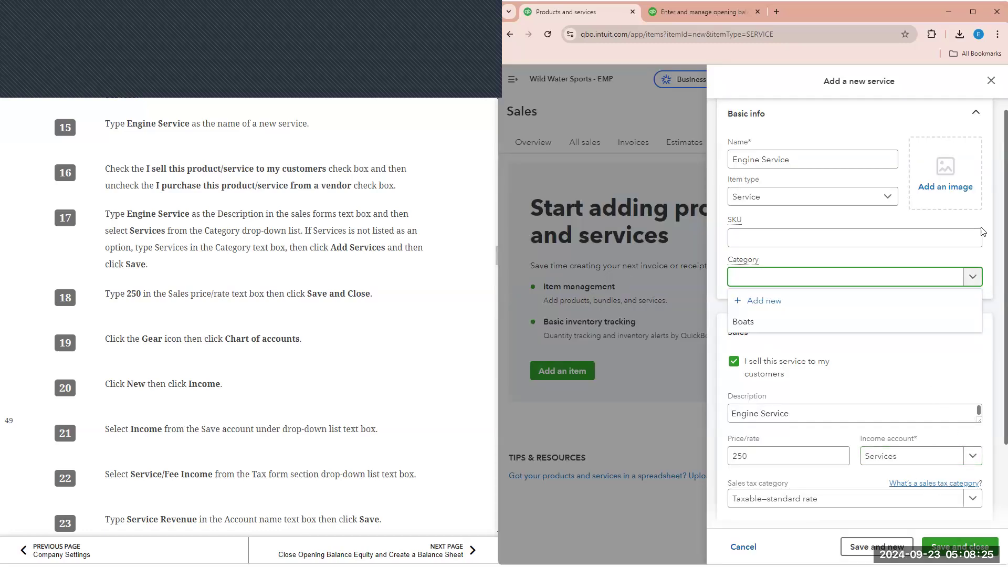
type("ser")
key("BackSpace")
key("BackSpace")
key("BackSpace")
left_click(985, 257)
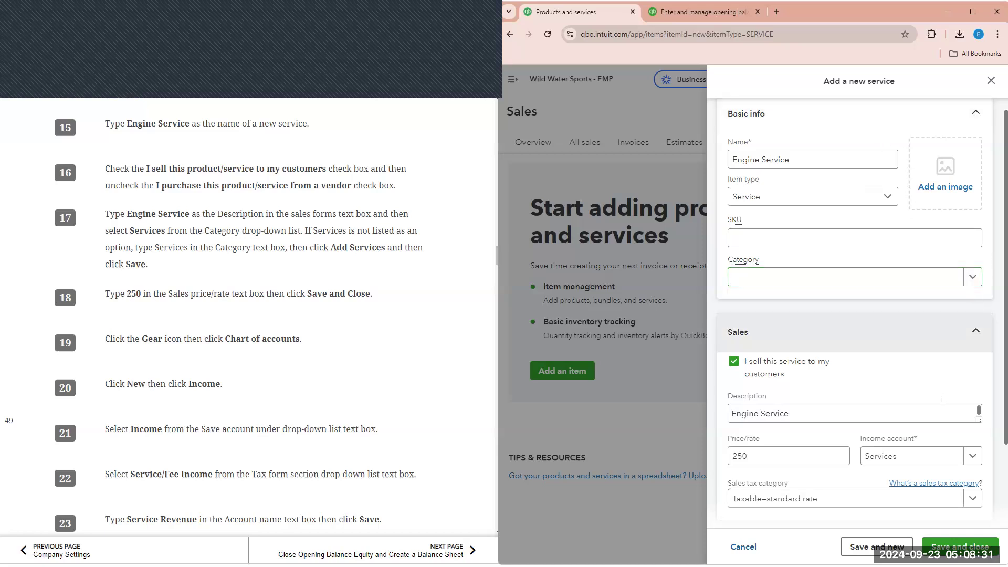
- Save the Engine Service item without a category and close its form
scroll(945, 414, "down", 2)
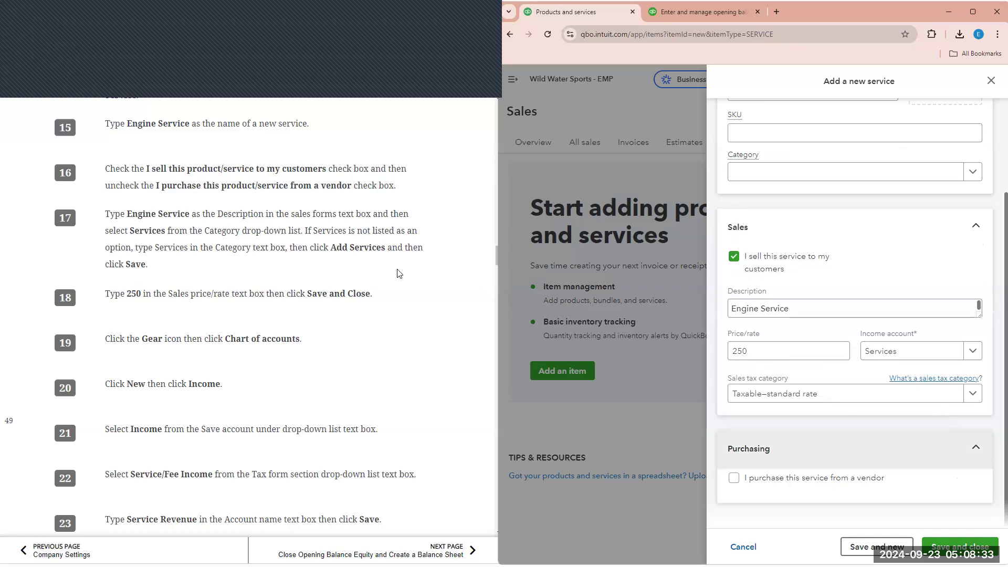
scroll(400, 273, "down", 1)
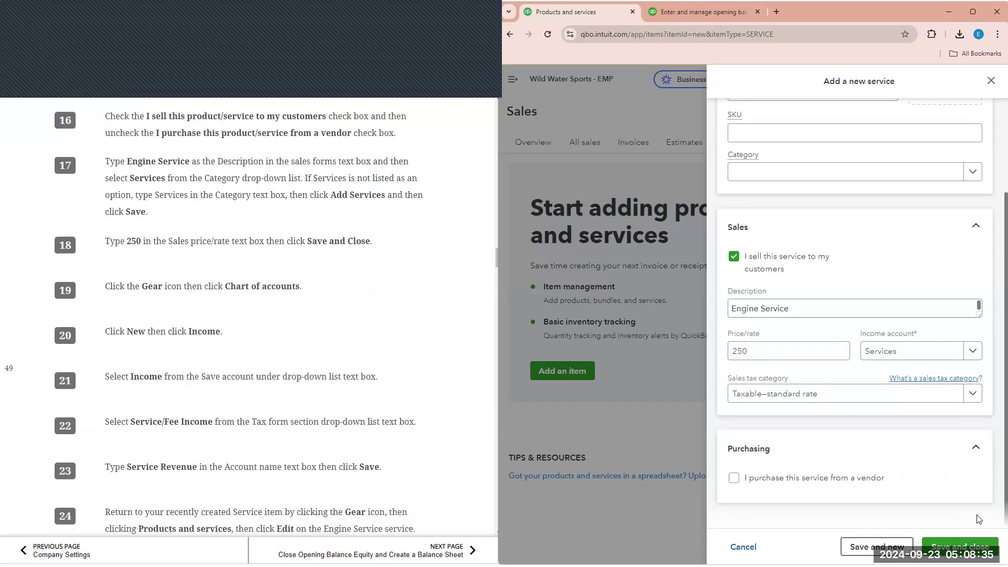
left_click(960, 547)
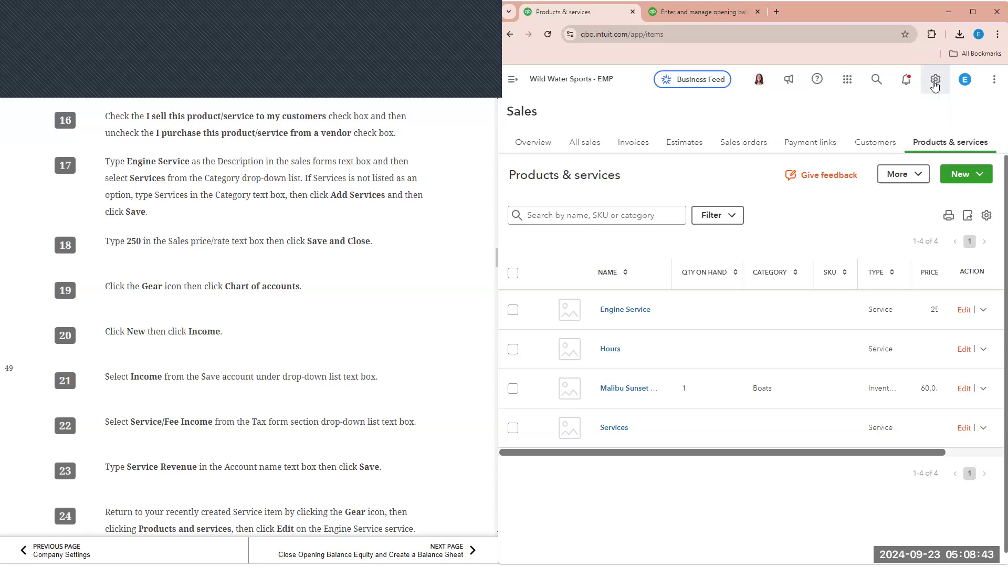
- Open the chart of accounts and start a new account named Service Revenue
left_click(935, 82)
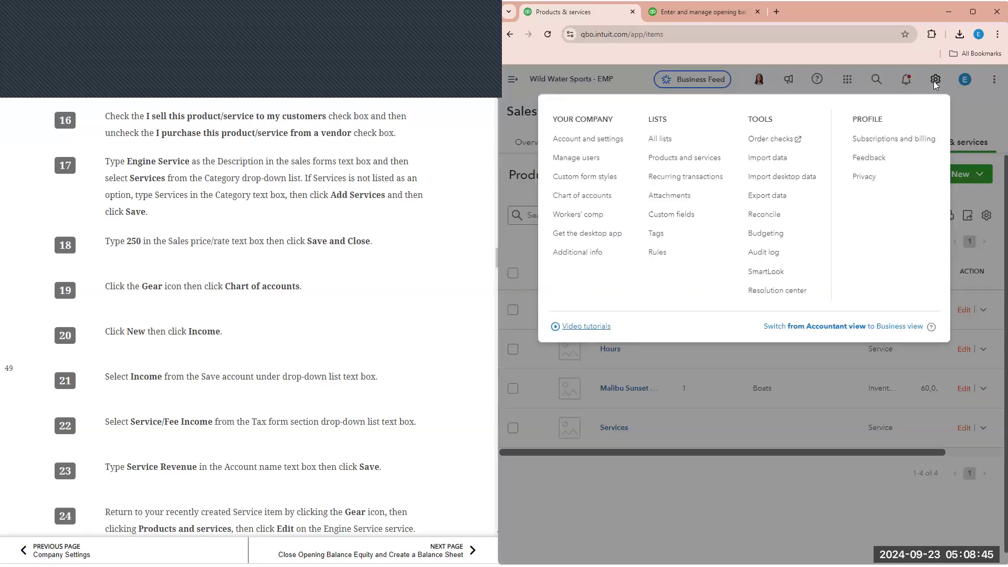
left_click(580, 195)
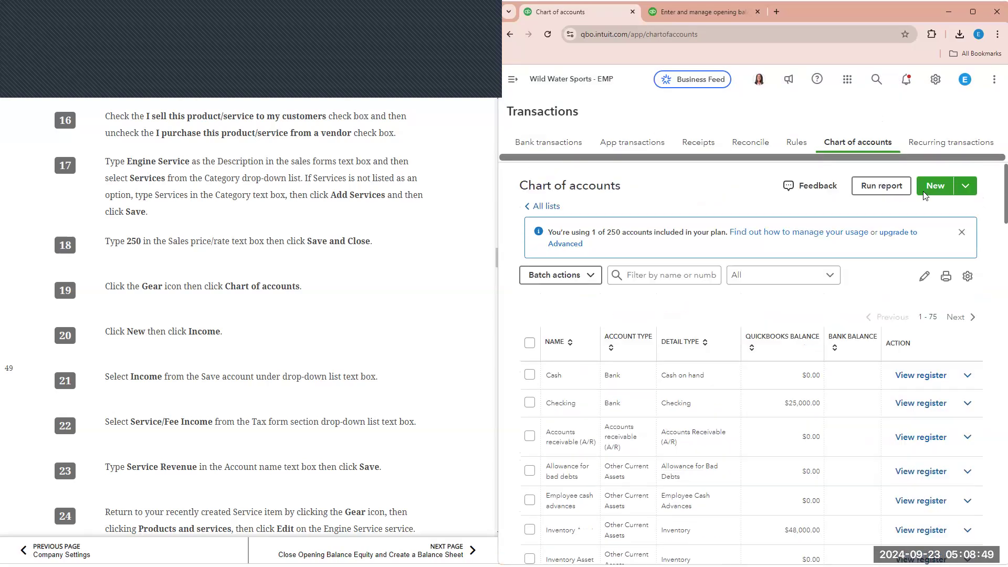
left_click(935, 186)
left_click(788, 120)
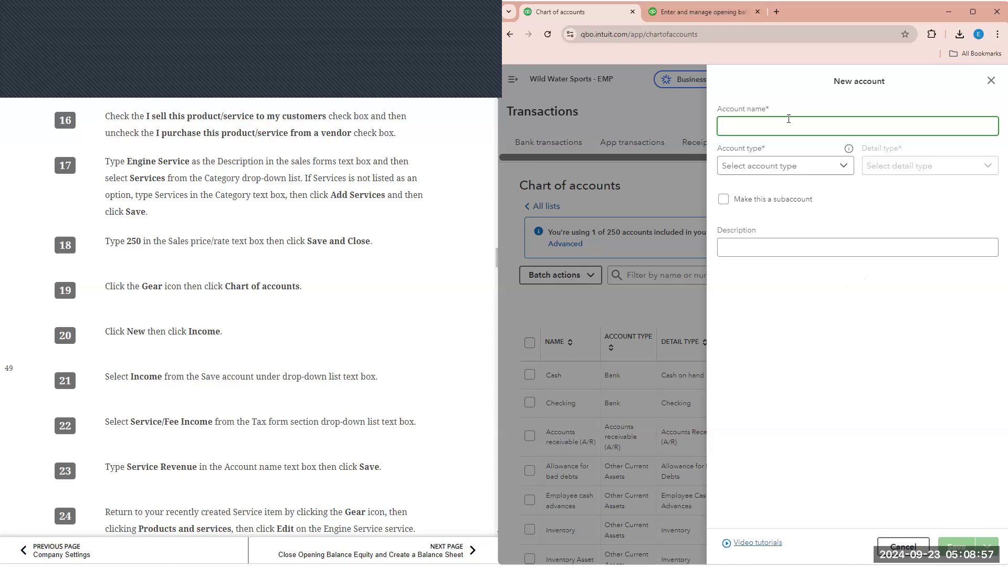
type("Service Revenue")
- Set the new account's type to Income and its detail type to Service/Fee Income, check textbook steps 21 to 25, and save it
left_click(835, 167)
scroll(746, 284, "down", 2)
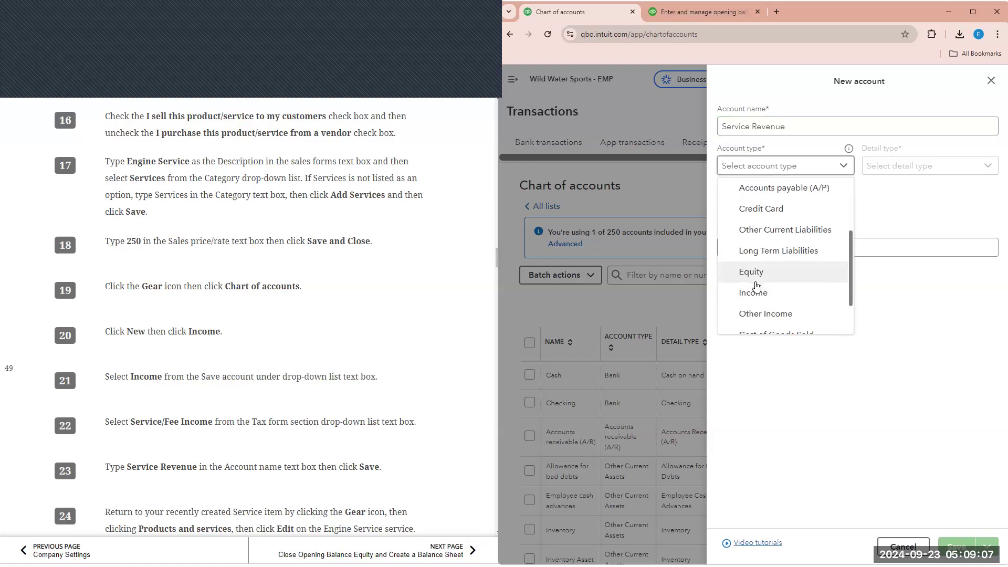
left_click(759, 292)
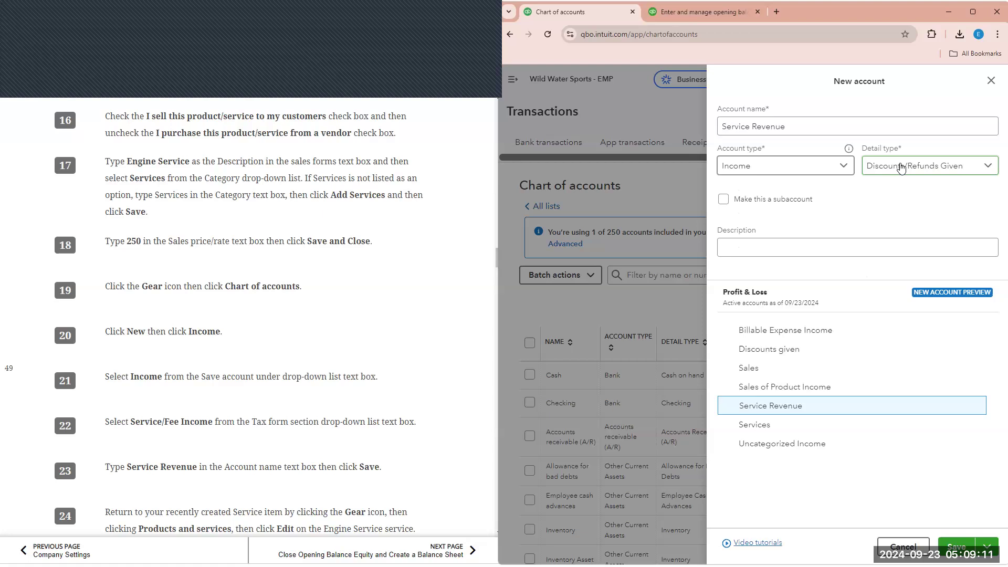
left_click(901, 167)
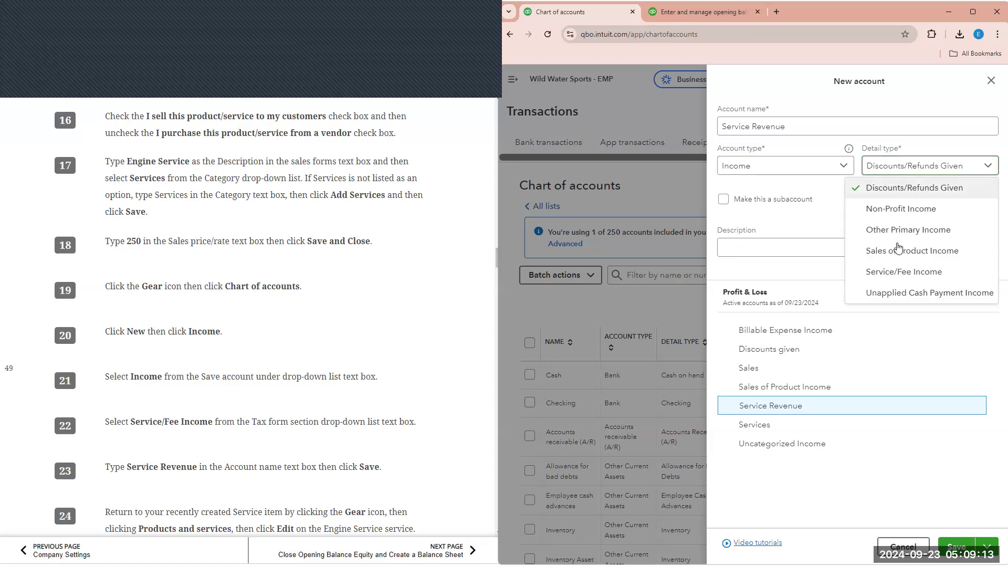
left_click(902, 272)
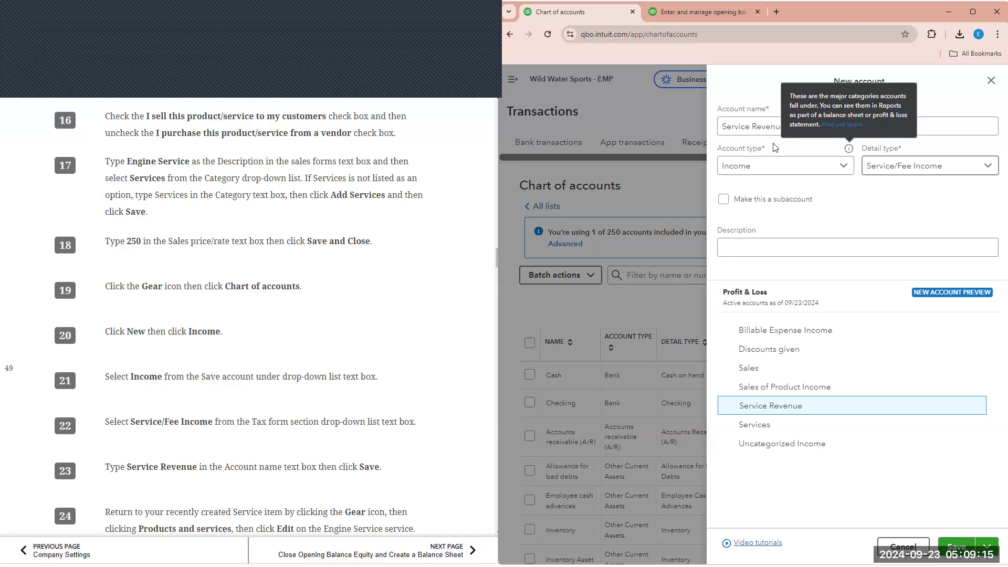
left_click(796, 124)
scroll(420, 375, "down", 2)
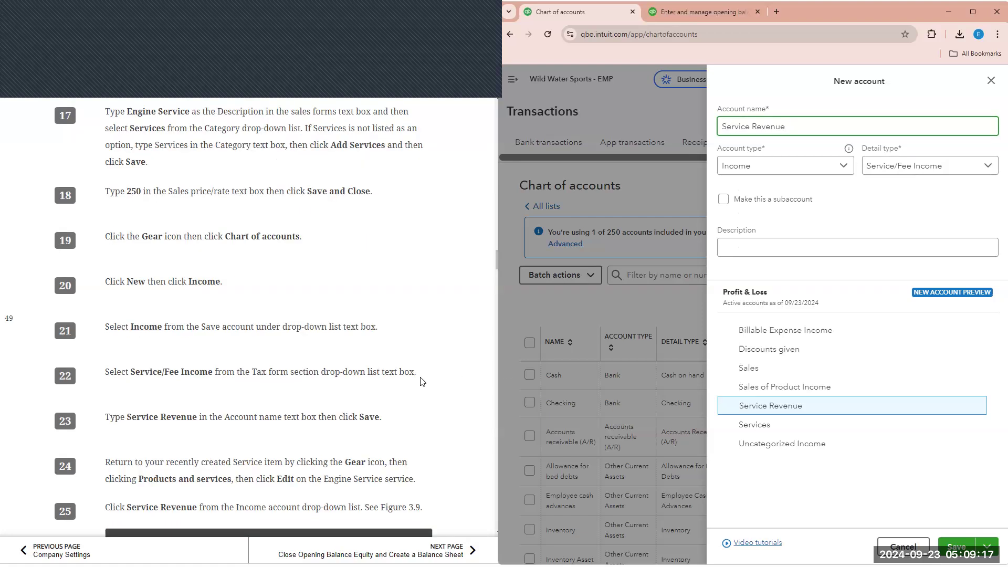
scroll(298, 384, "down", 1)
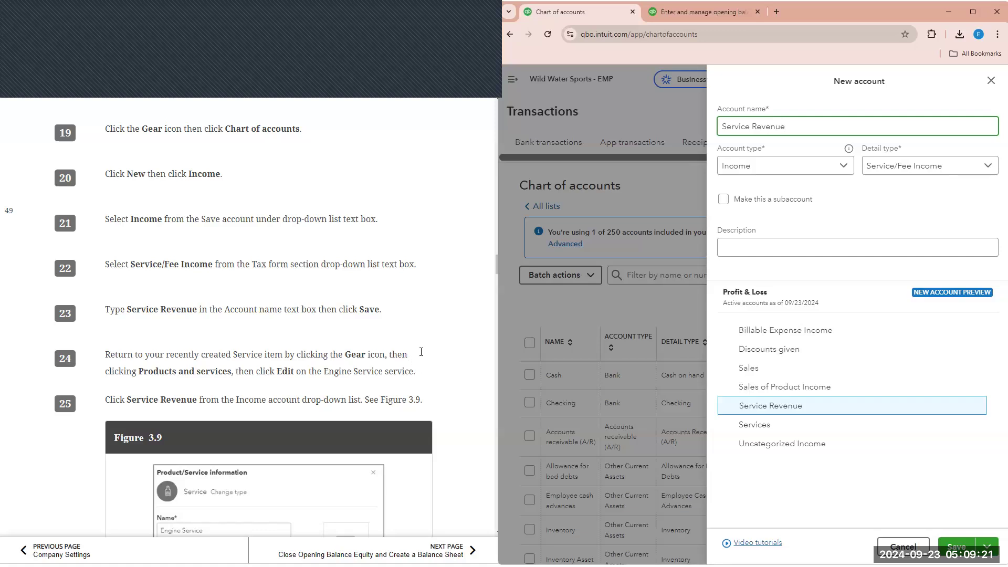
scroll(421, 351, "down", 1)
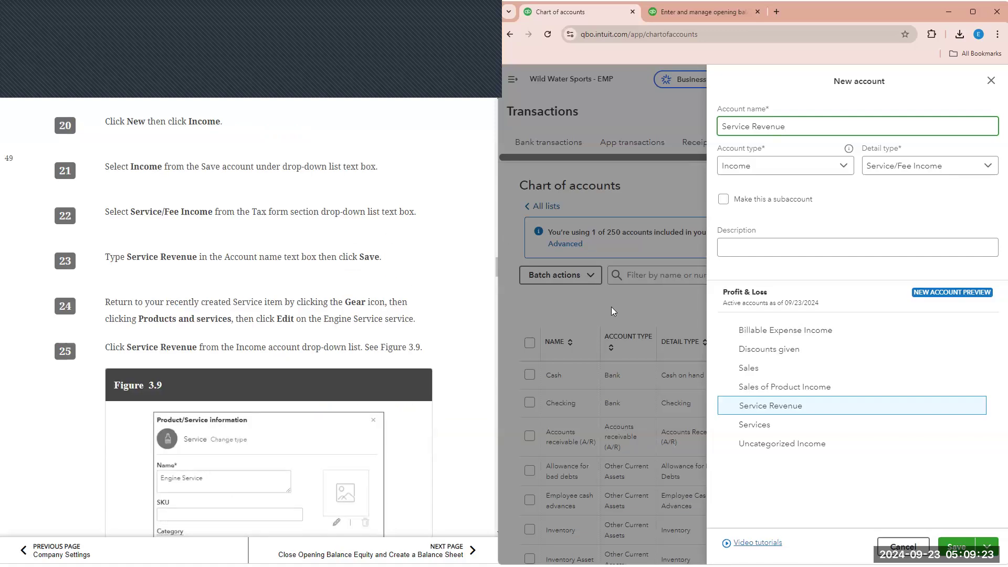
left_click(956, 546)
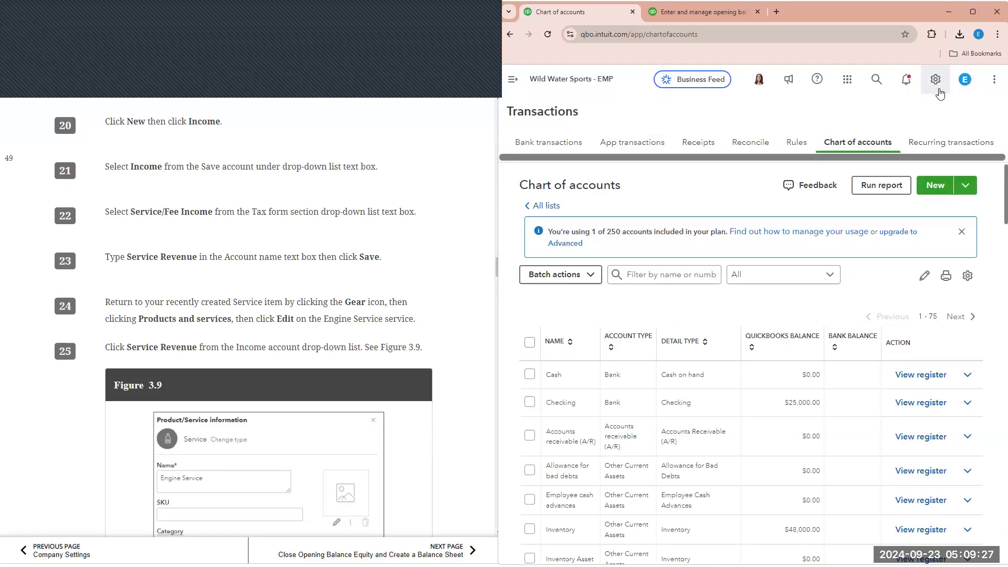
- Reopen Engine Service for editing from the products and services list and change its income account to Service Revenue
left_click(937, 83)
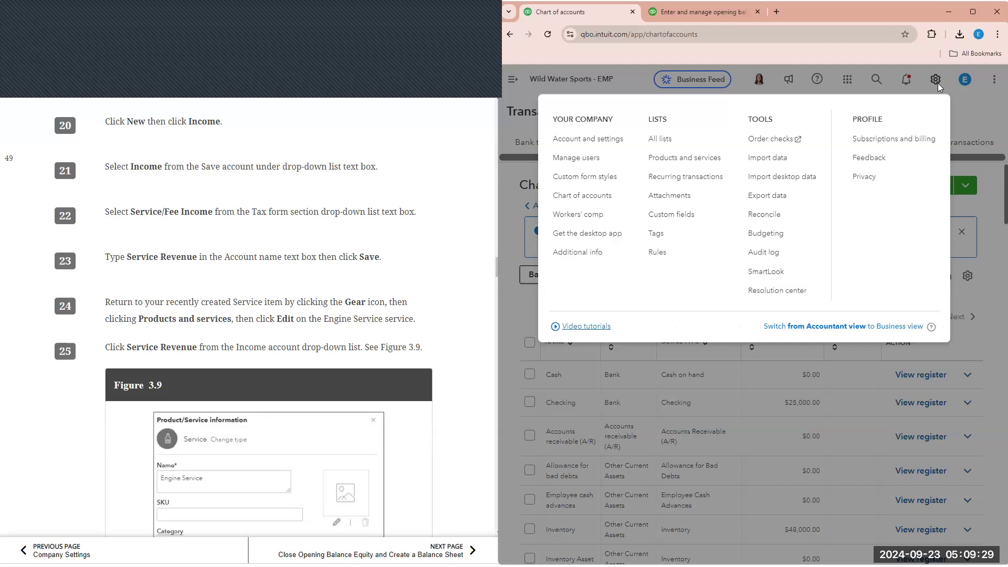
left_click(667, 158)
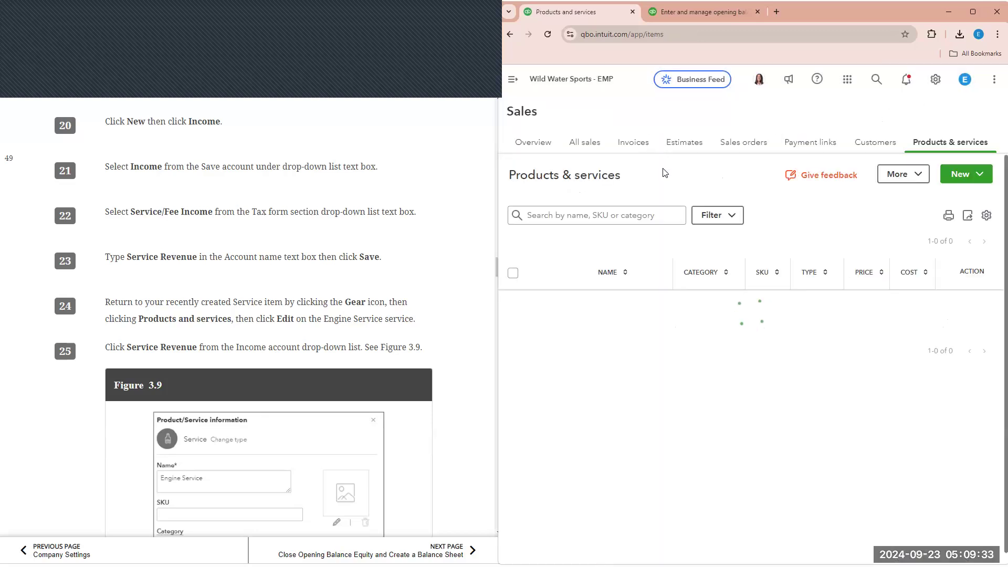
left_click(966, 313)
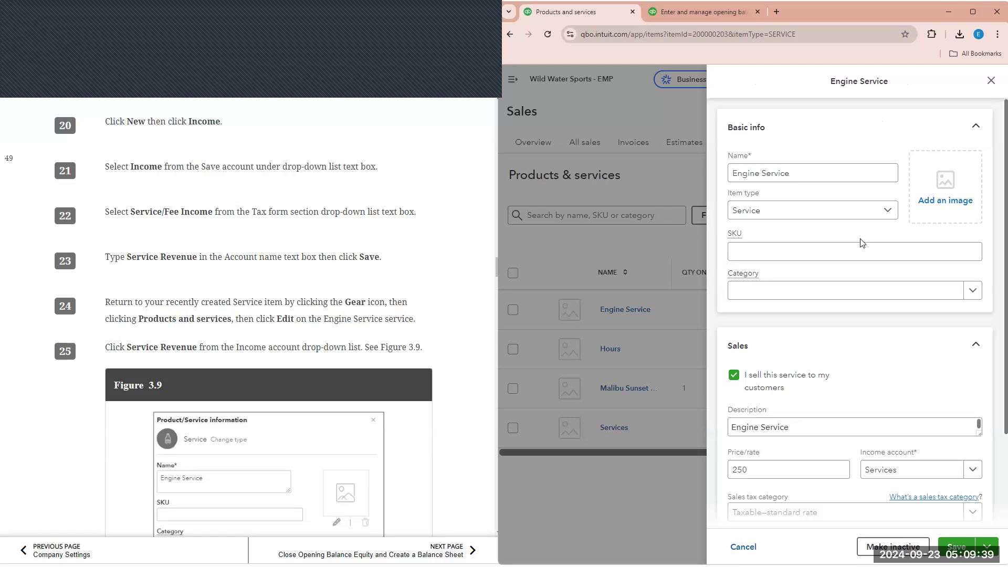
scroll(945, 367, "down", 1)
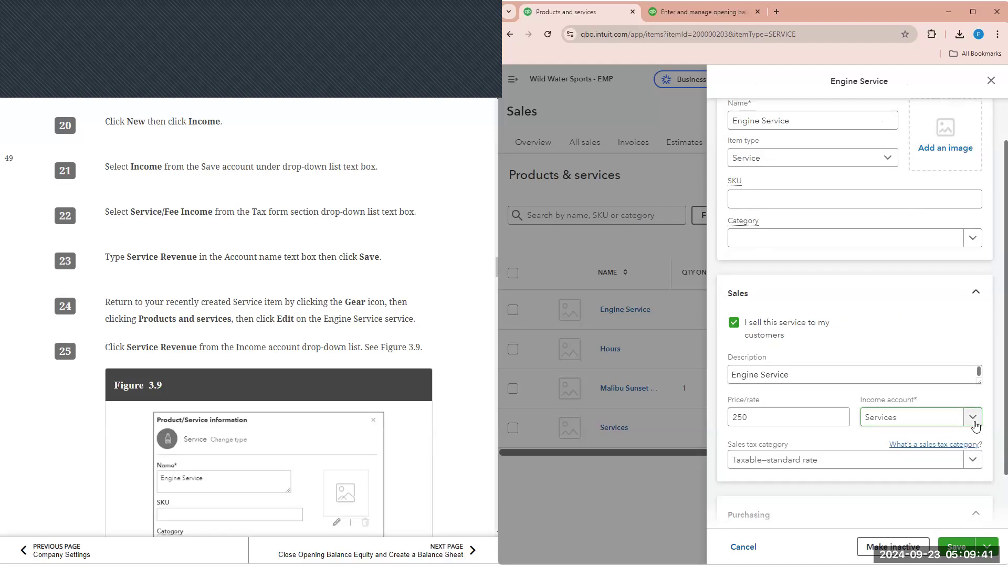
left_click(974, 426)
scroll(891, 300, "down", 5)
scroll(891, 300, "down", 3)
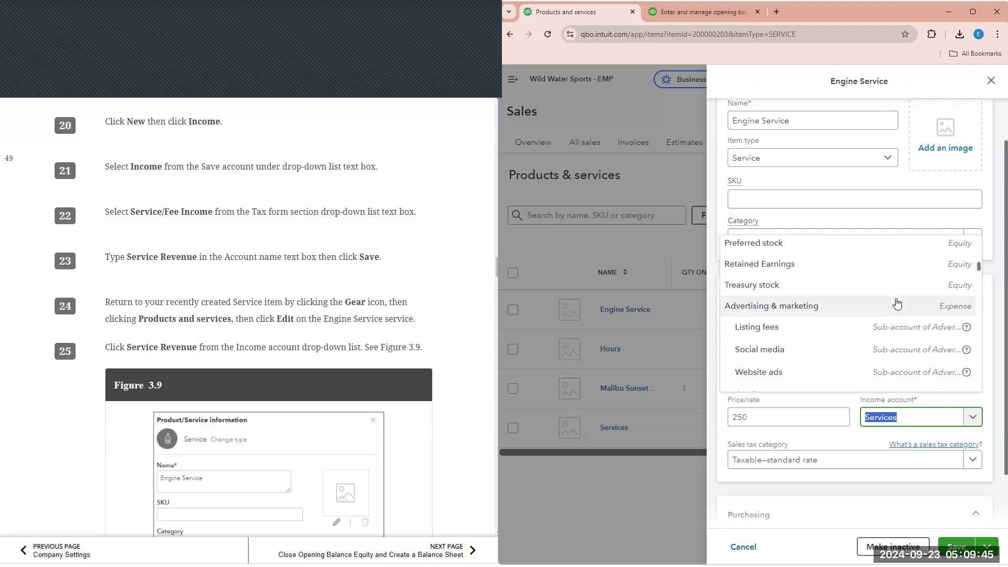
scroll(897, 304, "down", 4)
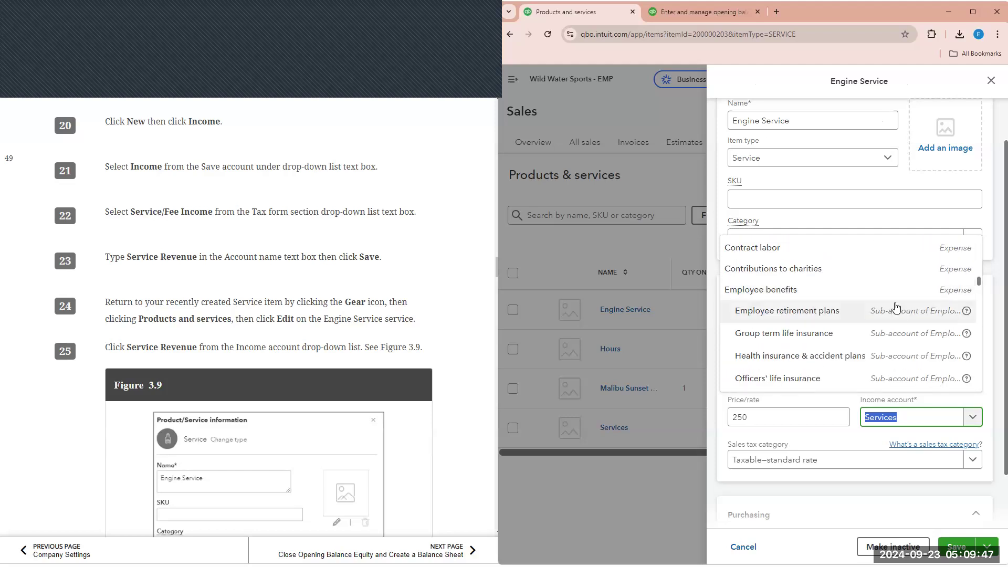
type("serv")
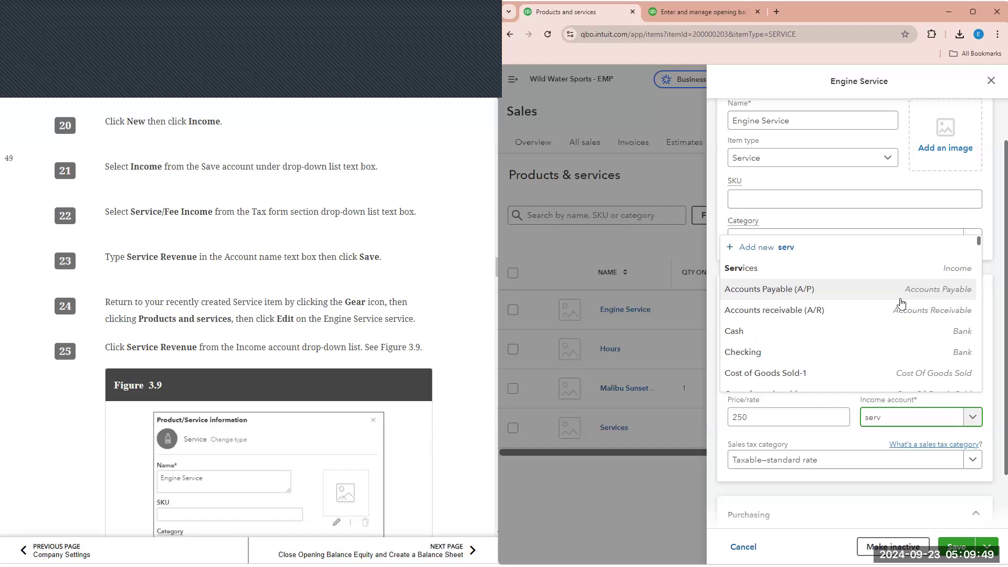
left_click(897, 297)
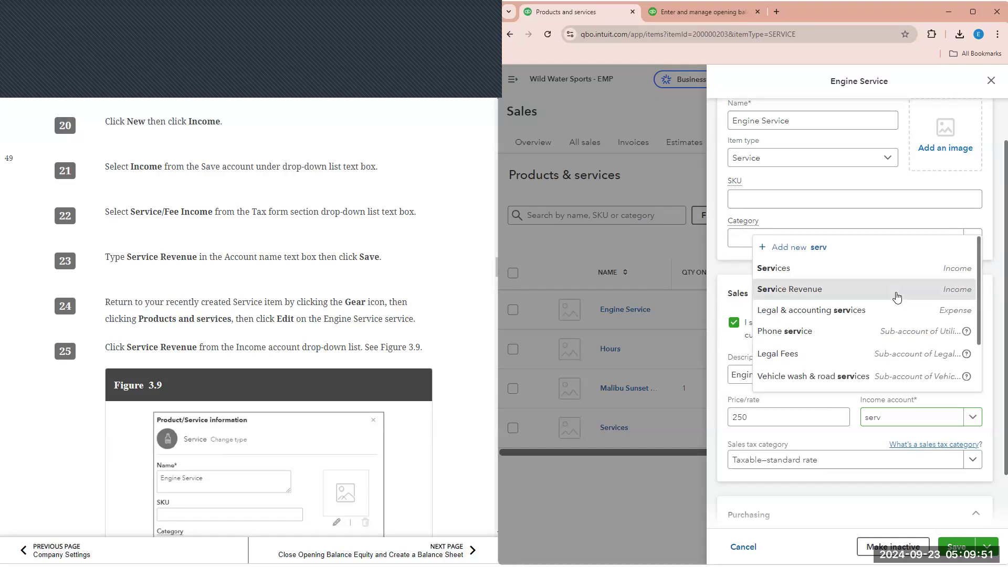
- Set the Engine Service item's sales tax category to Nontaxable, as in textbook step 26, and save the item
scroll(375, 331, "down", 2)
scroll(374, 330, "down", 5)
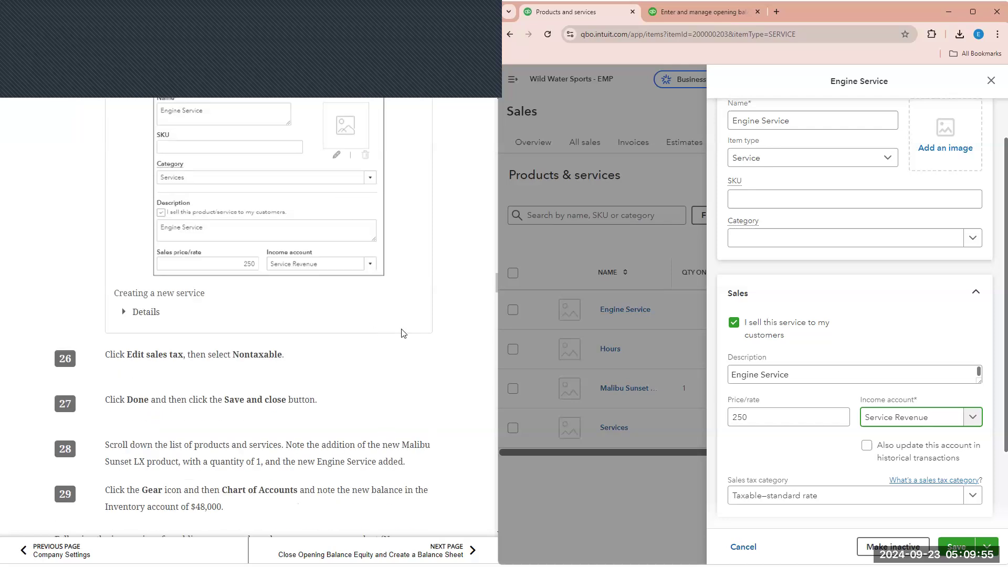
scroll(404, 333, "down", 1)
scroll(798, 407, "down", 2)
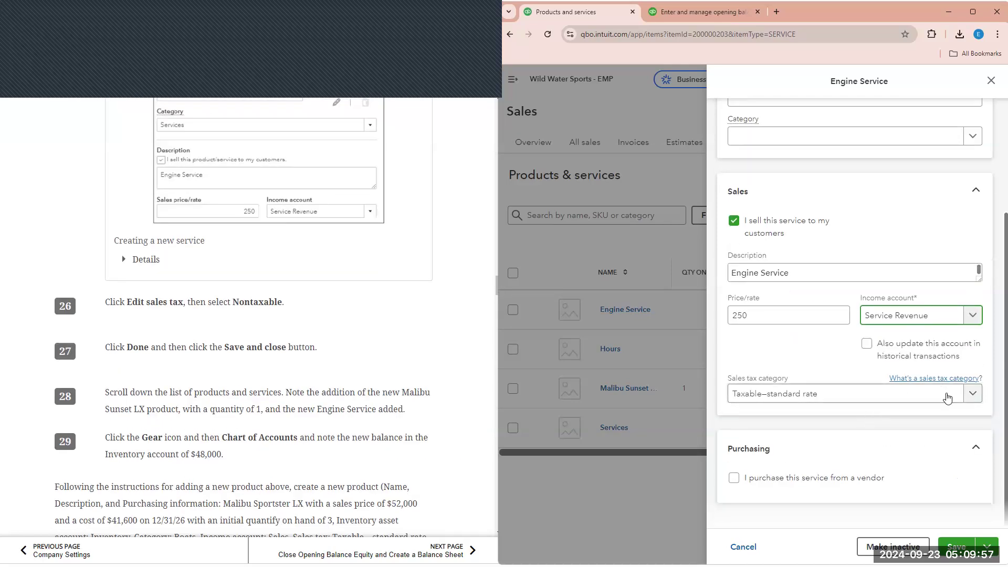
left_click(973, 394)
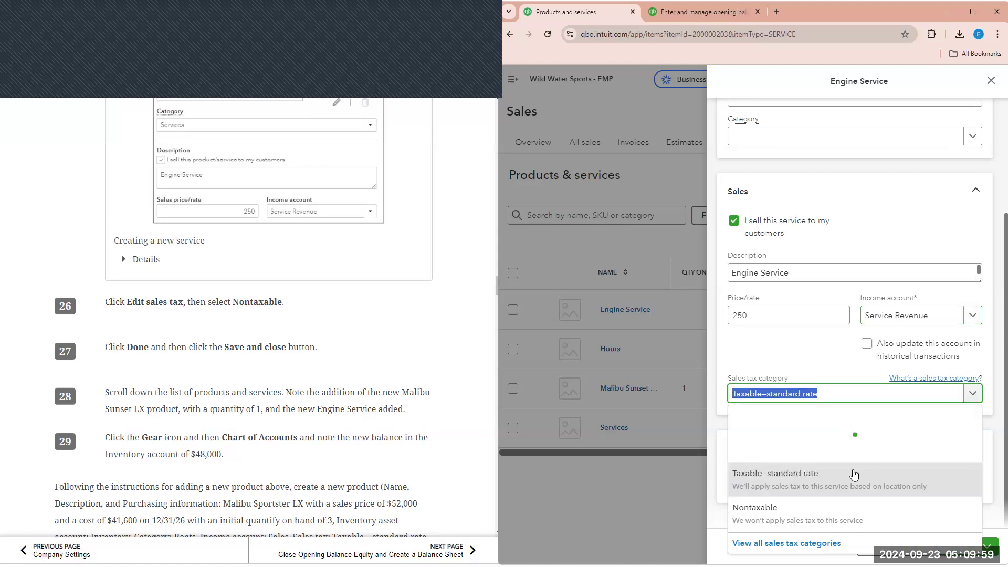
left_click(778, 514)
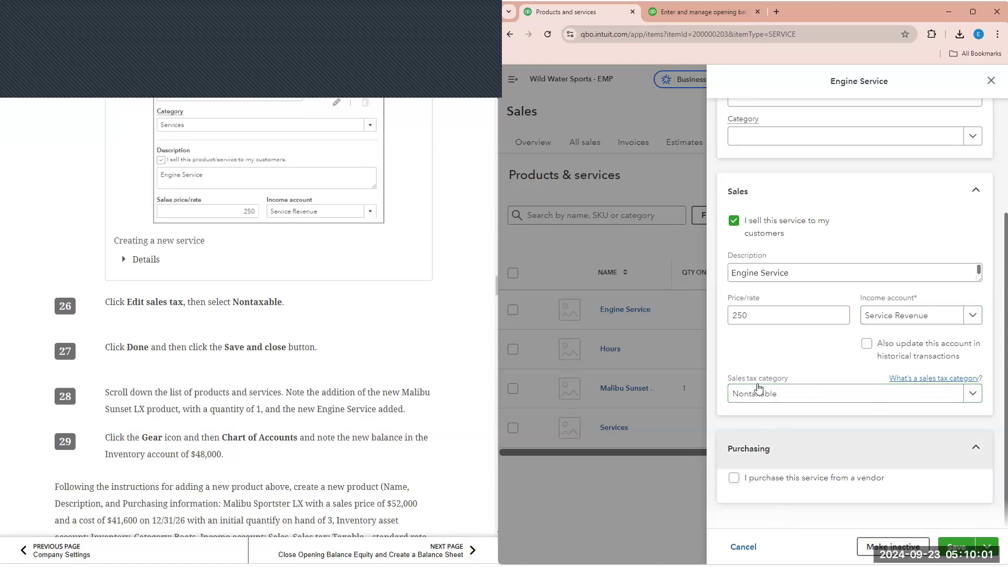
left_click(956, 547)
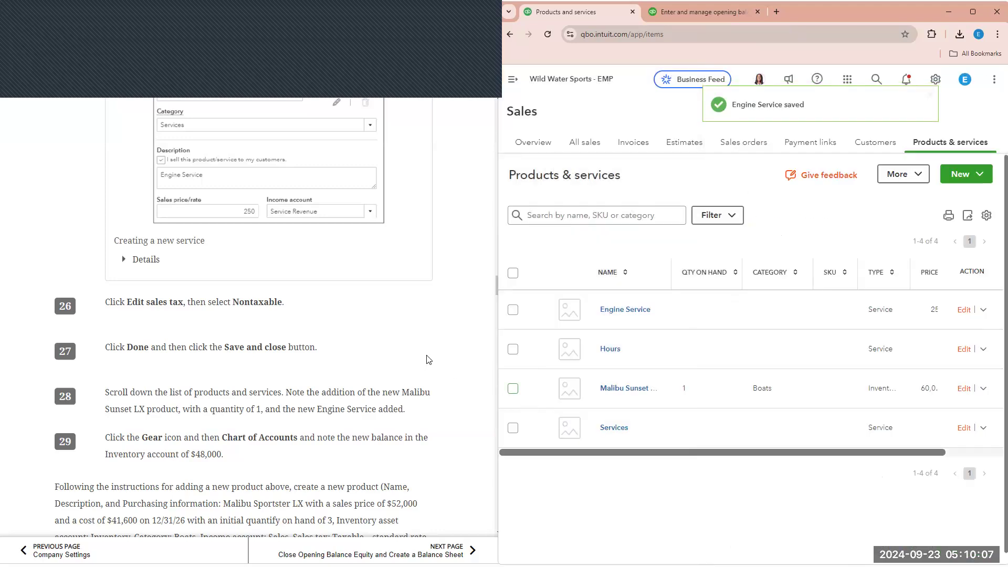
scroll(315, 357, "down", 1)
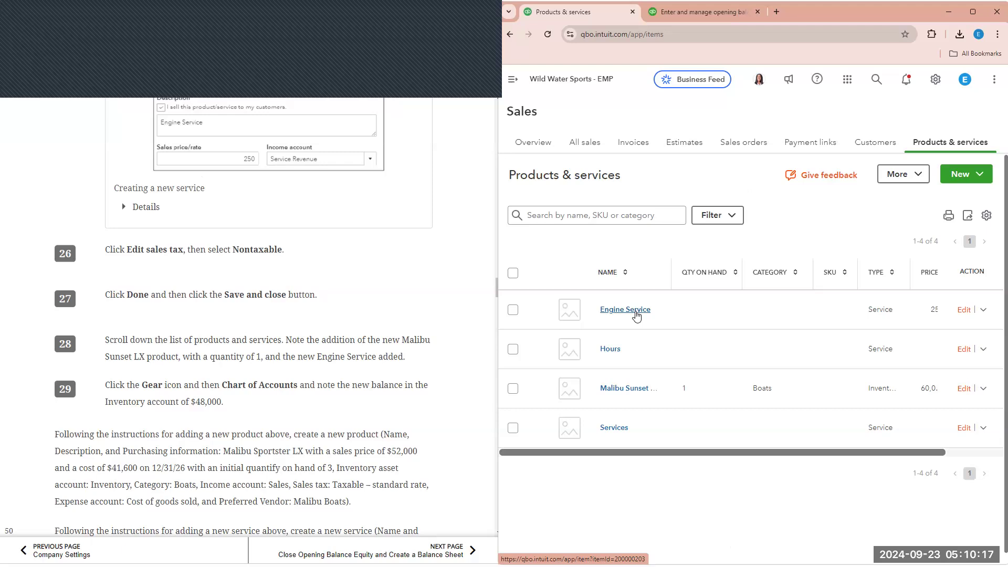
- Open the chart of accounts to check the Inventory account's balance, and read the textbook's instructions for the additional product and service
left_click(942, 79)
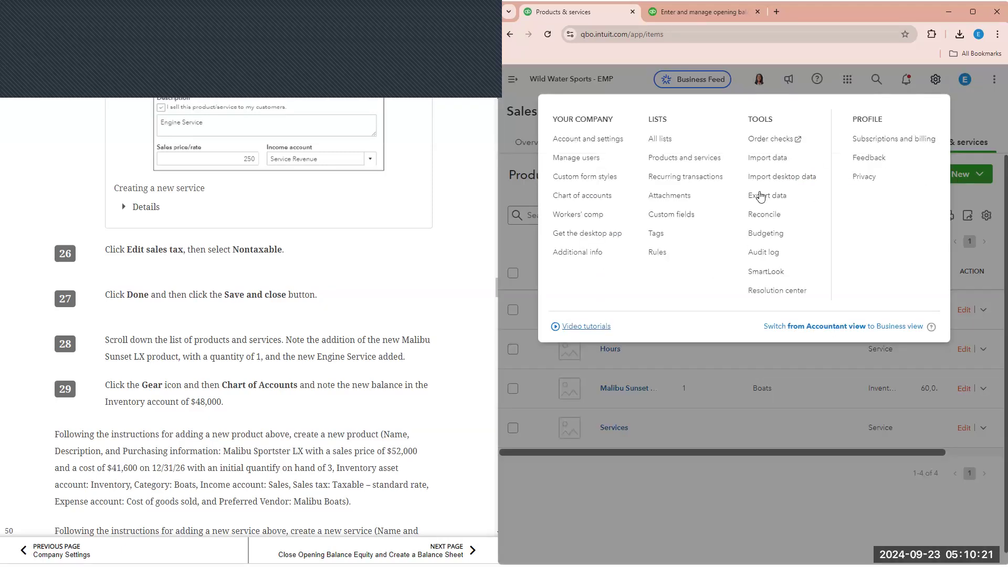
left_click(596, 198)
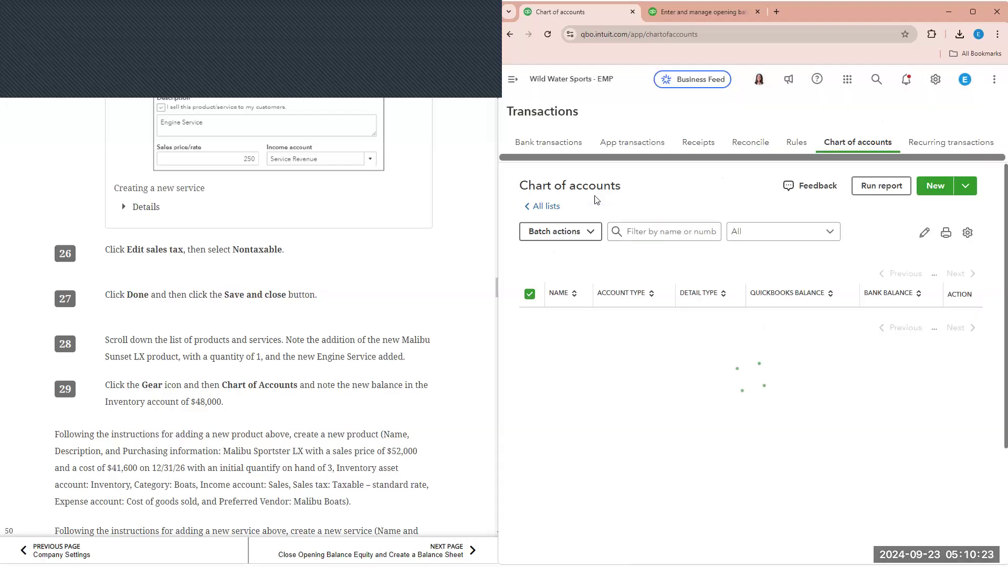
scroll(619, 440, "down", 1)
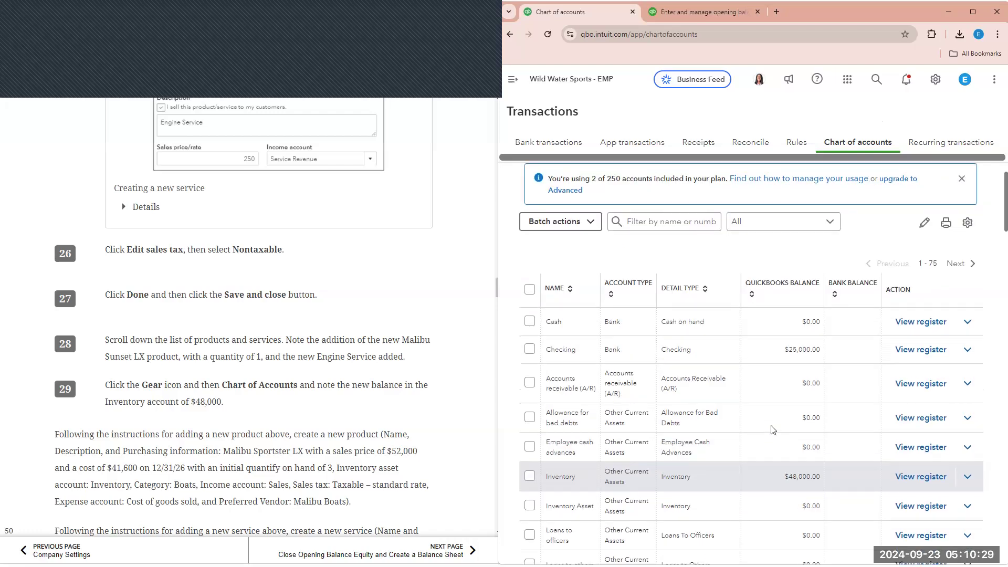
scroll(770, 428, "down", 1)
scroll(302, 351, "down", 2)
scroll(276, 357, "down", 1)
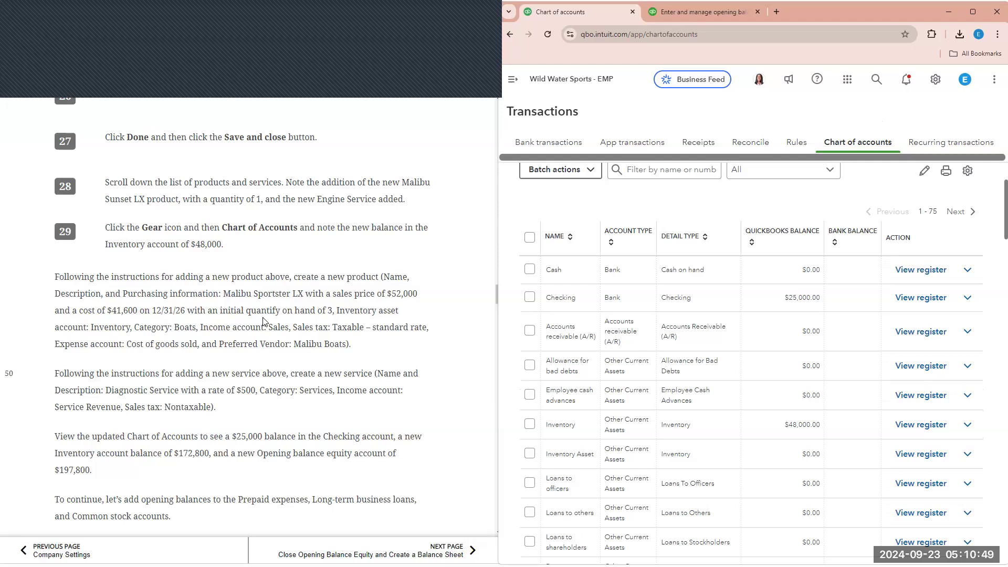
scroll(263, 322, "down", 1)
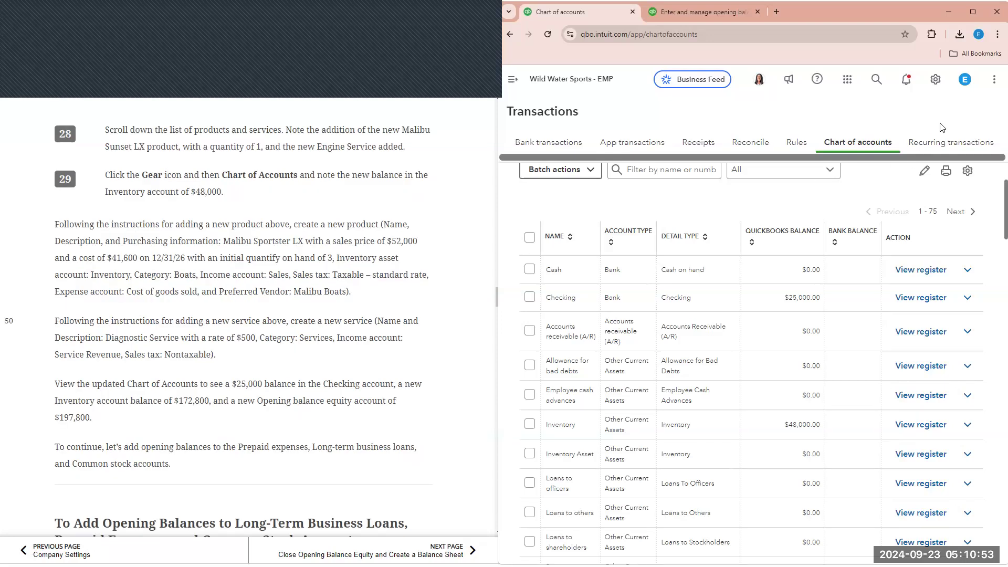
- Open a blank inventory item form from the products and services list, review its inventory, sales and purchasing sections, and close it unsaved
left_click(943, 81)
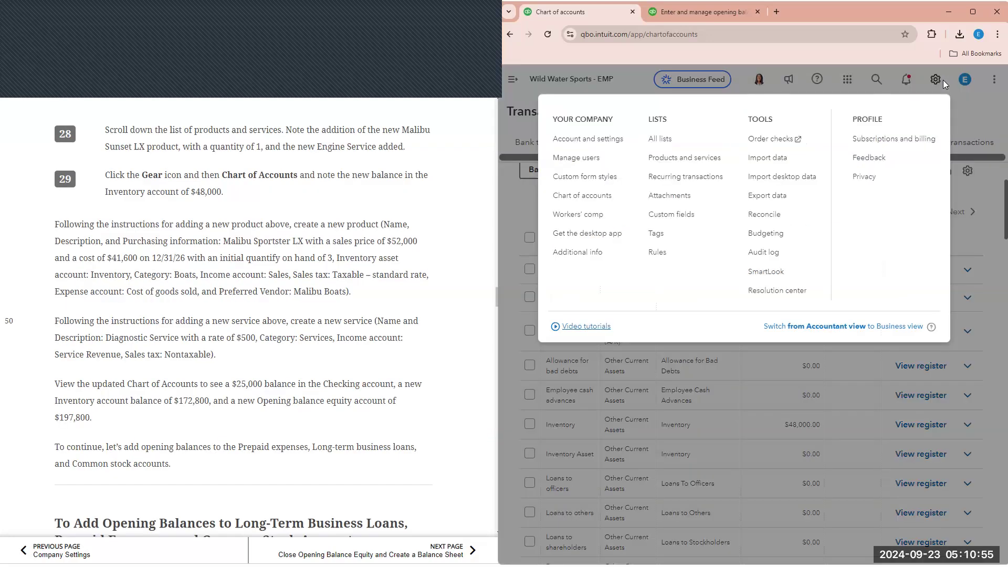
left_click(656, 159)
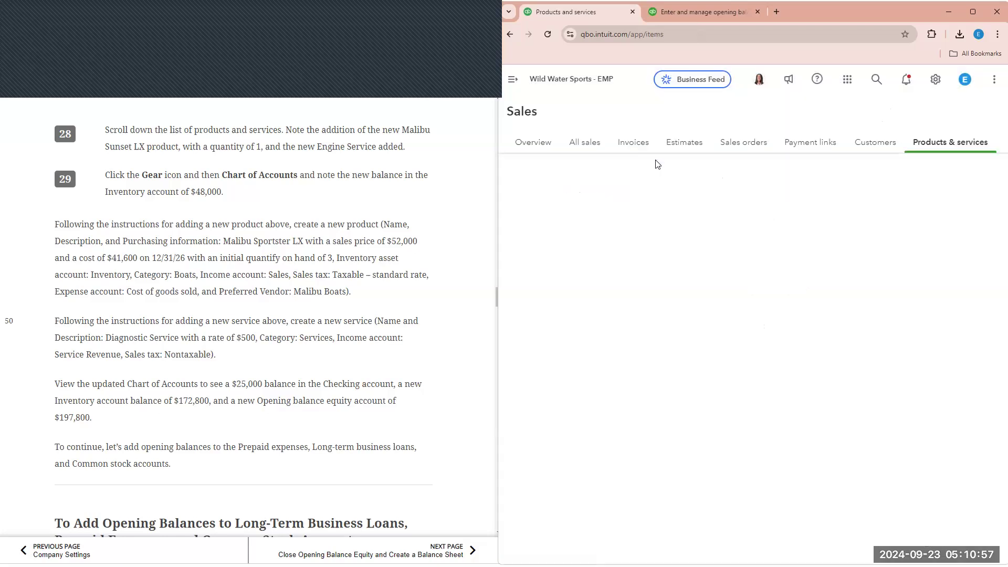
left_click(951, 177)
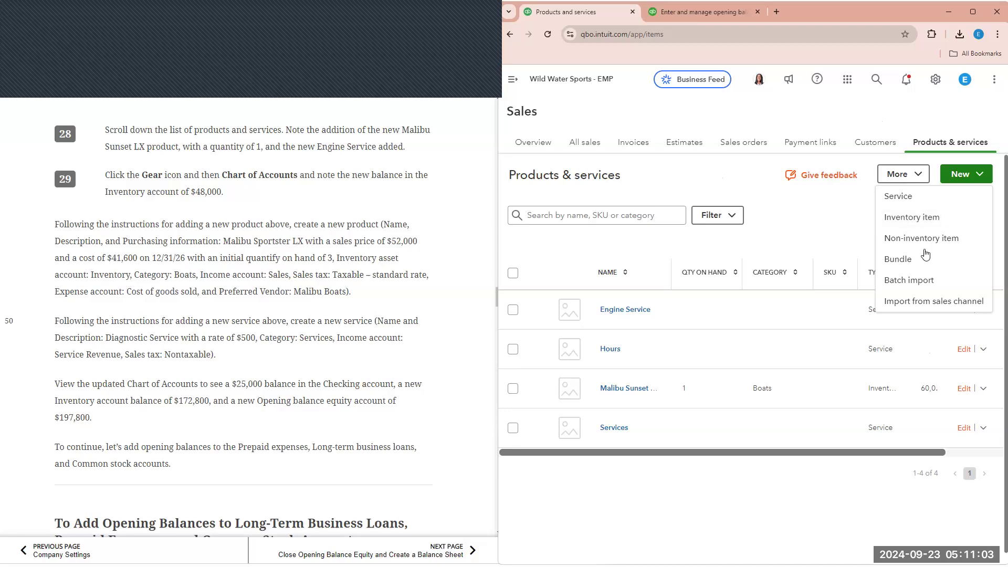
left_click(917, 220)
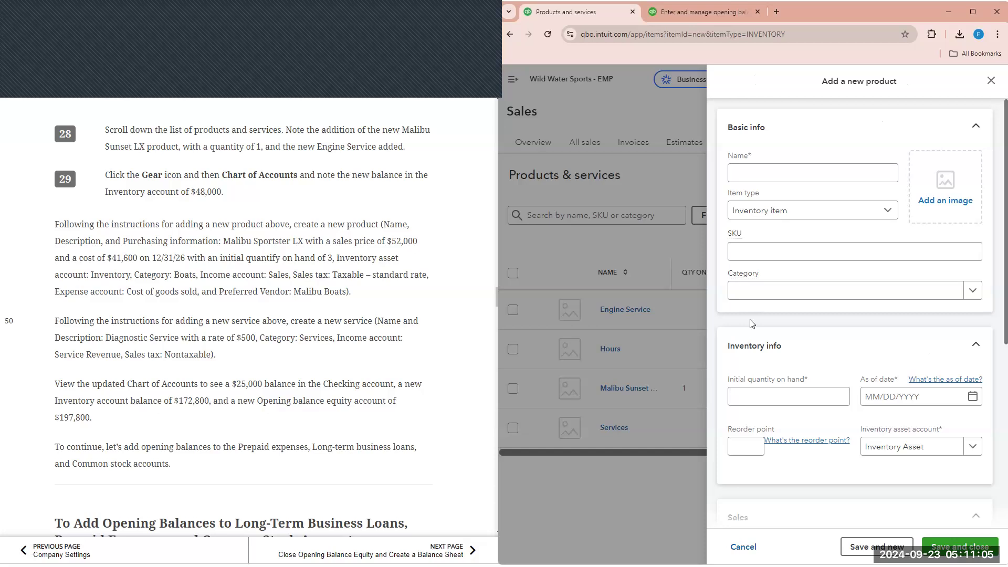
scroll(758, 341, "down", 3)
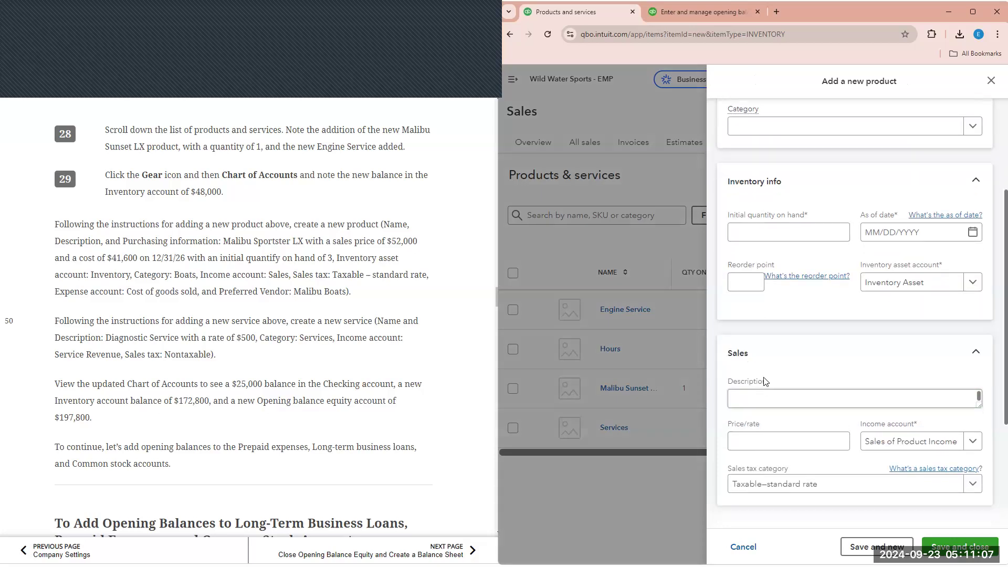
scroll(762, 346, "down", 1)
left_click(771, 353)
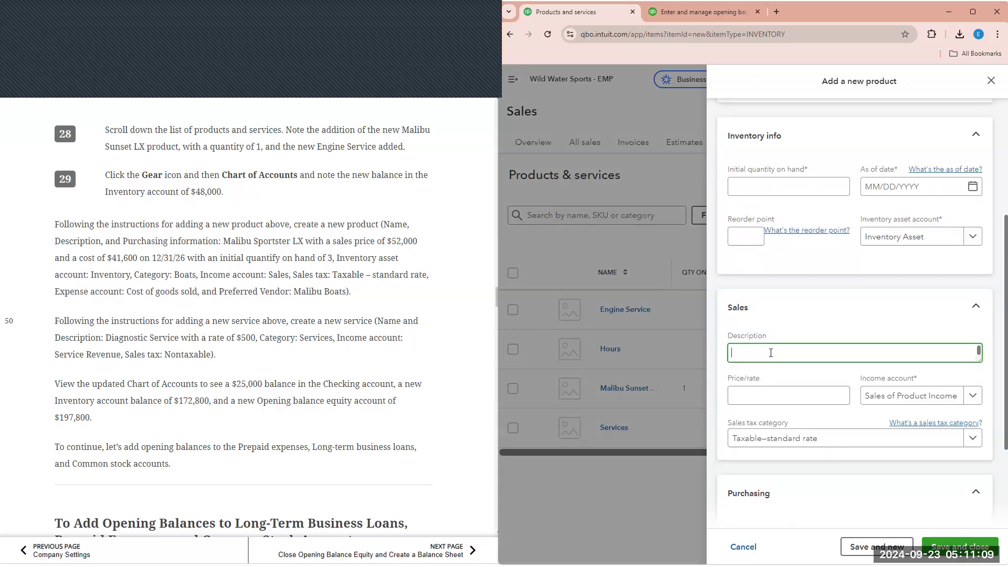
scroll(762, 399, "down", 3)
left_click(762, 403)
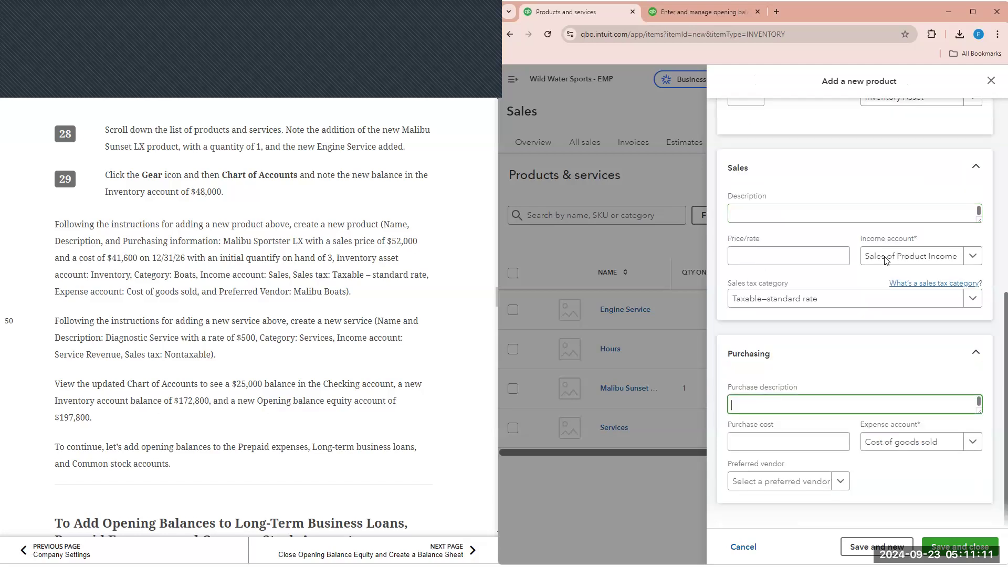
left_click(992, 81)
- Open a blank service item form, compare it with the textbook's Diagnostic Service instructions, and close it unsaved
left_click(960, 174)
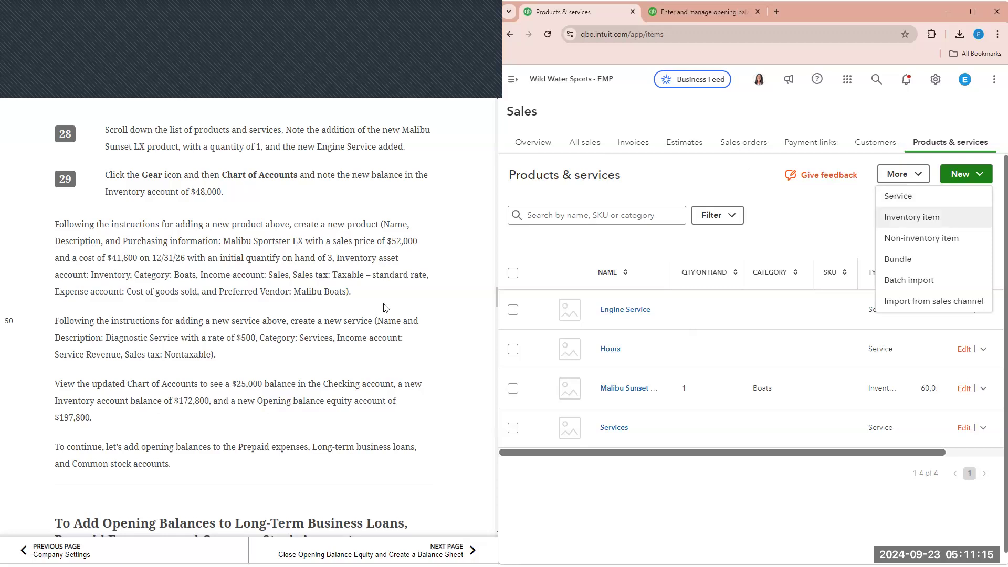
left_click(916, 196)
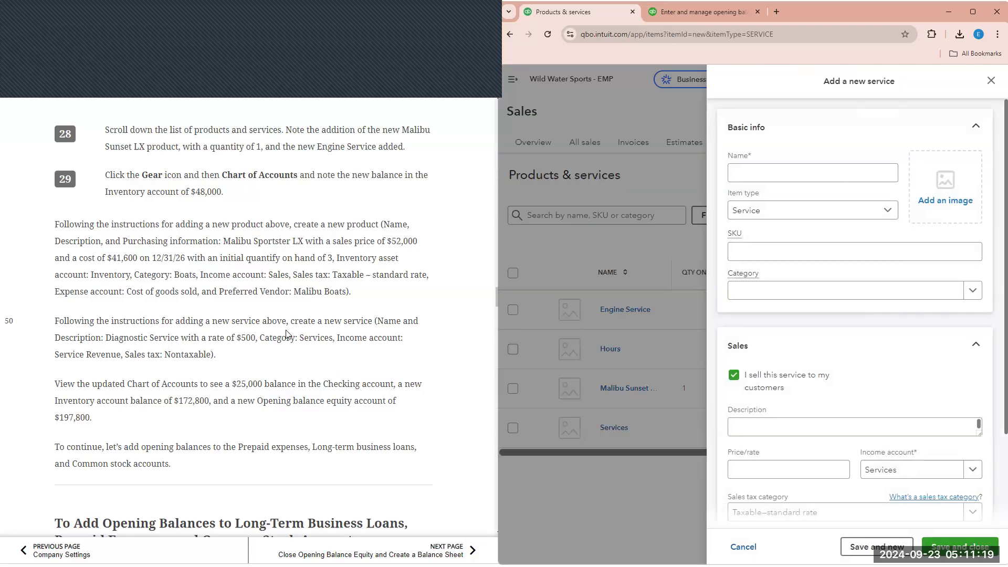
scroll(264, 355, "down", 1)
scroll(782, 386, "down", 2)
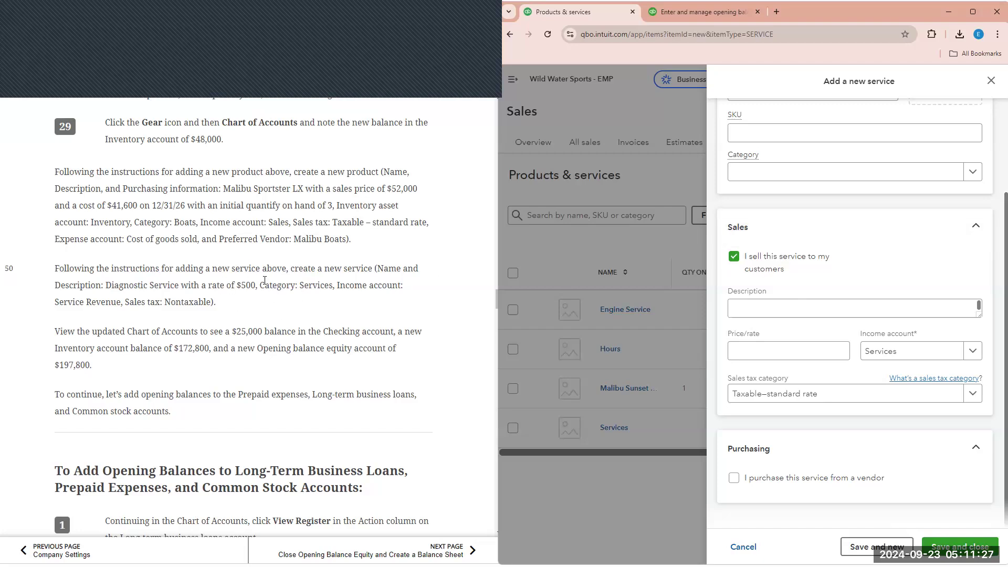
left_click(991, 81)
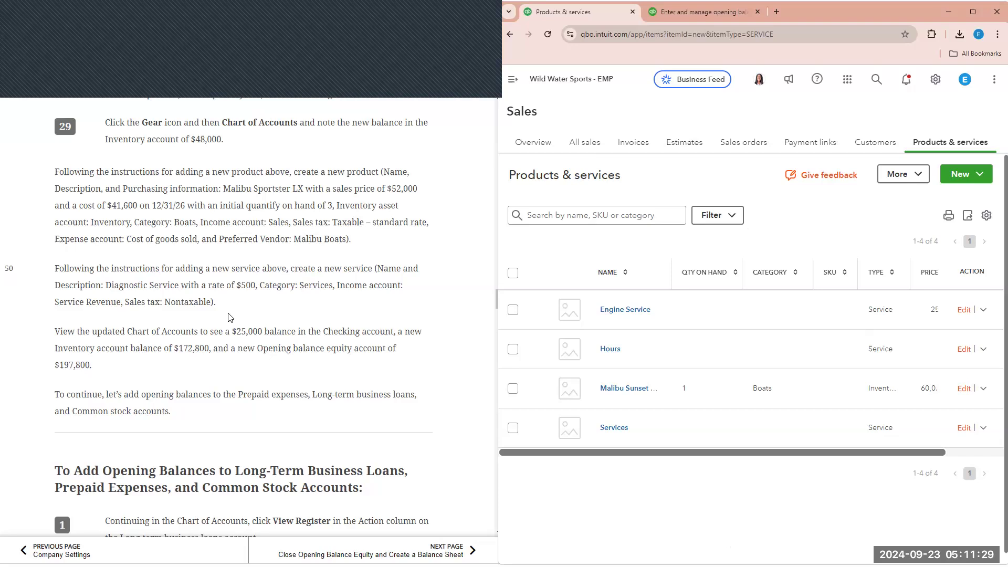
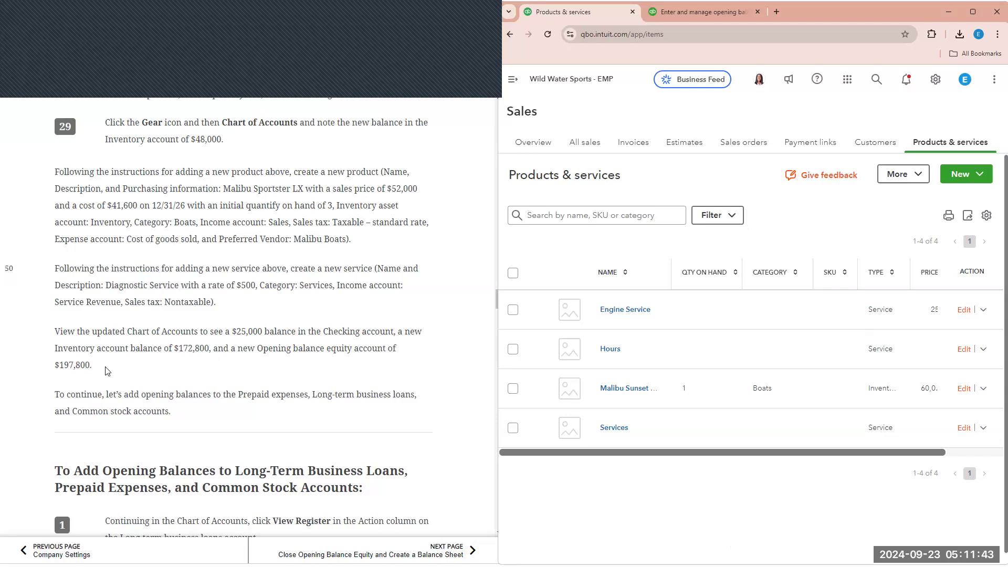
- Go to the textbook section on adding opening balances to loans, prepaid expenses and common stock, and open the chart of accounts
scroll(158, 352, "down", 4)
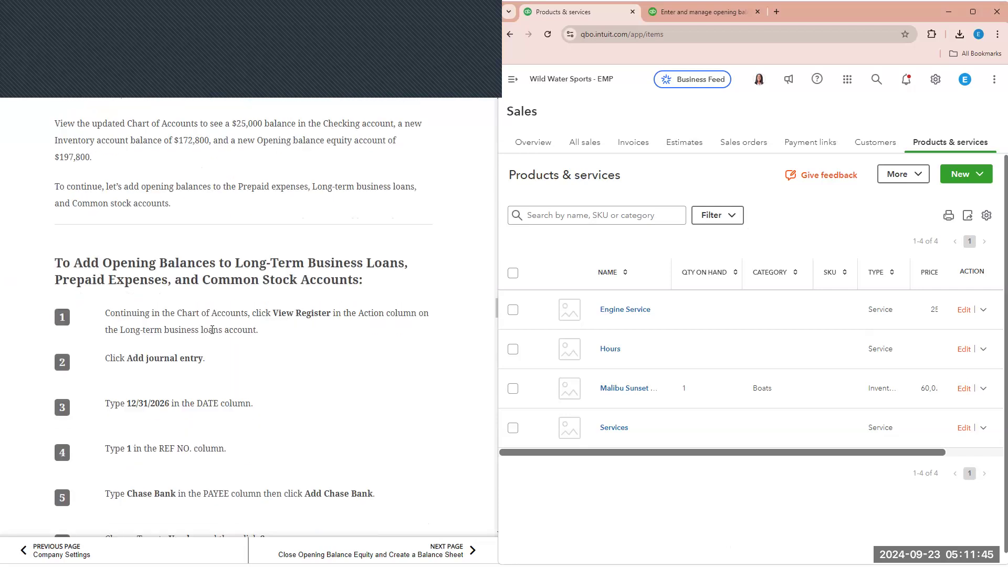
scroll(212, 329, "down", 1)
scroll(251, 289, "down", 1)
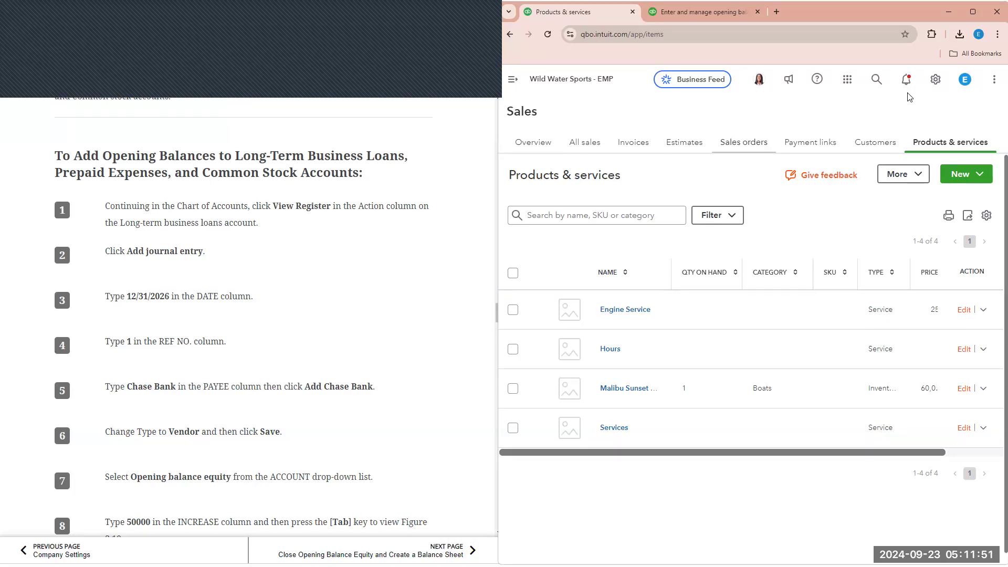
left_click(936, 79)
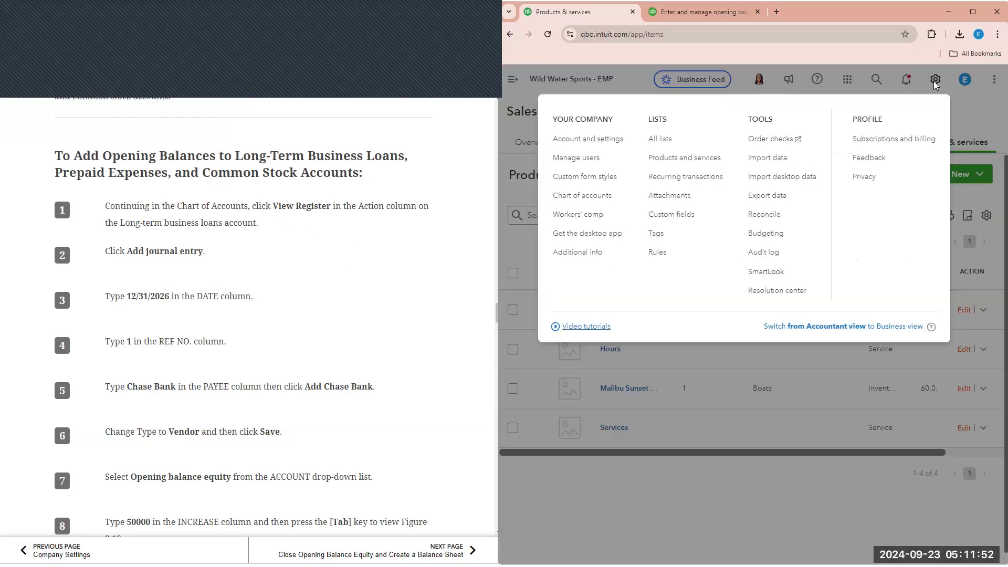
left_click(596, 203)
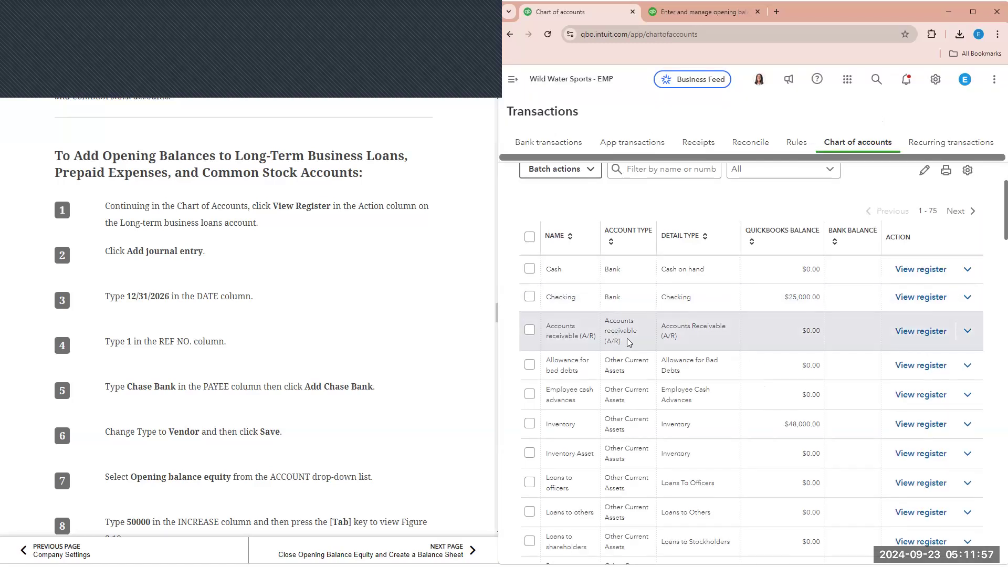
- Find the Long-term business loans account in the chart of accounts, open its register, and dismiss the register basics introduction
scroll(606, 322, "down", 1)
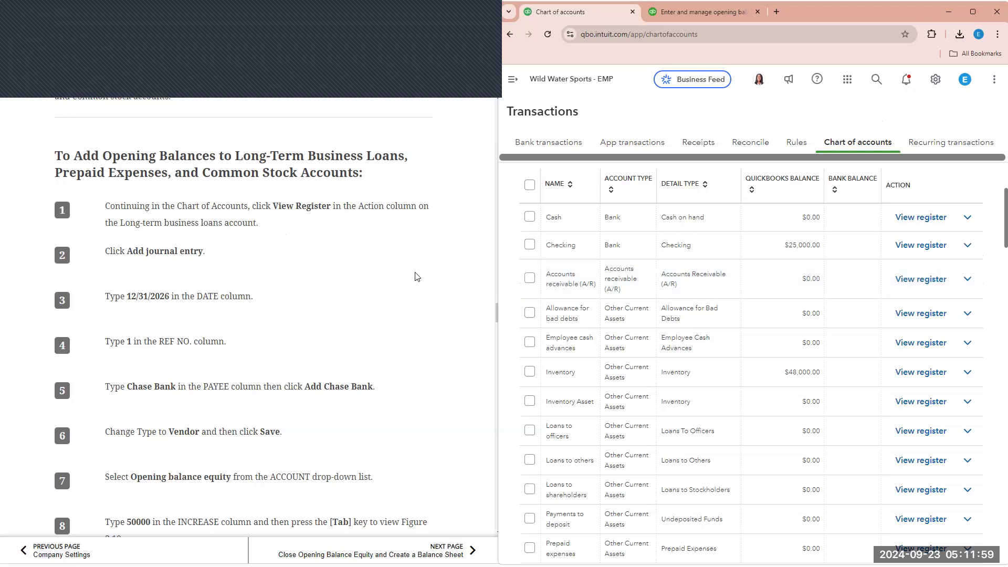
scroll(609, 328, "down", 3)
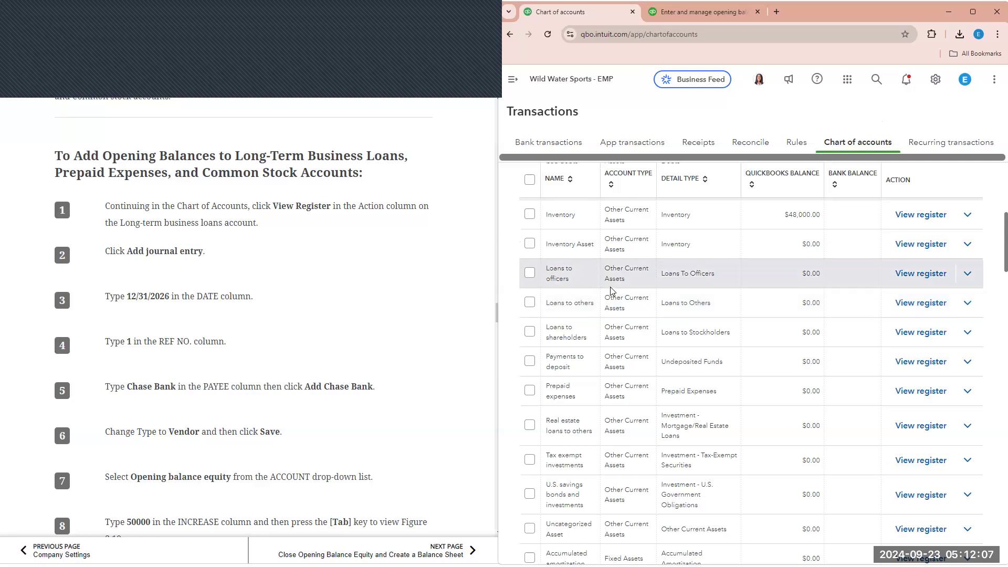
scroll(615, 287, "down", 2)
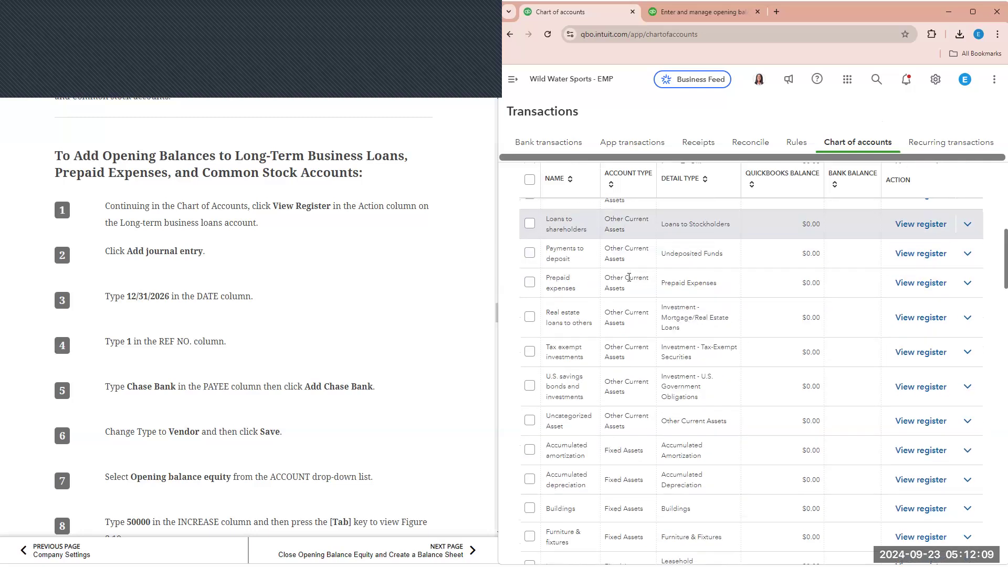
scroll(630, 278, "up", 4)
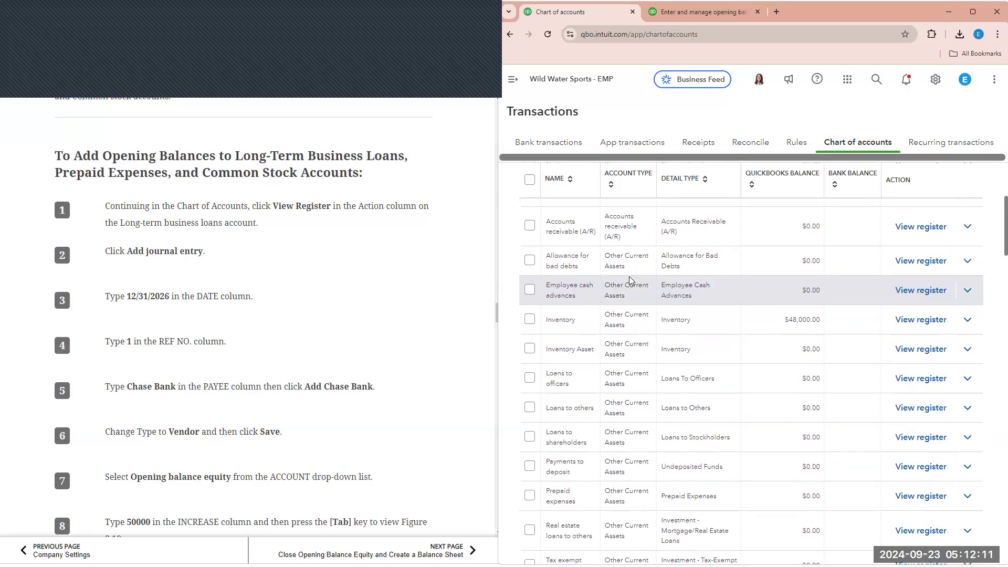
scroll(630, 283, "down", 12)
scroll(626, 290, "down", 3)
scroll(625, 288, "down", 1)
scroll(613, 284, "up", 1)
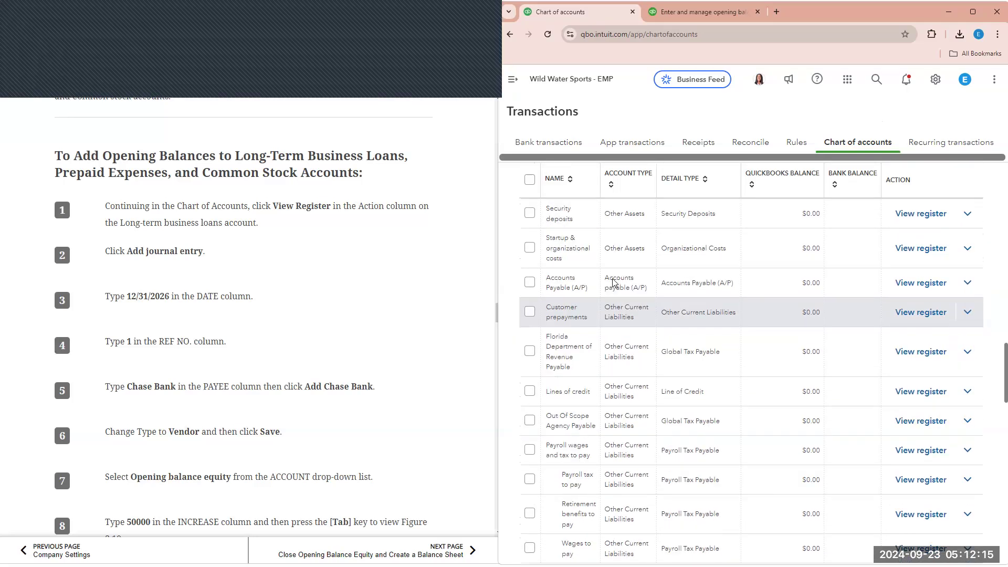
scroll(614, 285, "down", 2)
scroll(614, 288, "down", 6)
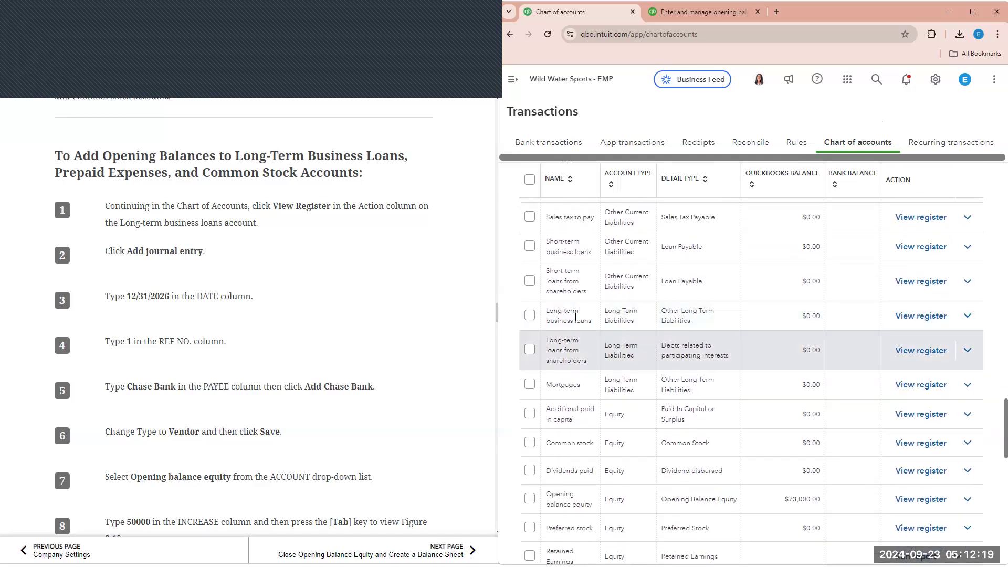
left_click(897, 318)
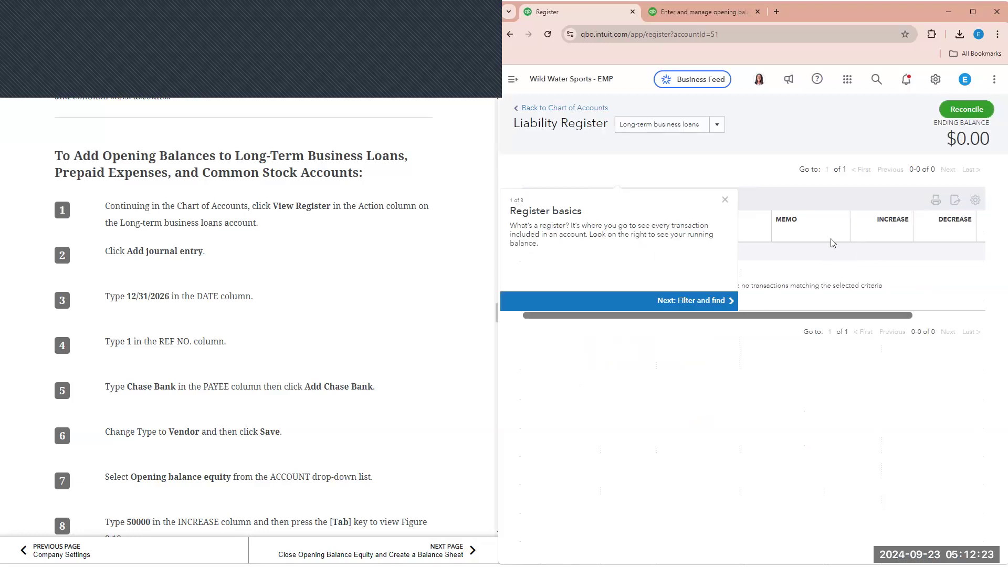
left_click(727, 228)
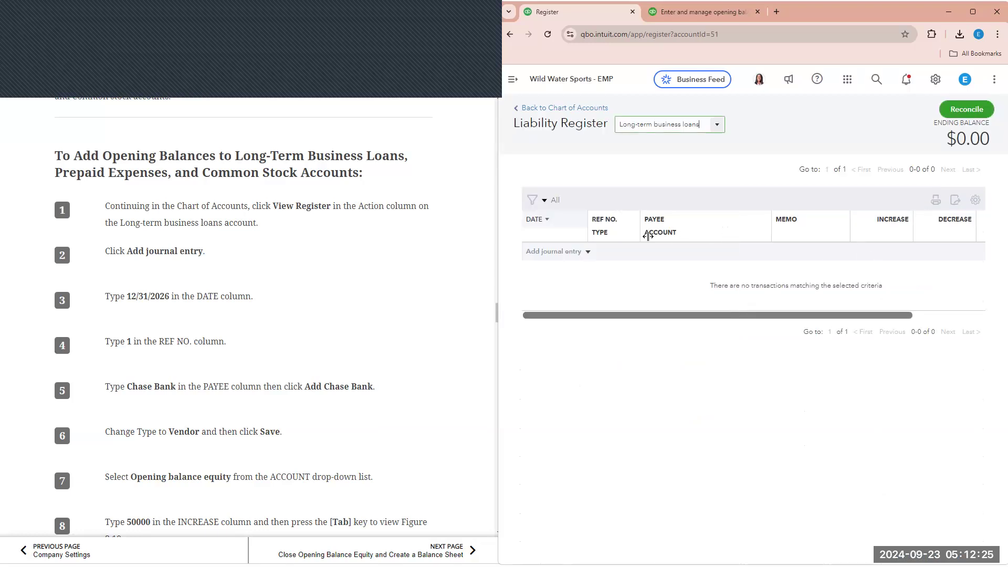
- Add a journal entry to the Long-term business loans register, dated 12/31/2026 with reference number 1
left_click(550, 259)
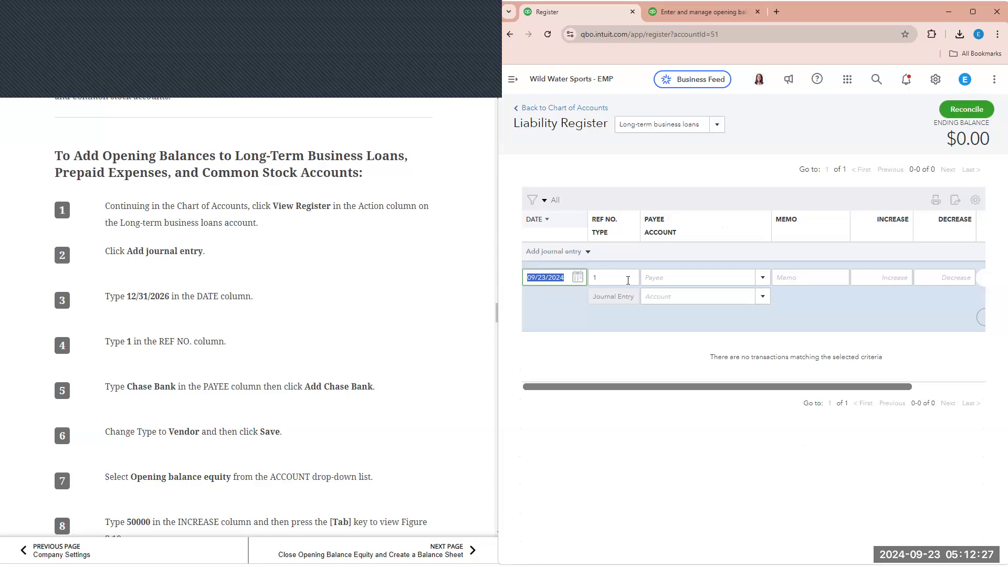
left_click(578, 302)
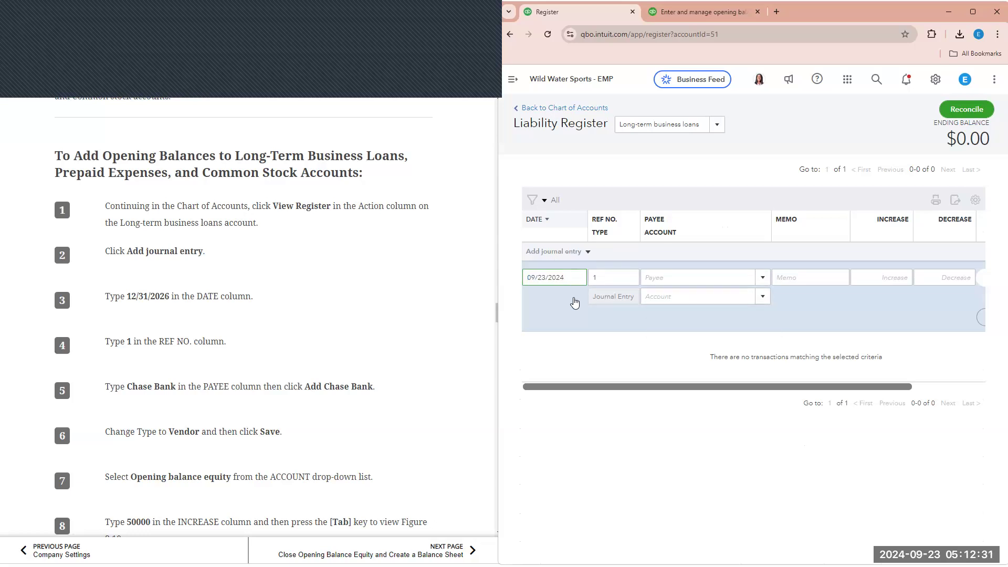
double_click(579, 285)
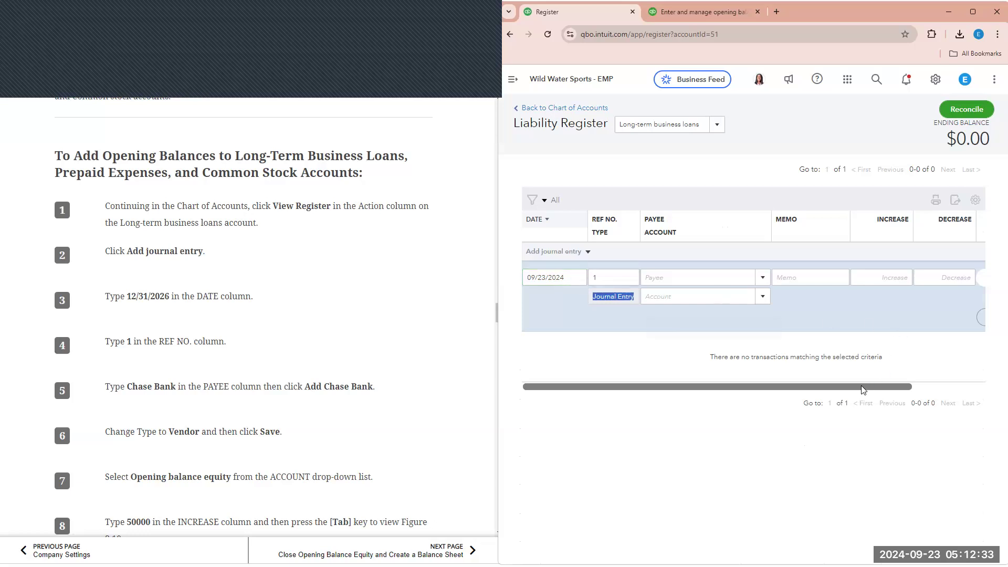
left_click_drag(861, 388, 976, 395)
left_click_drag(895, 387, 816, 384)
left_click(561, 282)
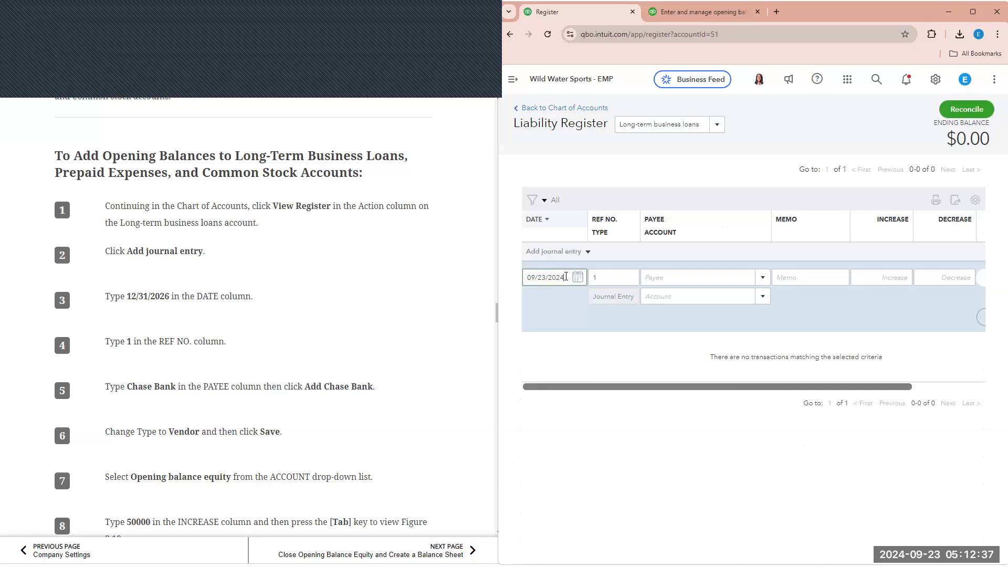
type("12/31/26")
left_click(557, 311)
left_click(613, 280)
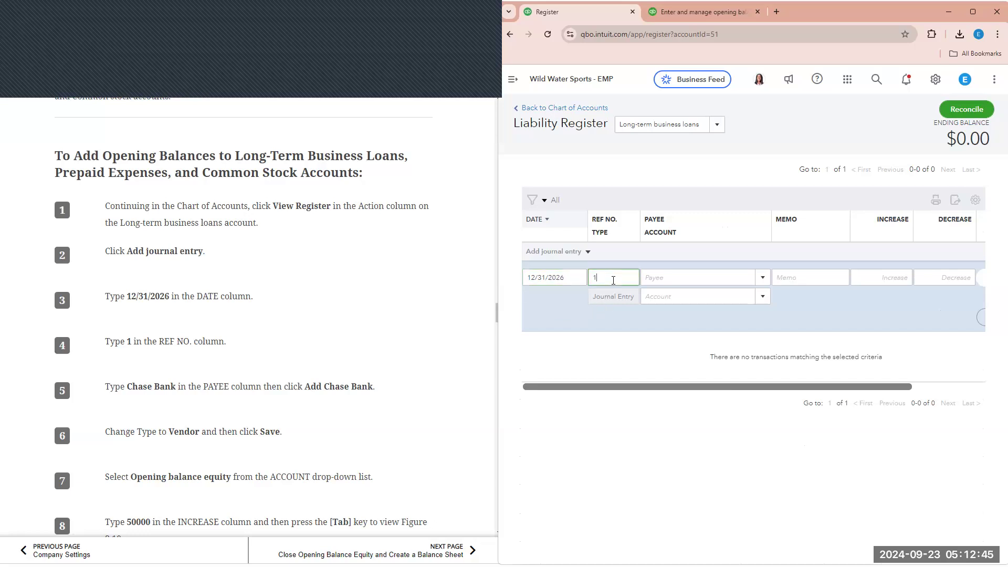
- Enter Chase Bank as the journal entry's payee and save it as a new name of type Vendor
left_click(666, 273)
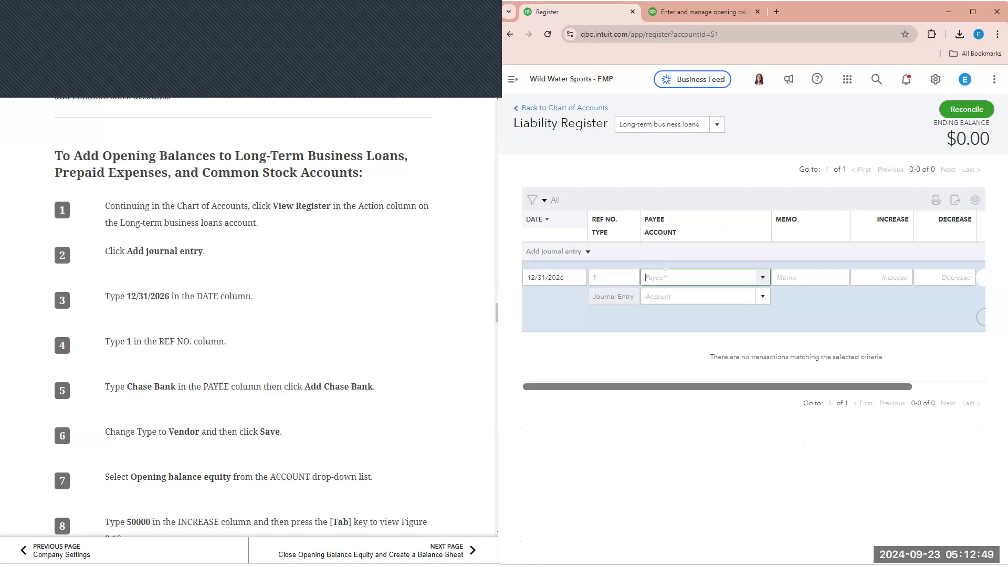
type("Chase")
type("Bank")
left_click(667, 298)
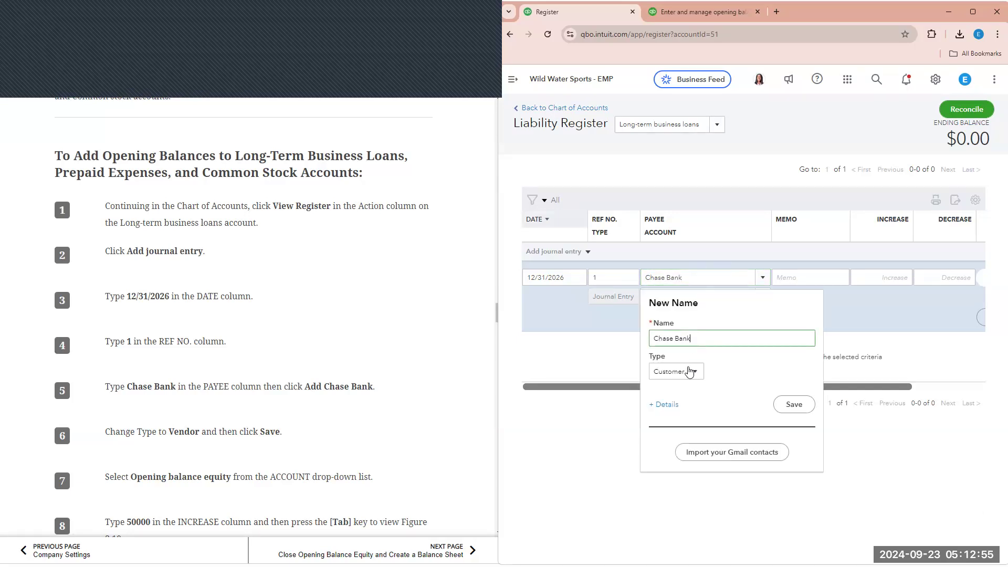
left_click(688, 372)
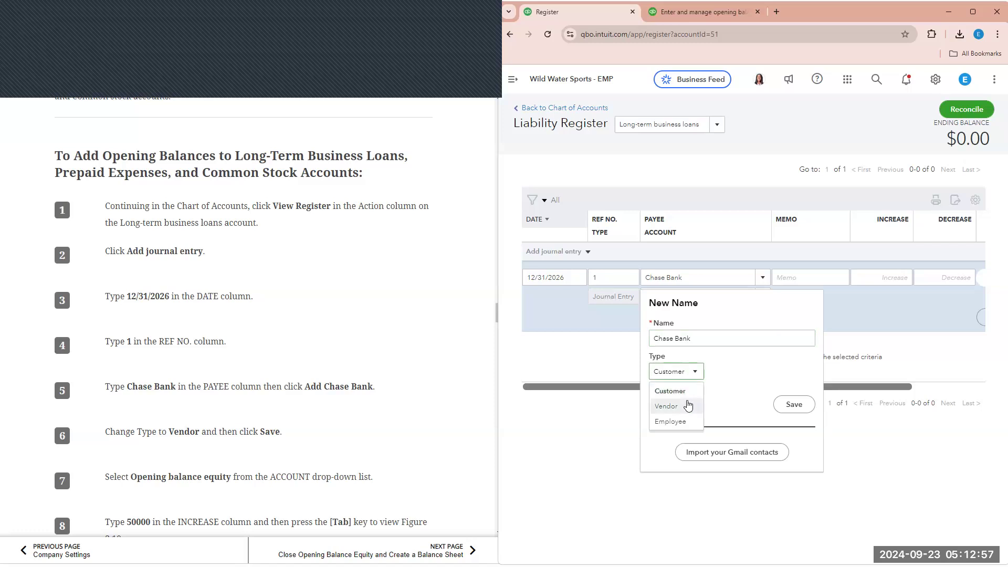
left_click(796, 405)
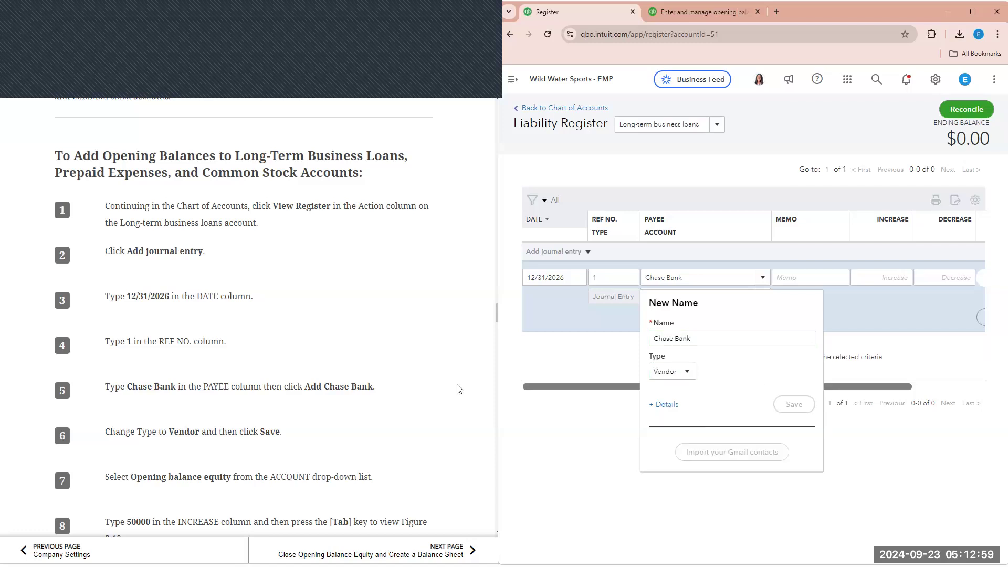
- Choose Opening balance equity as the offsetting account for the Chase Bank journal entry
scroll(457, 389, "down", 1)
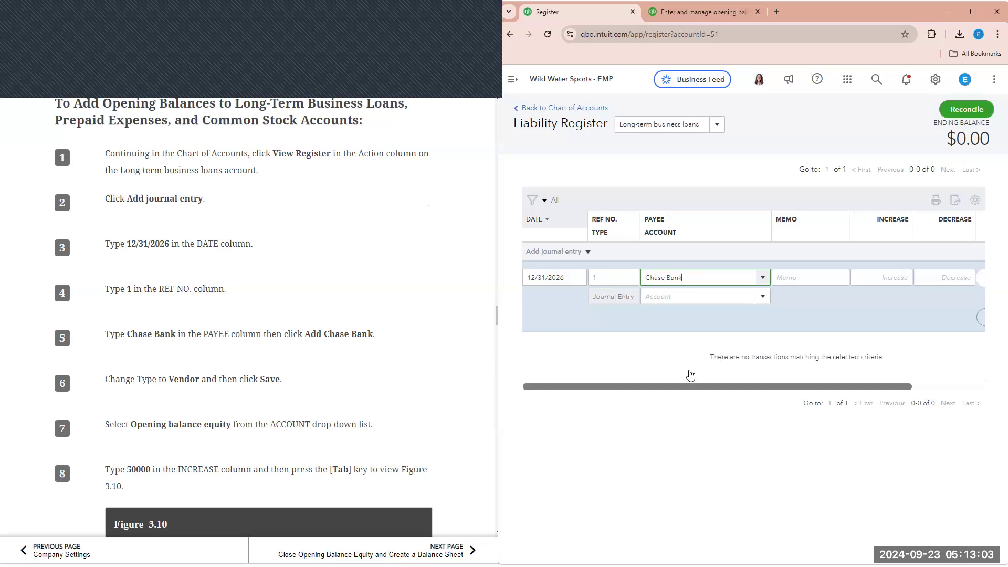
left_click_drag(670, 386, 681, 385)
left_click(749, 299)
left_click(750, 302)
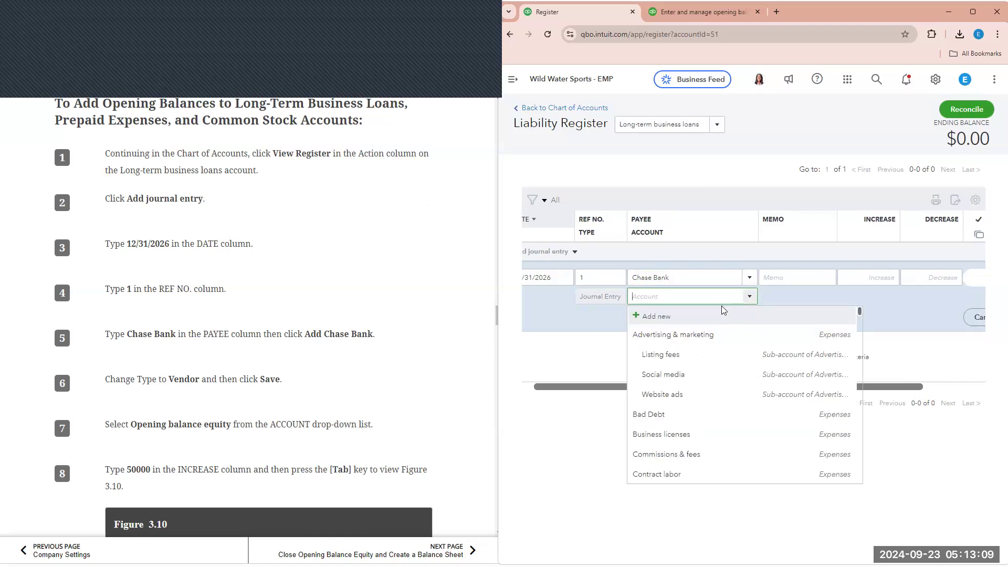
scroll(714, 357, "down", 2)
type("ope")
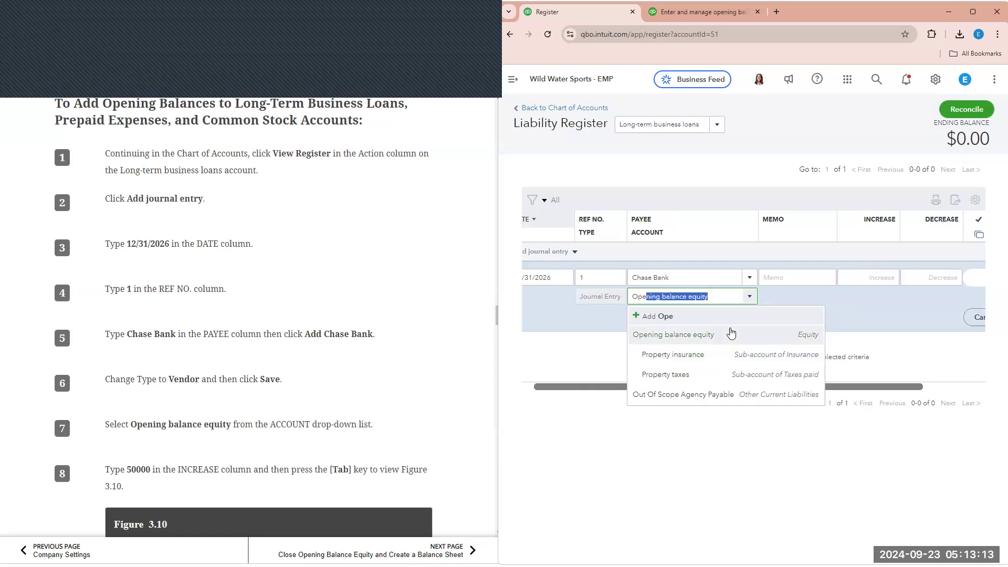
left_click(731, 334)
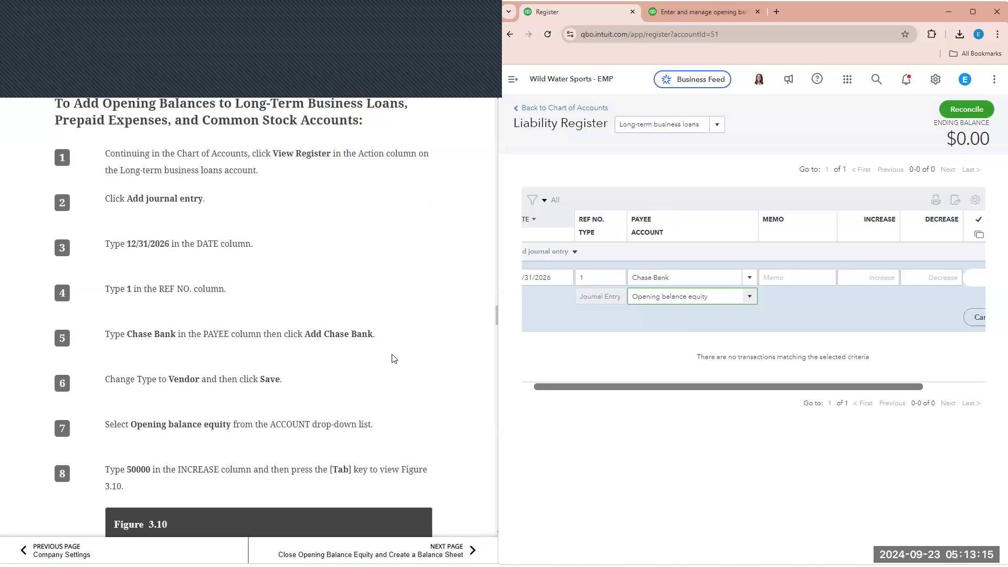
- Enter an increase of 50000 for the Chase Bank journal entry and save the transaction
scroll(394, 358, "down", 4)
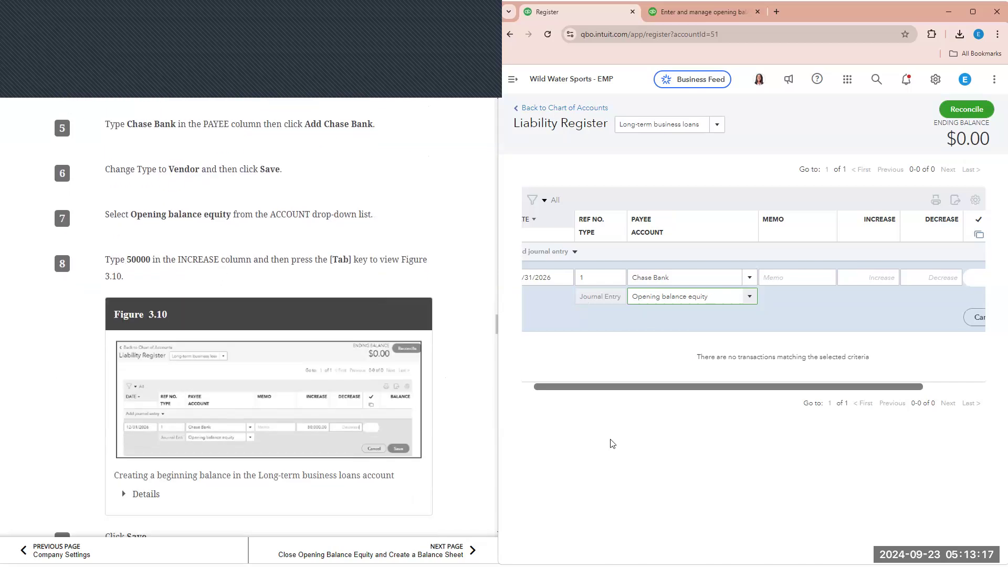
left_click_drag(727, 387, 782, 386)
left_click(799, 281)
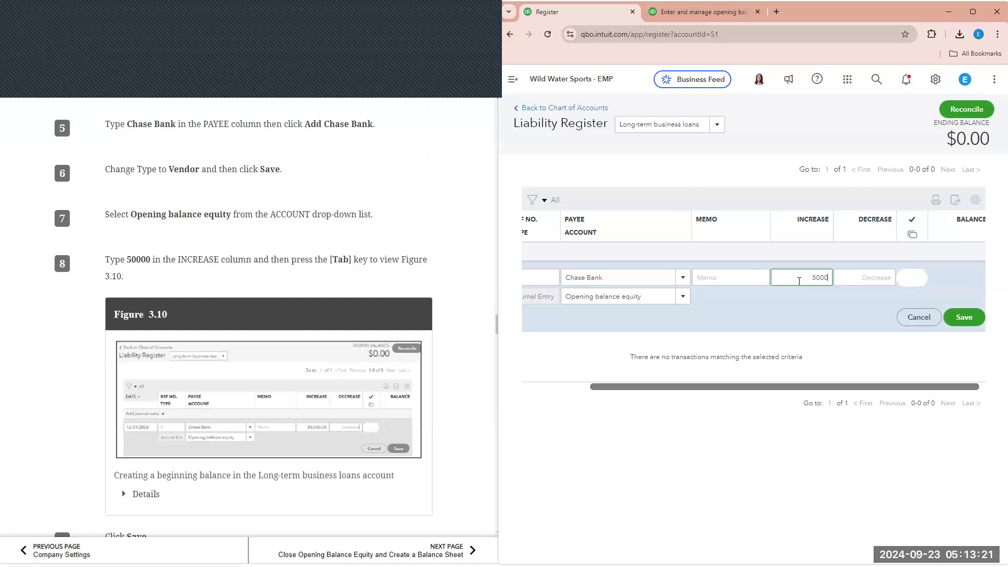
key("Tab")
scroll(443, 368, "down", 1)
scroll(442, 368, "down", 2)
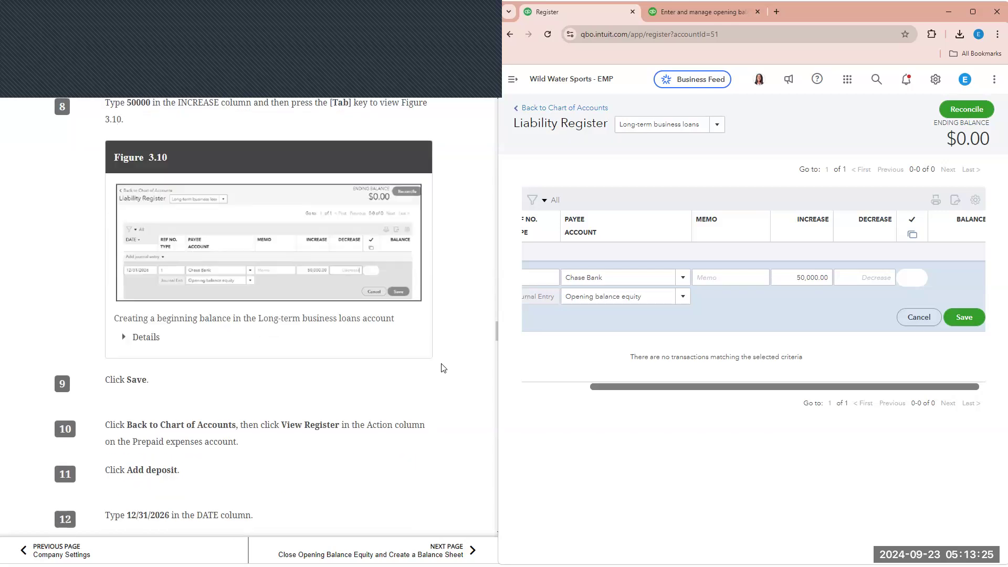
left_click(962, 317)
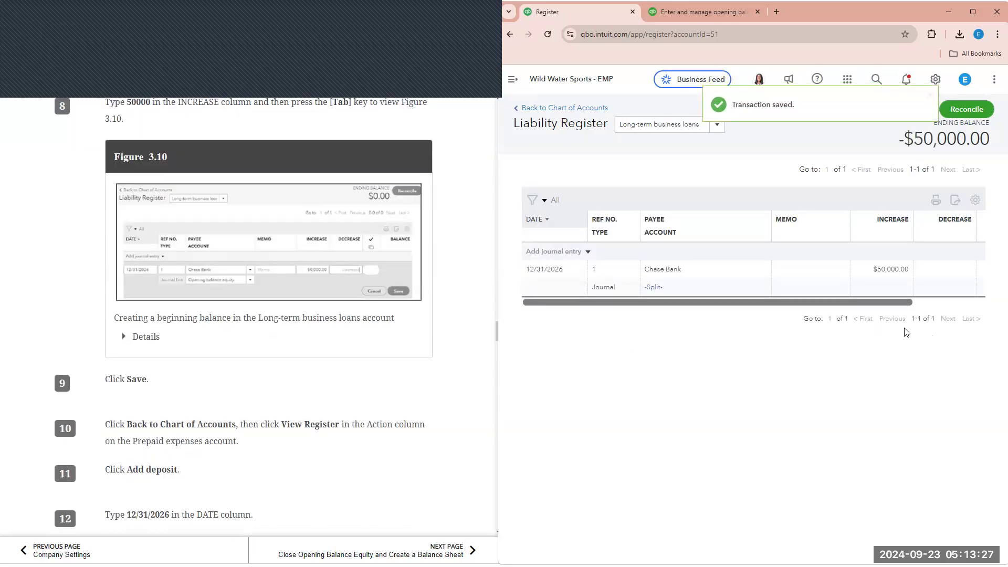
- Return to the chart of accounts and open the register of the Prepaid expenses account
left_click(595, 114)
scroll(369, 317, "down", 1)
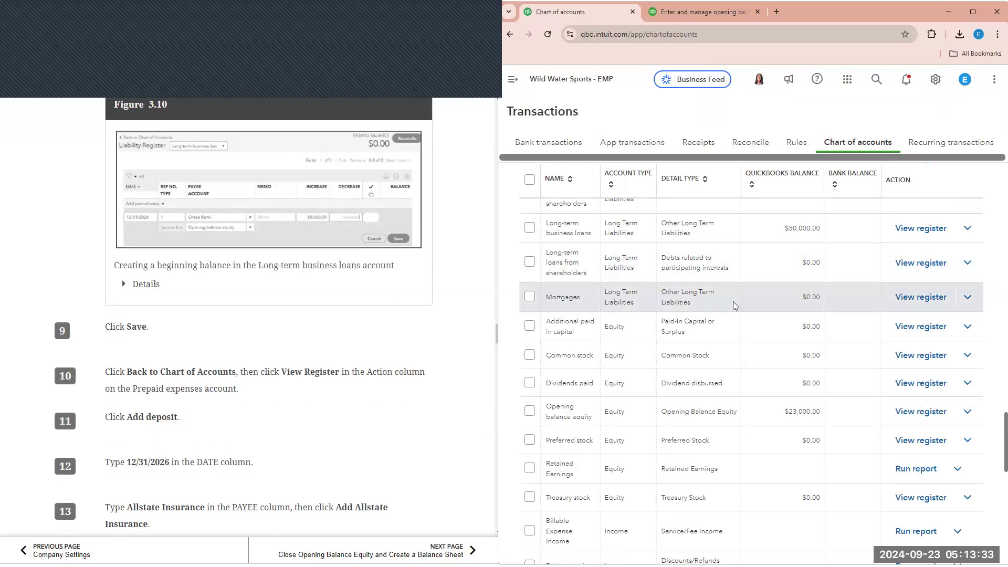
scroll(731, 307, "up", 6)
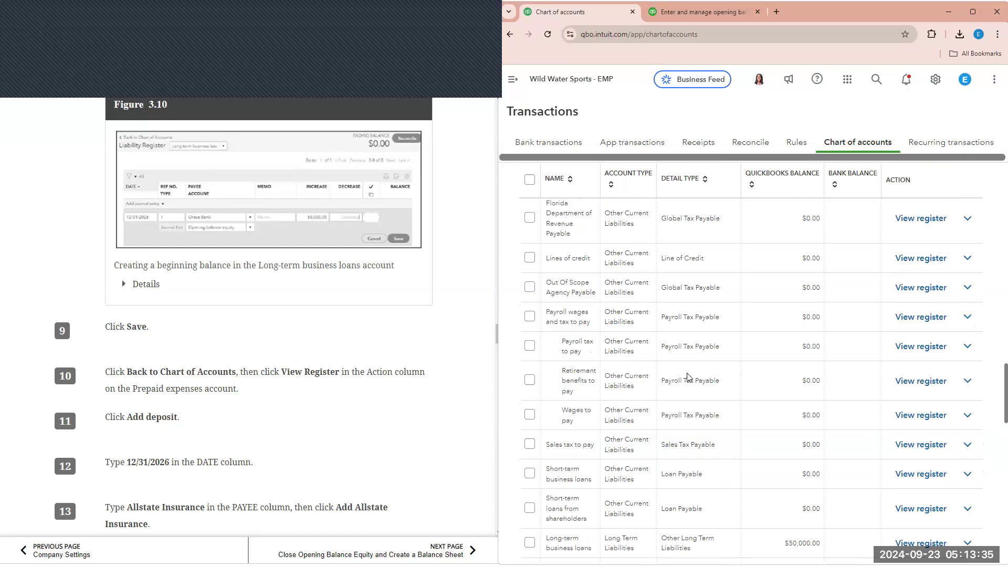
scroll(688, 377, "up", 15)
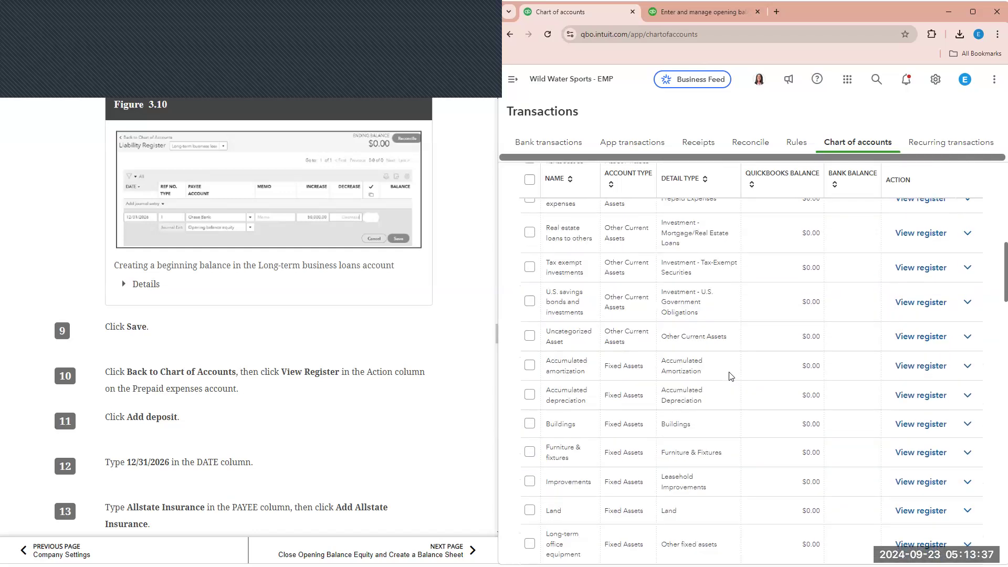
scroll(731, 377, "up", 3)
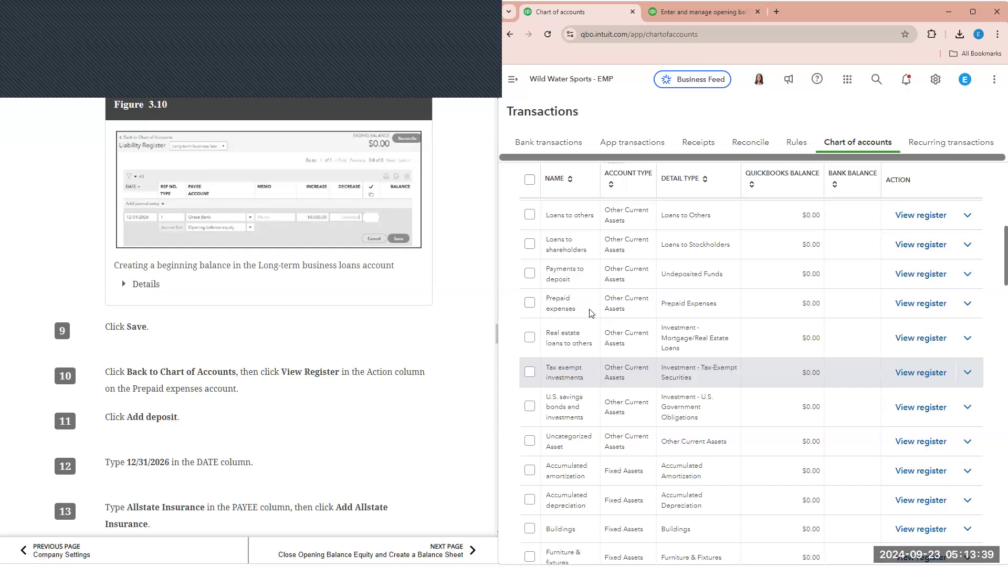
left_click(920, 304)
left_click(725, 200)
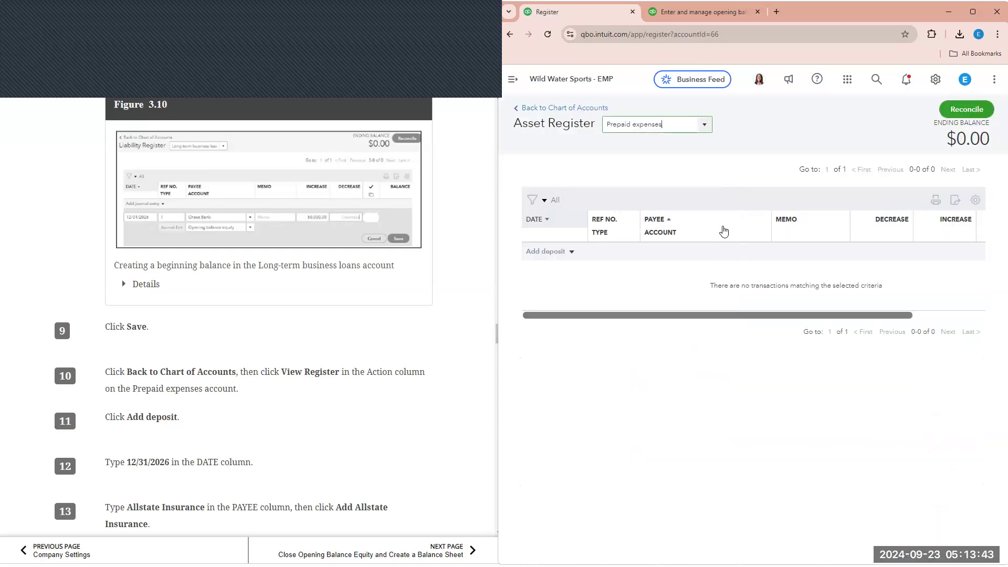
- Add a deposit entry dated 12/31/2026 to the Prepaid expenses register
left_click(546, 251)
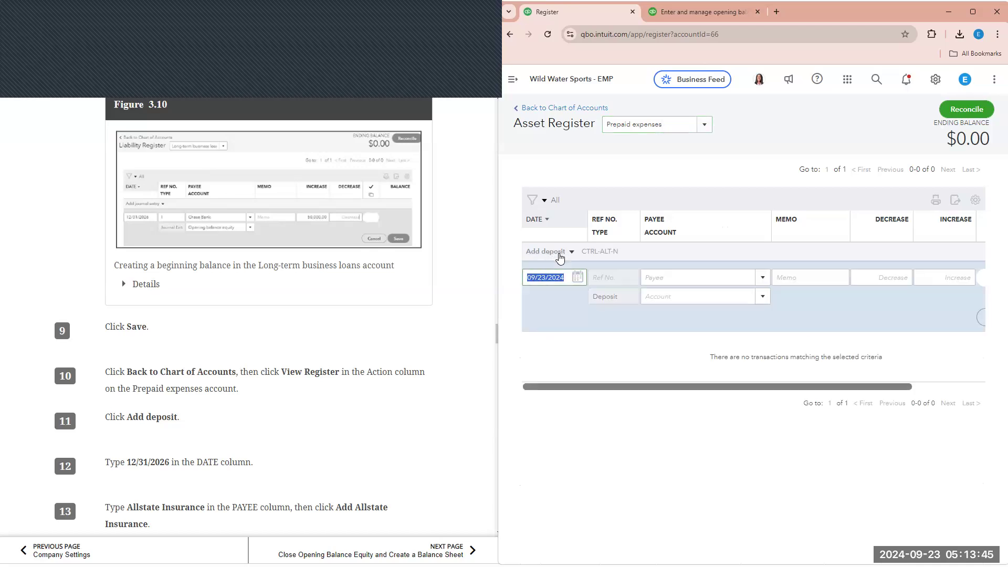
type("12/31/26")
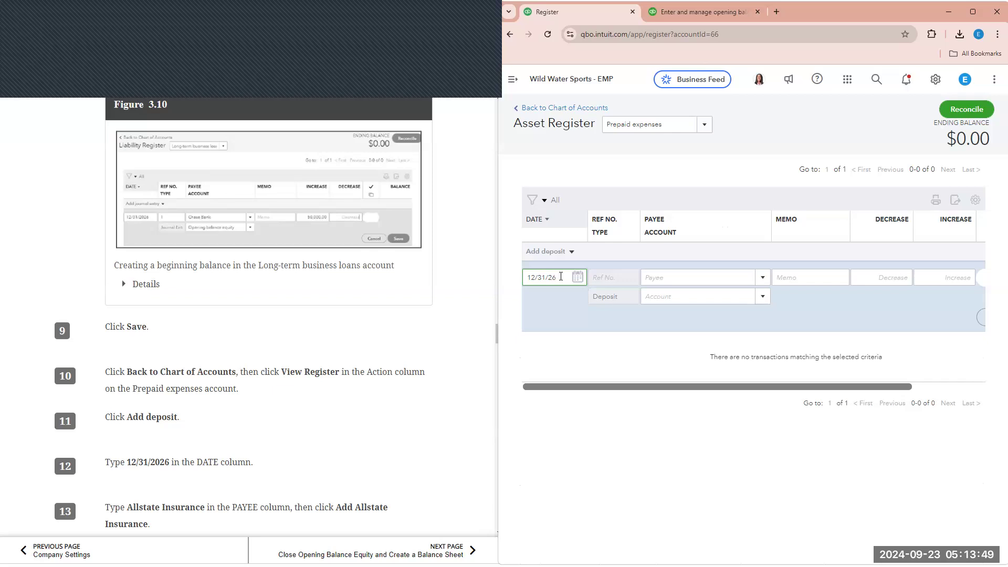
scroll(432, 341, "down", 2)
- Enter Allstate Insurance as the deposit's payee and save it as a new name of type Vendor
left_click(695, 272)
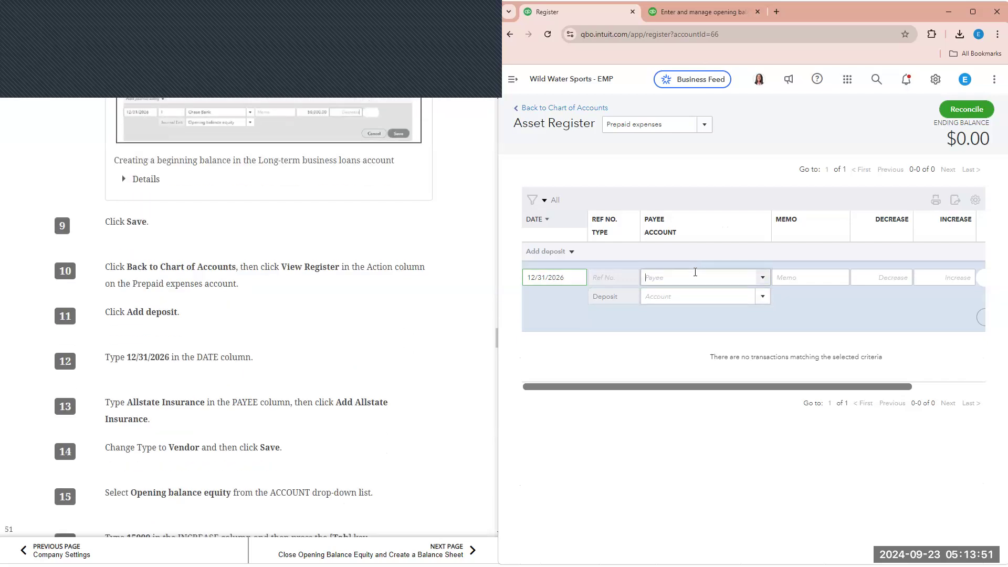
type("A")
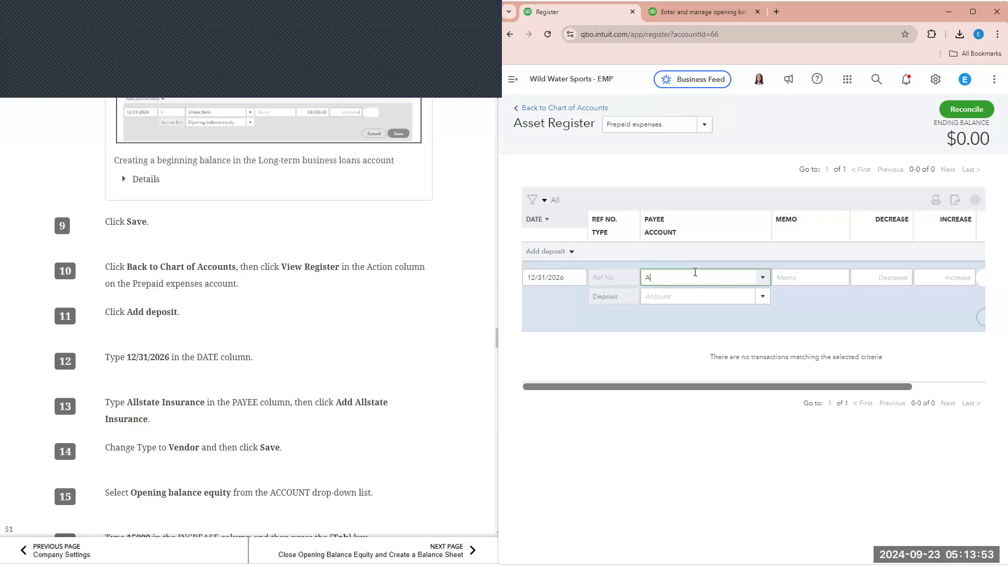
type("llstate Insu")
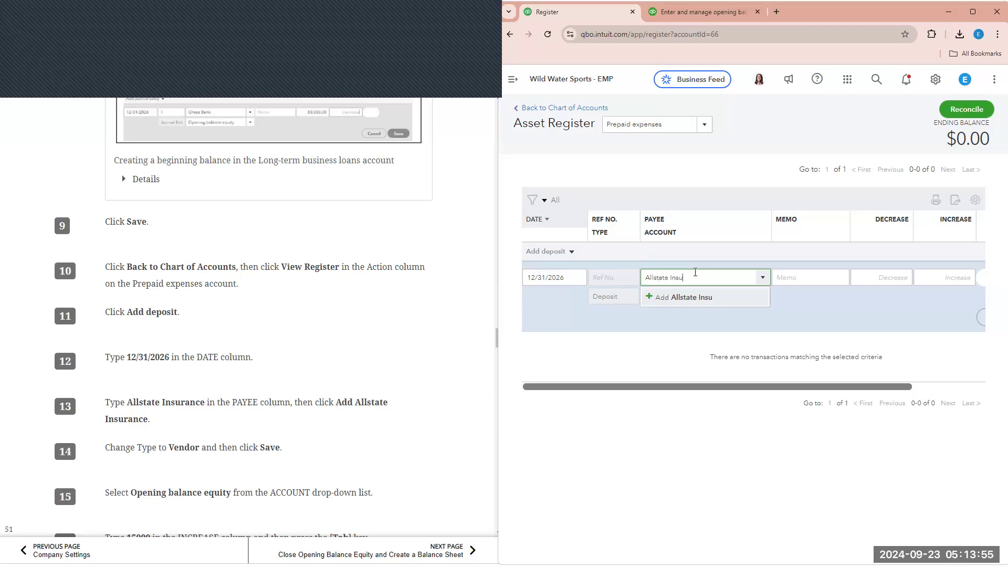
type("rance")
left_click(693, 297)
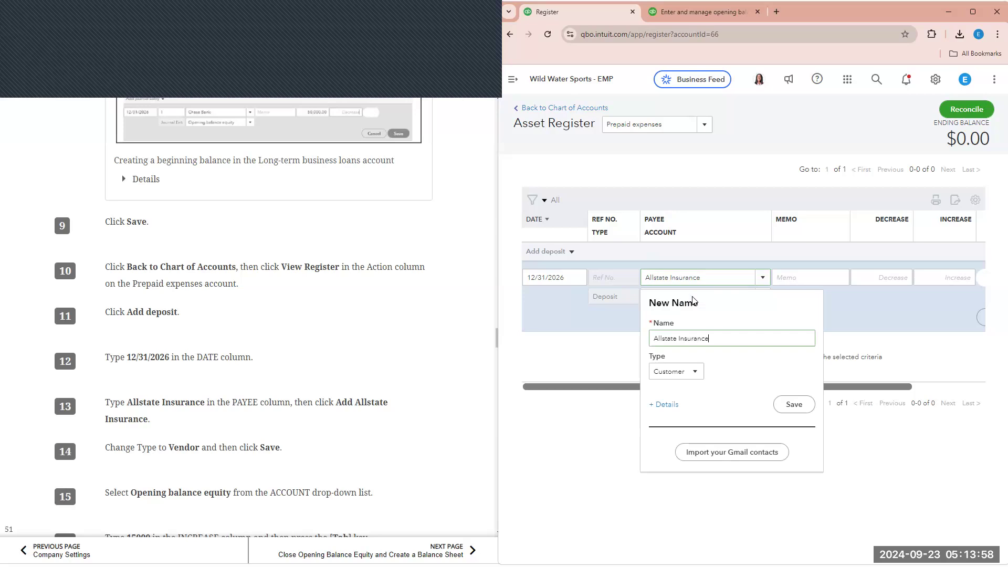
left_click(693, 375)
left_click(680, 407)
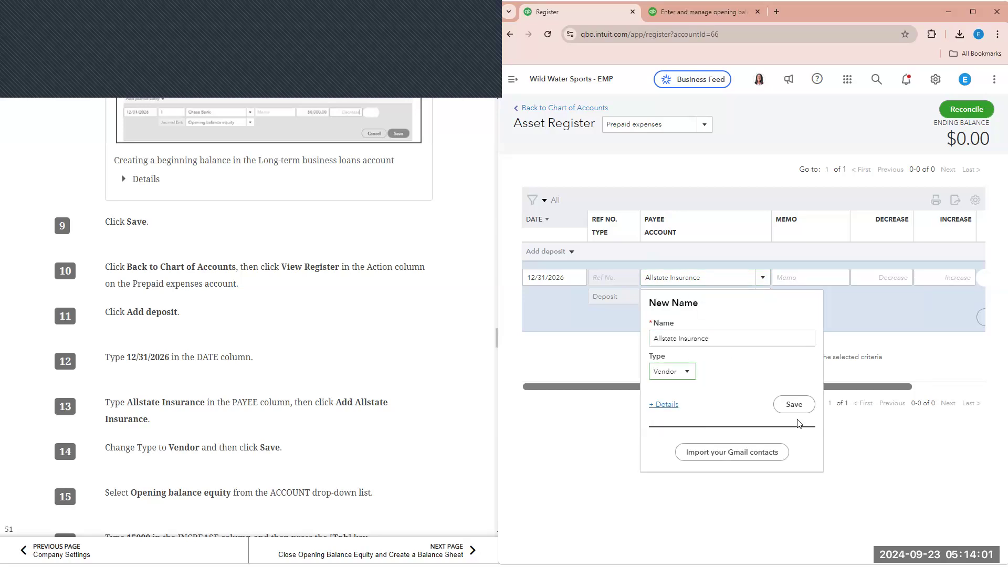
left_click(794, 404)
- Assign the Allstate Insurance deposit to the Opening balance equity account
scroll(465, 371, "down", 1)
left_click(741, 293)
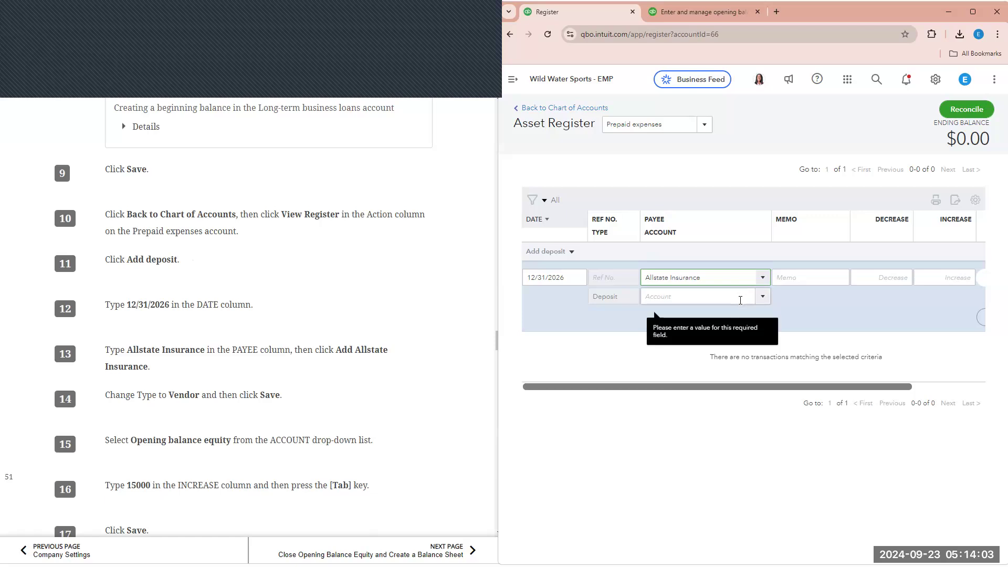
left_click(762, 298)
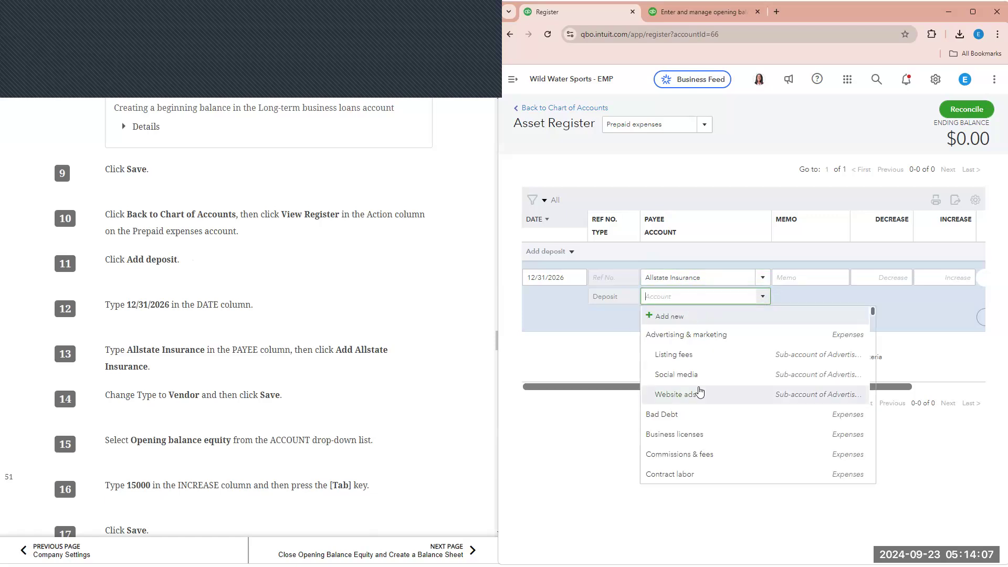
scroll(698, 391, "down", 1)
type("poen")
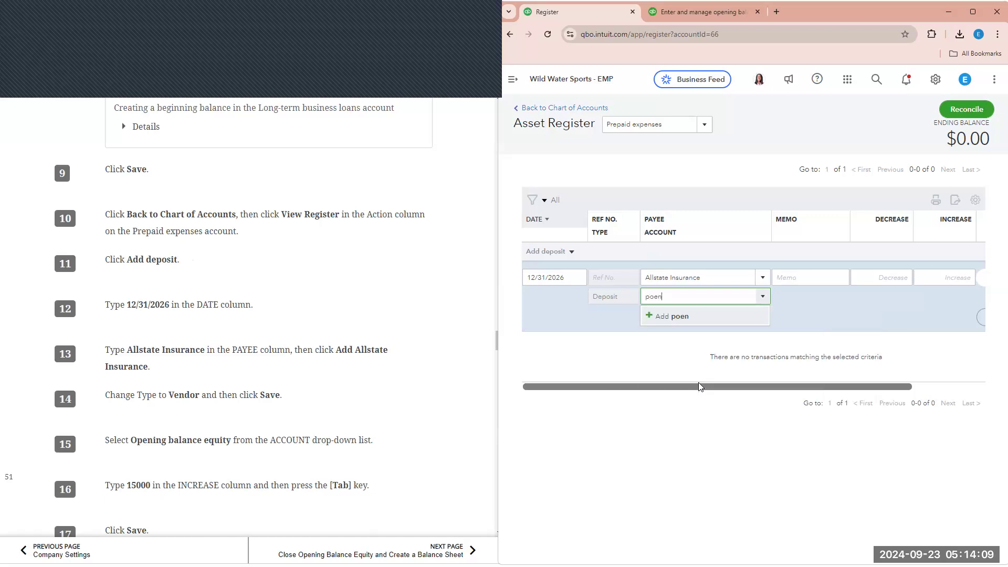
key("BackSpace")
type("open")
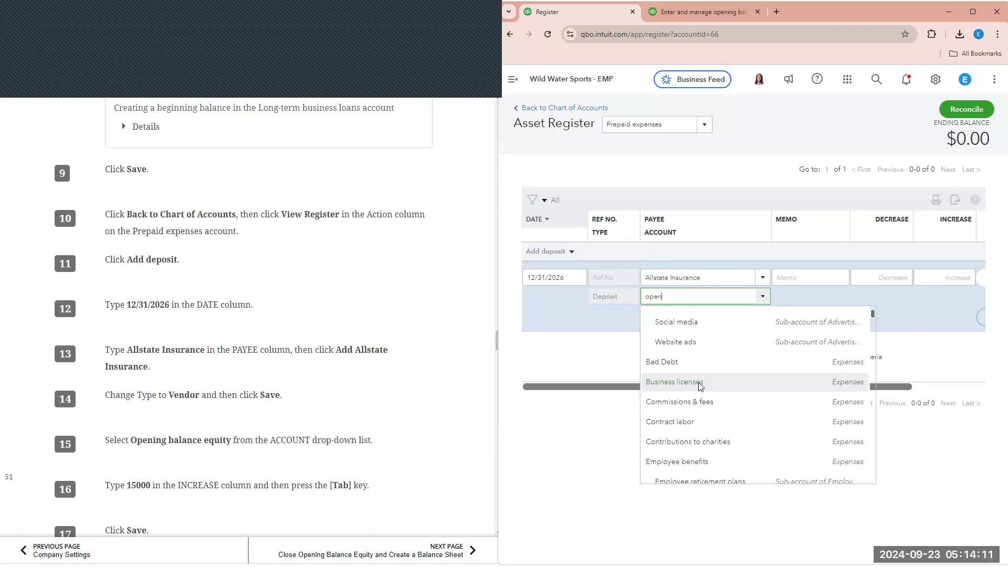
left_click(710, 334)
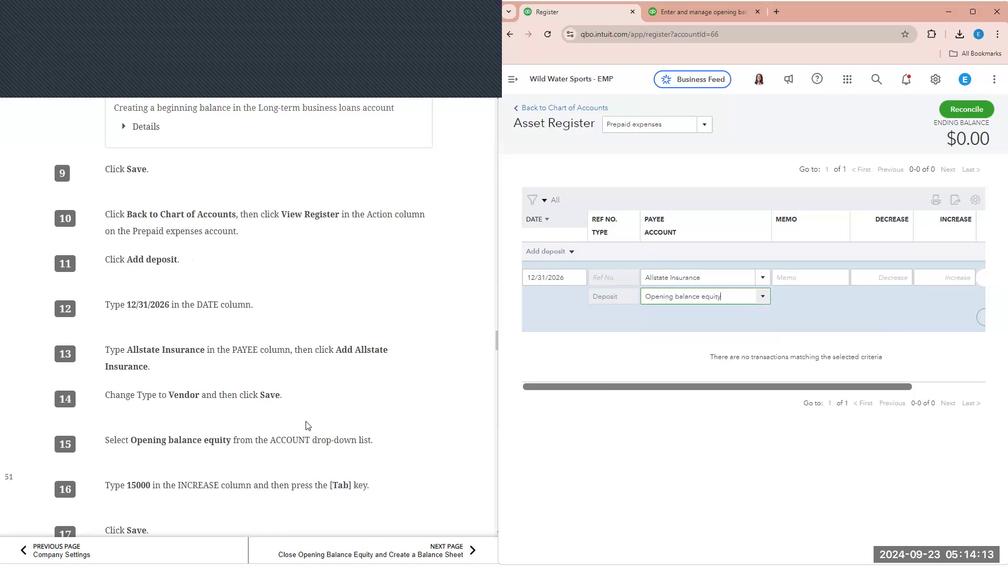
- Enter an increase of 15000 for the Allstate Insurance deposit and save the transaction
scroll(309, 425, "down", 1)
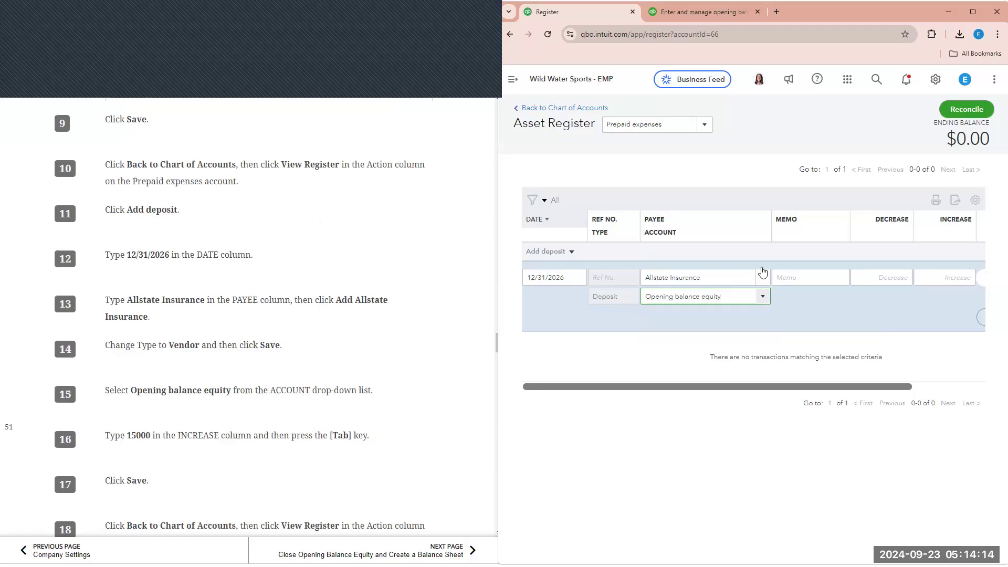
left_click(933, 274)
type("15000")
key("Tab")
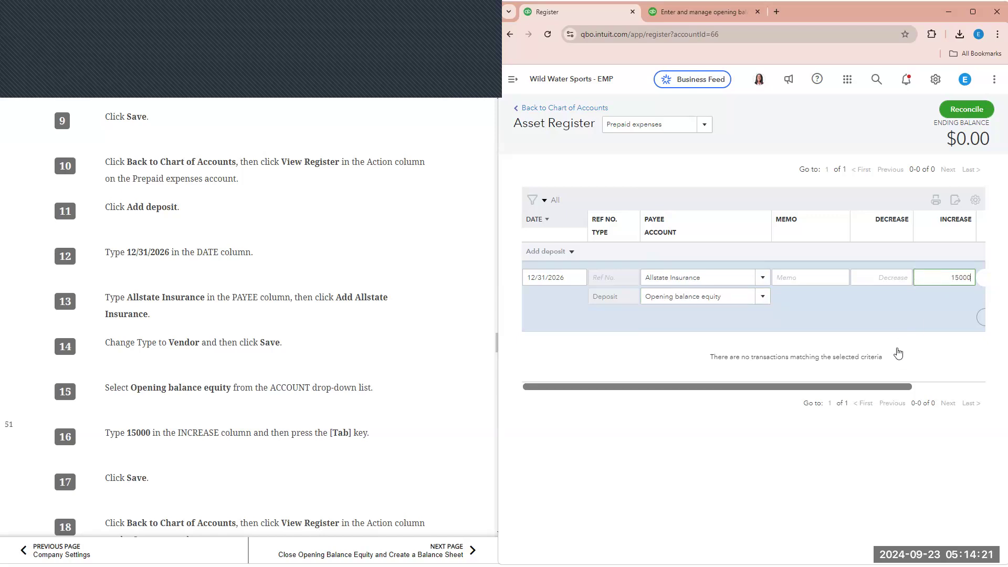
scroll(402, 511, "down", 1)
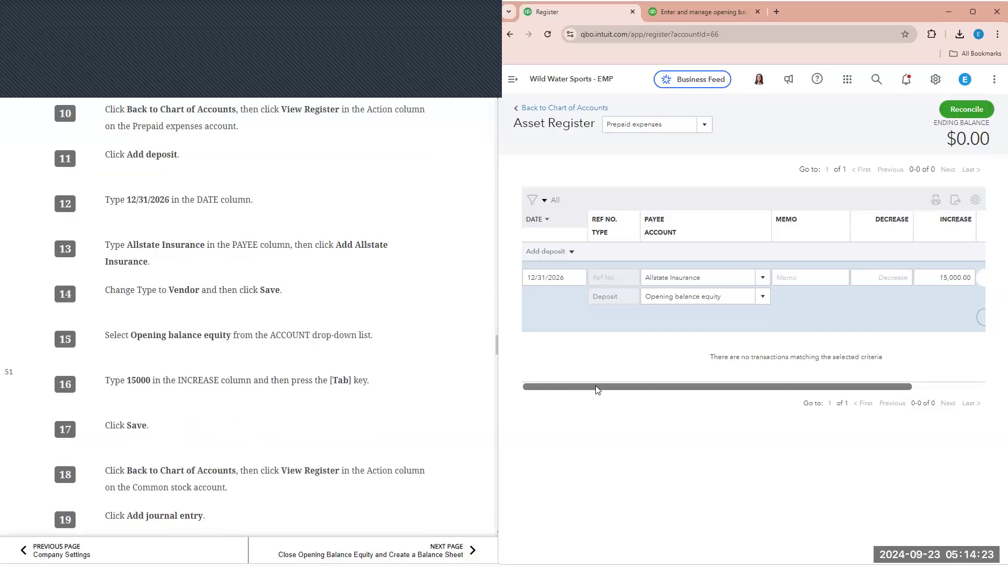
left_click_drag(606, 387, 764, 389)
left_click(953, 315)
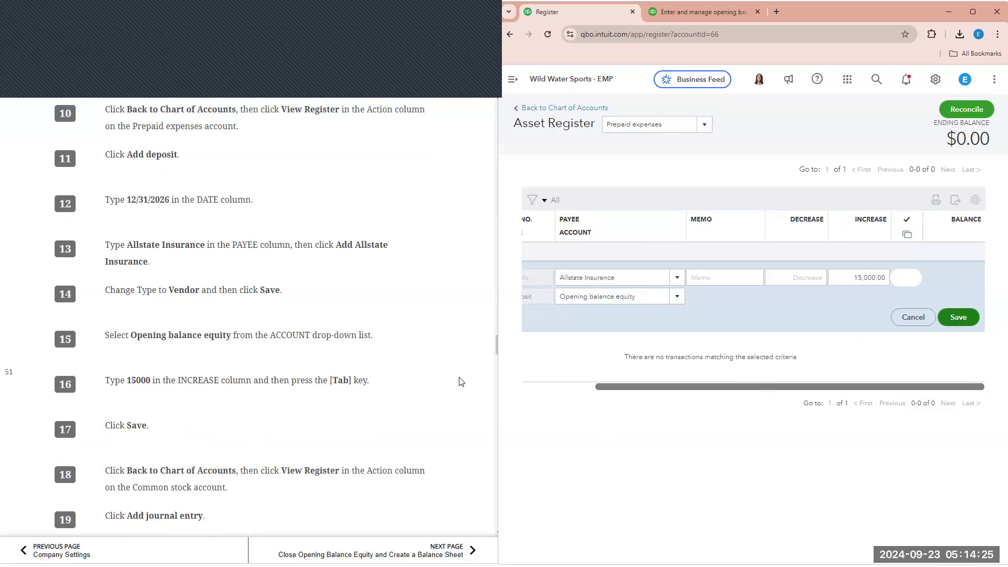
- Open the Common stock account's register from the chart of accounts, filtering the account list by "comm"
scroll(393, 367, "down", 2)
scroll(393, 368, "down", 1)
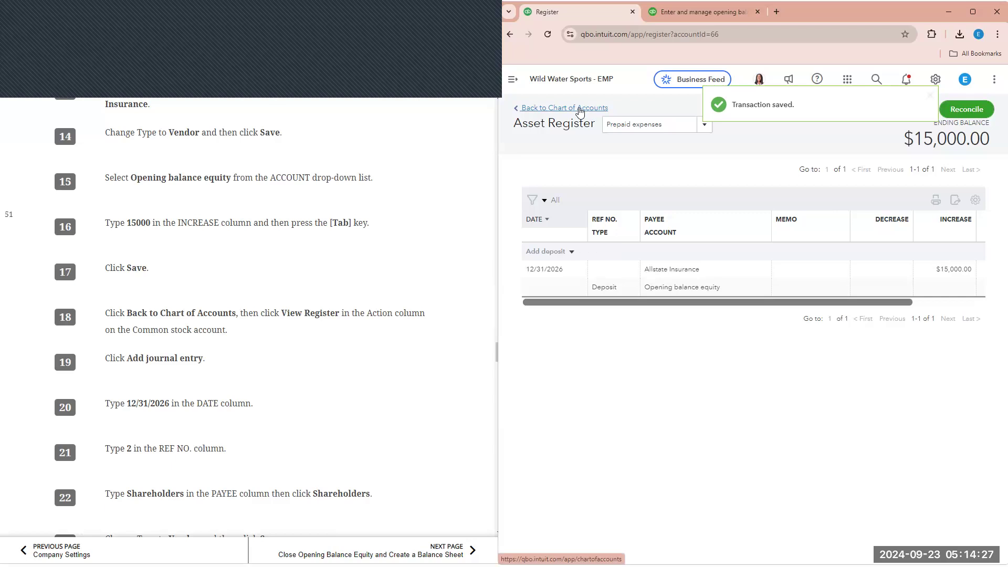
left_click(579, 108)
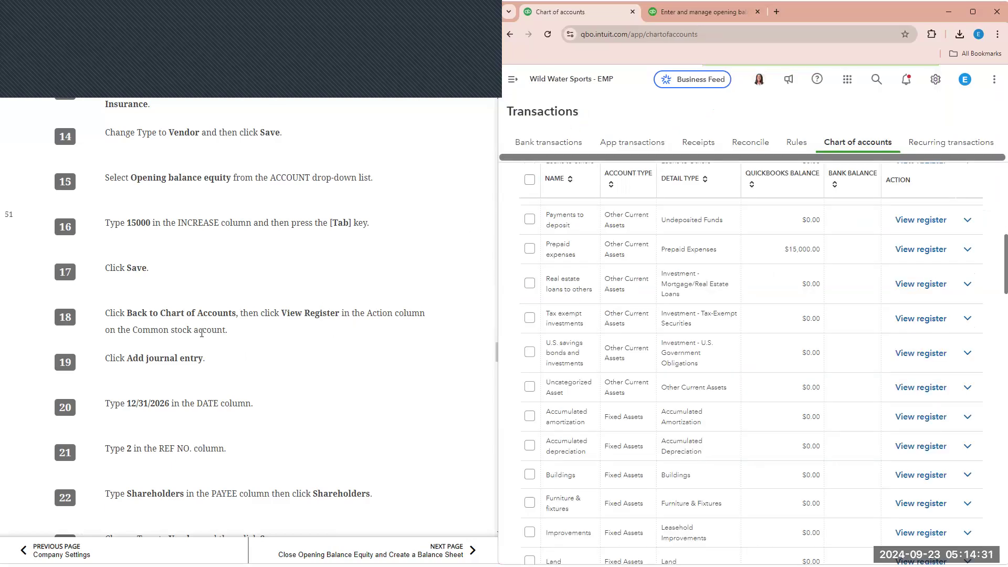
scroll(637, 329, "down", 3)
scroll(637, 329, "down", 10)
scroll(632, 369, "up", 15)
scroll(641, 416, "down", 1)
scroll(649, 357, "up", 1)
left_click(656, 277)
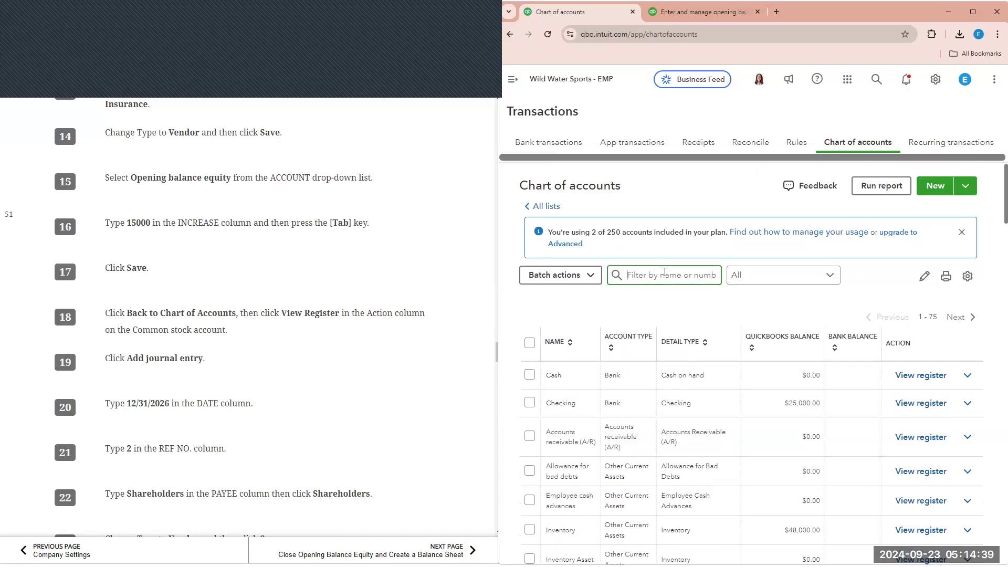
type("comm")
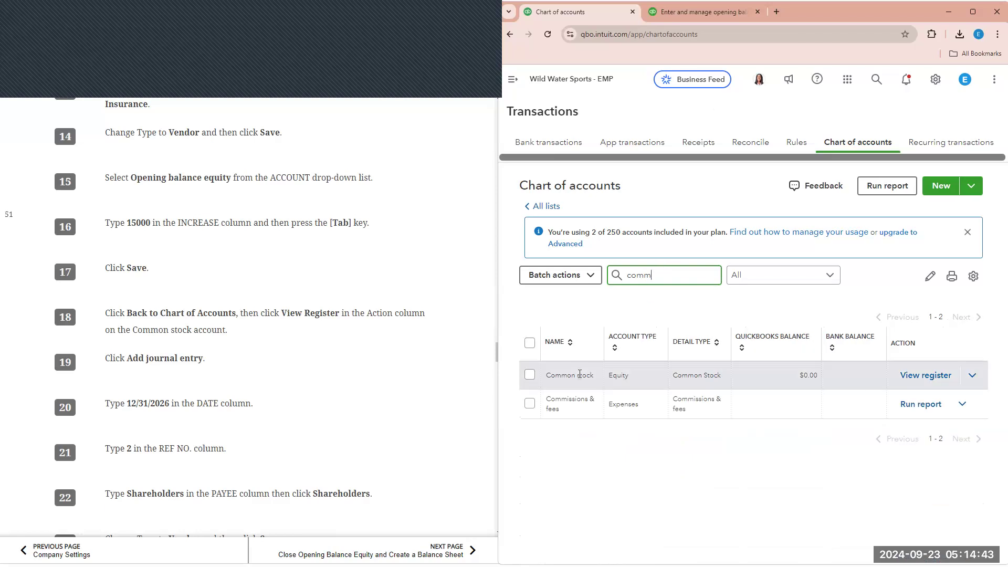
left_click(927, 376)
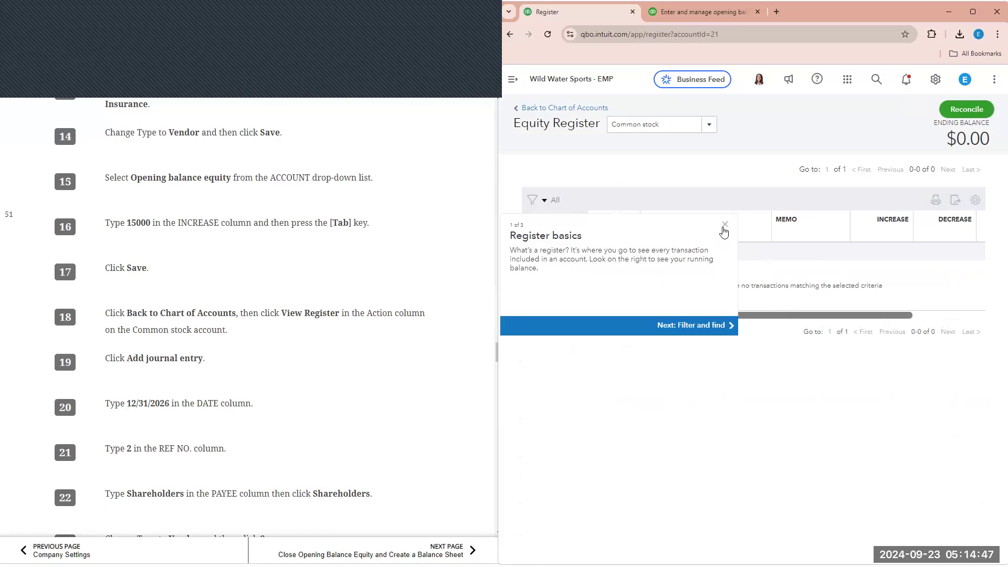
left_click(720, 229)
- Add a journal entry dated 12/31/2026 to the Common stock register
left_click(573, 258)
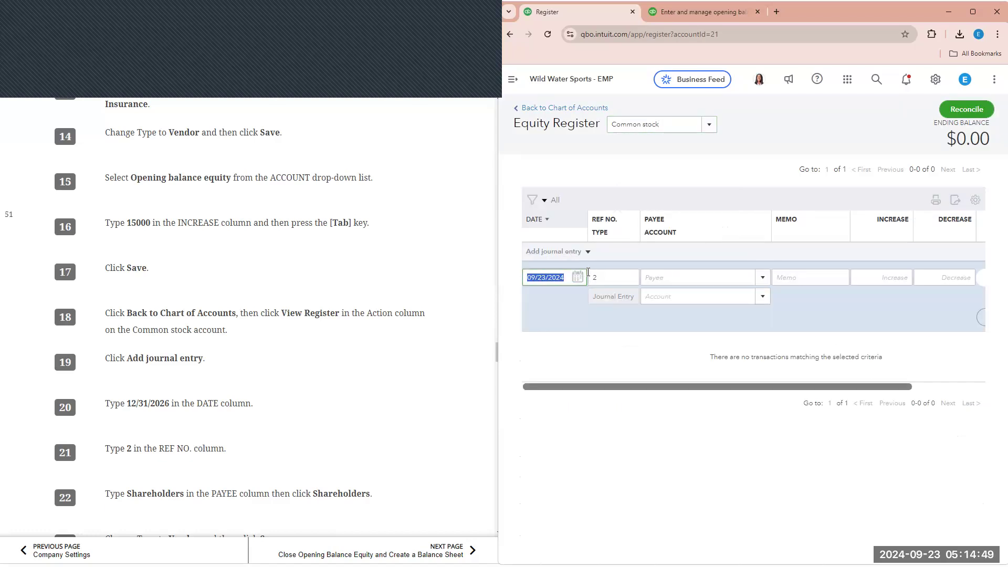
type("12/31")
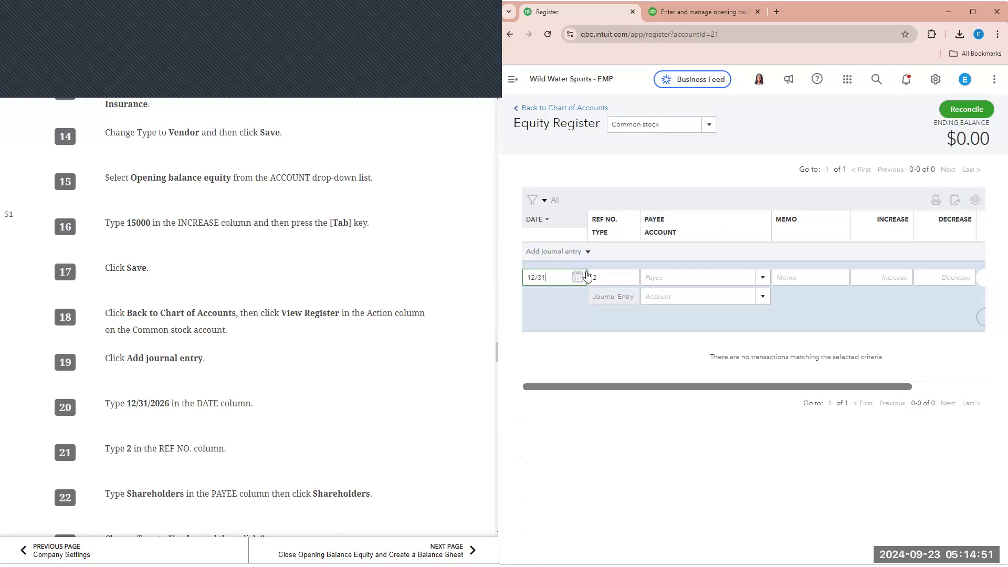
type("/2026")
key("Tab")
scroll(378, 353, "down", 2)
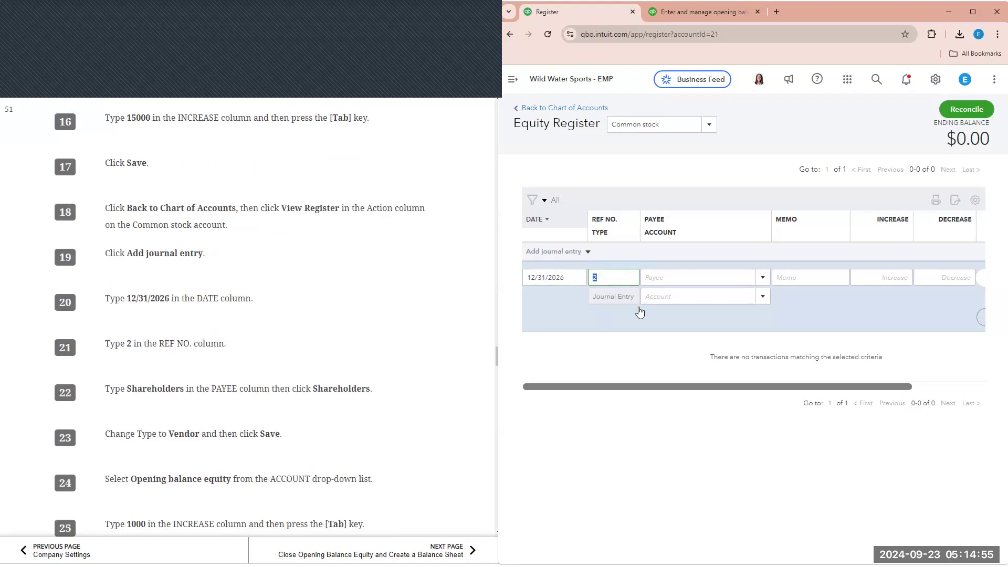
- Enter Shareholders as the journal entry's payee and save it as a new name of type Vendor
left_click(699, 279)
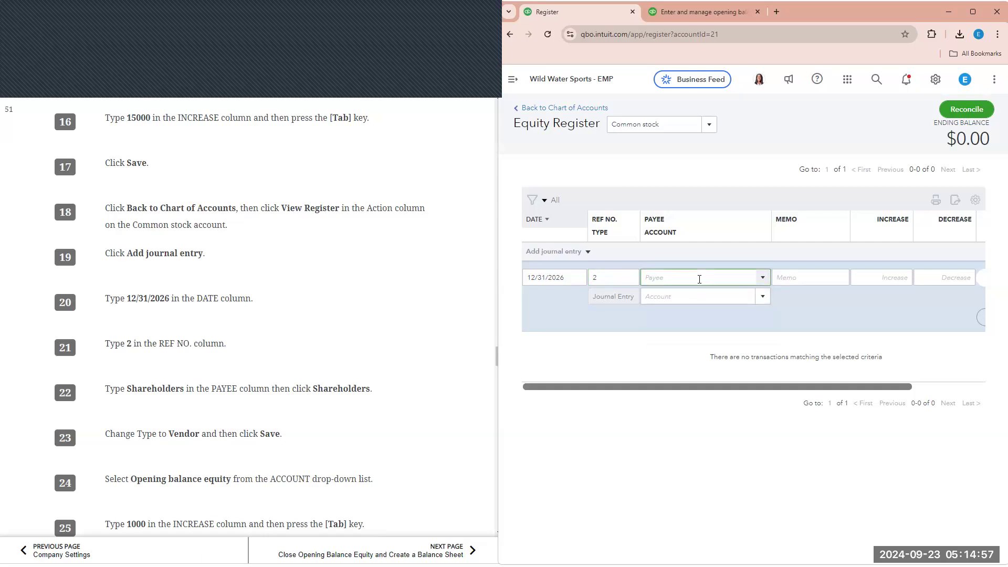
type("Shareholders")
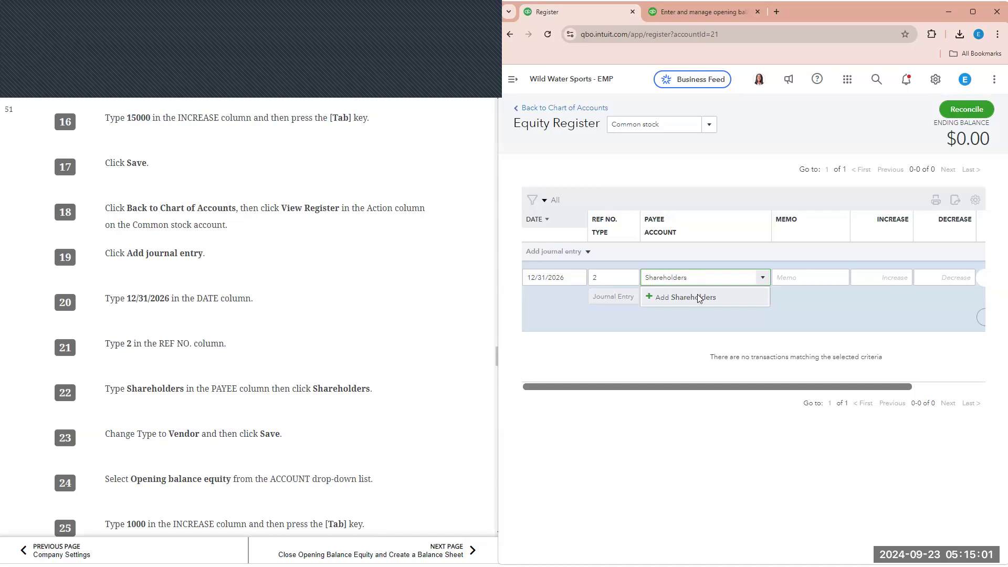
left_click(700, 297)
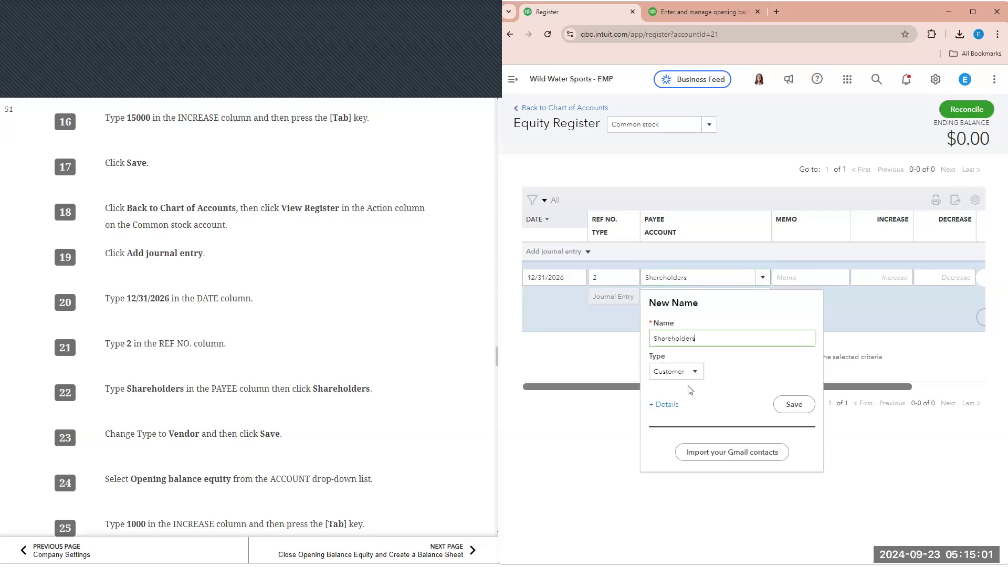
left_click(691, 373)
left_click(668, 406)
left_click(793, 405)
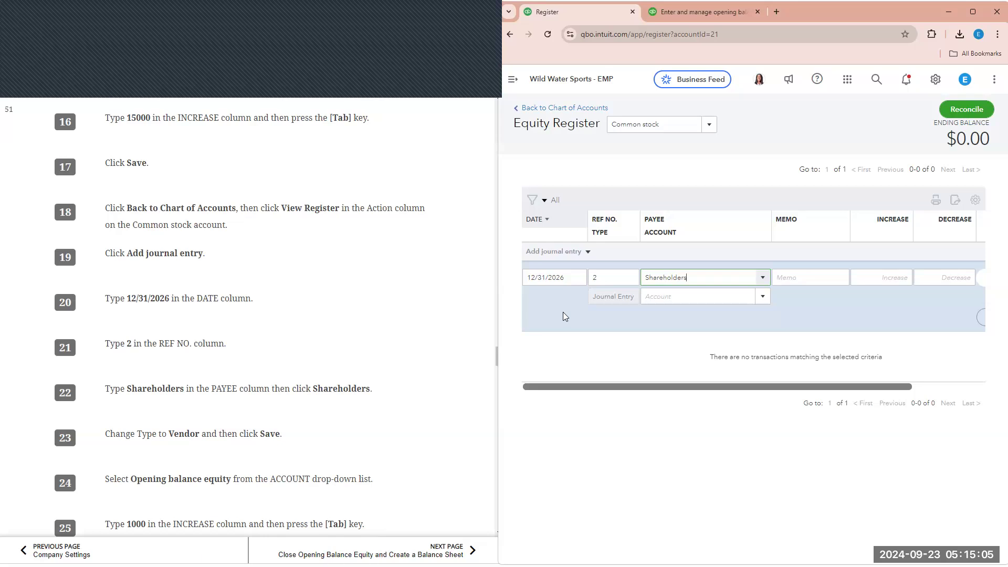
- Assign the Shareholders journal entry to the Opening balance equity account
left_click(728, 297)
type("open")
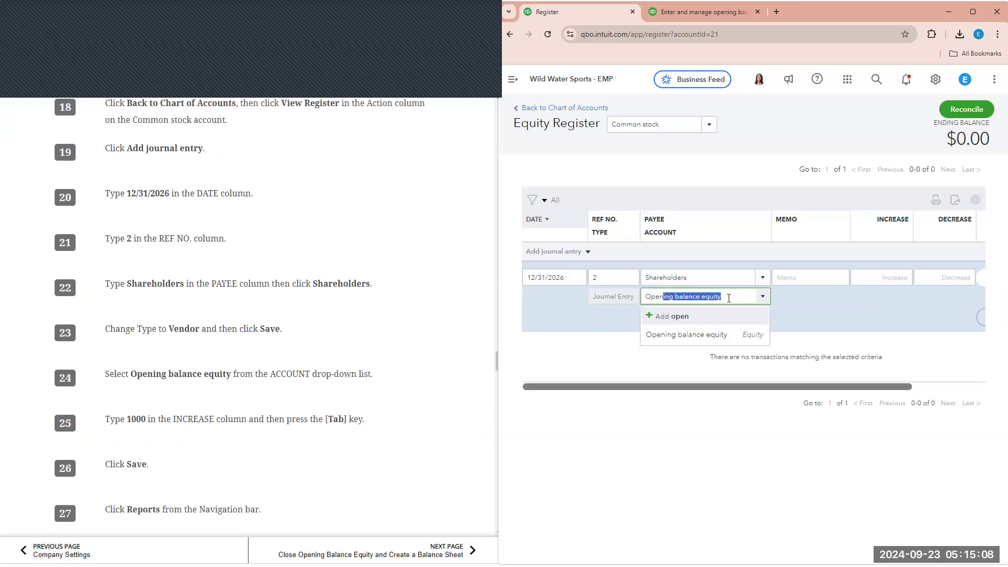
left_click(704, 334)
- Enter an increase of 1000 for the Shareholders journal entry and save the transaction
left_click(895, 277)
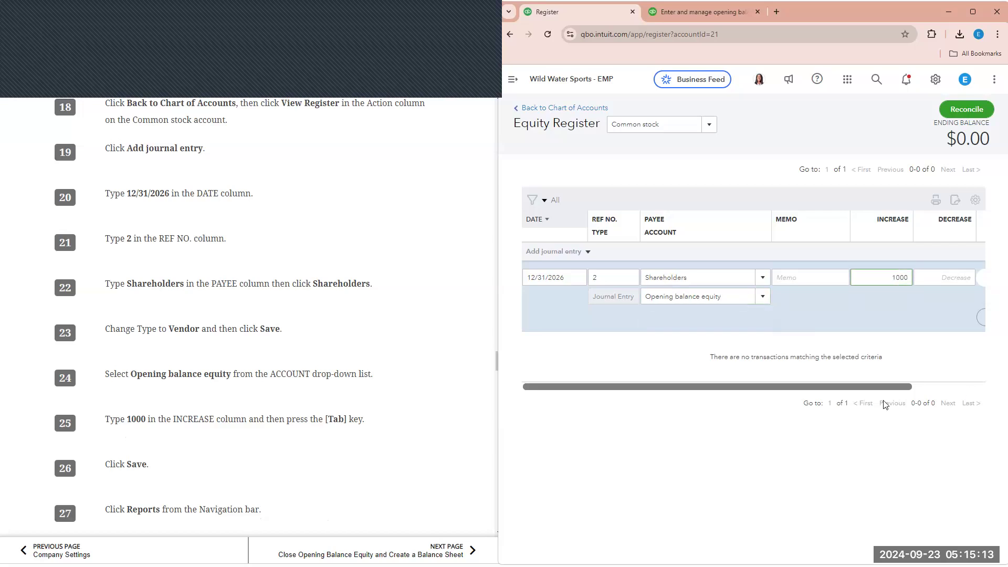
key("Tab")
scroll(441, 355, "down", 3)
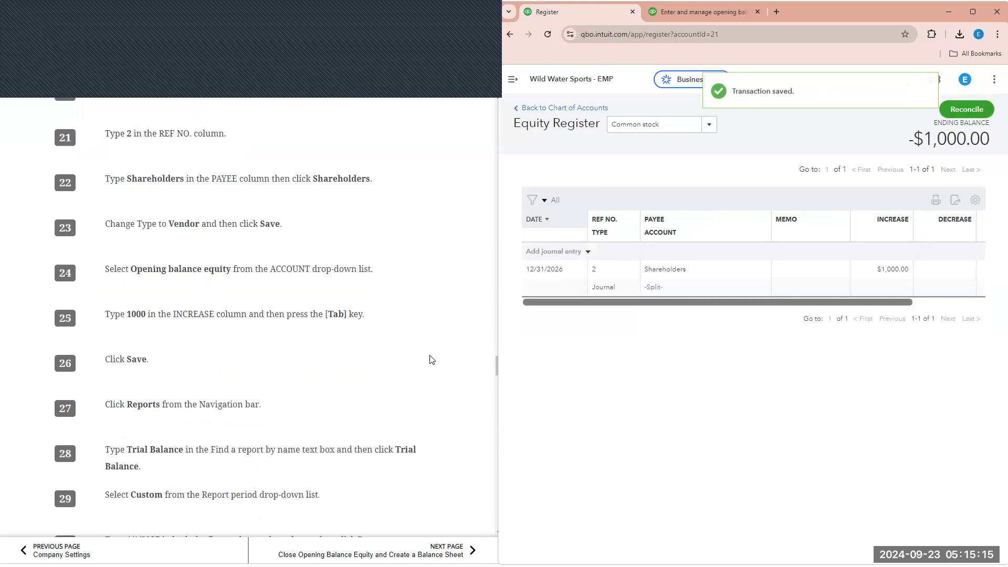
- Find the Trial Balance report by name in Reports and open it
scroll(430, 363, "down", 1)
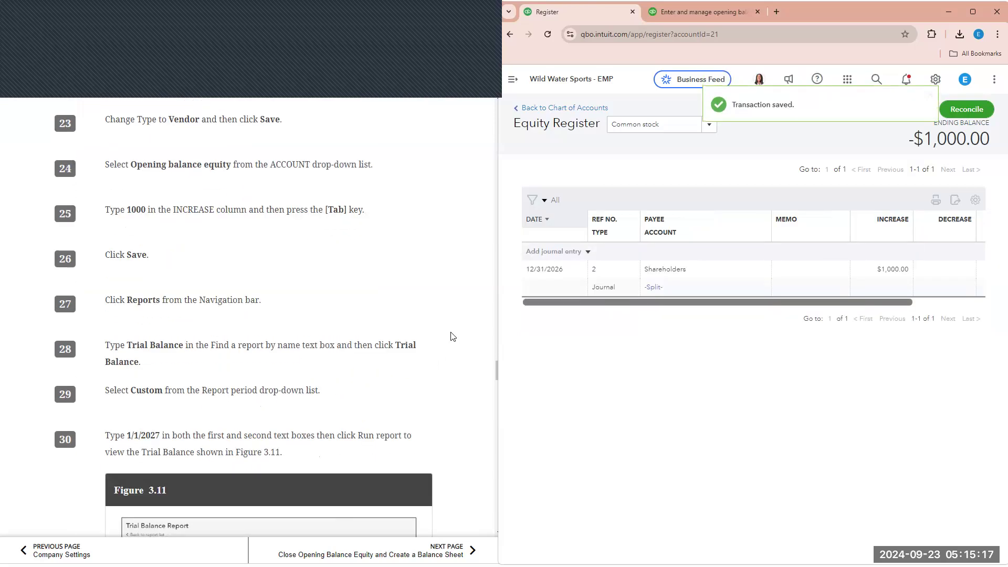
left_click(517, 82)
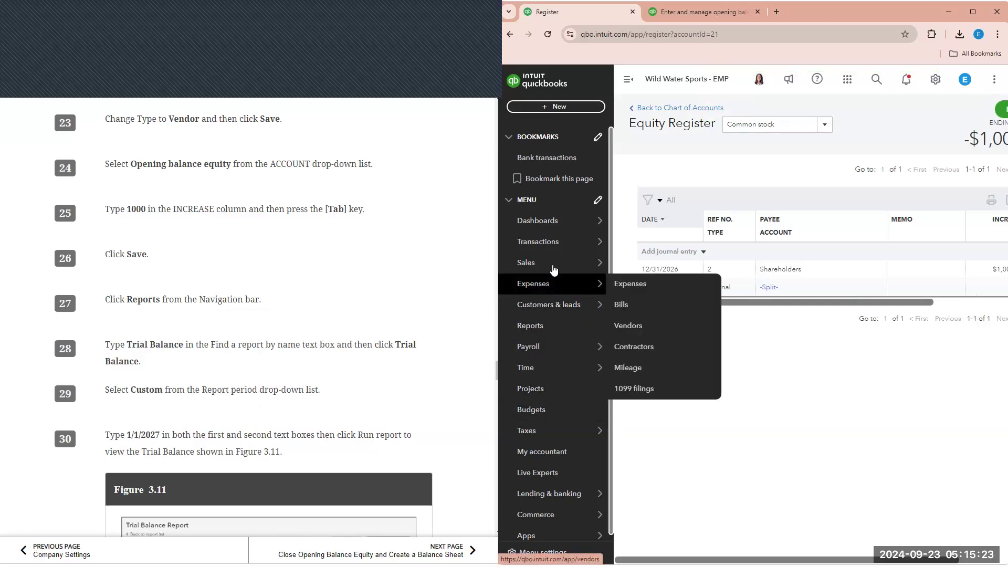
left_click(562, 326)
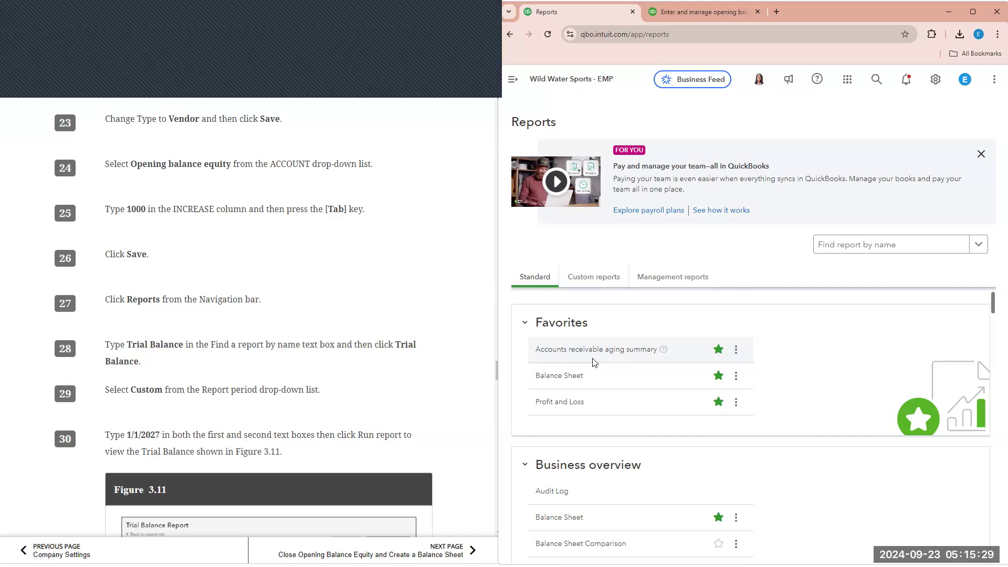
left_click(845, 245)
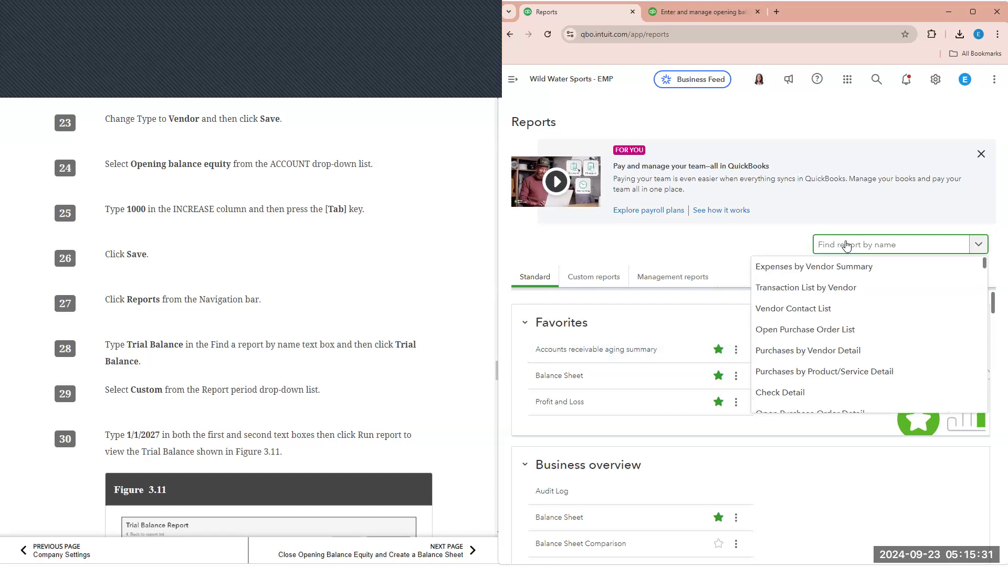
type("tria")
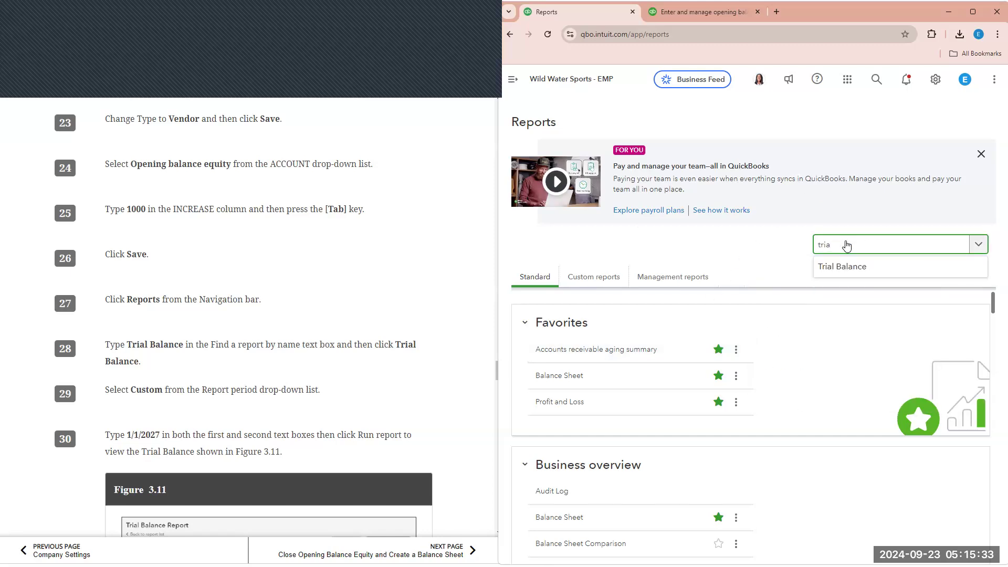
left_click(846, 268)
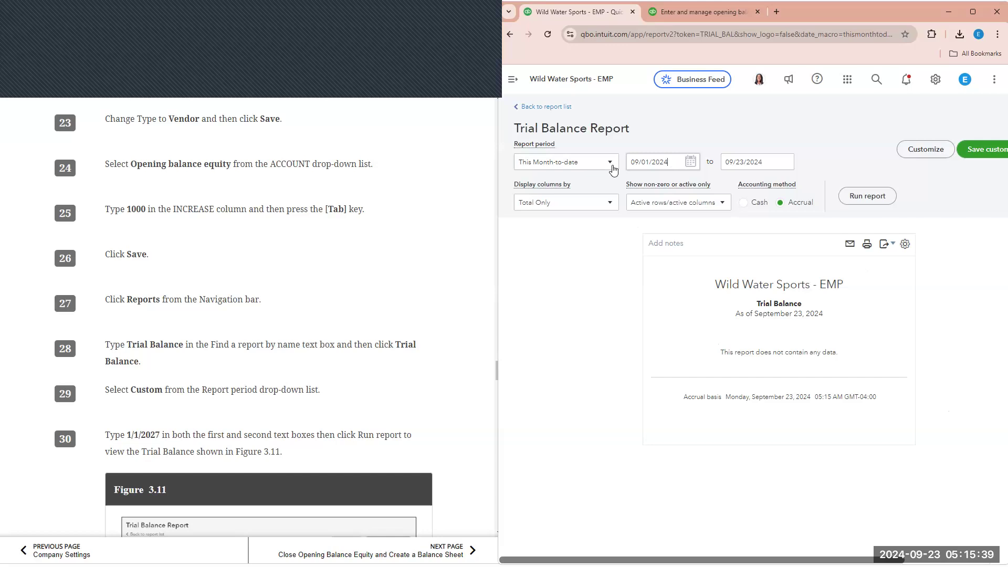
- Run the Trial Balance report for a custom period from 01/01/2027 to 01/01/2027
left_click_drag(670, 163, 614, 171)
type("01")
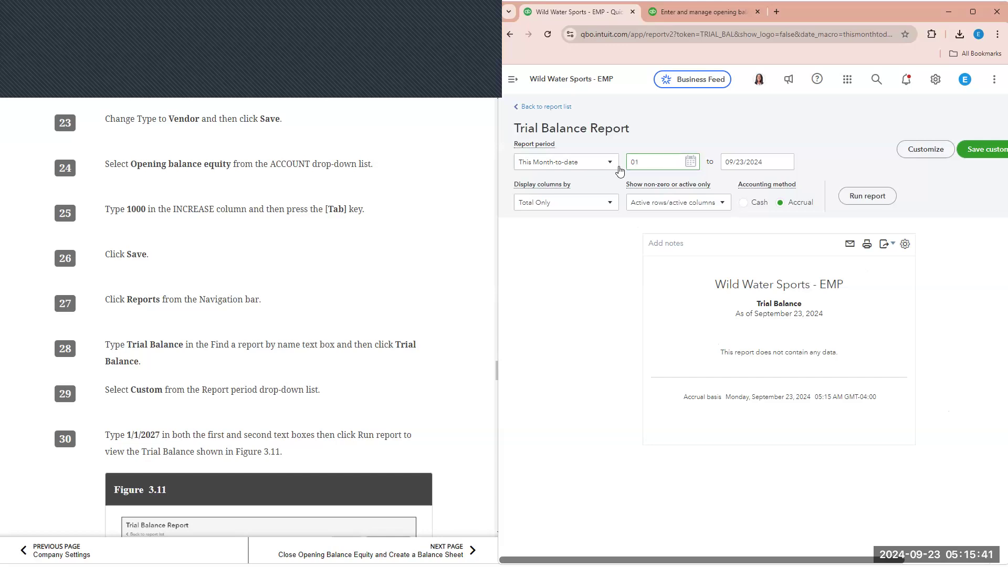
type("/01/2027")
key("Tab")
type("01/")
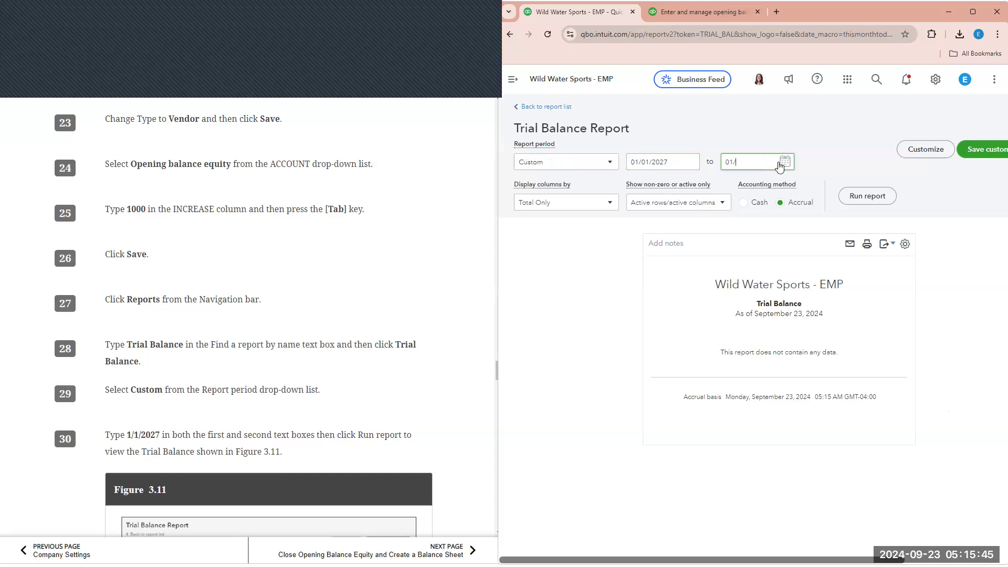
type("01/2027")
left_click(812, 172)
scroll(452, 305, "down", 1)
scroll(453, 309, "down", 3)
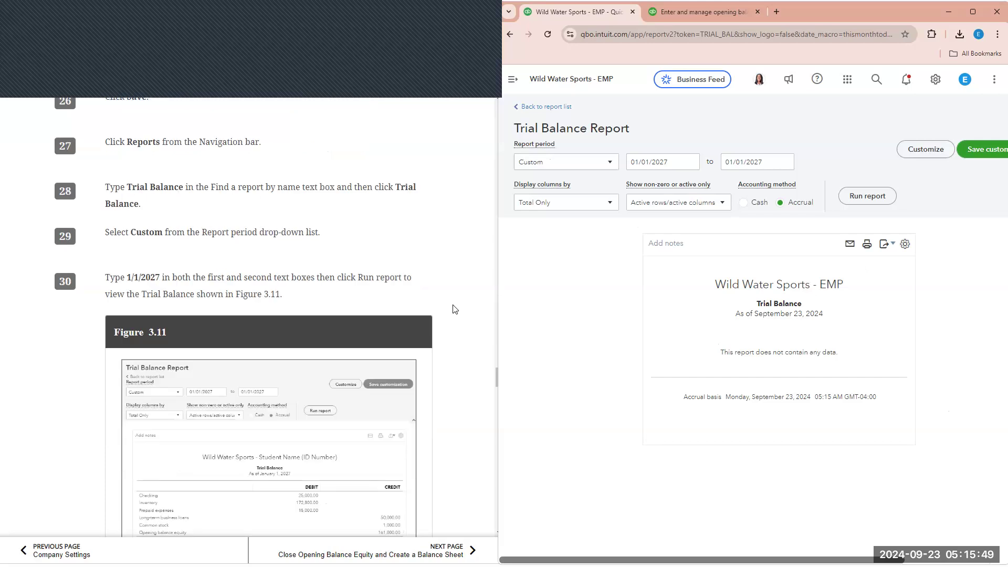
scroll(455, 309, "down", 1)
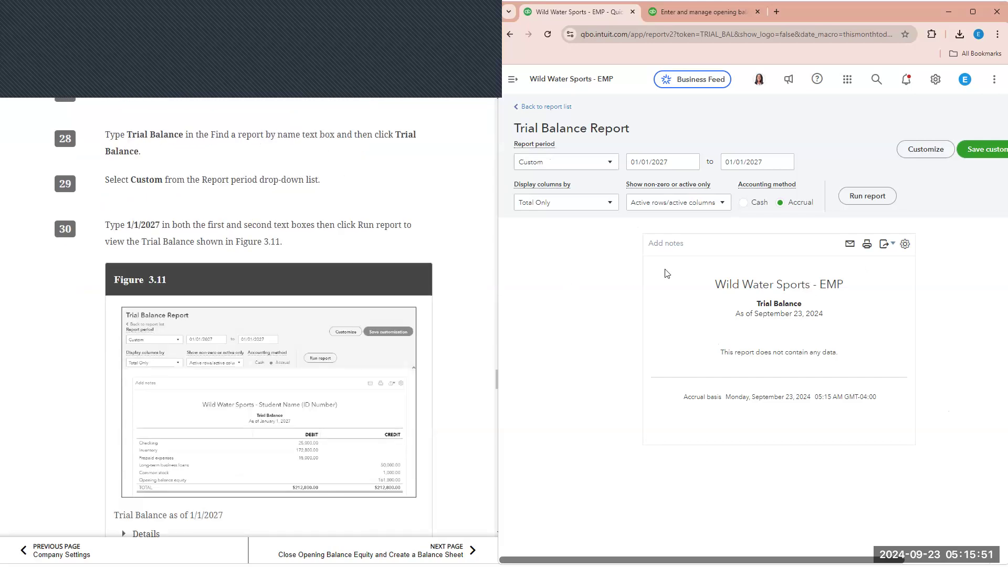
left_click(856, 198)
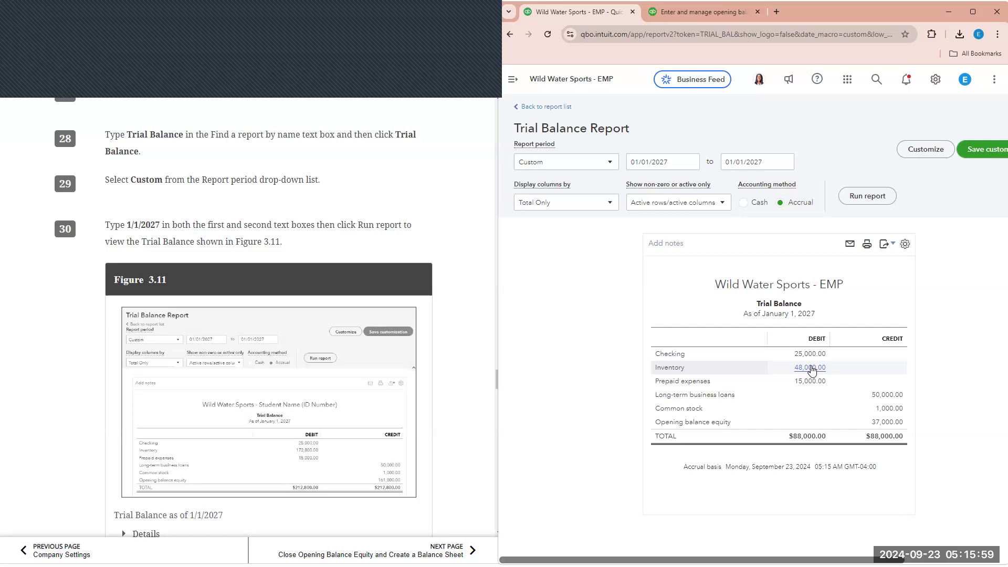
- Compare the Trial Balance with Figure 3.11 and review the textbook's earlier instructions for adding products and services
scroll(441, 420, "down", 1)
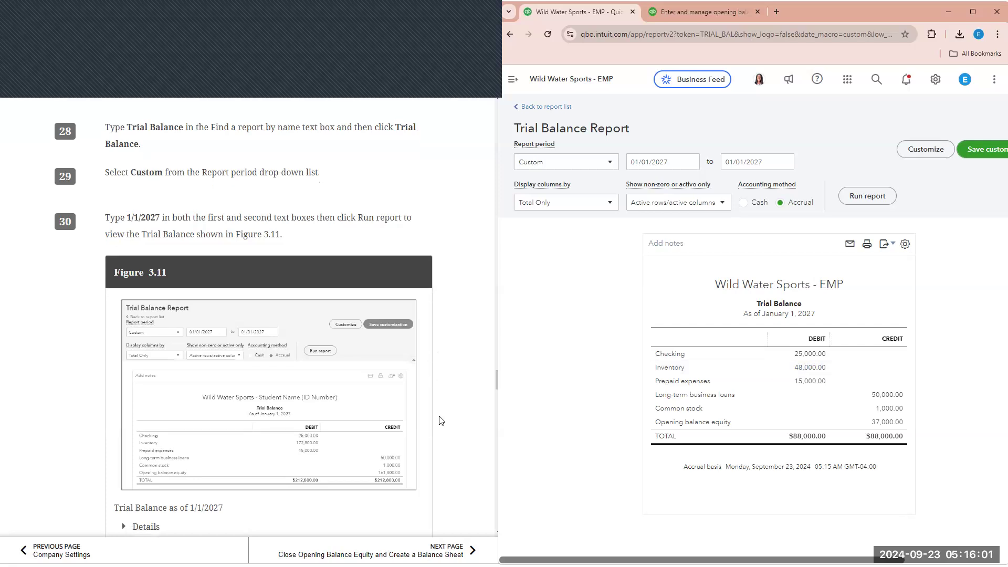
scroll(441, 421, "down", 2)
scroll(441, 419, "up", 20)
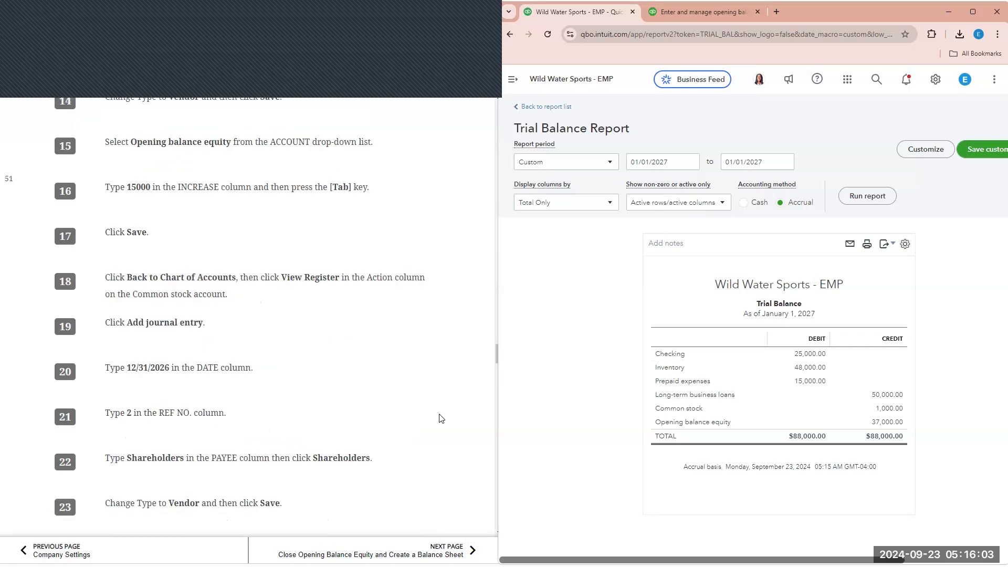
scroll(441, 418, "up", 6)
scroll(441, 418, "down", 20)
scroll(441, 419, "up", 10)
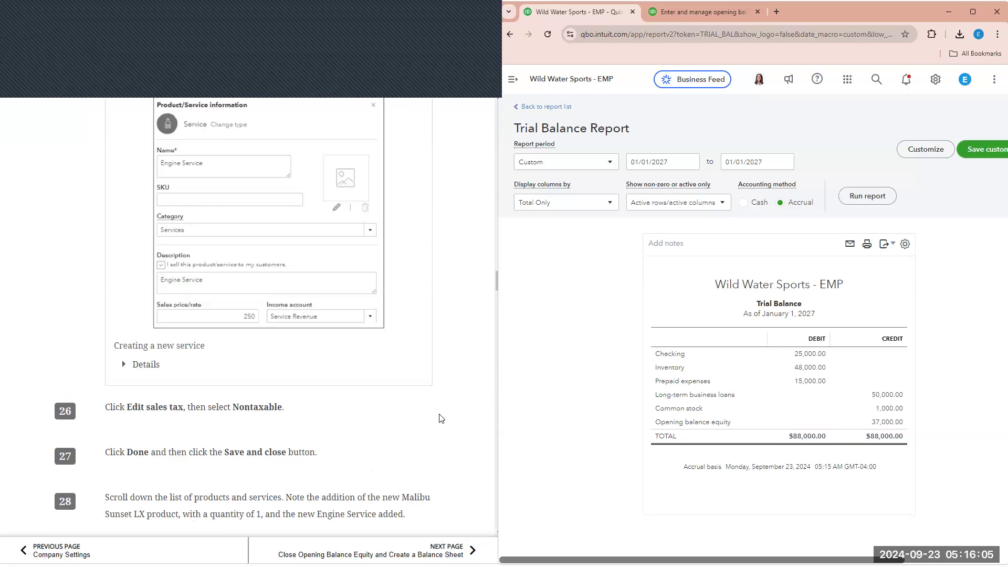
scroll(441, 418, "up", 12)
scroll(440, 422, "down", 4)
scroll(440, 422, "down", 15)
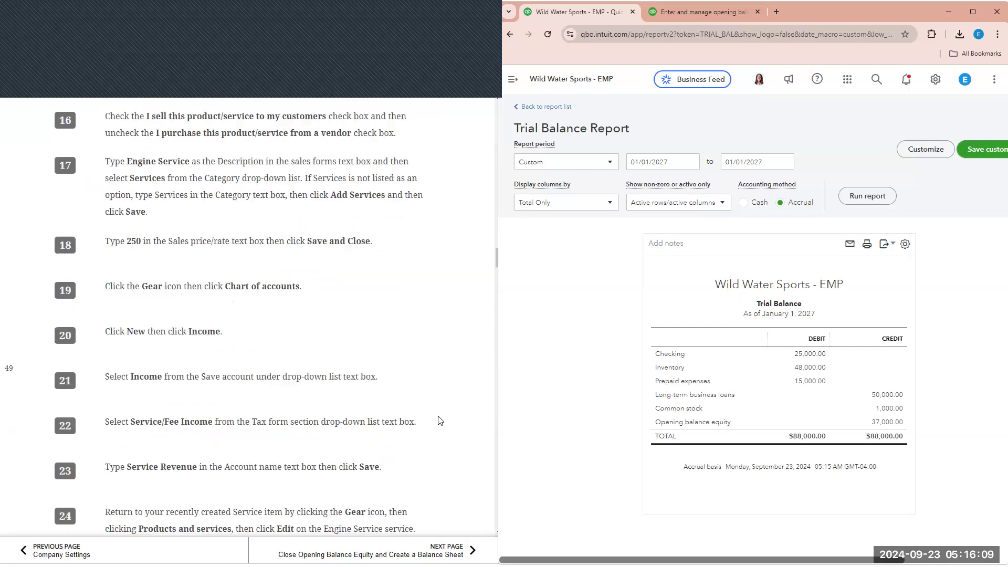
scroll(440, 420, "down", 4)
scroll(440, 420, "down", 1)
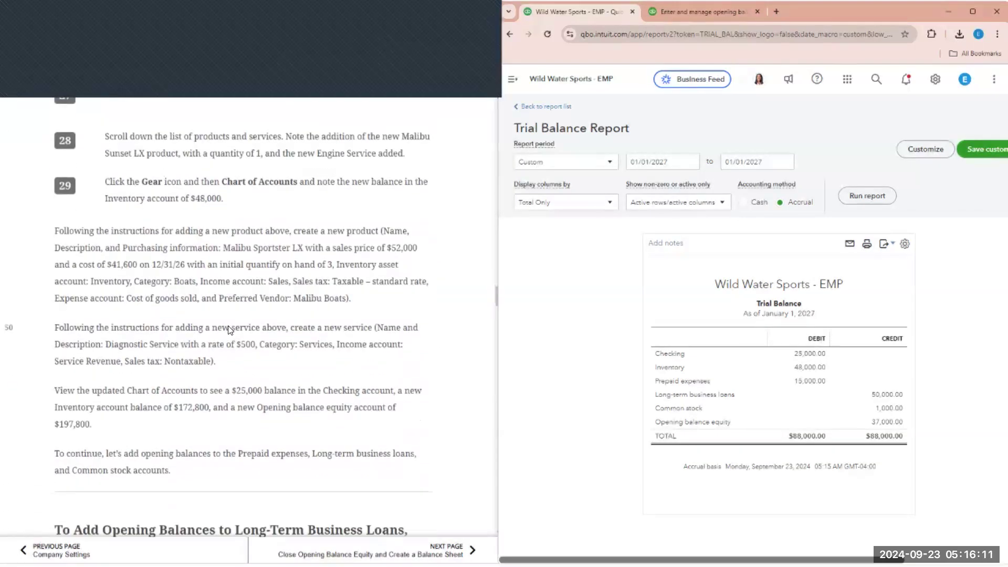
- Start adding a new inventory item in the Products and services list
left_click(935, 79)
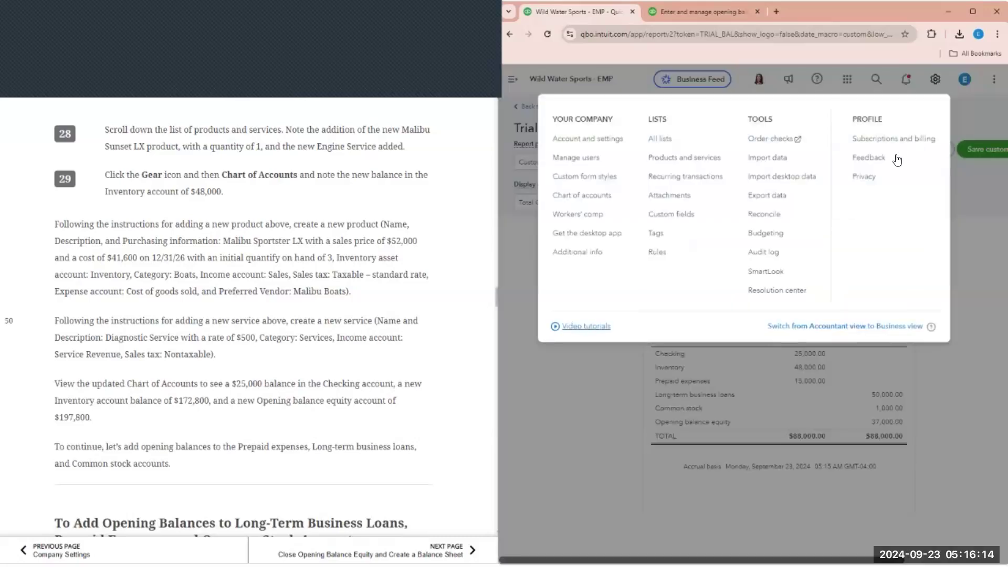
left_click(707, 159)
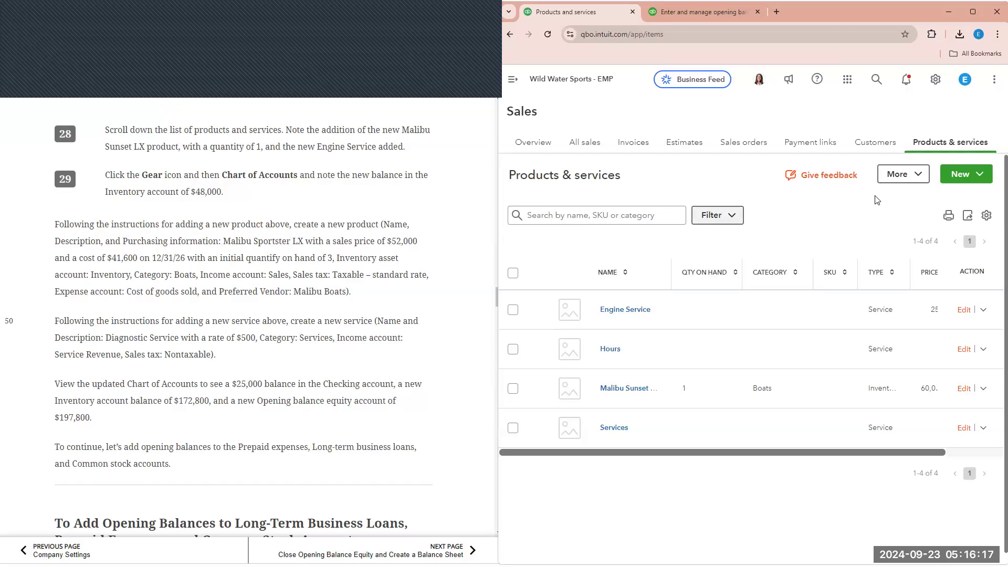
left_click(963, 178)
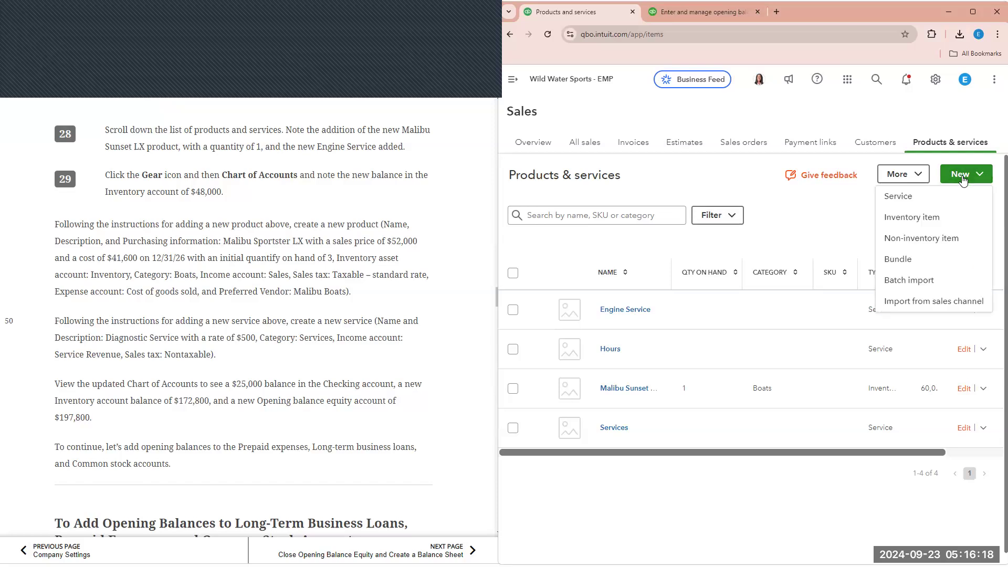
left_click(931, 226)
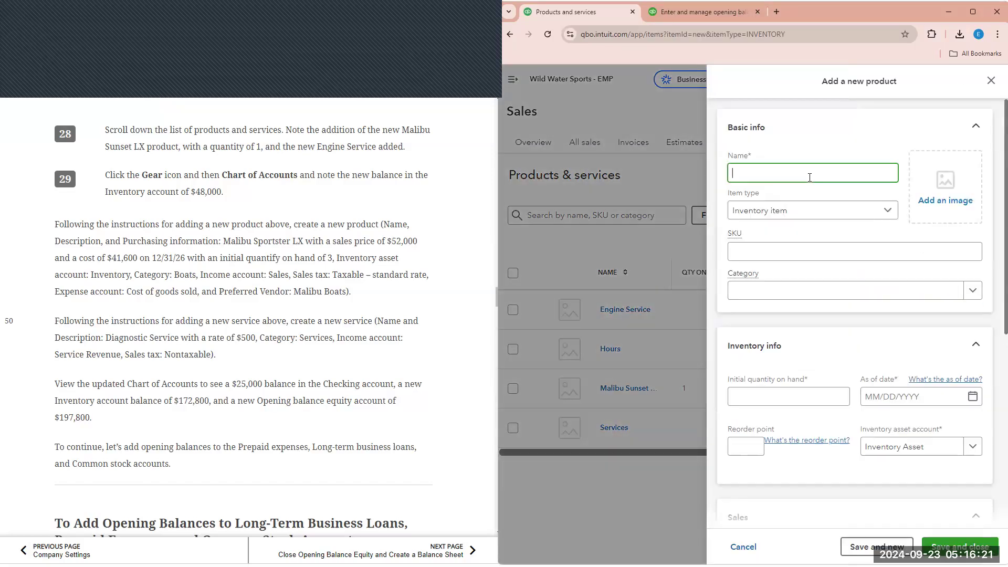
- Name the new inventory item Malibu Sportster LX
left_click(809, 177)
type("Ma")
type("libu Spo")
type("rtster")
type(" LC")
key("BackSpace")
type("X")
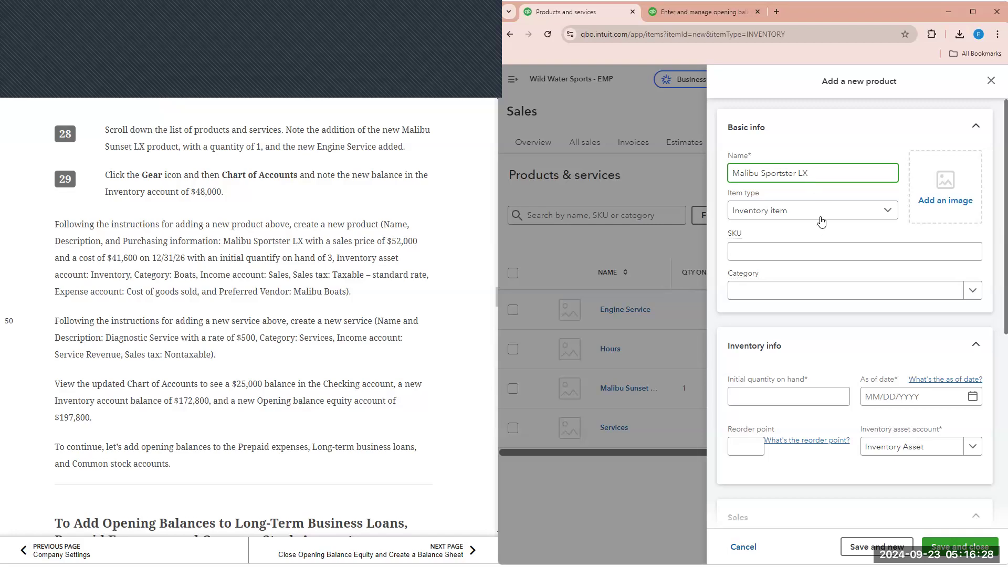
- Assign the new product to the Boats category with an initial quantity on hand of 3
left_click(821, 292)
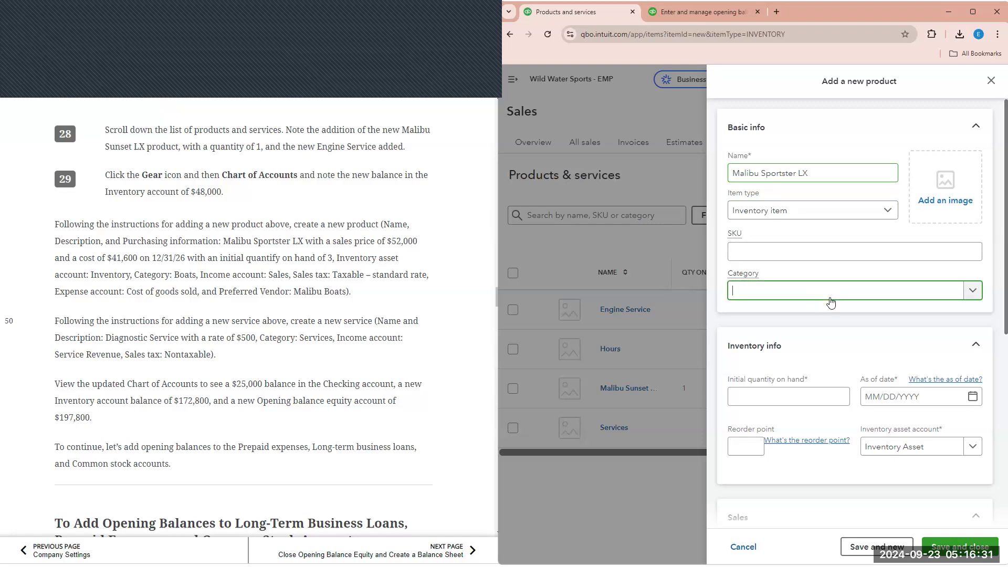
left_click(775, 334)
left_click(763, 401)
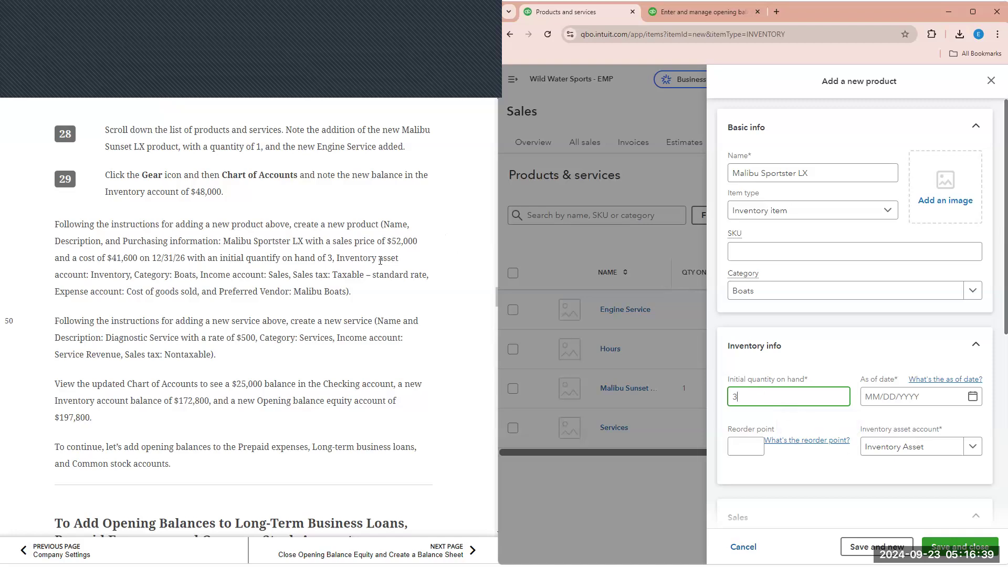
- Set the product's inventory asset account to Inventory and its as-of date to 12/31/2026
left_click(973, 446)
left_click(914, 492)
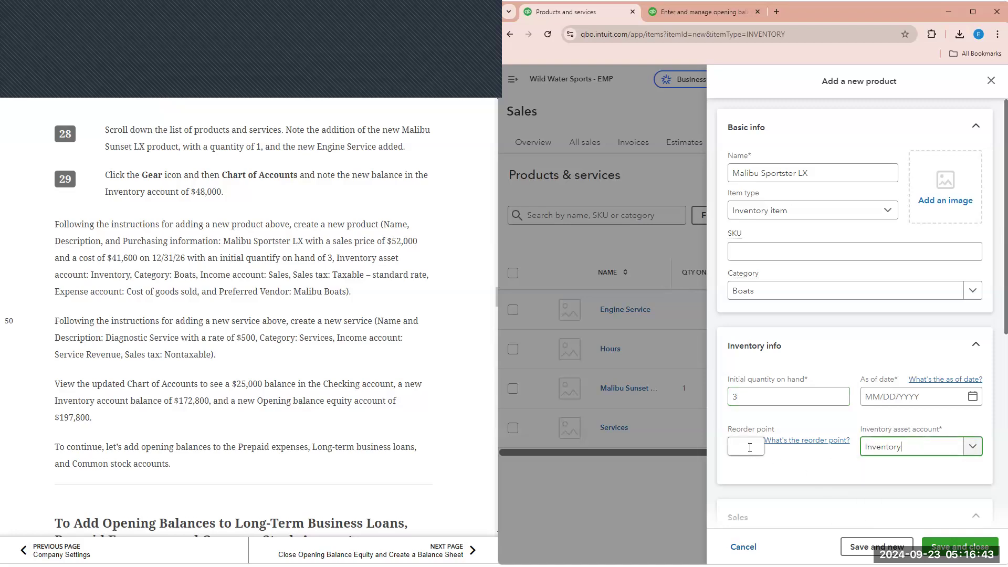
left_click(877, 399)
type("12/31/2026")
left_click(910, 322)
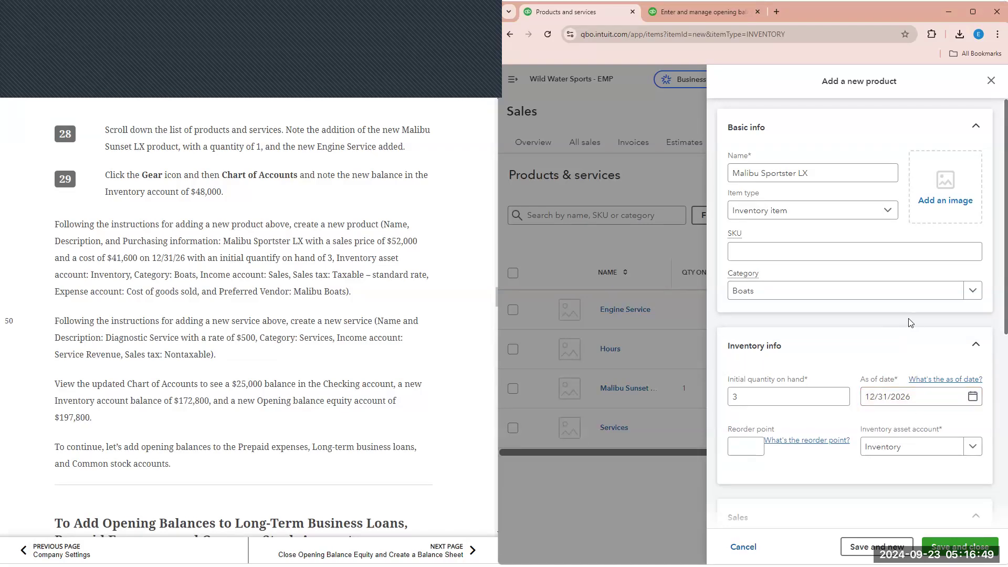
- Enter Malibu Sportster LX as the product's sales description
scroll(840, 399, "down", 3)
left_click(803, 405)
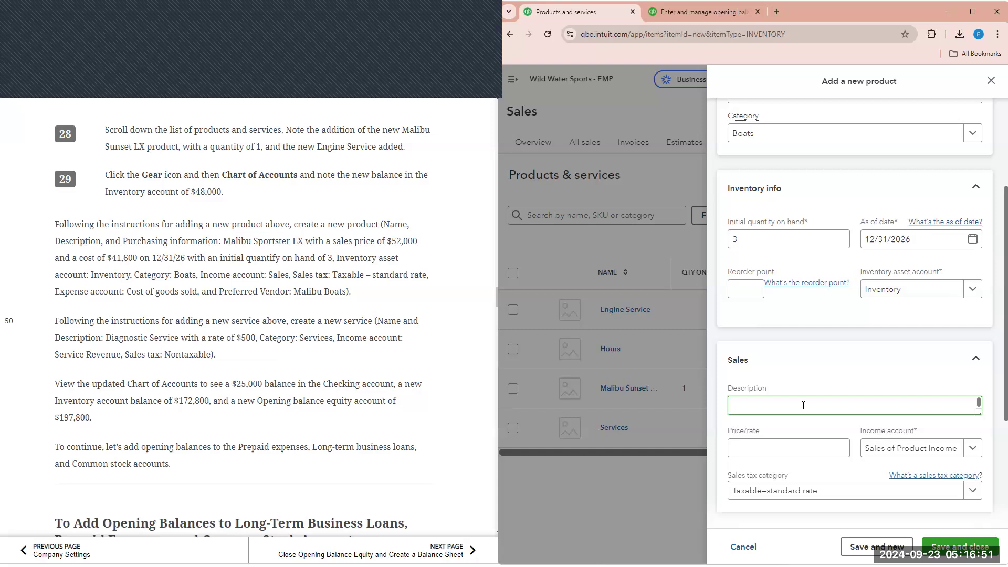
type("mALB")
key("BackSpace")
key("BackSpace")
key("BackSpace")
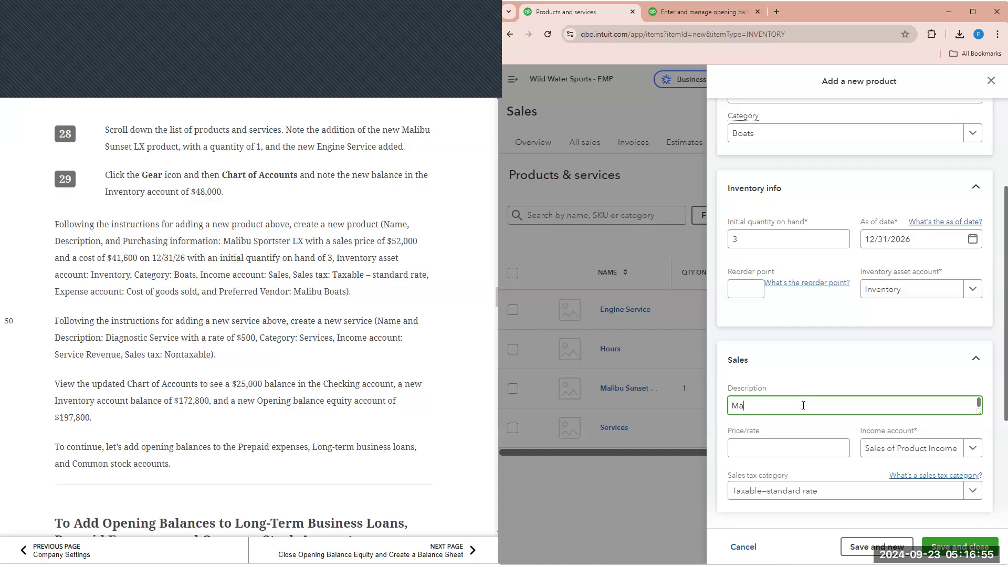
type("Malibu Spo")
type("rtse")
type("r LC")
left_click(783, 402)
key("BackSpace")
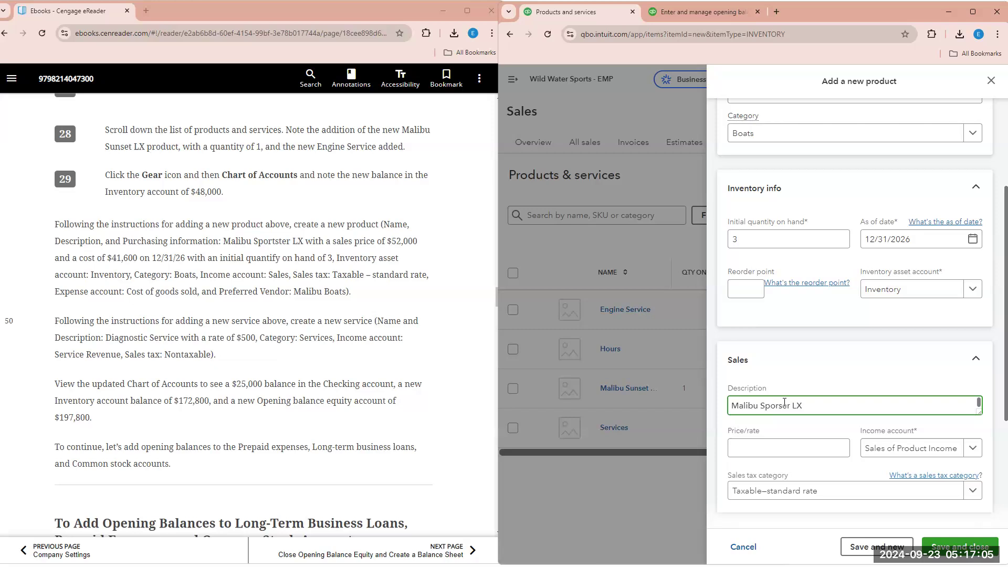
type("t")
key("BackSpace")
type("tste")
- Set the product's sales price to 52000 and its income account to Sales
left_click(813, 449)
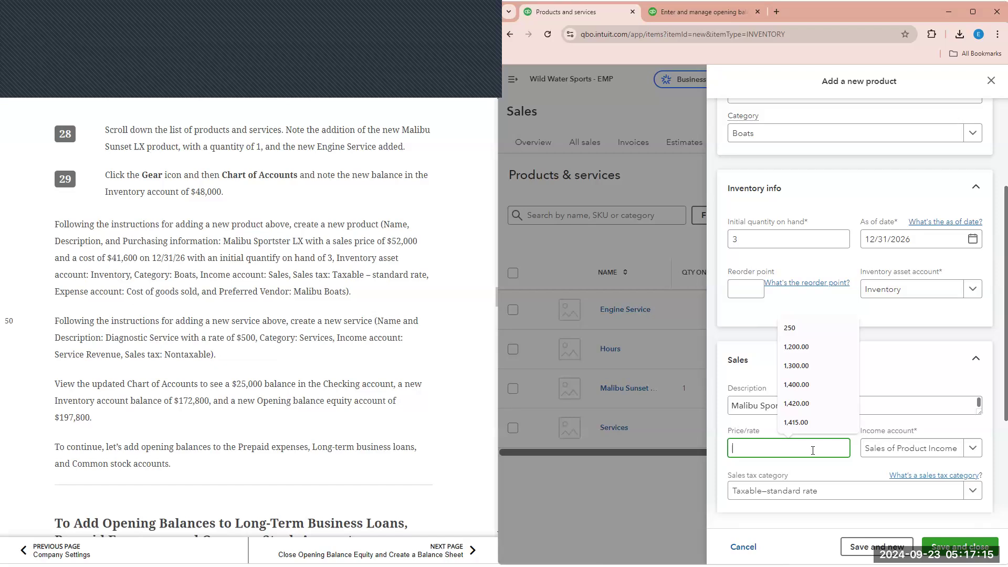
type("52000")
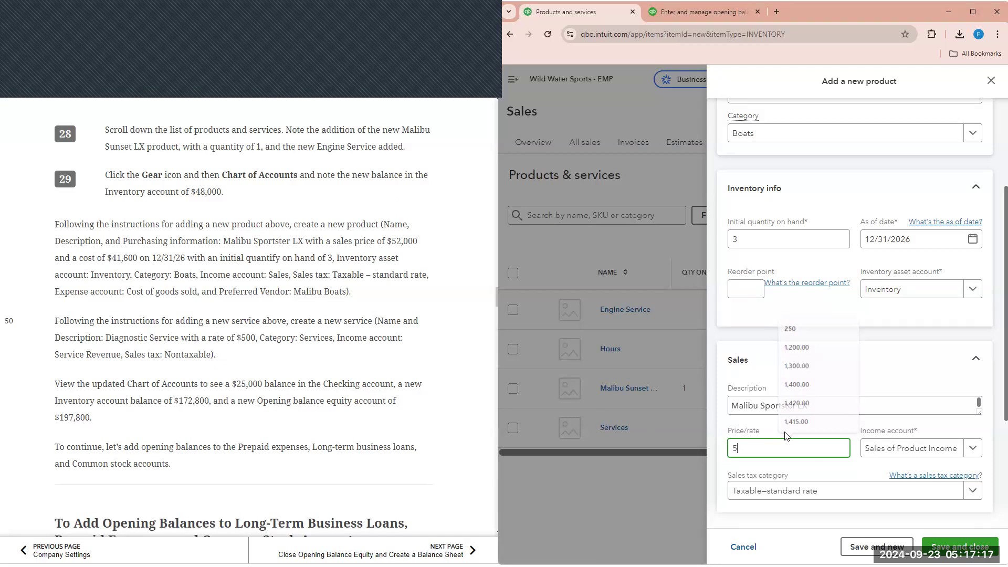
left_click(933, 340)
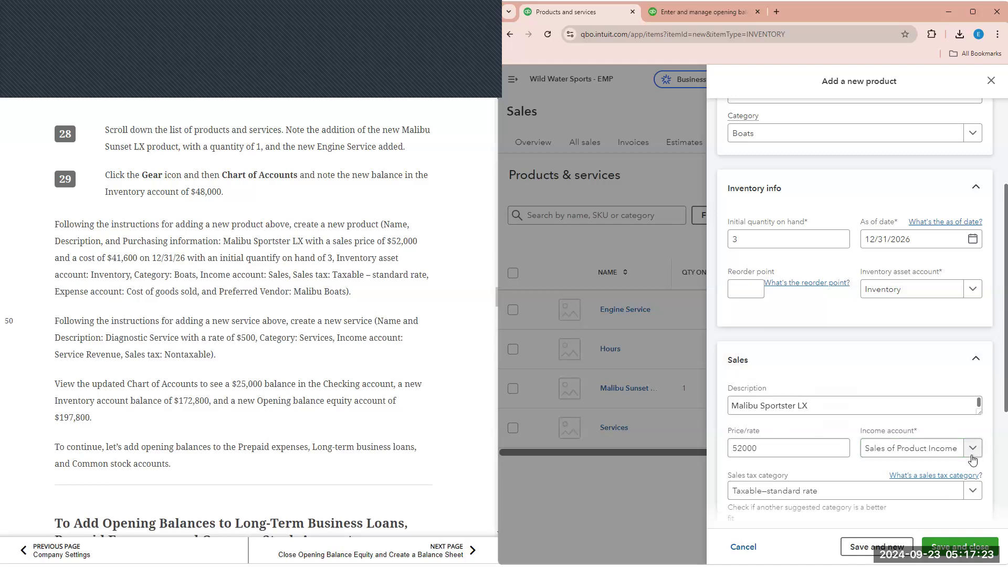
left_click(956, 450)
left_click(917, 491)
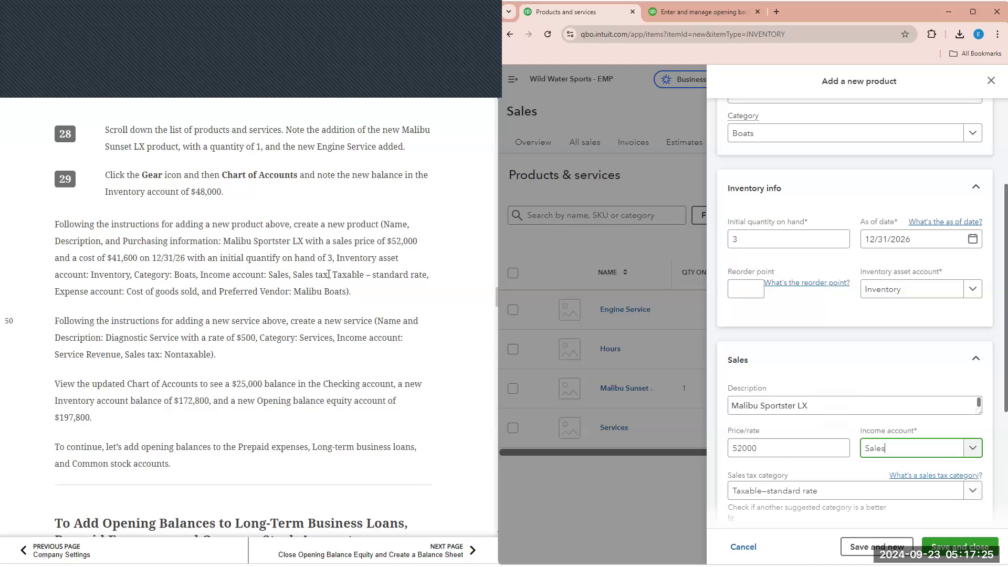
- Enter Malibu Sportster LC as the product's purchase description
scroll(815, 444, "down", 3)
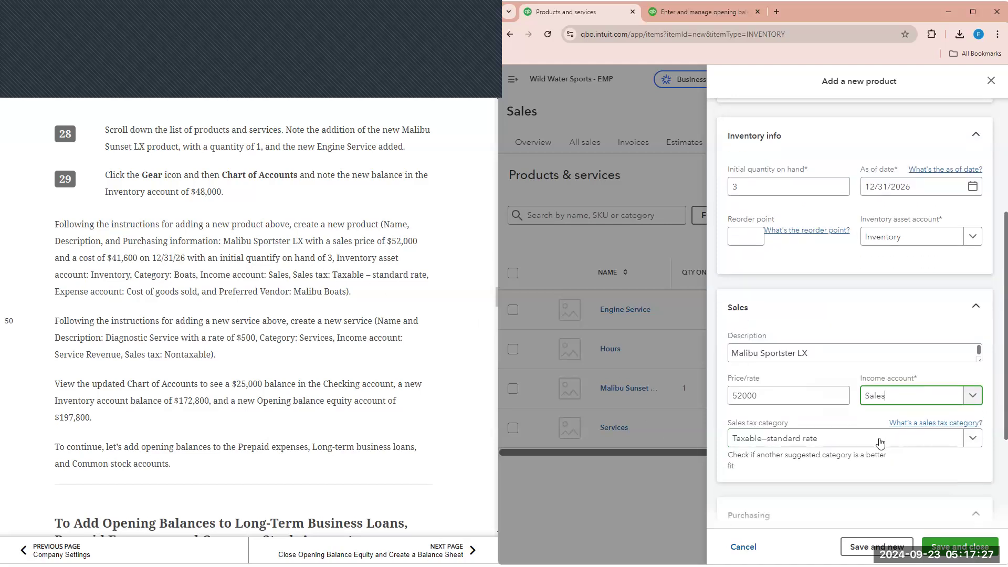
scroll(814, 447, "down", 1)
left_click(785, 413)
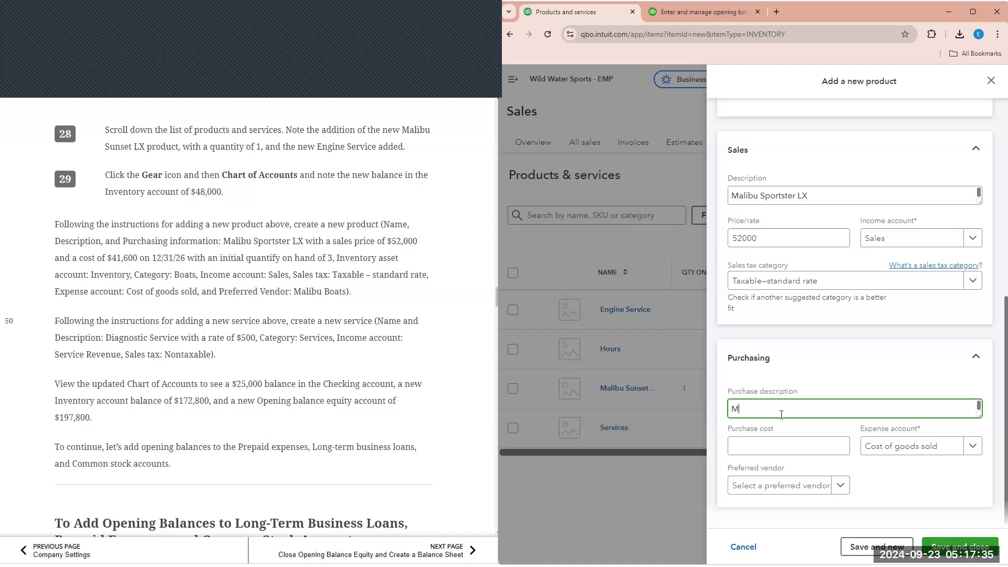
type("Malibu Spor")
key("BackSpace")
key("BackSpace")
type("ter LC")
key("Tab")
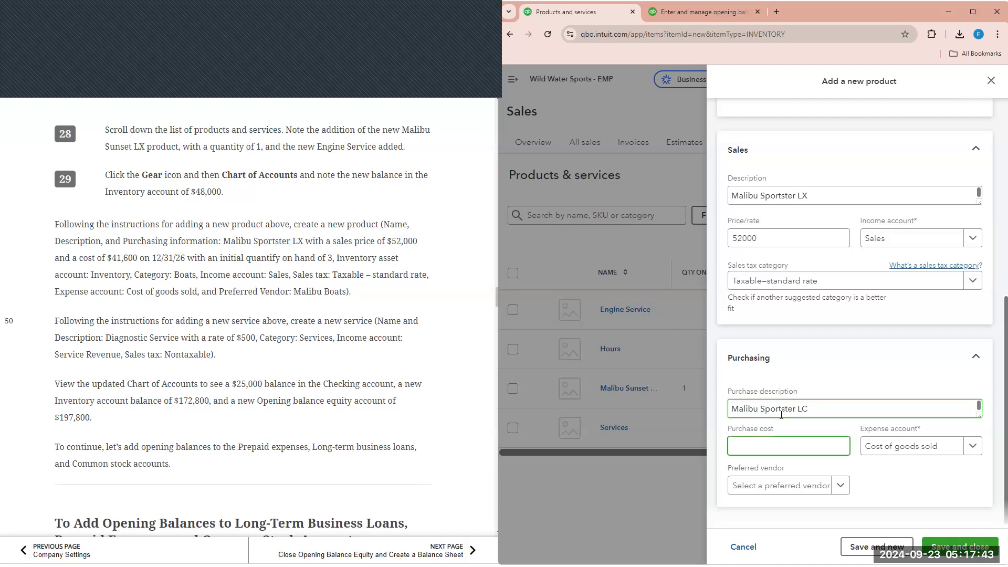
- Correct the purchase description to Malibu Sportster LX and set the purchase cost to 41600
left_click(821, 409)
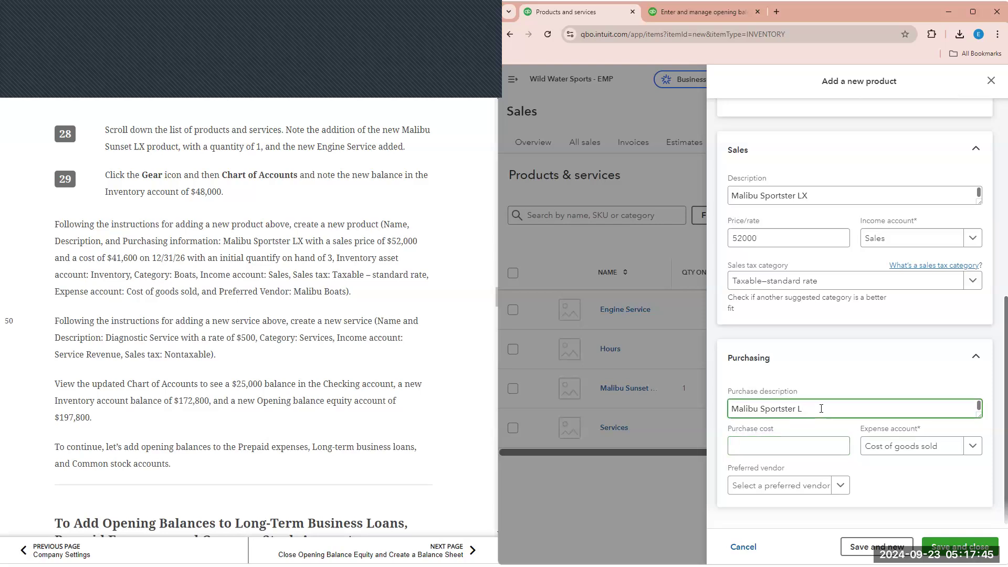
key("Tab")
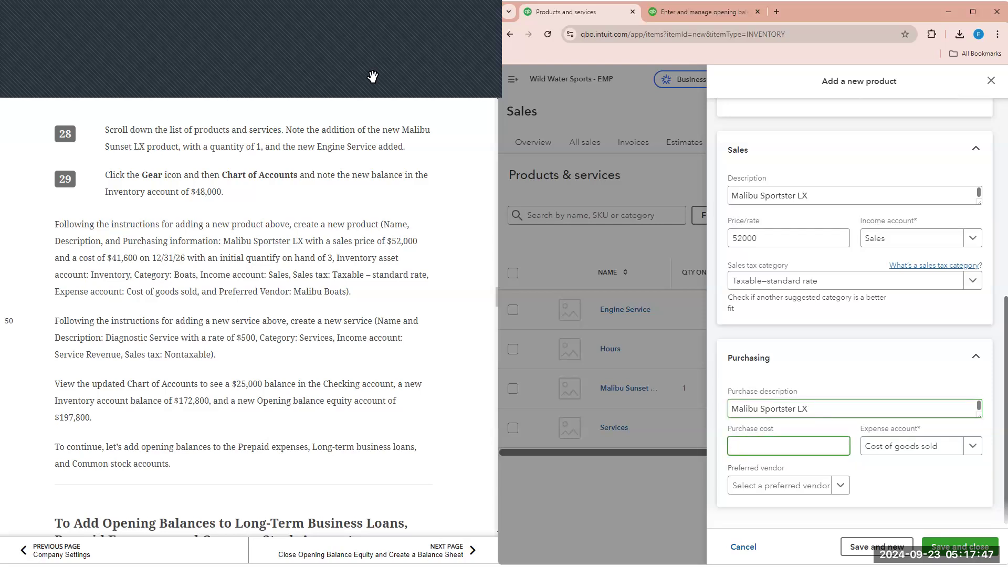
type("41600")
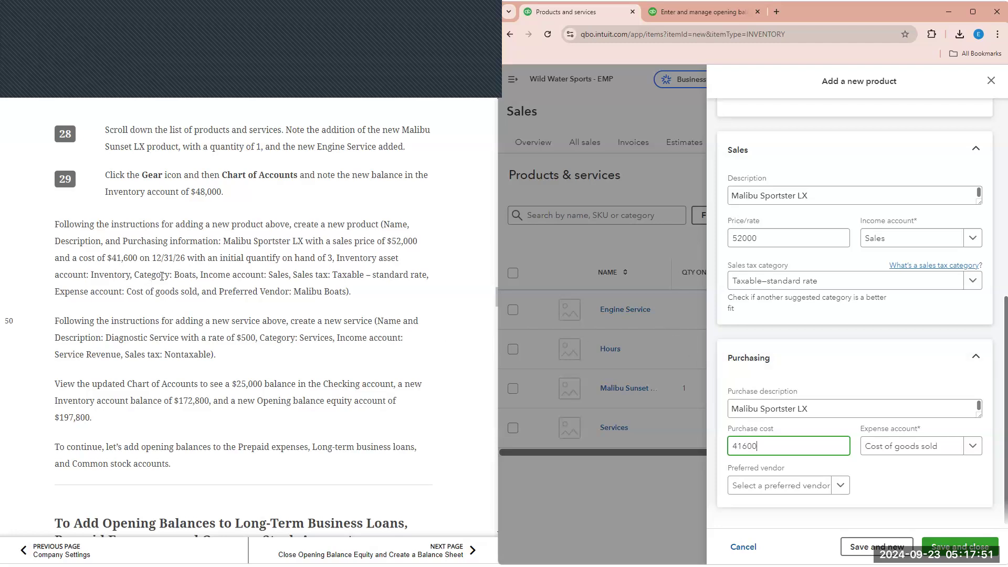
- Choose Malibu Boats as the preferred vendor, then save the product and start a new item
left_click(814, 486)
left_click(761, 429)
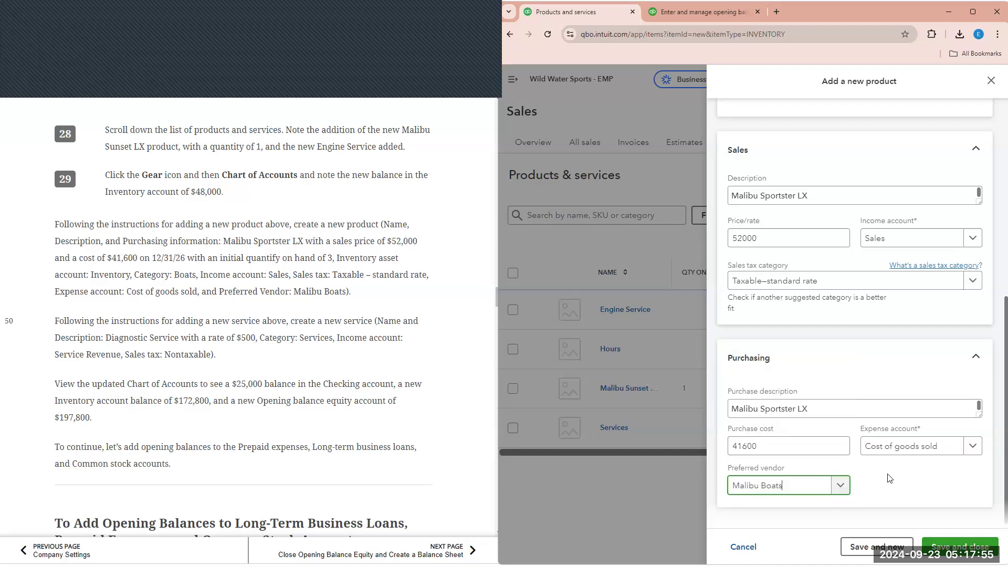
scroll(893, 410, "up", 2)
scroll(893, 410, "up", 5)
left_click(877, 547)
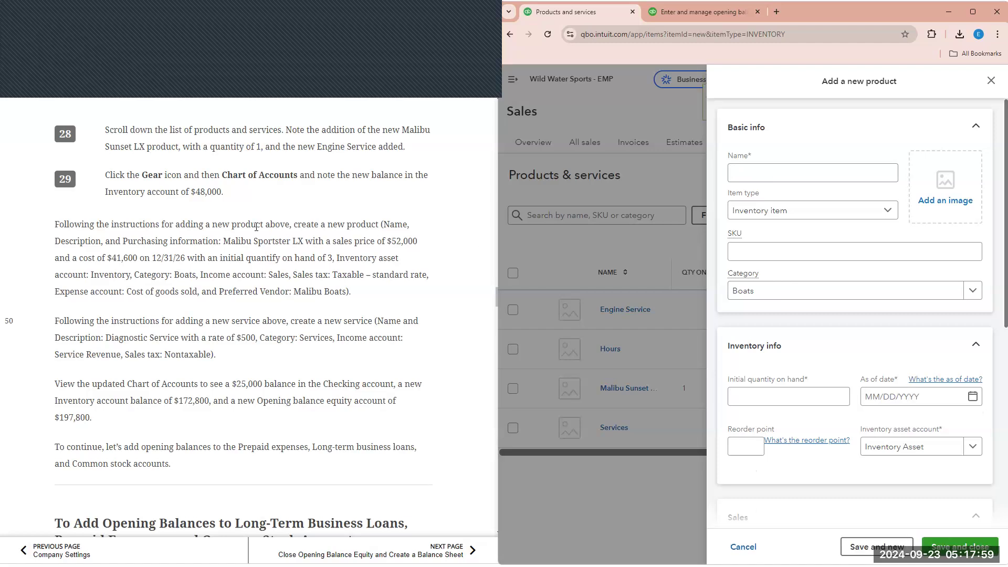
- Name the new item Diagnostic Service, change its item type to Service, and leave its category blank
left_click(761, 174)
type("d")
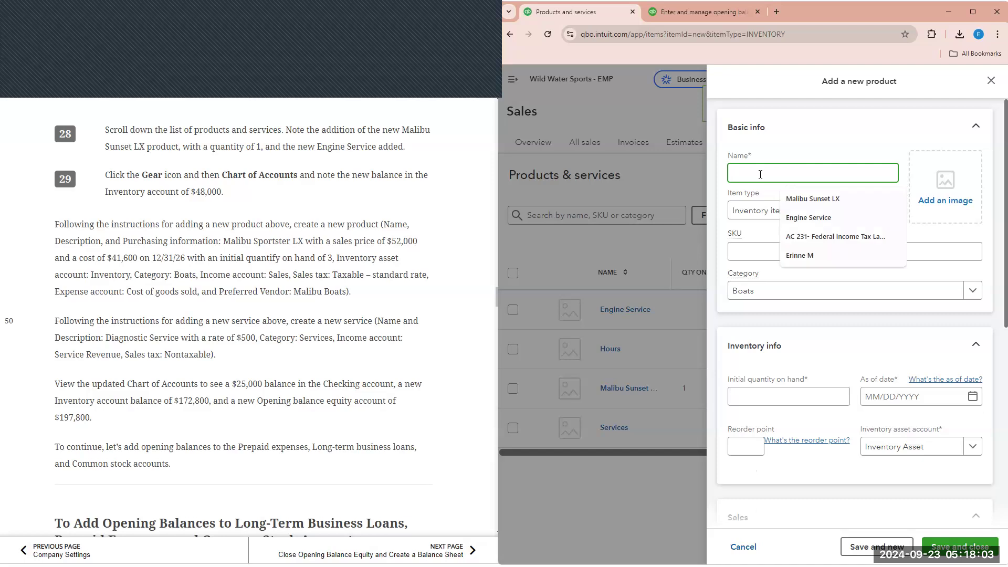
type("IAGNO")
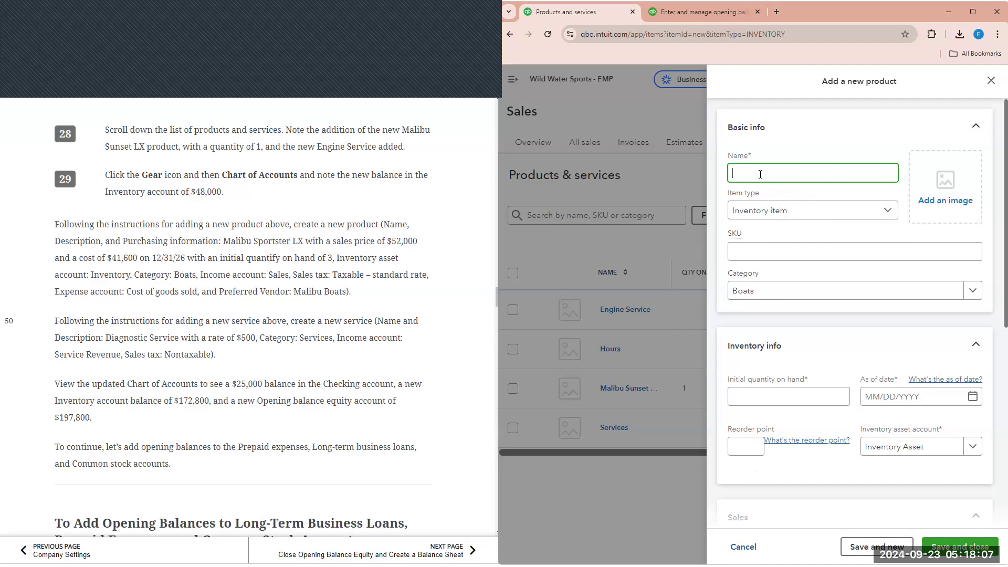
type("ostic Service")
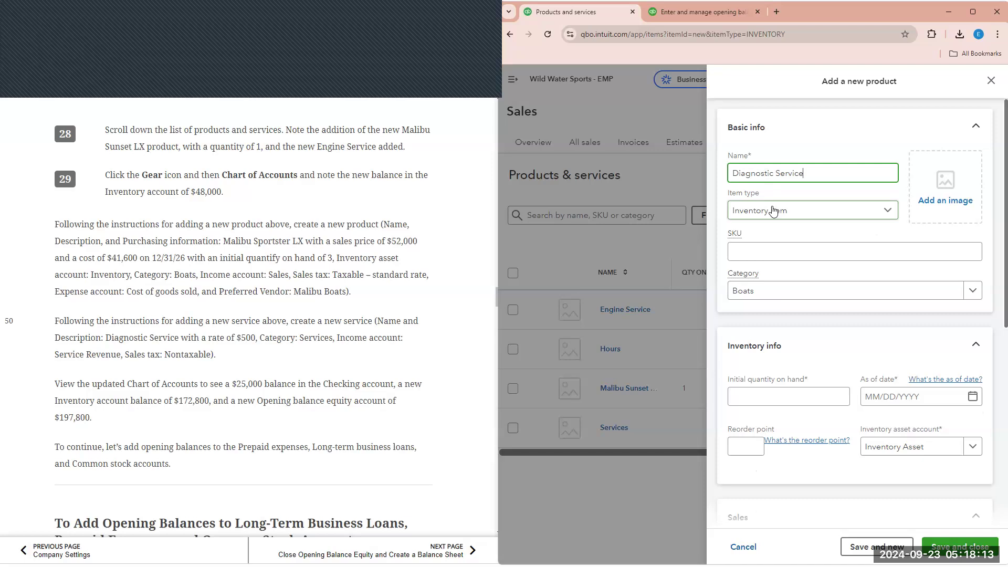
left_click(776, 210)
left_click(763, 232)
left_click(919, 292)
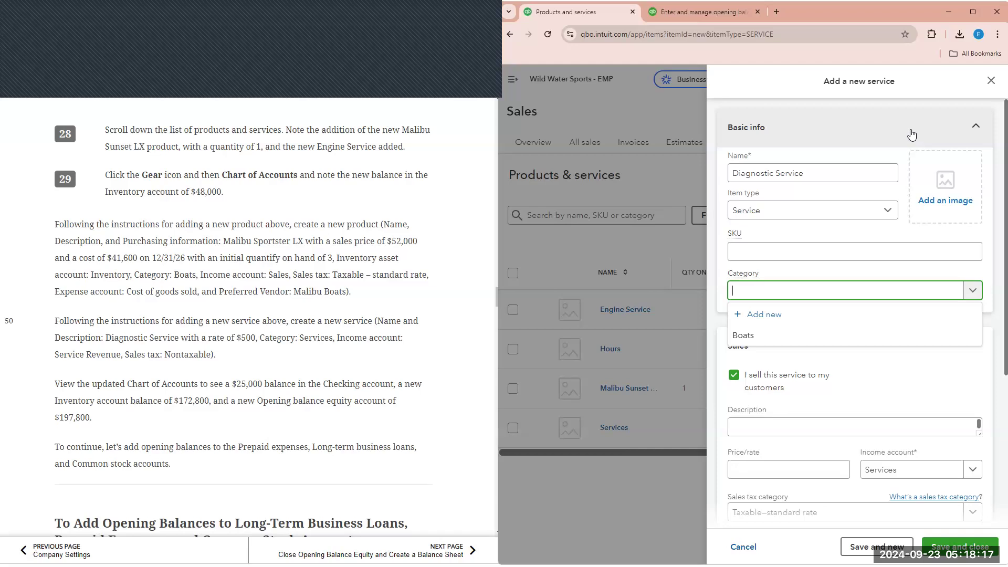
left_click(945, 83)
- Enter Diagnostic Service as the service's sales description and set its price to 500
scroll(819, 395, "down", 2)
left_click(819, 320)
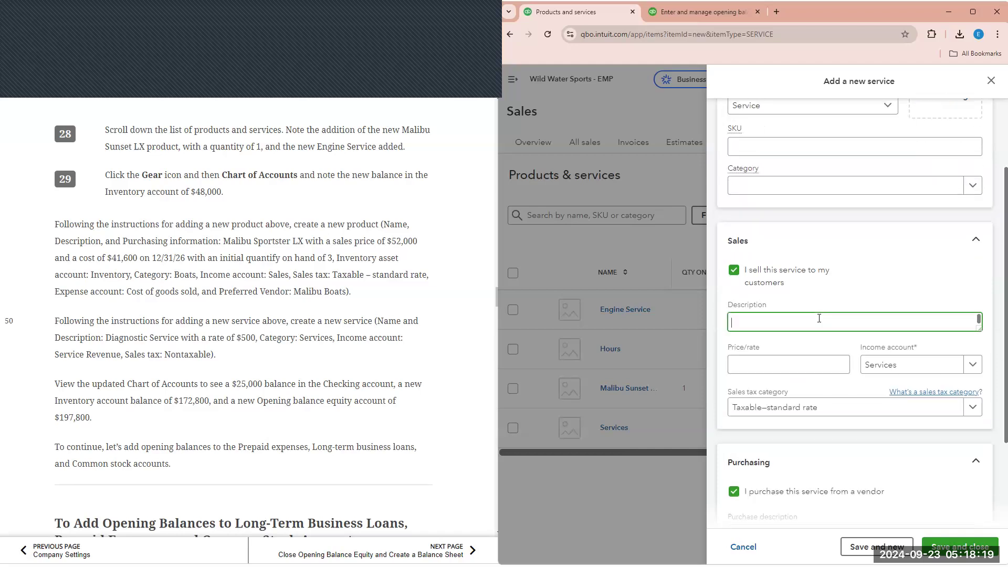
type("Diagnostic Service")
left_click(762, 360)
type("500")
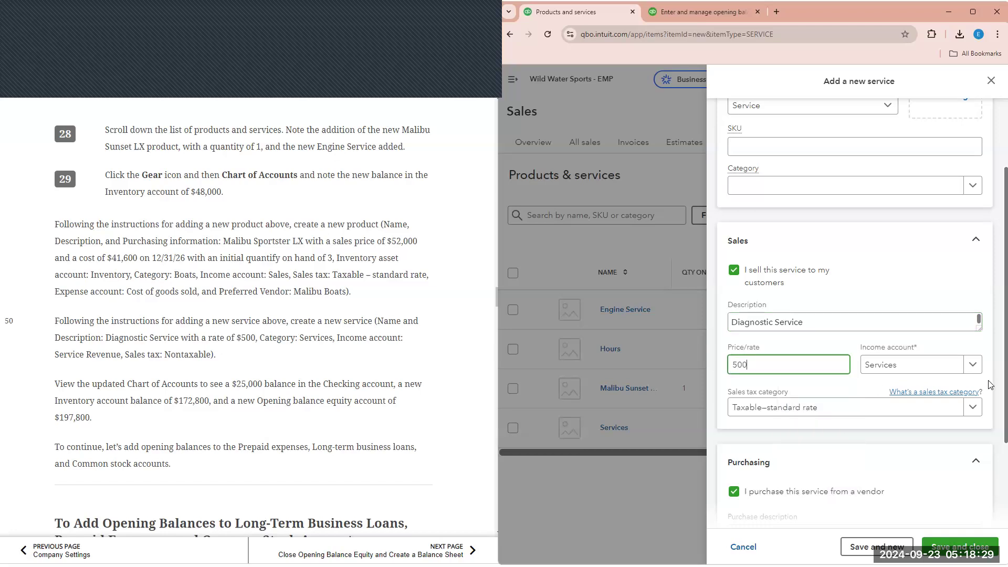
- Set the service's income account to Service Revenue
left_click(973, 367)
left_click(885, 411)
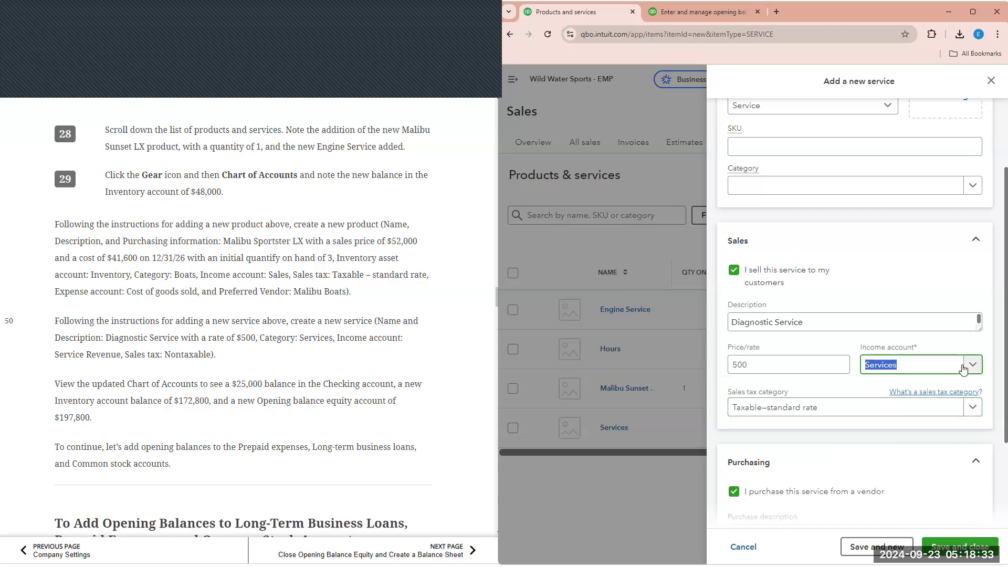
type("sserv")
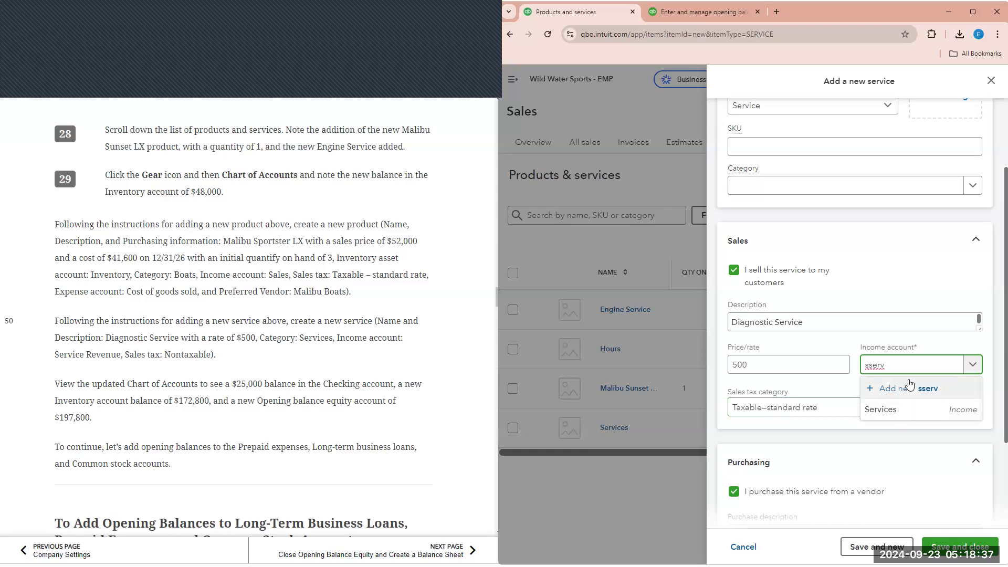
key("BackSpace")
key("BackSpace")
type("erv")
left_click(862, 428)
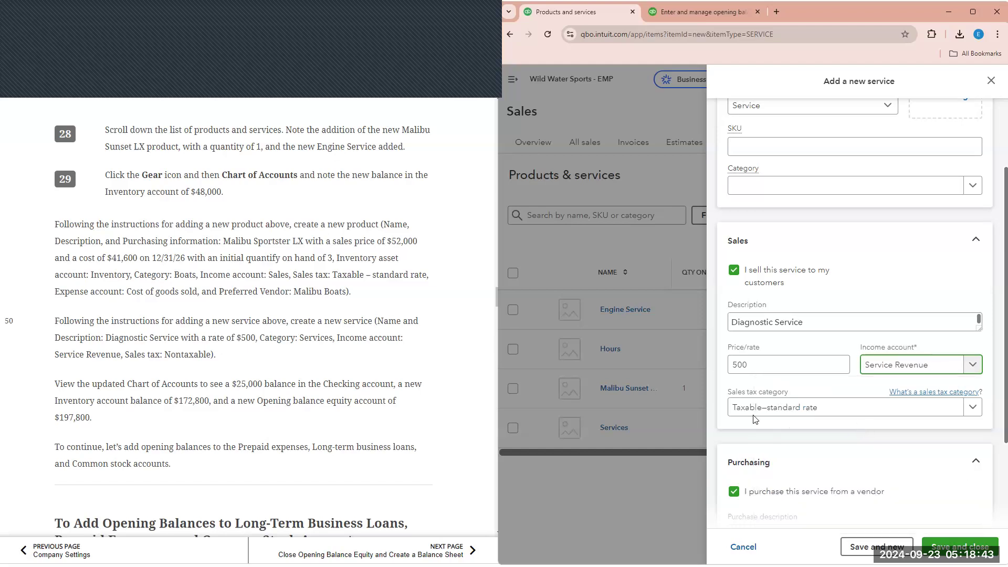
- Set the service's sales tax category to Nontaxable, then save and close it
left_click(831, 406)
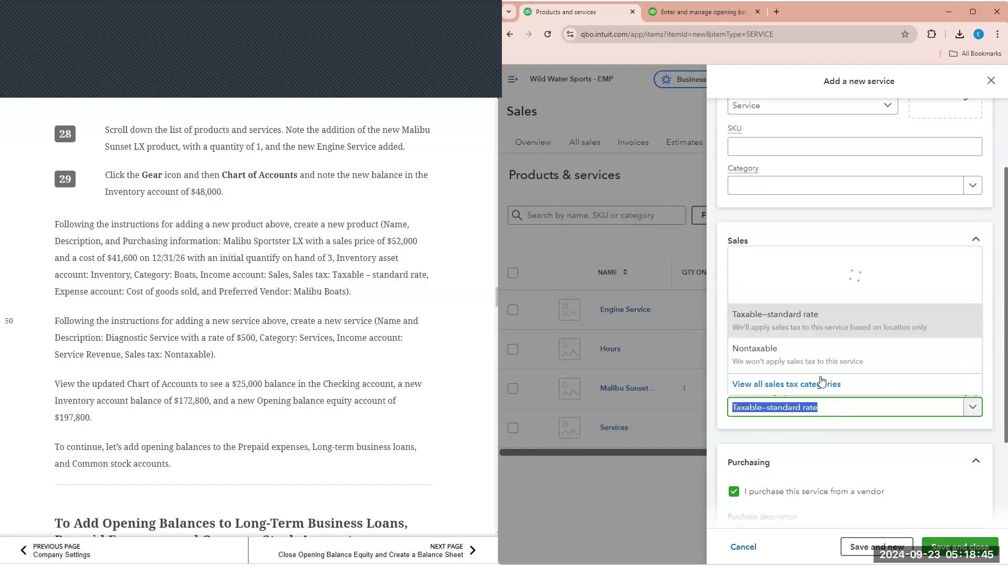
left_click(808, 353)
left_click(960, 546)
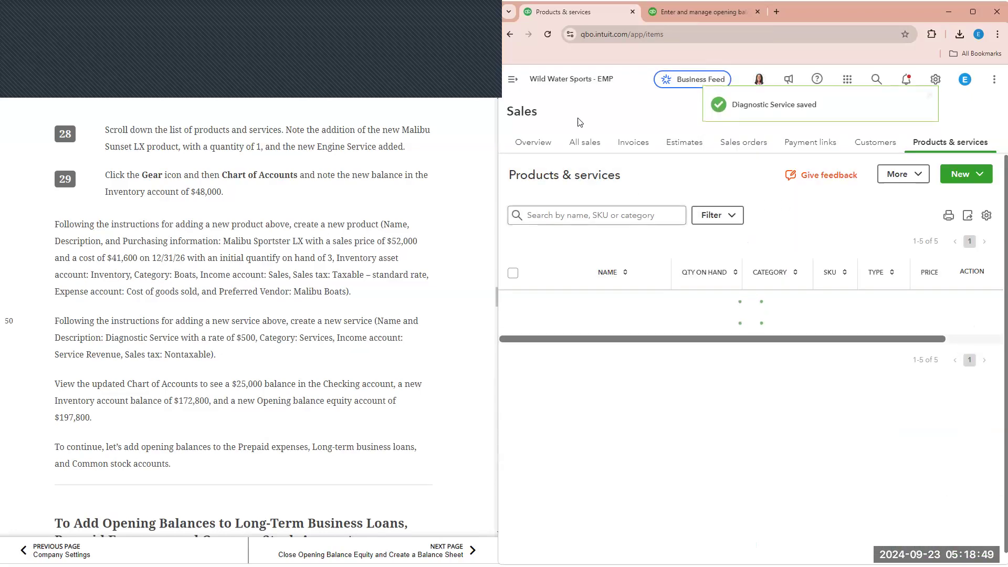
- Find and open the Trial Balance report
left_click(513, 79)
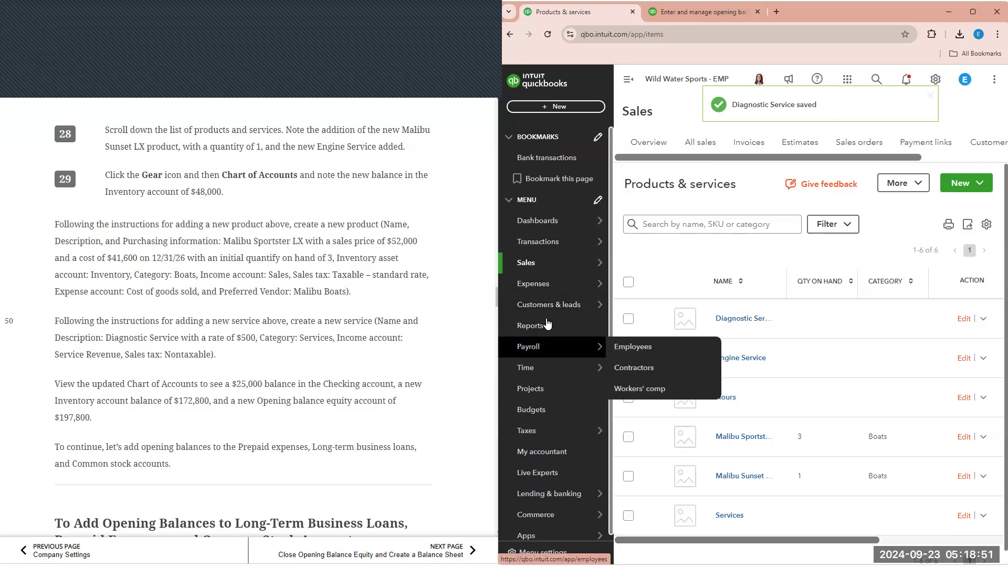
left_click(536, 325)
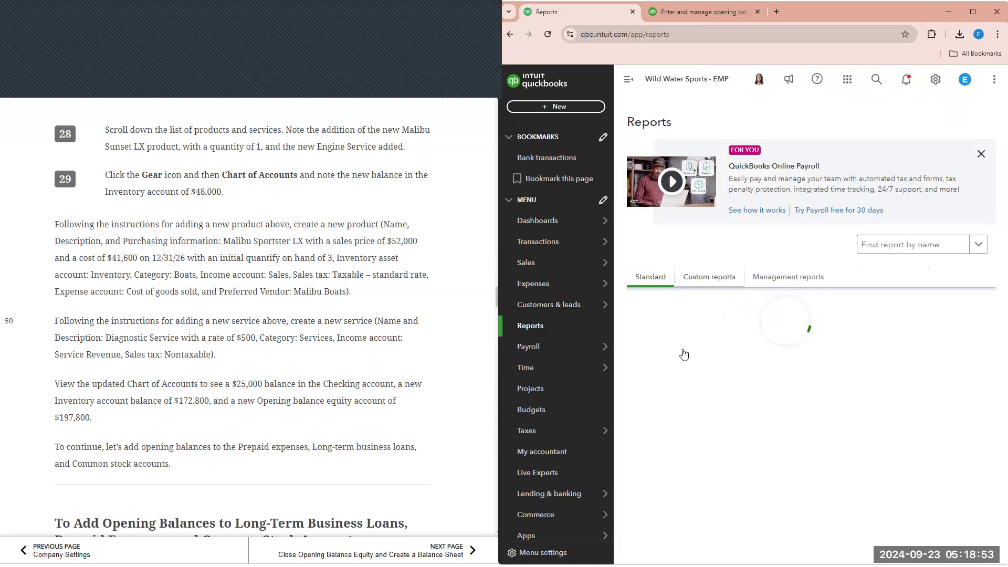
left_click(869, 251)
type("tri")
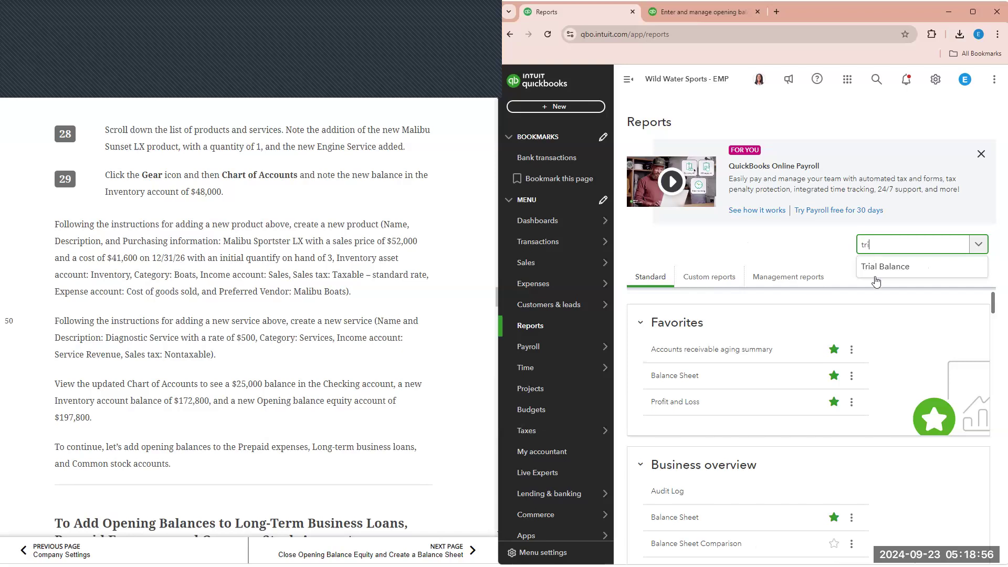
left_click(875, 268)
- Run the Trial Balance for the period 01/01/2027 to 01/01/2027, with the textbook's trial balance figure in view
scroll(356, 392, "down", 20)
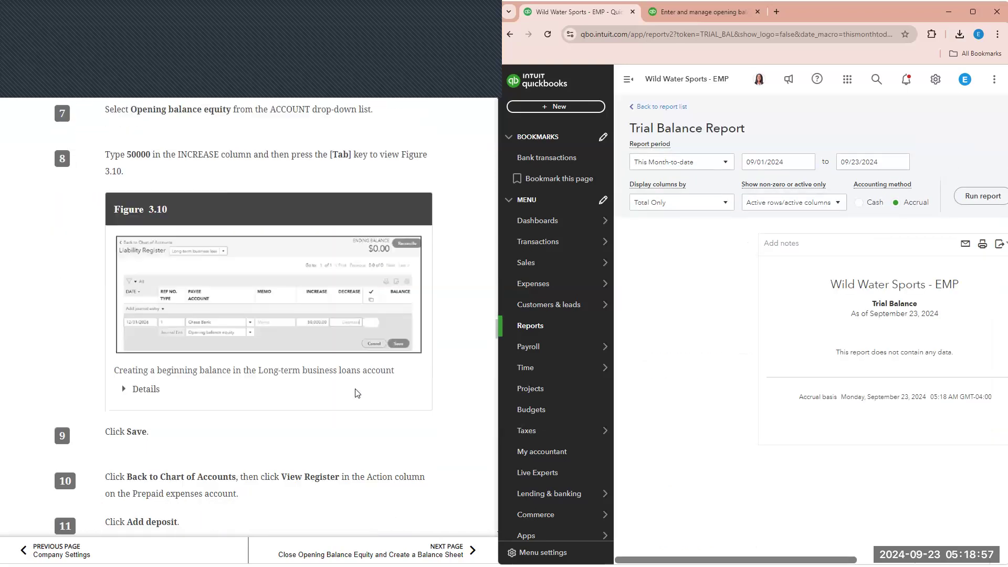
scroll(362, 404, "down", 6)
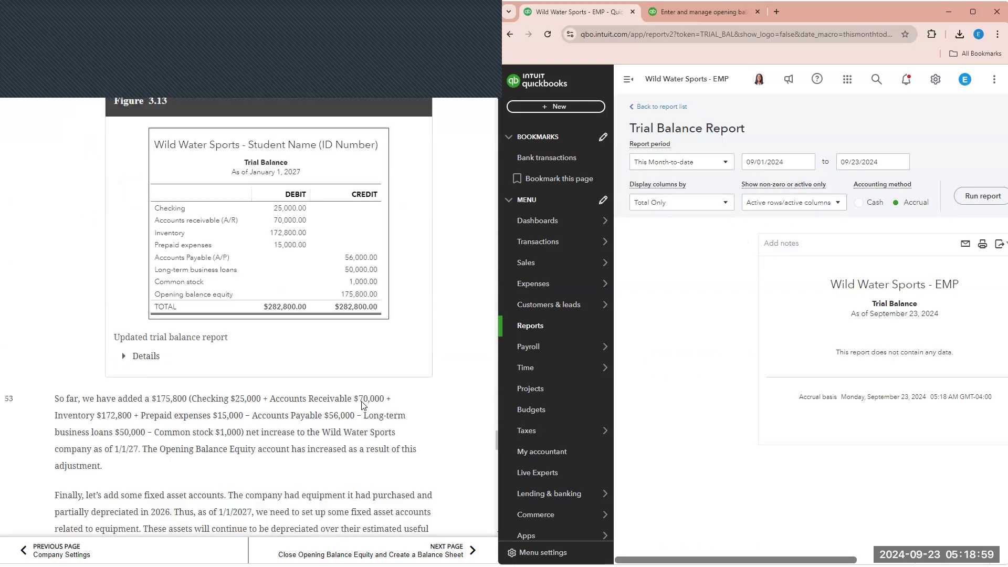
scroll(362, 404, "up", 1)
left_click(792, 158)
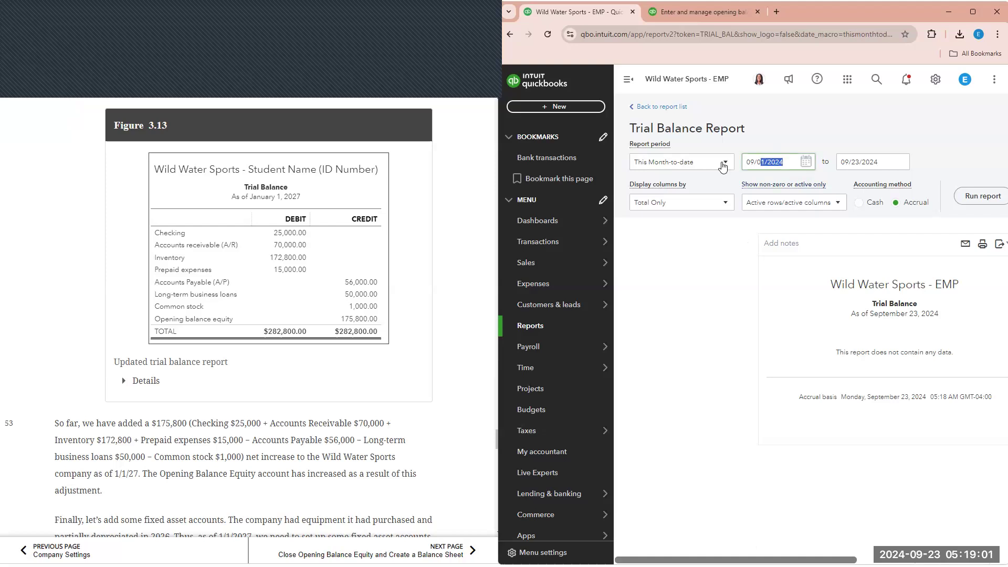
type("01/0")
type("1/2027")
left_click(886, 161)
type("01/01/2027")
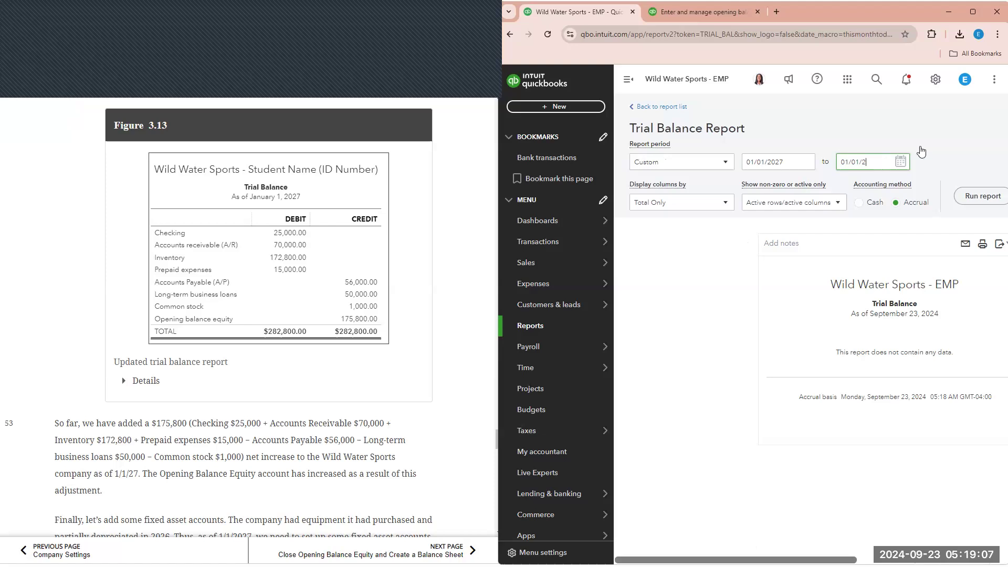
left_click(921, 155)
left_click(992, 196)
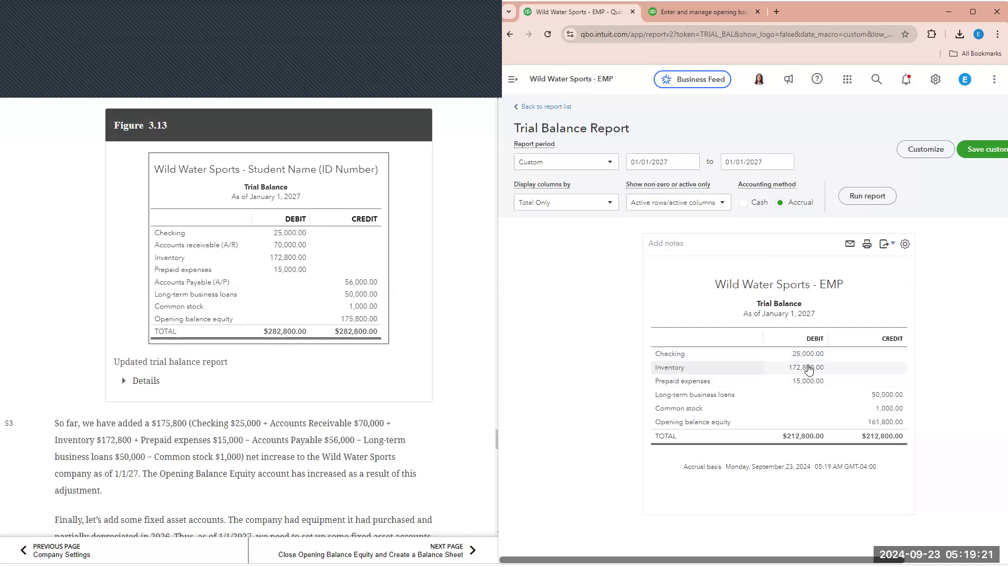
- Compare the report with the textbook's Figure 3.11 and save its customization as a custom report named Trial Balance
scroll(293, 257, "up", 6)
scroll(293, 256, "up", 7)
scroll(293, 257, "up", 8)
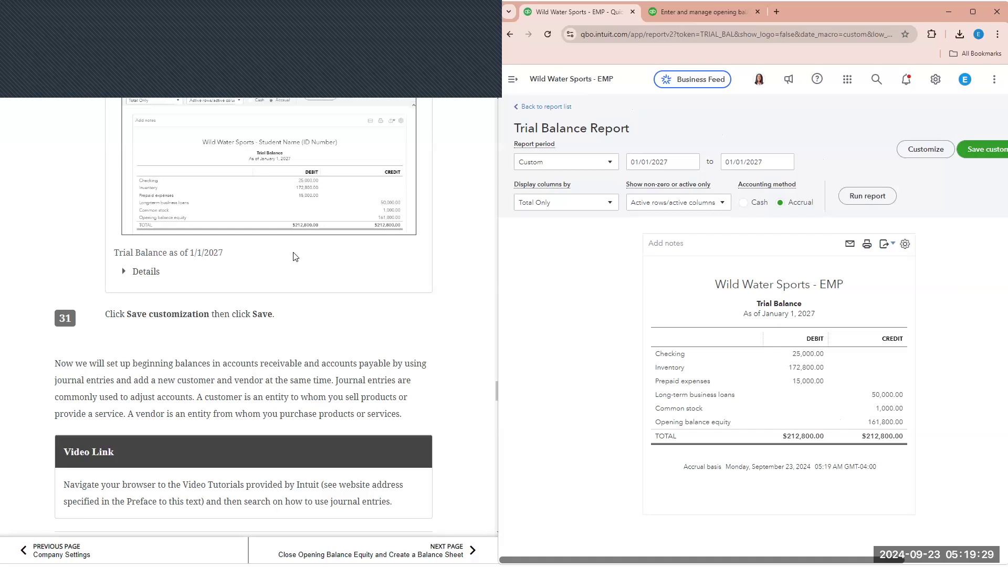
scroll(293, 258, "up", 2)
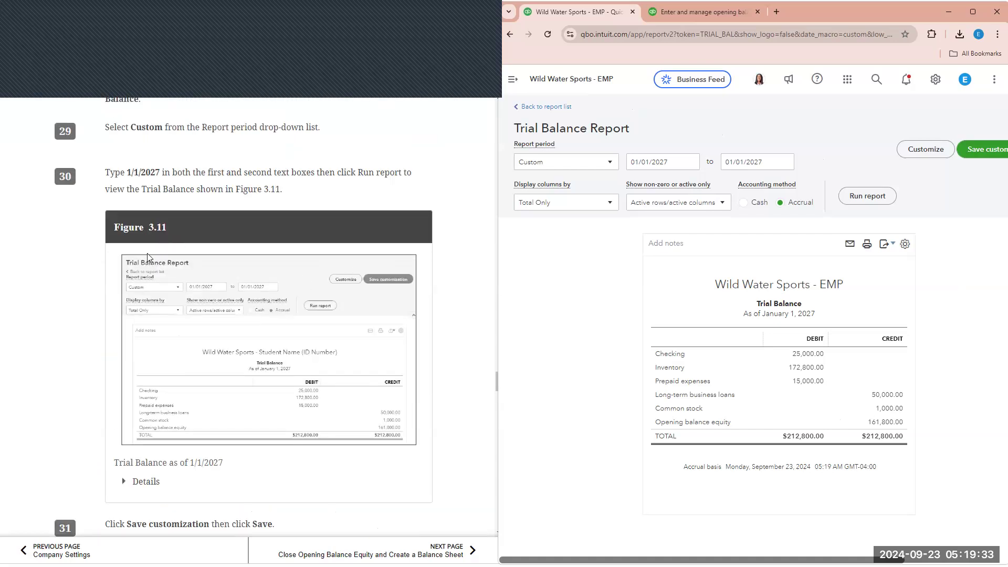
scroll(397, 347, "down", 1)
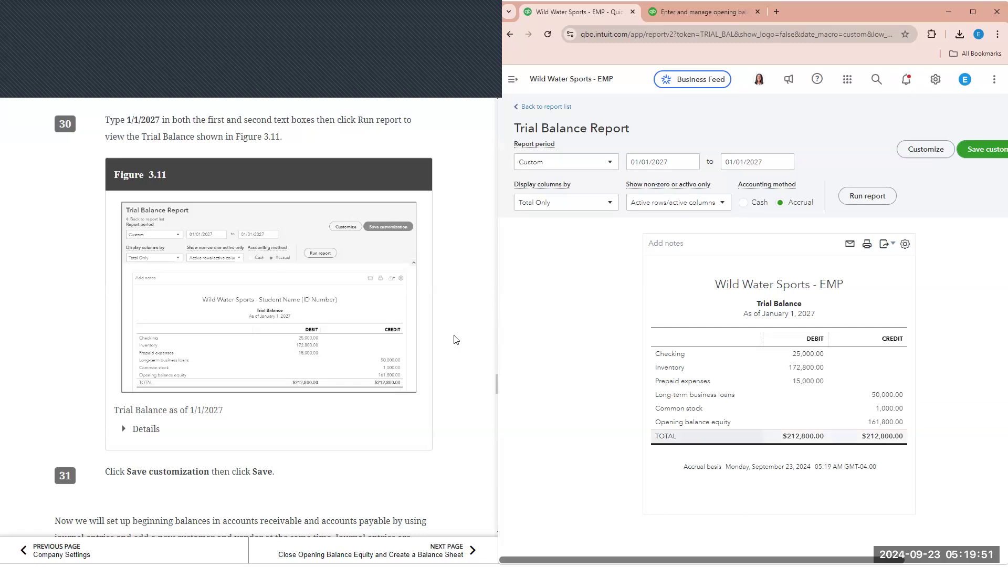
scroll(456, 341, "down", 3)
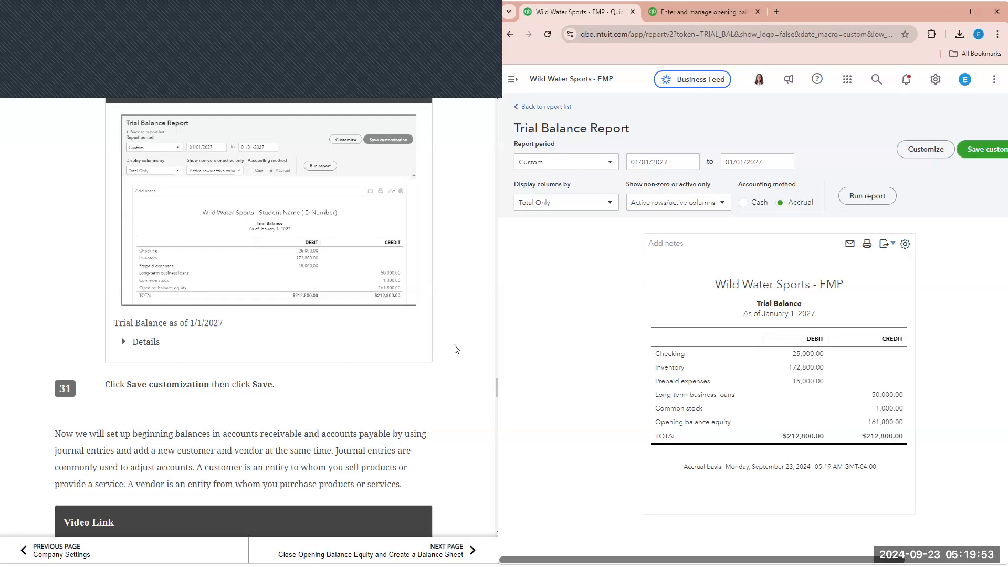
left_click(996, 151)
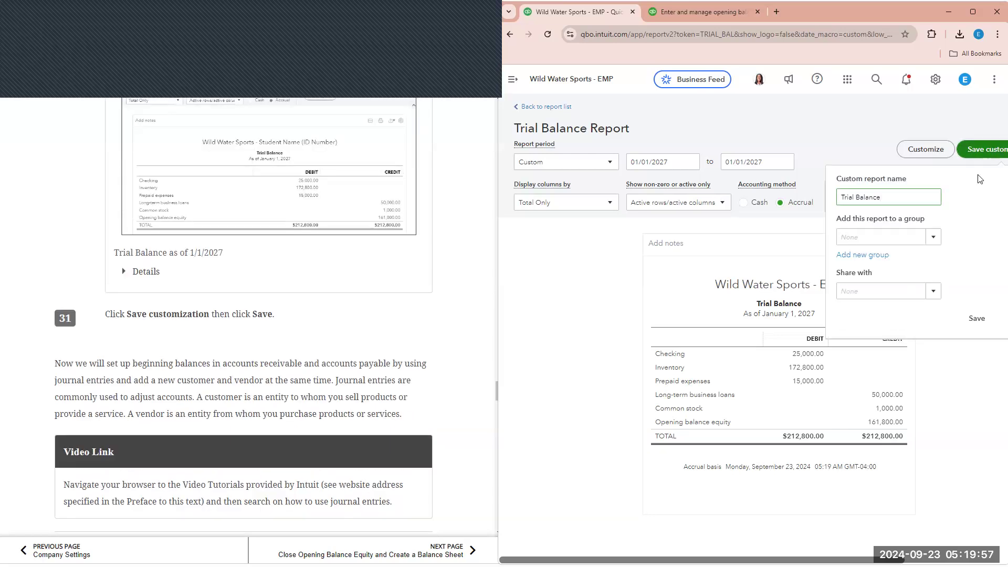
left_click(975, 321)
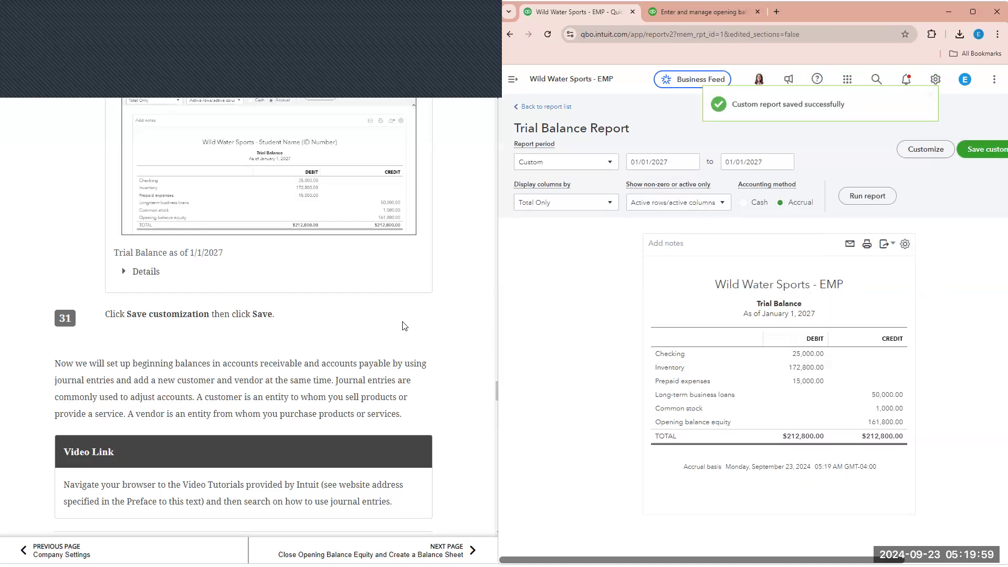
- Read the textbook's accounts receivable and payable beginning balance instructions and start a new journal entry
scroll(385, 328, "down", 1)
scroll(385, 327, "down", 1)
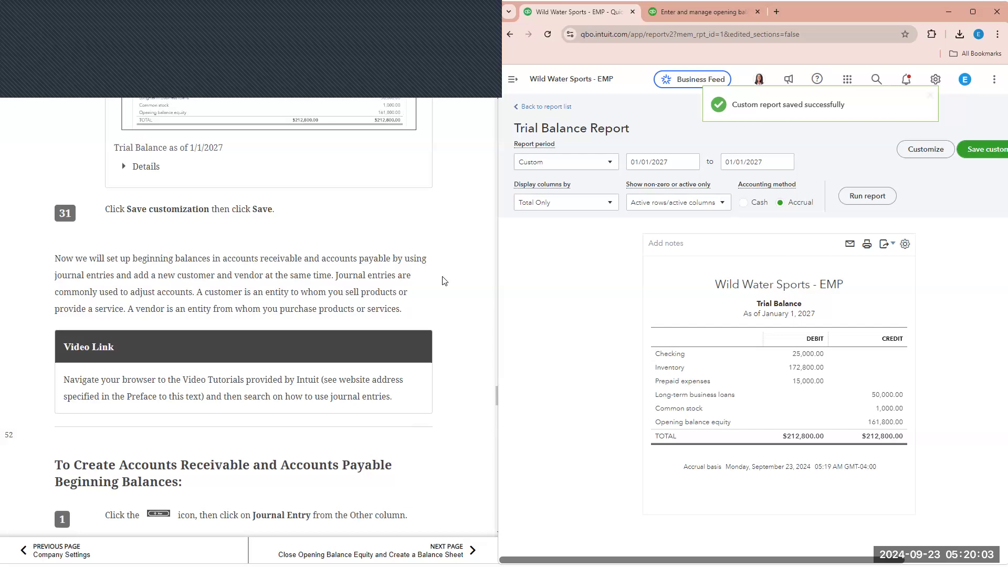
scroll(445, 281, "down", 5)
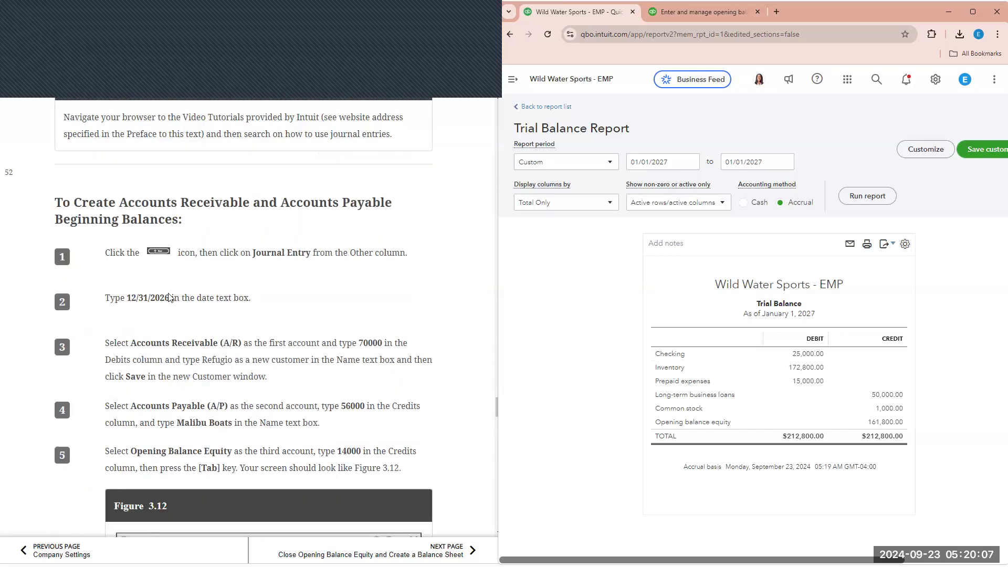
left_click(508, 85)
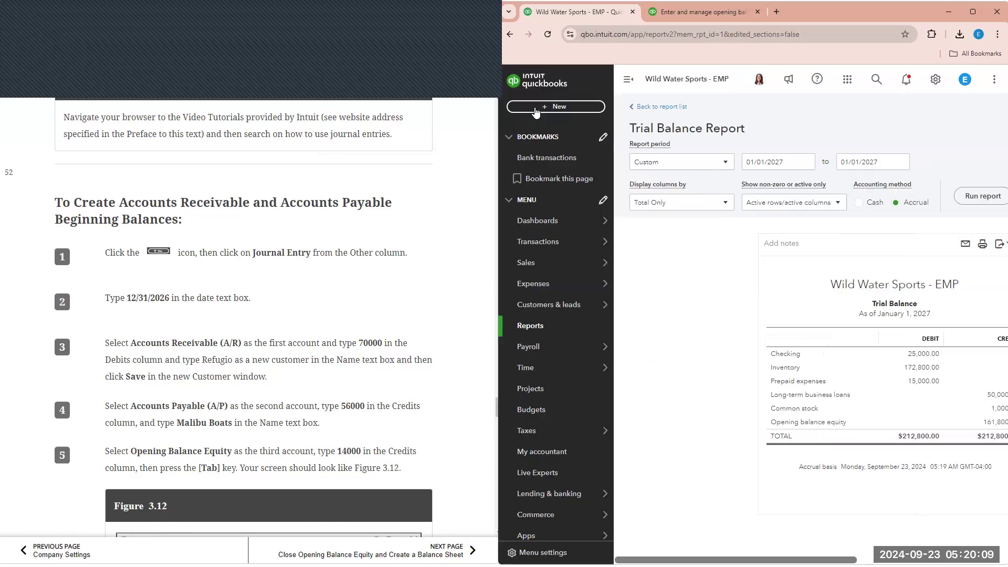
left_click(536, 108)
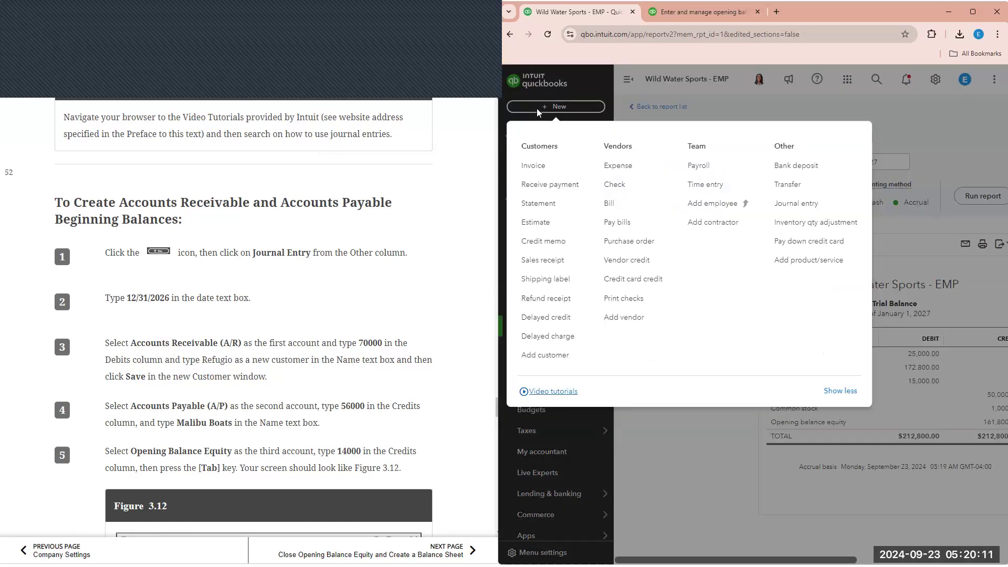
left_click(798, 206)
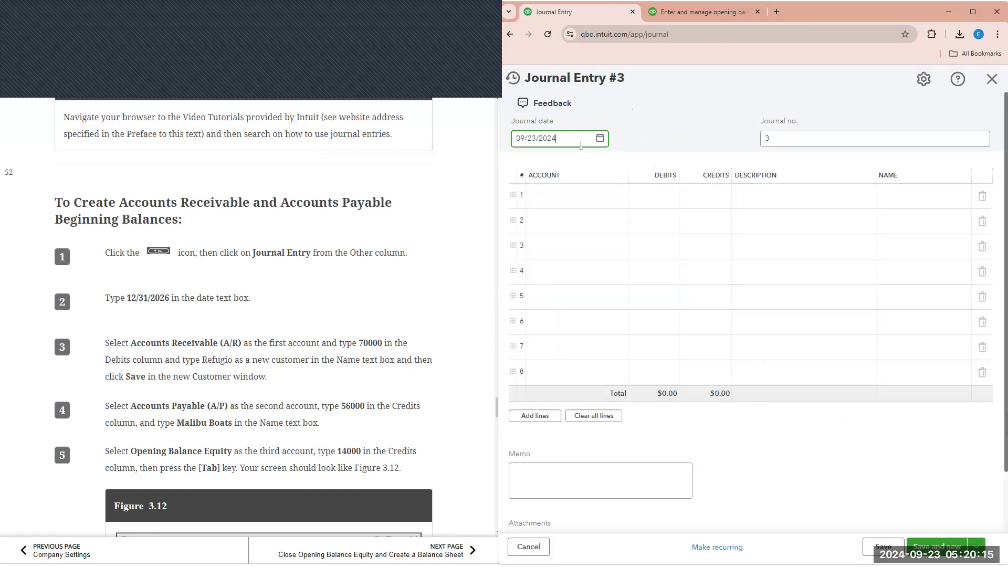
- Set the journal entry's date to 12/31/2026
left_click_drag(572, 140, 509, 156)
type("12/31/26")
left_click(709, 138)
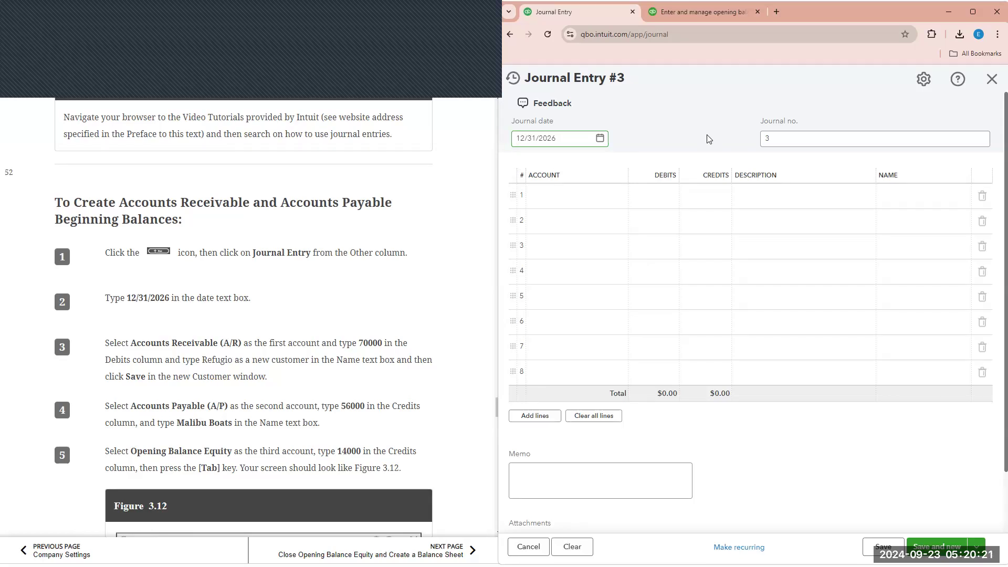
- Enter Accounts receivable (A/R) as the first journal line with a debit of 70000
scroll(369, 271, "down", 2)
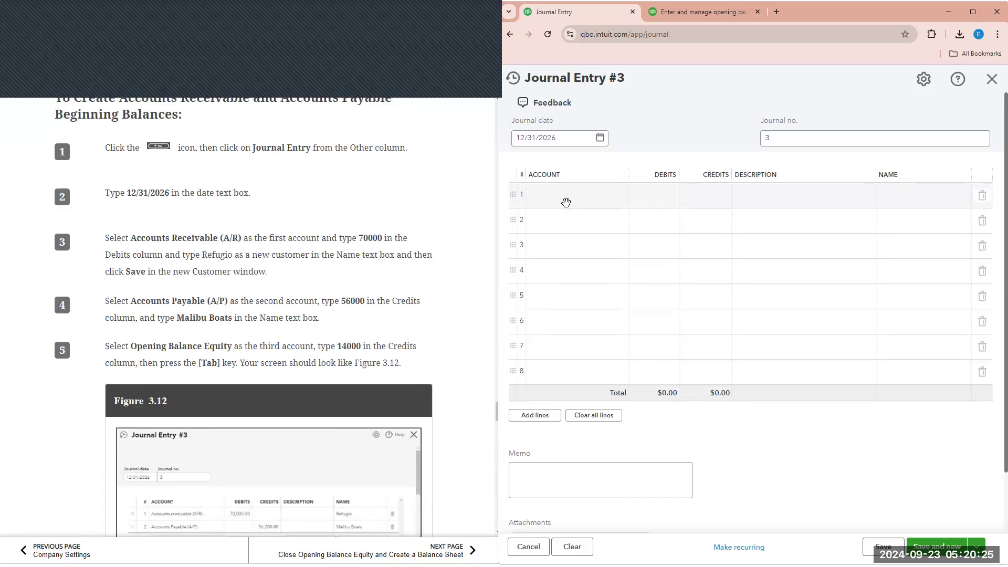
scroll(566, 202, "down", 1)
left_click(567, 149)
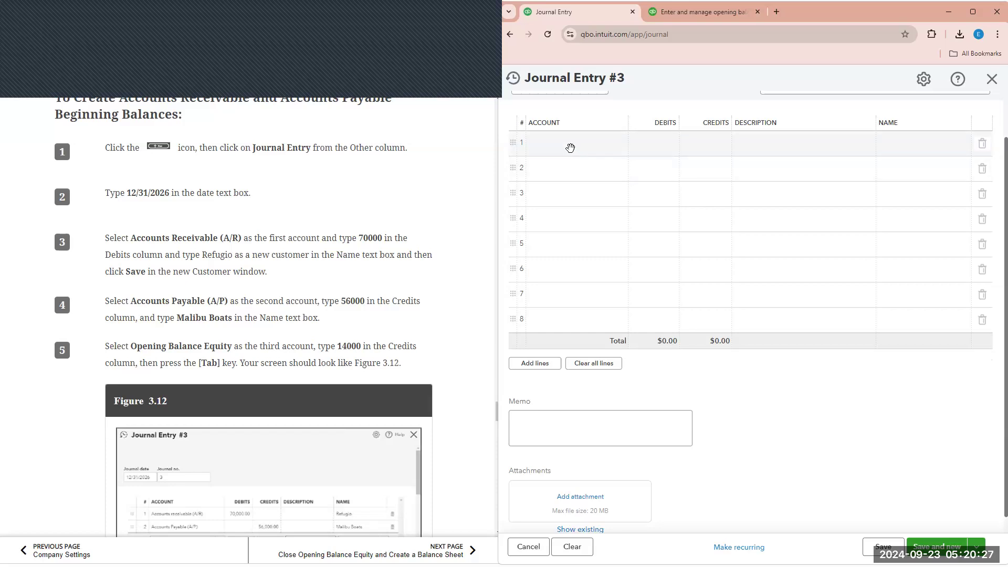
type("acc")
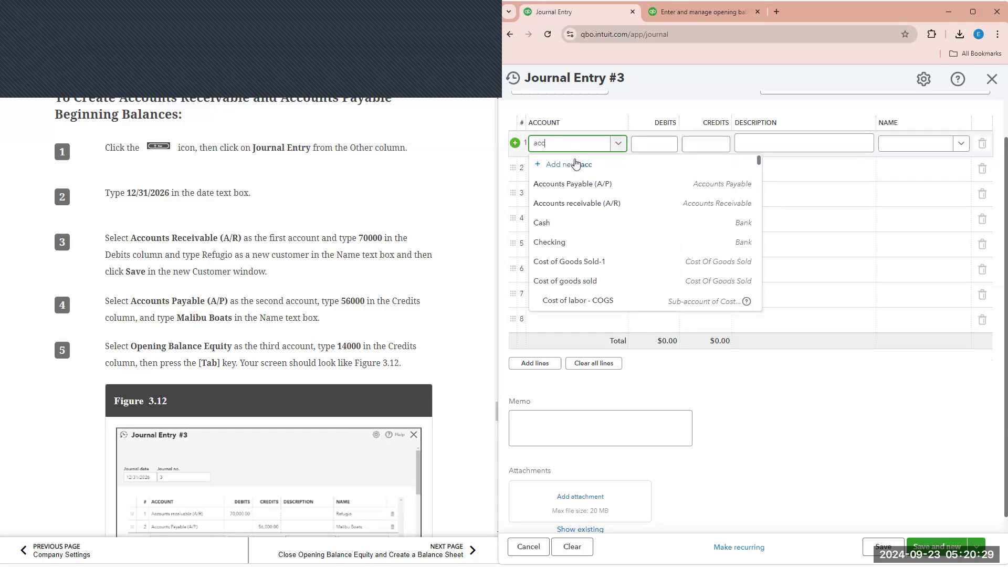
left_click(589, 205)
left_click(648, 149)
type("70,00")
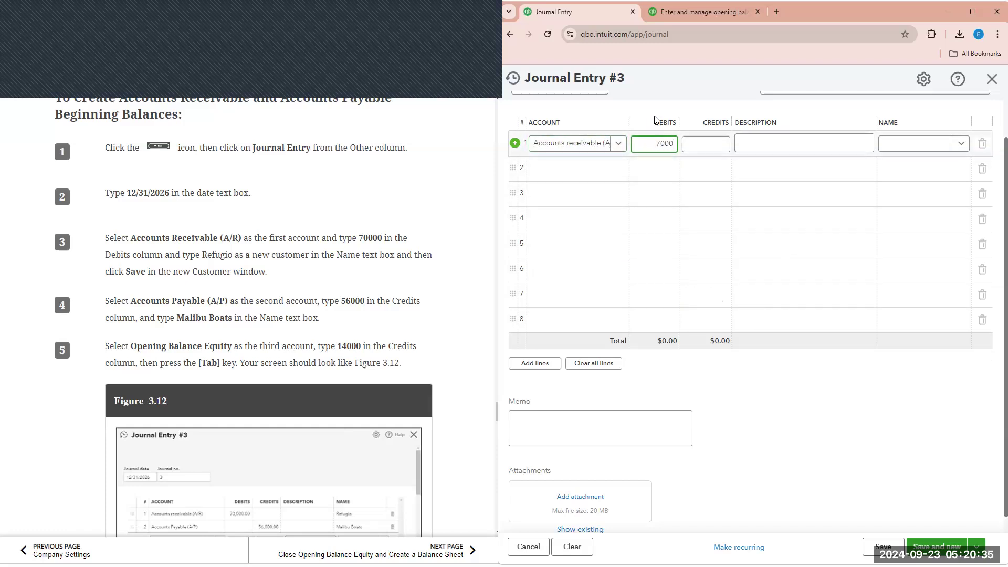
type("0")
left_click(568, 167)
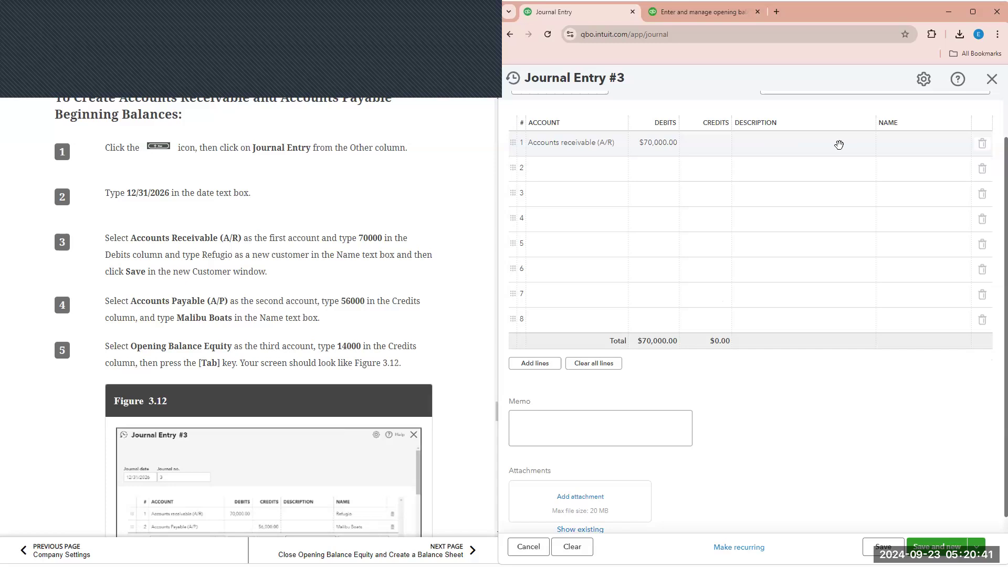
- Add Refugio as a new customer in the name column of the Accounts receivable line and save the customer
left_click(896, 152)
type("Refu")
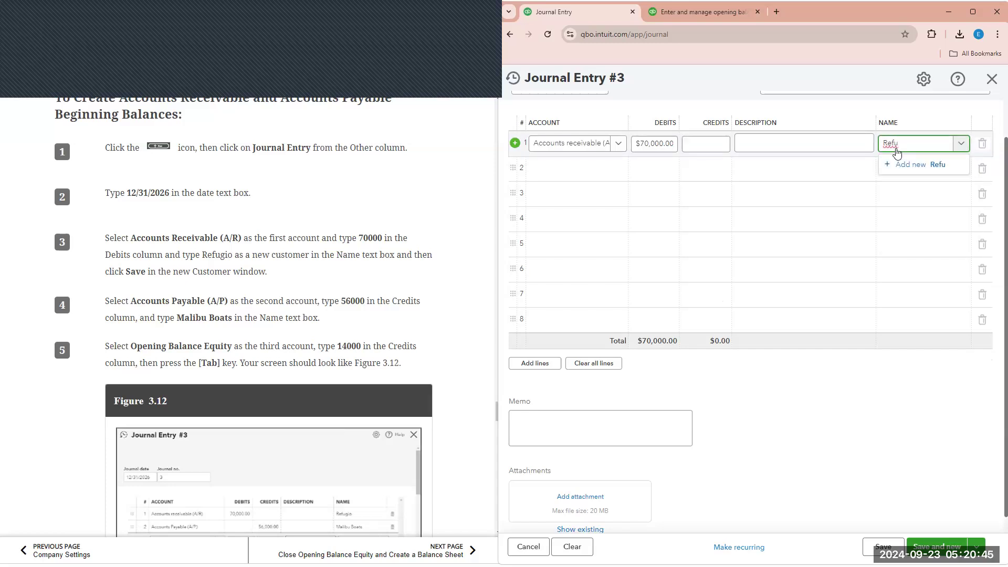
type("gio")
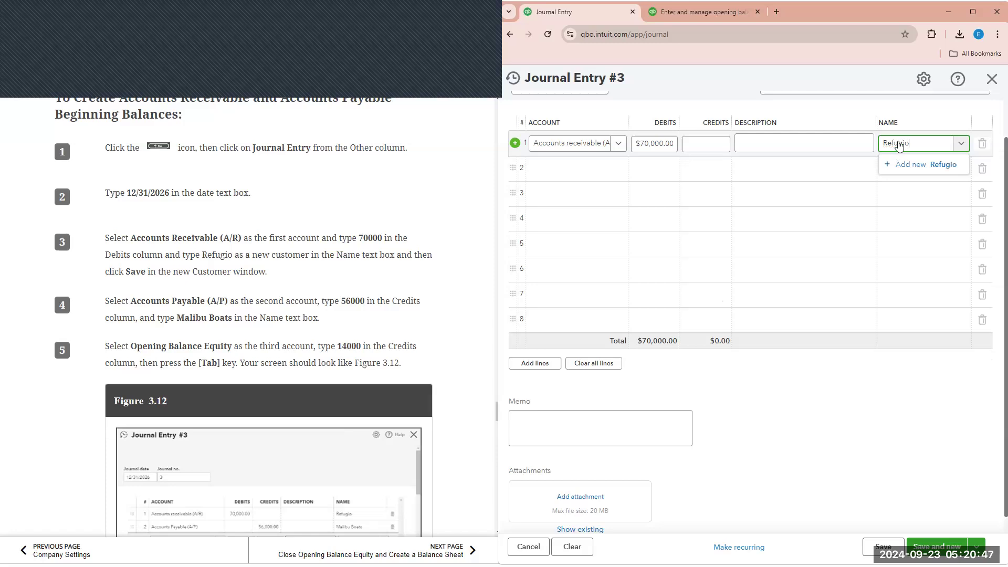
left_click(916, 164)
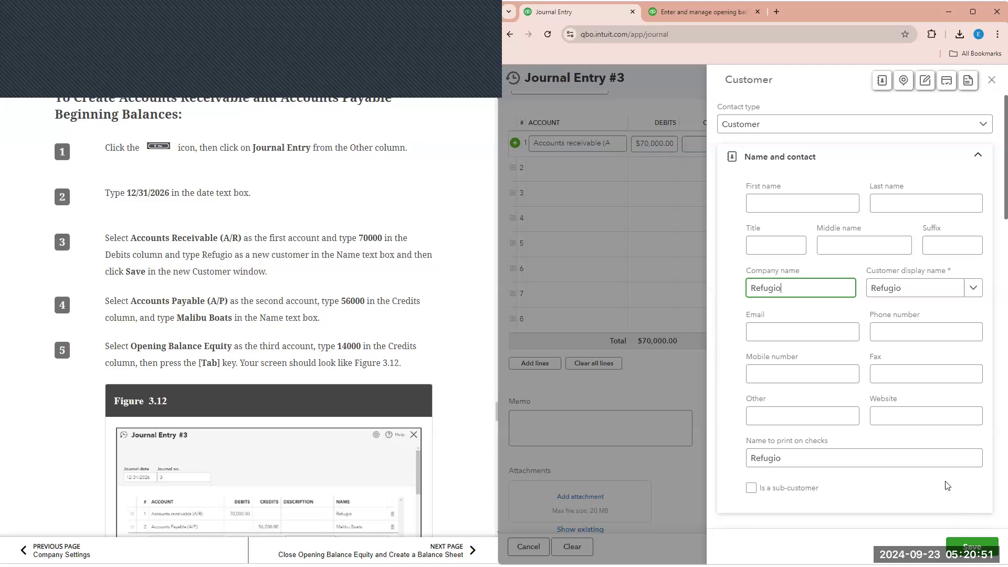
left_click(957, 542)
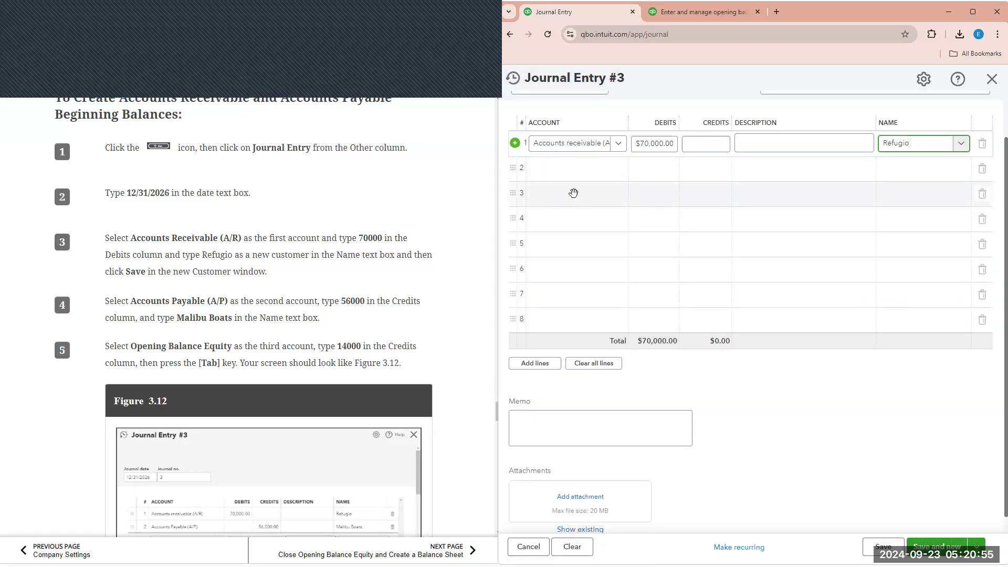
- Enter Accounts Payable (A/P) as the second journal line with a credit of 56000 and Malibu Boats as the name
left_click(642, 169)
type("accou")
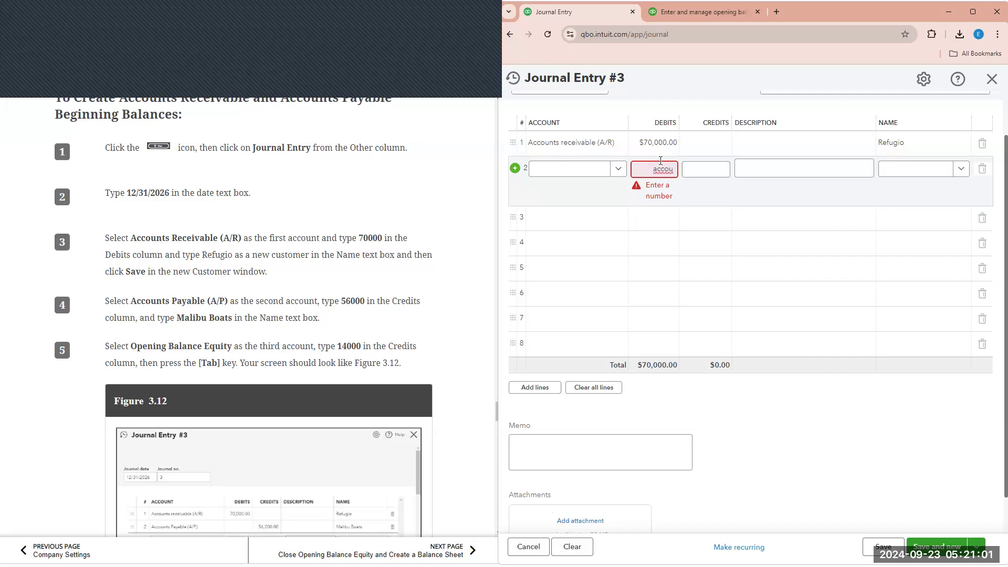
left_click(588, 170)
type("acc")
left_click(573, 209)
left_click(689, 170)
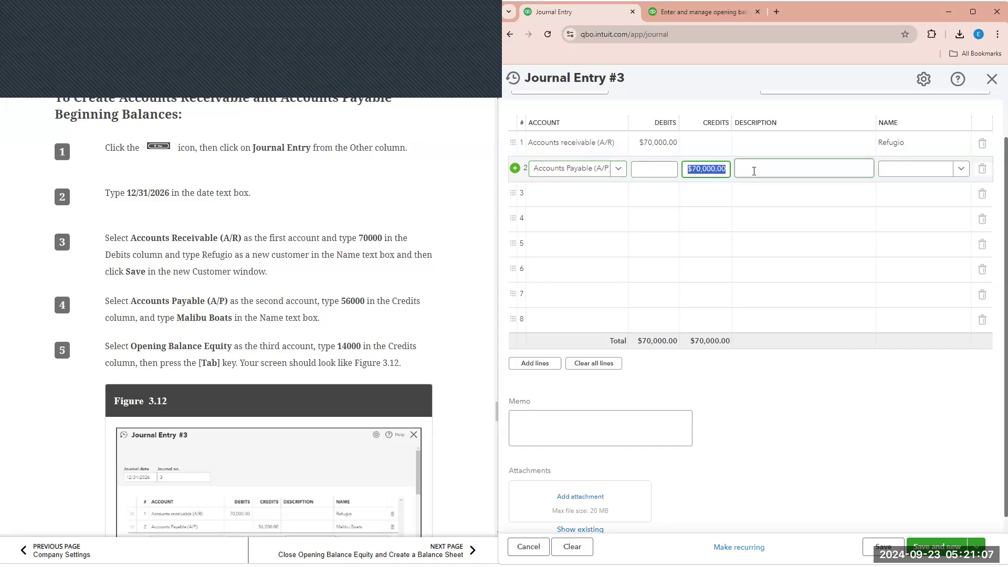
type("56000")
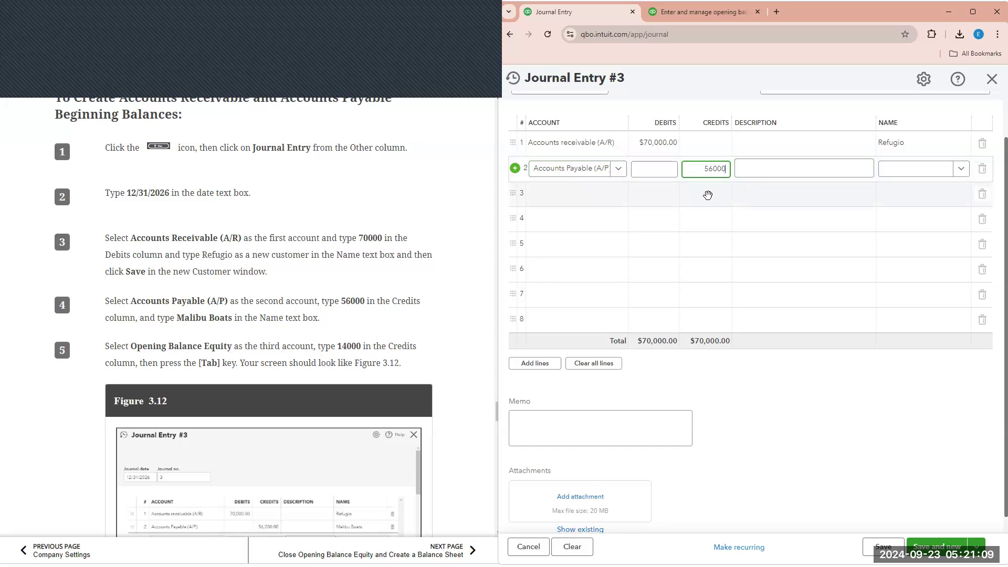
left_click(891, 171)
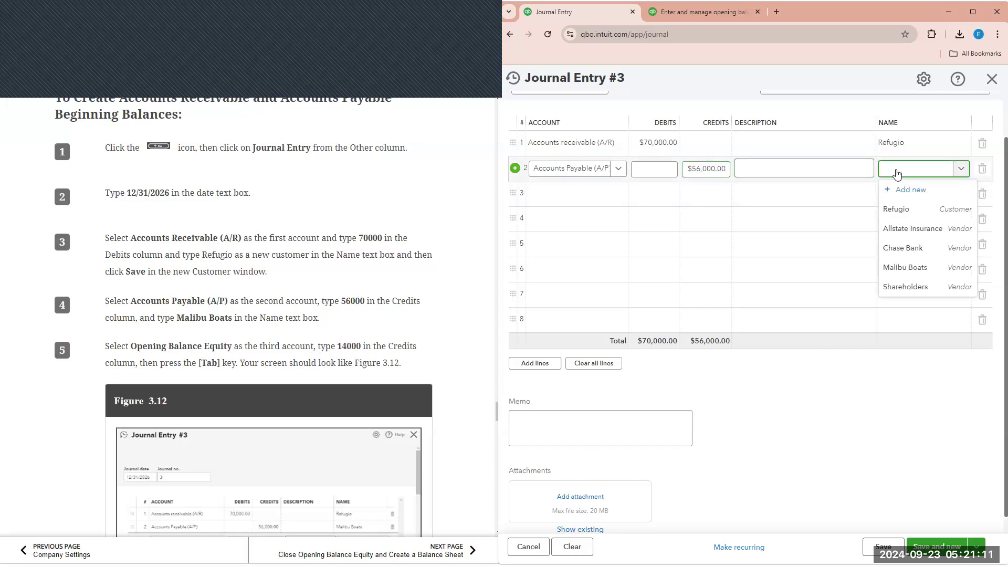
type("Mal")
left_click(900, 209)
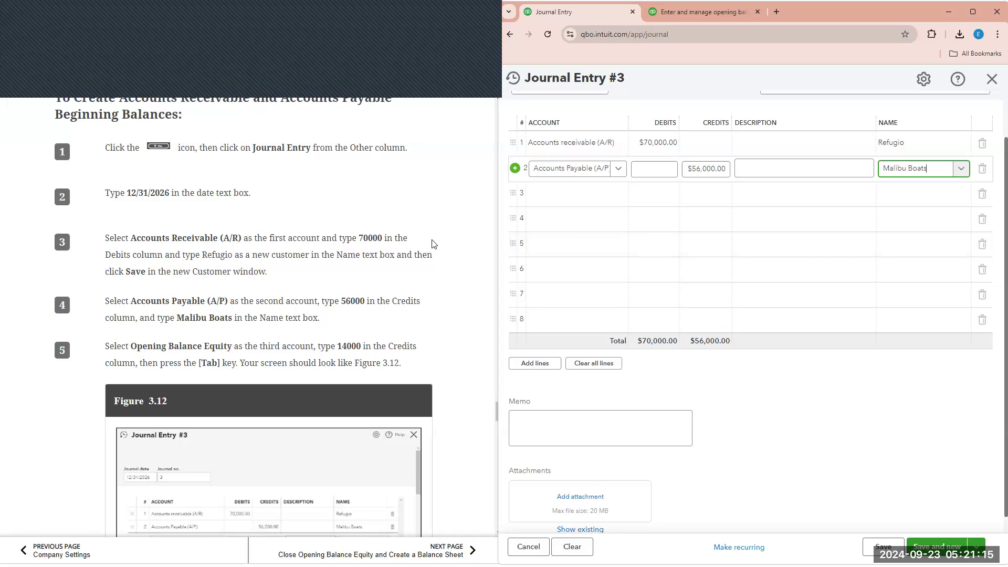
- Enter Opening balance equity as the third journal line with a credit of $14,000.00
scroll(427, 286, "down", 2)
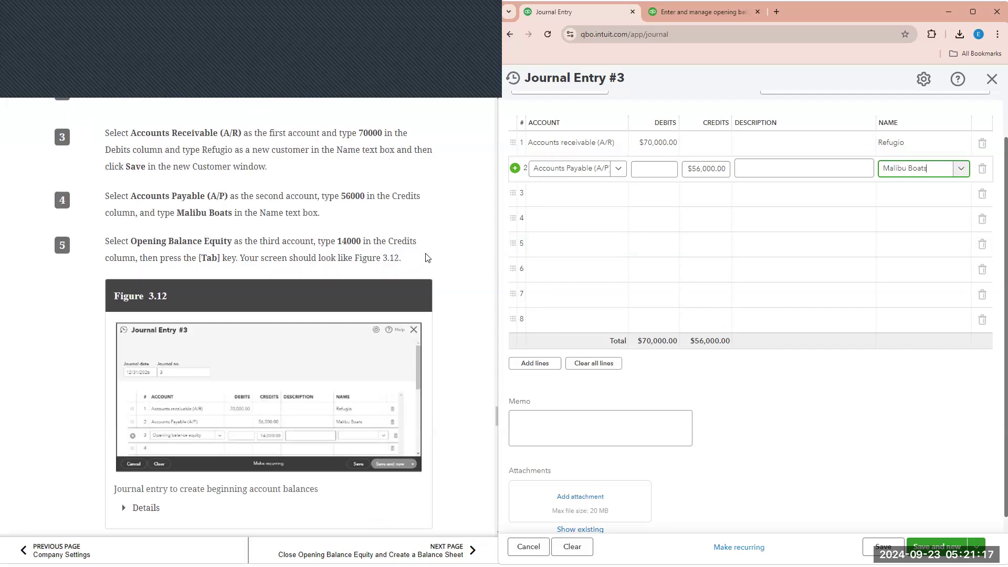
left_click(557, 194)
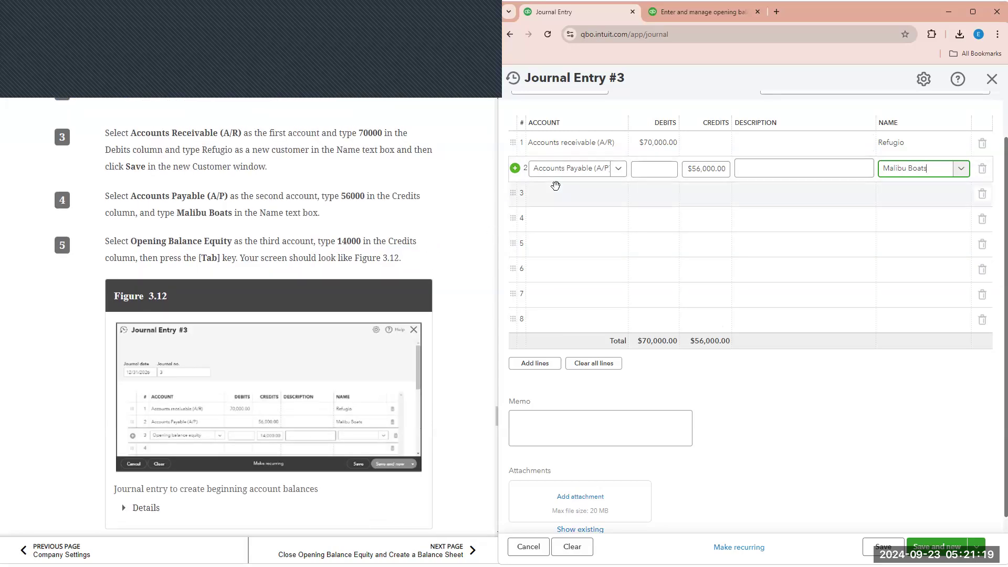
type("open")
left_click(562, 235)
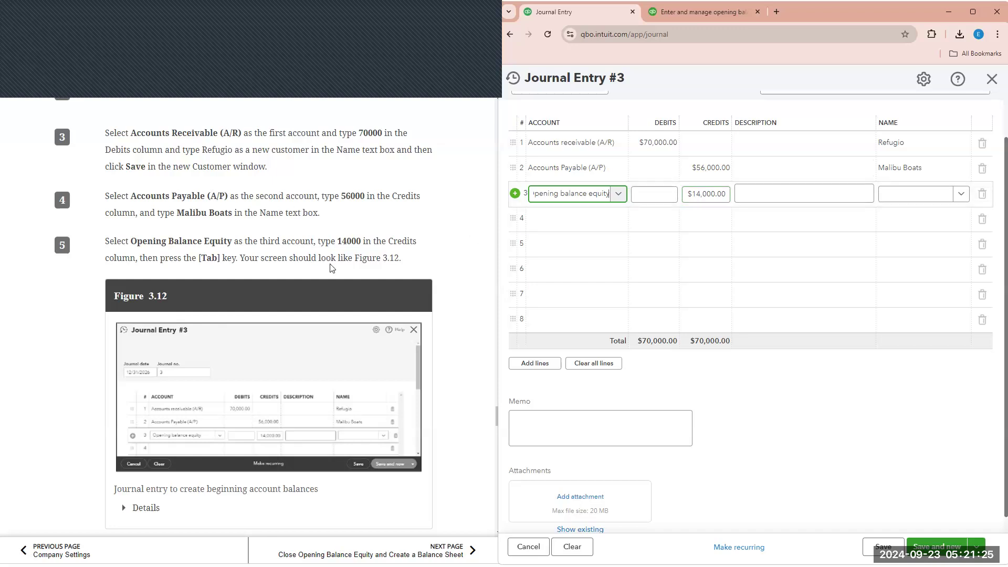
left_click(732, 97)
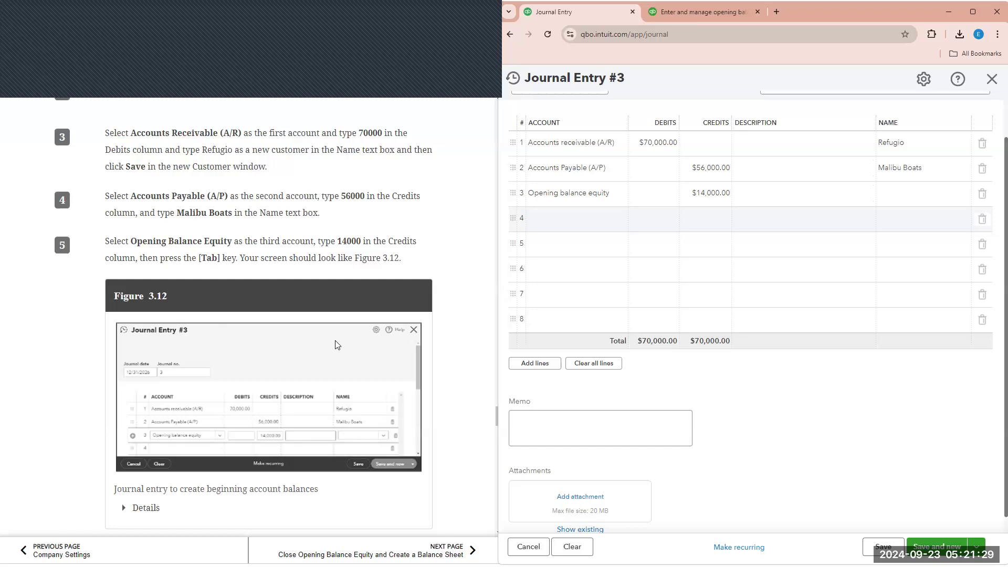
- Check the journal entry against the textbook's Figure 3.12, then save and close it
scroll(604, 158, "up", 1)
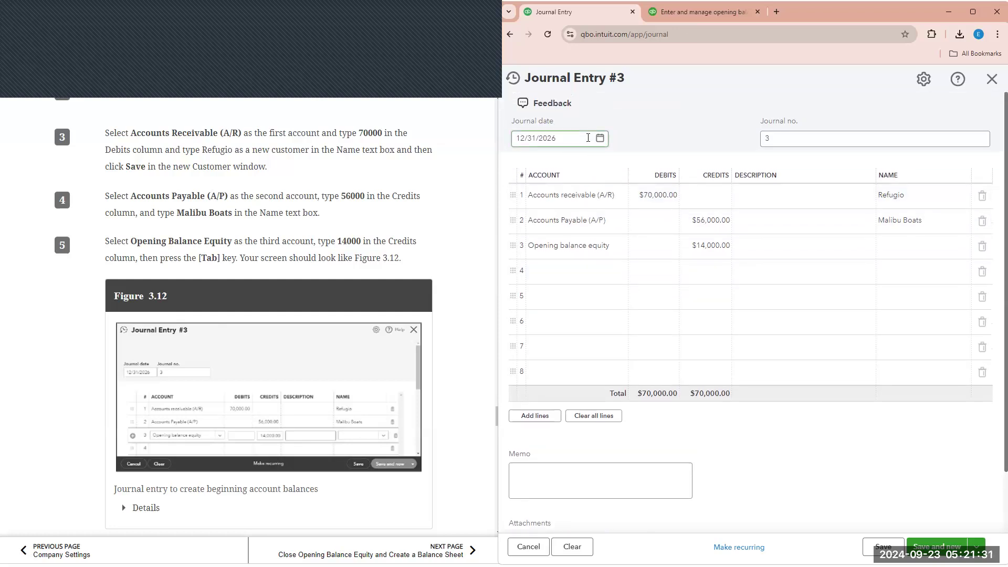
left_click(797, 137)
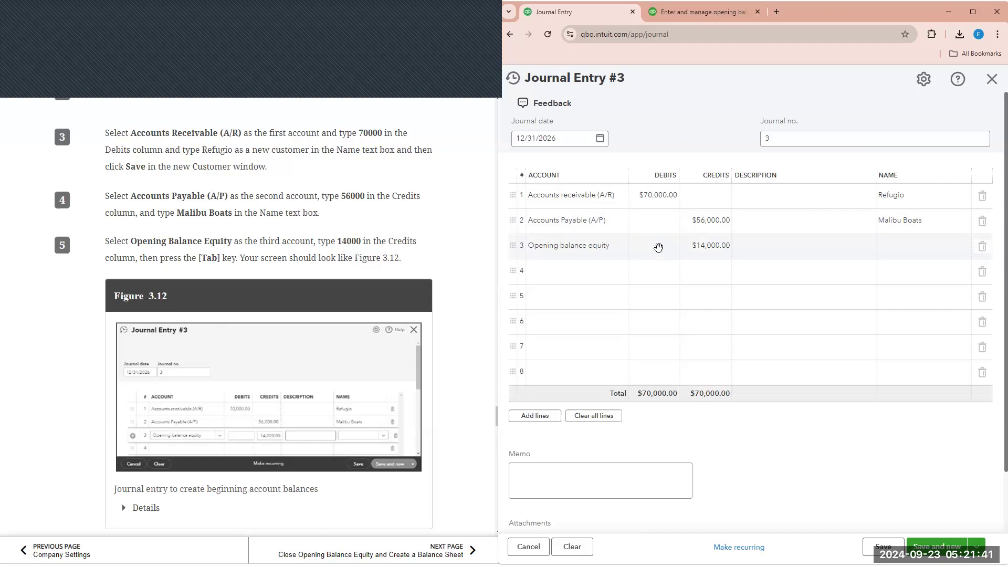
scroll(173, 336, "down", 2)
scroll(173, 335, "down", 2)
left_click(147, 306)
scroll(156, 224, "down", 2)
left_click(152, 175)
left_click(975, 547)
left_click(943, 525)
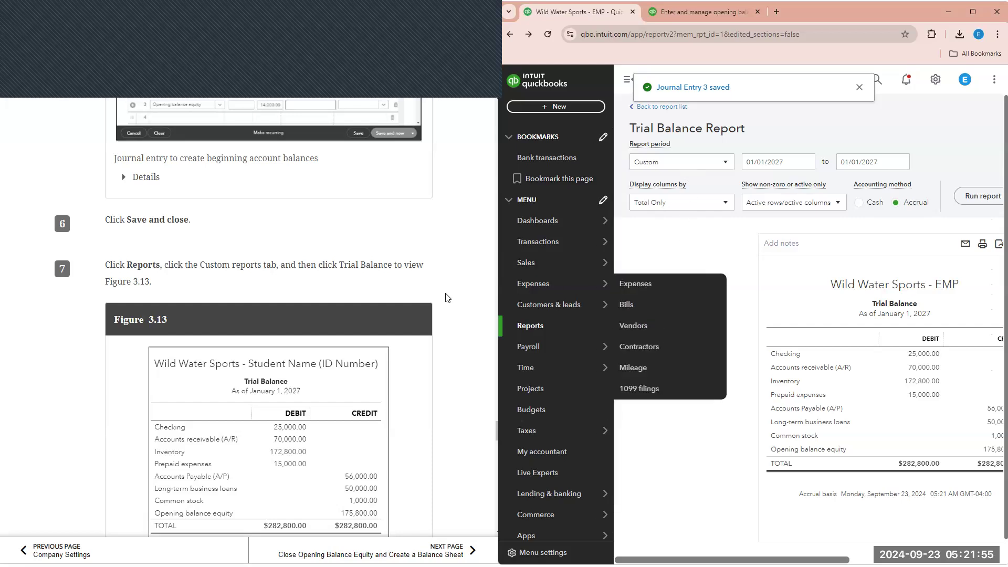
- Compare the updated Trial Balance with the textbook's Figure 3.13 and read on to the equipment account instructions
left_click(860, 88)
left_click(627, 82)
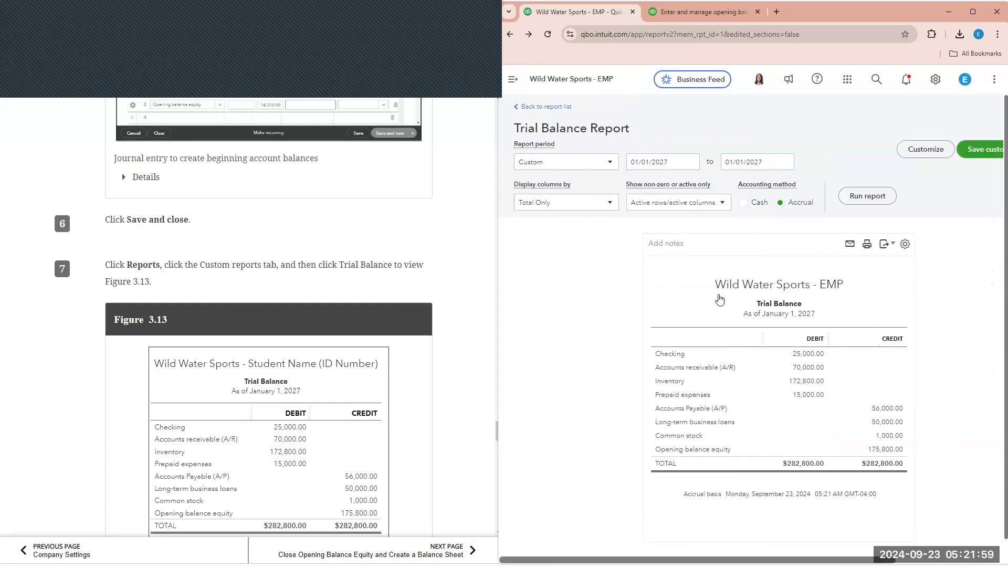
scroll(318, 378, "down", 1)
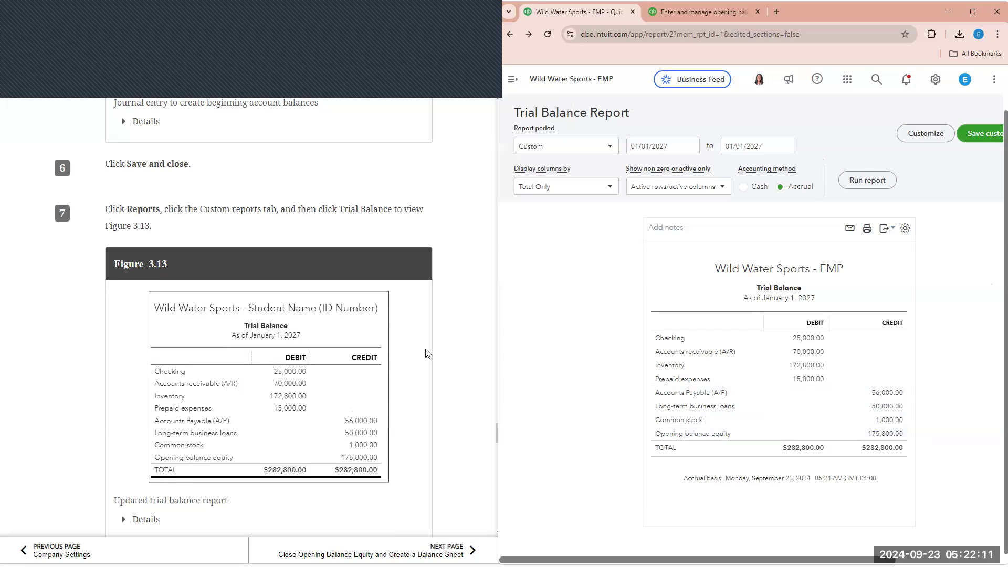
scroll(428, 351, "down", 5)
scroll(428, 349, "down", 2)
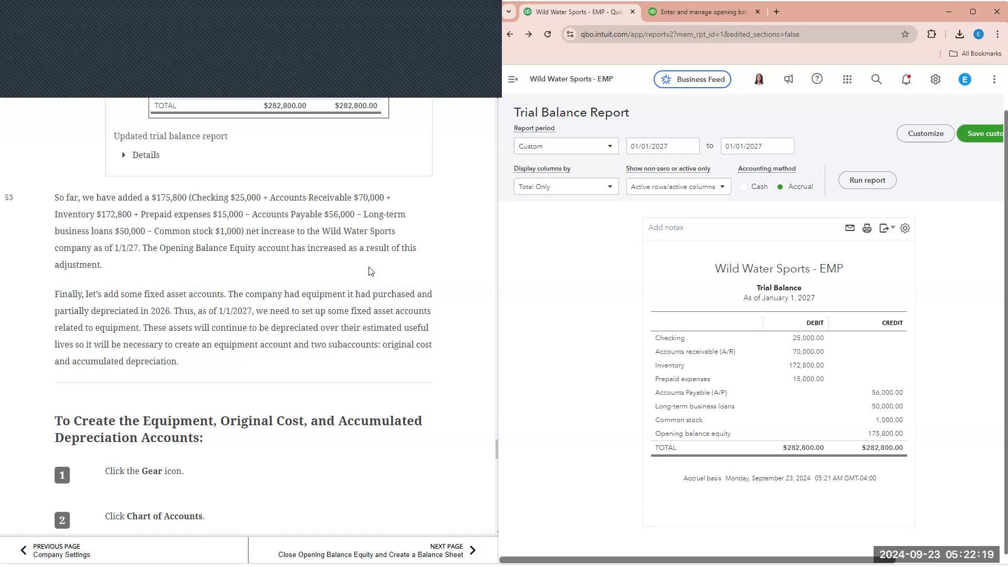
scroll(368, 276, "down", 4)
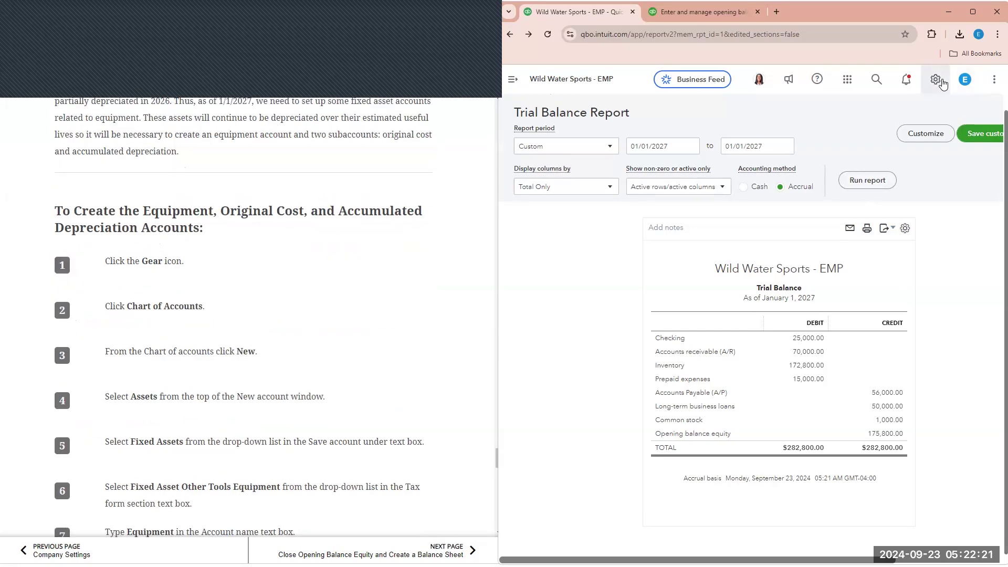
- Open the chart of accounts and start a new account
left_click(942, 82)
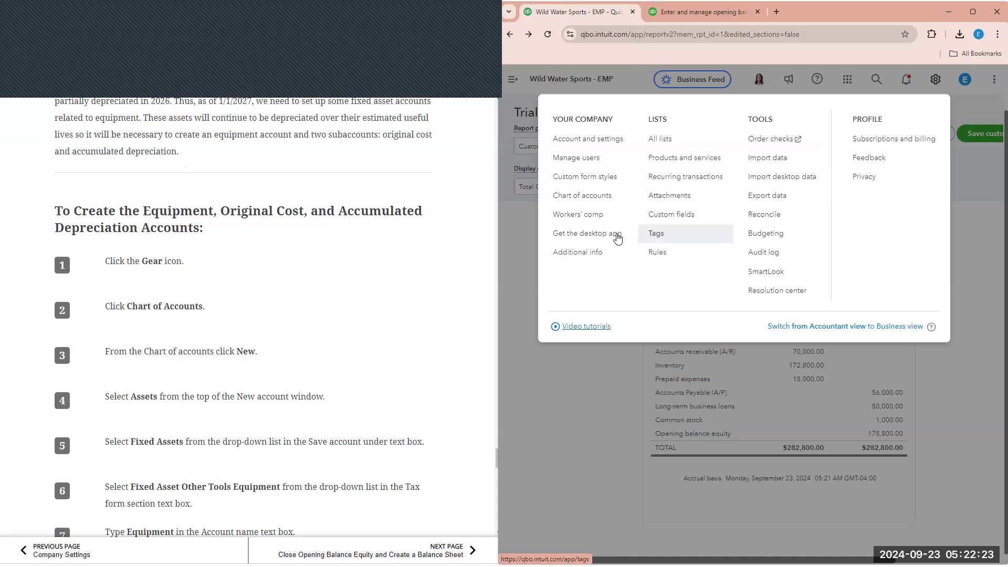
left_click(598, 197)
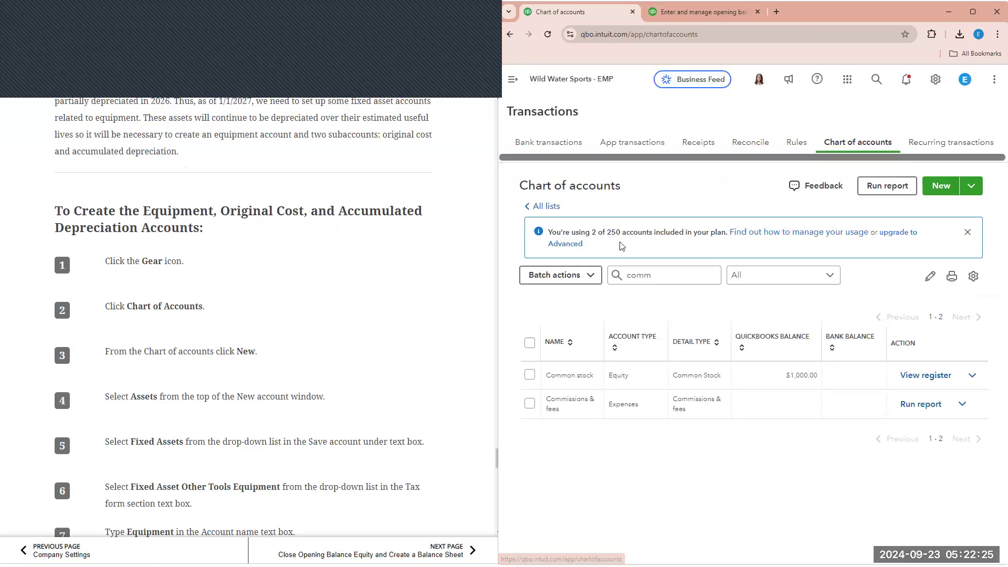
scroll(150, 347, "down", 1)
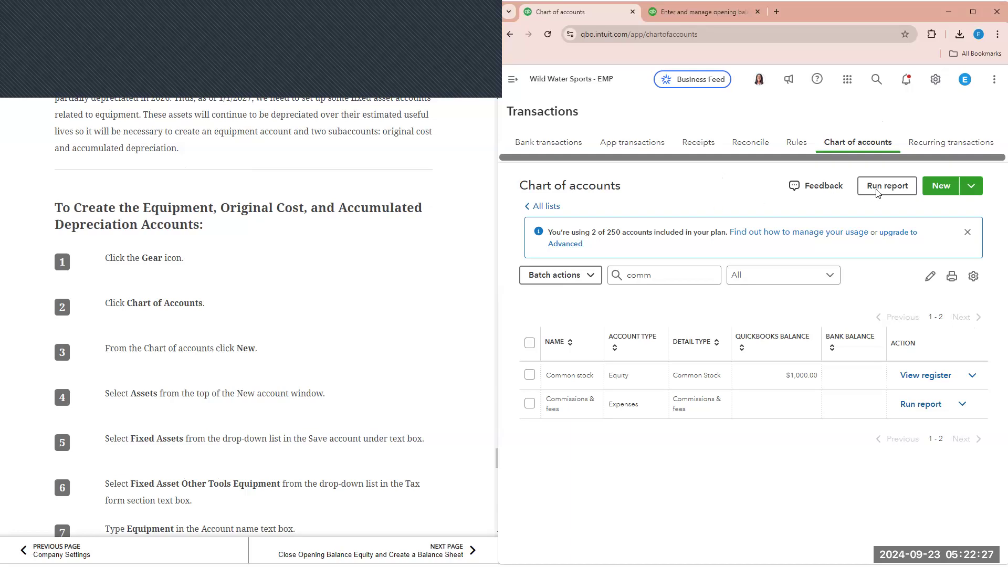
left_click(940, 187)
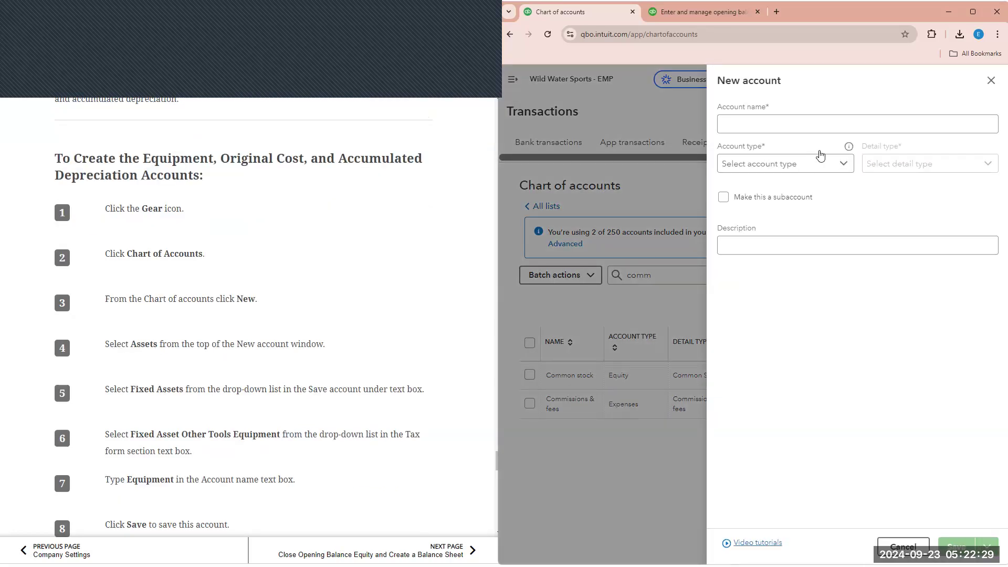
- Set the new account's type to Fixed Assets and its detail type to Fixed Asset Other Tools Equipment
left_click(788, 163)
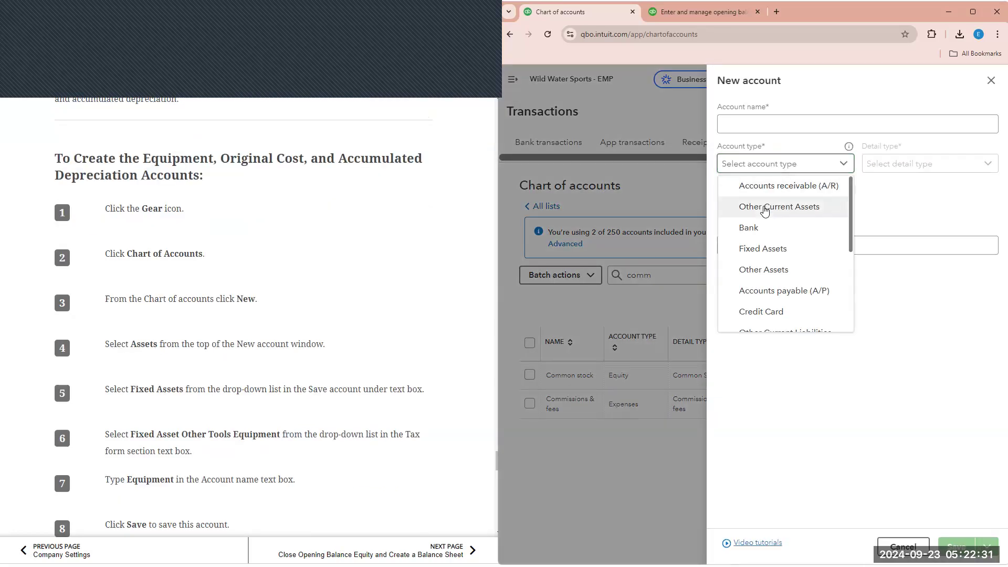
left_click(767, 247)
scroll(395, 228, "down", 1)
scroll(396, 228, "down", 1)
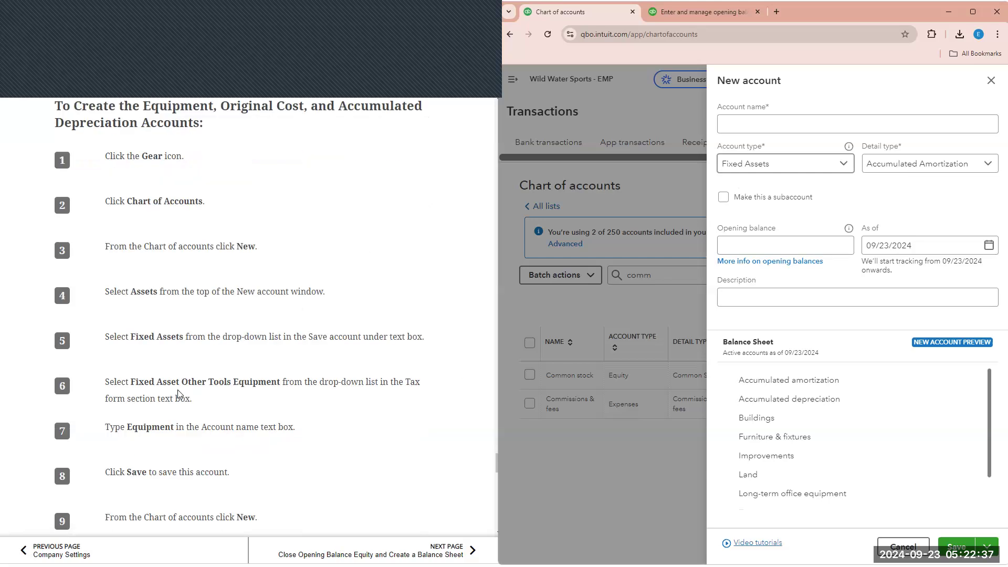
left_click(902, 167)
scroll(903, 189, "down", 2)
left_click(910, 250)
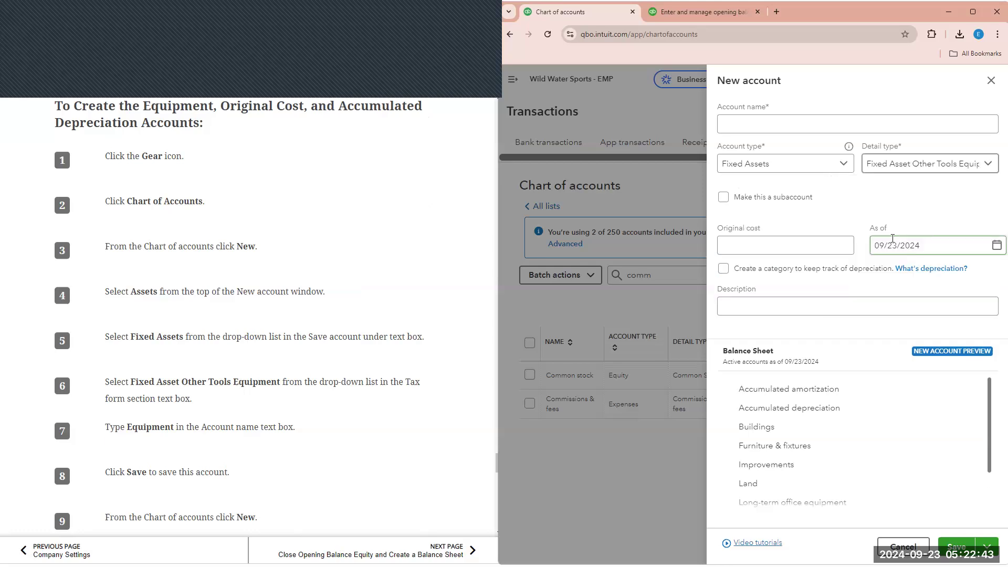
- Name the new fixed asset account "Equiment" and consult the textbook's following instructions
left_click(810, 119)
left_click(810, 120)
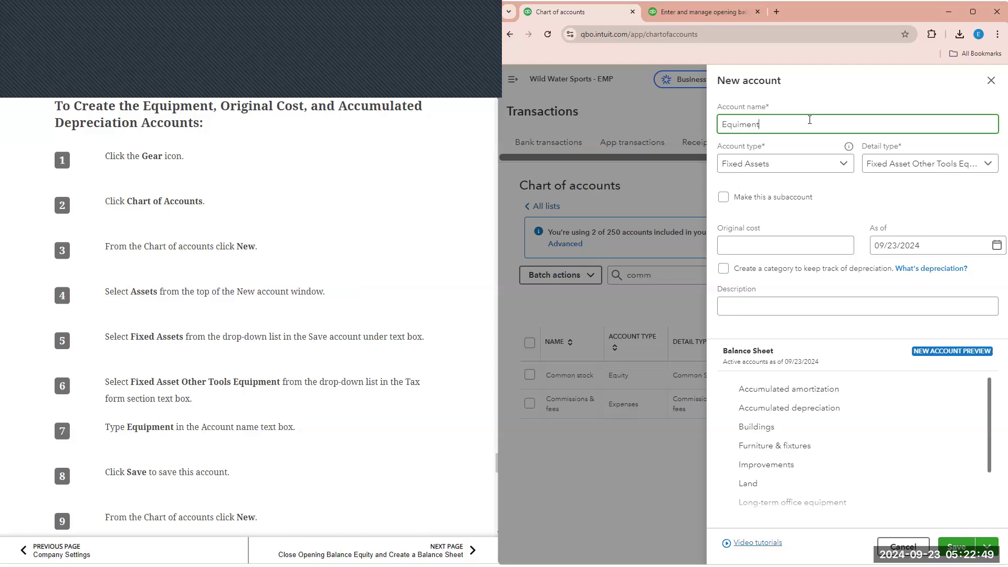
scroll(324, 282, "down", 4)
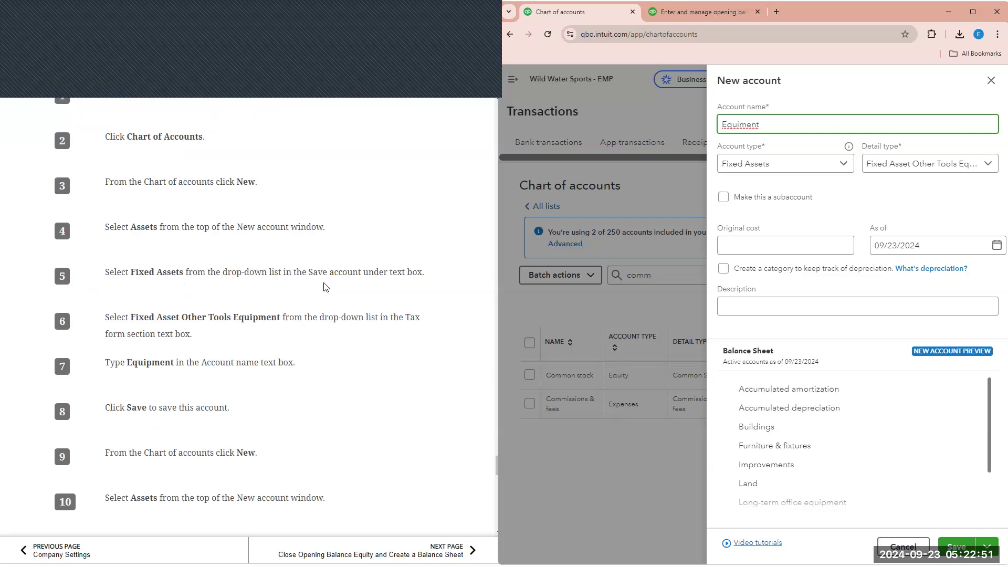
- Read the textbook's instructions through the $40,000 equipment balance entry and save the new Equiment account
scroll(327, 286, "up", 4)
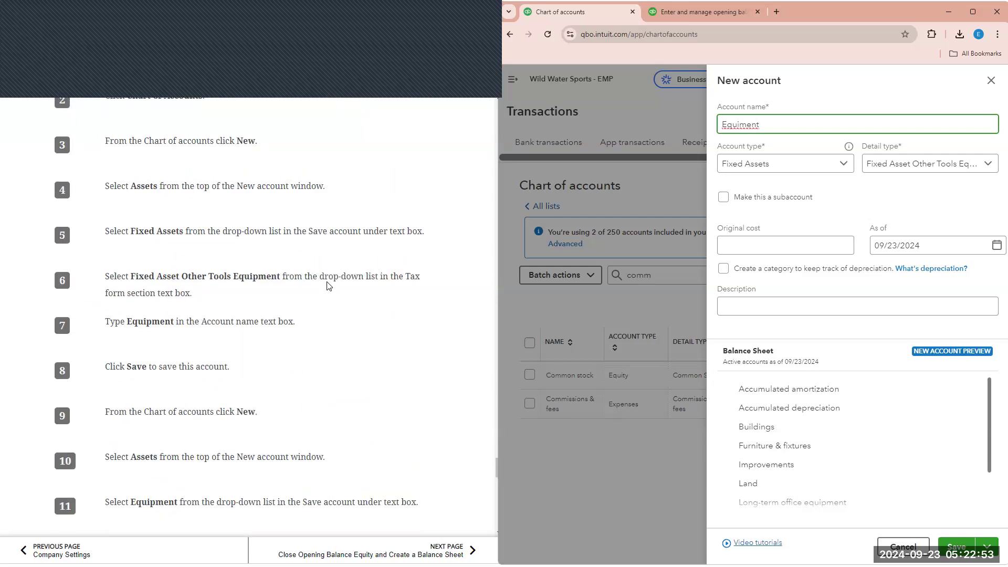
scroll(329, 285, "down", 3)
scroll(329, 284, "down", 4)
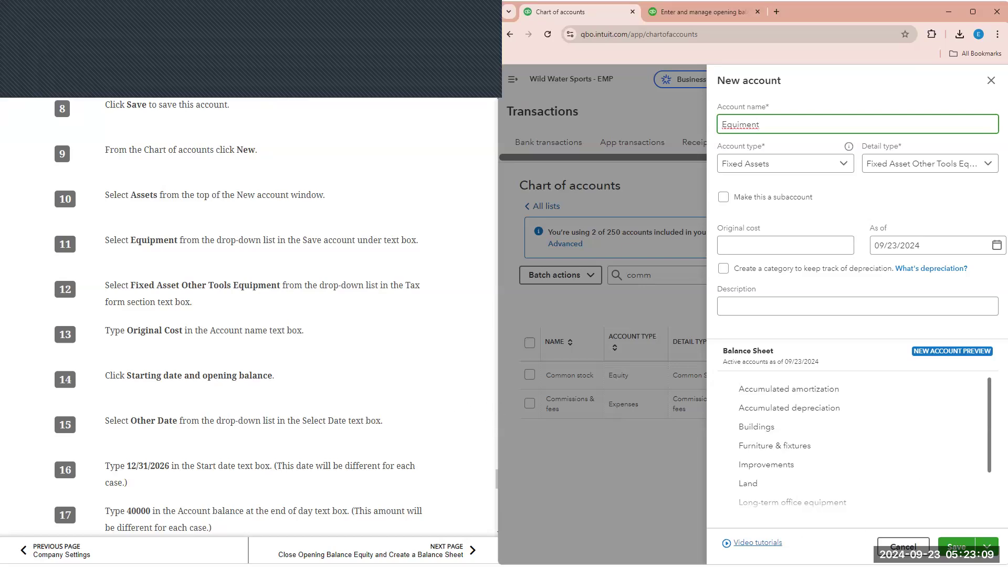
left_click(956, 546)
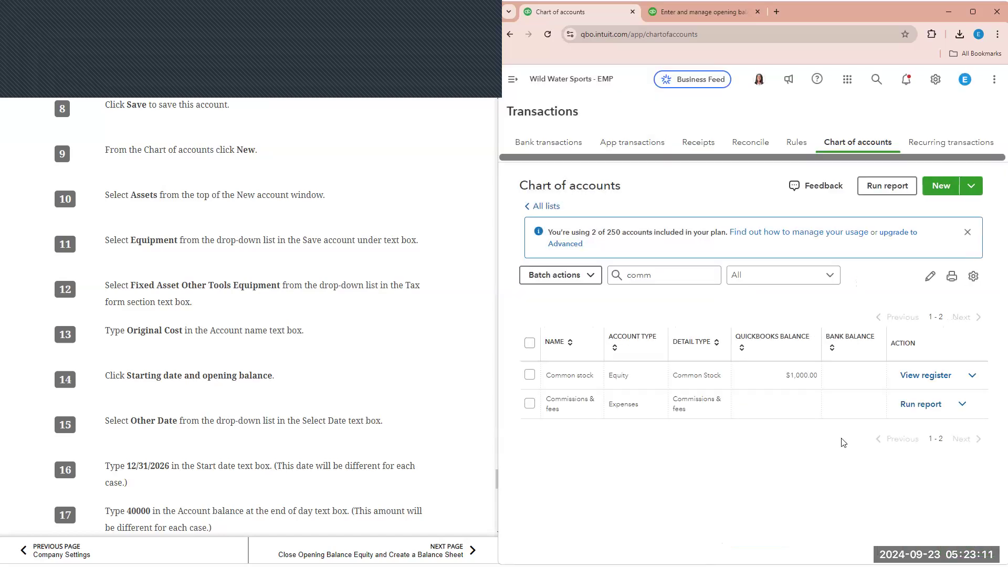
- Search the chart of accounts for "eq", "fix" and "equ" to locate the Equiment account
left_click(616, 281)
key("BackSpace")
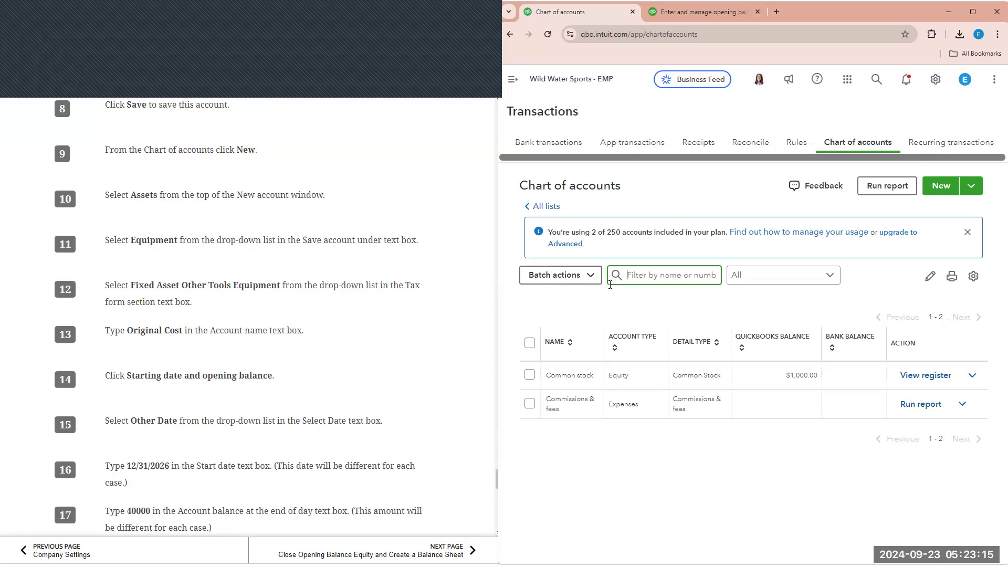
type("eq")
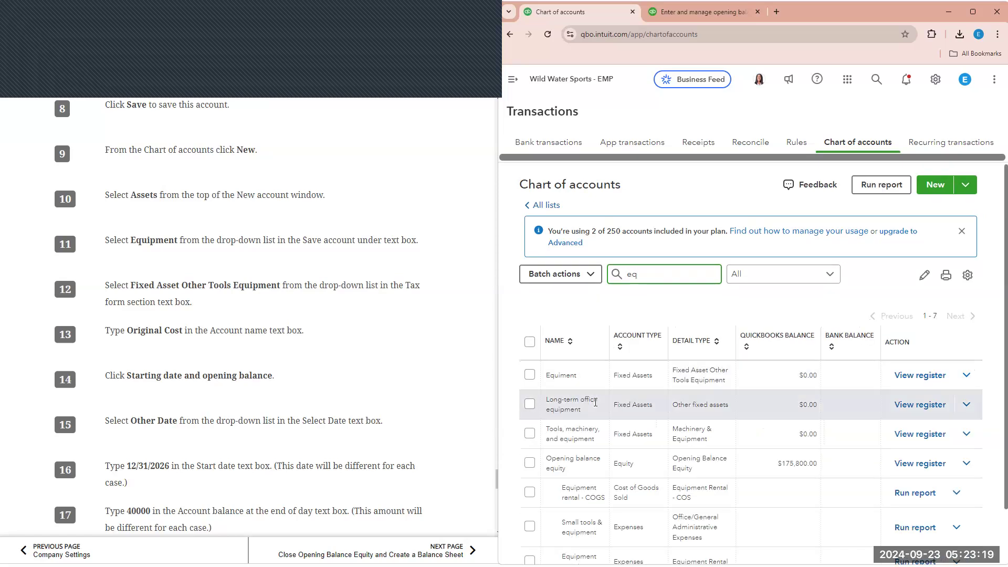
scroll(595, 402, "down", 1)
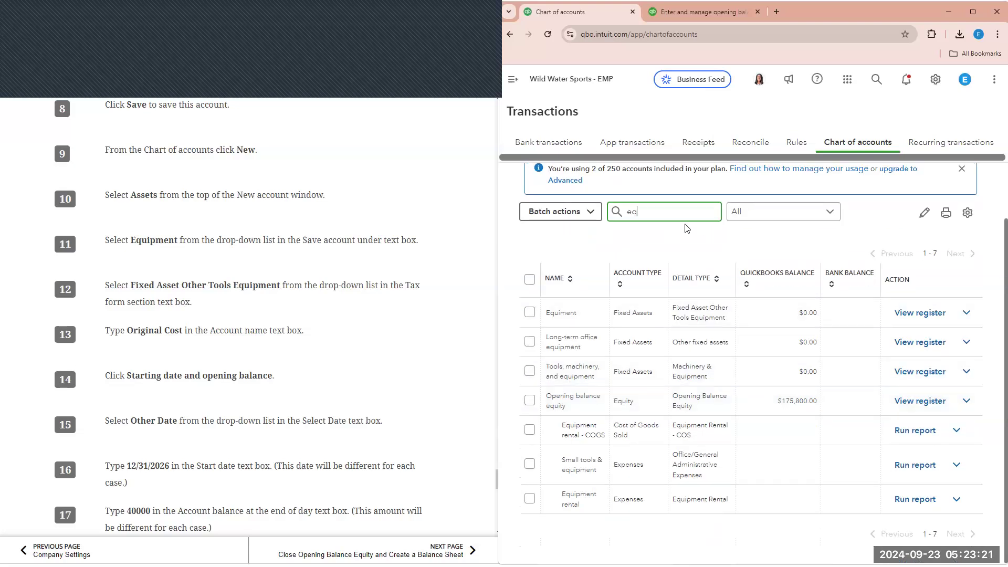
type("fix")
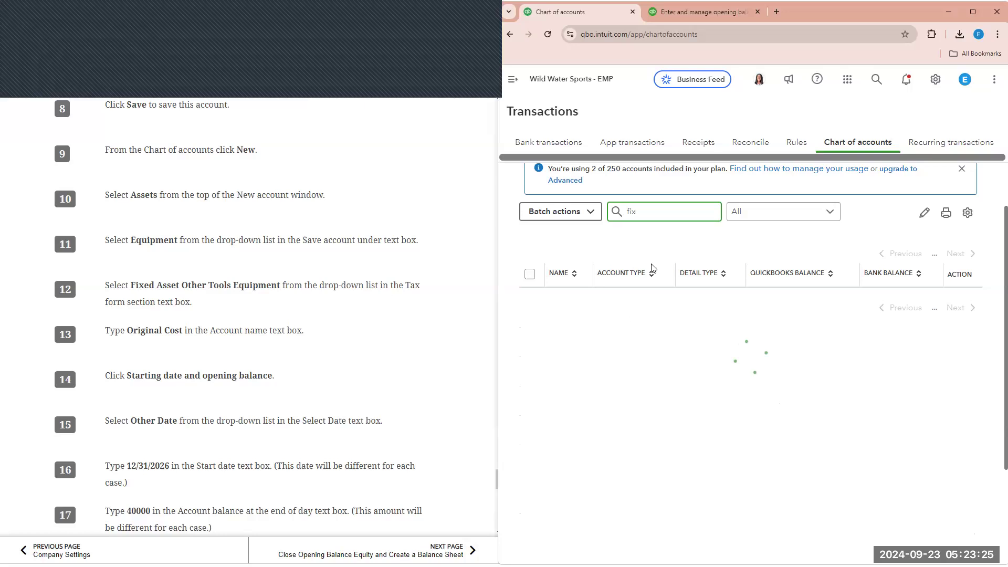
key("BackSpace")
key("BackSpace")
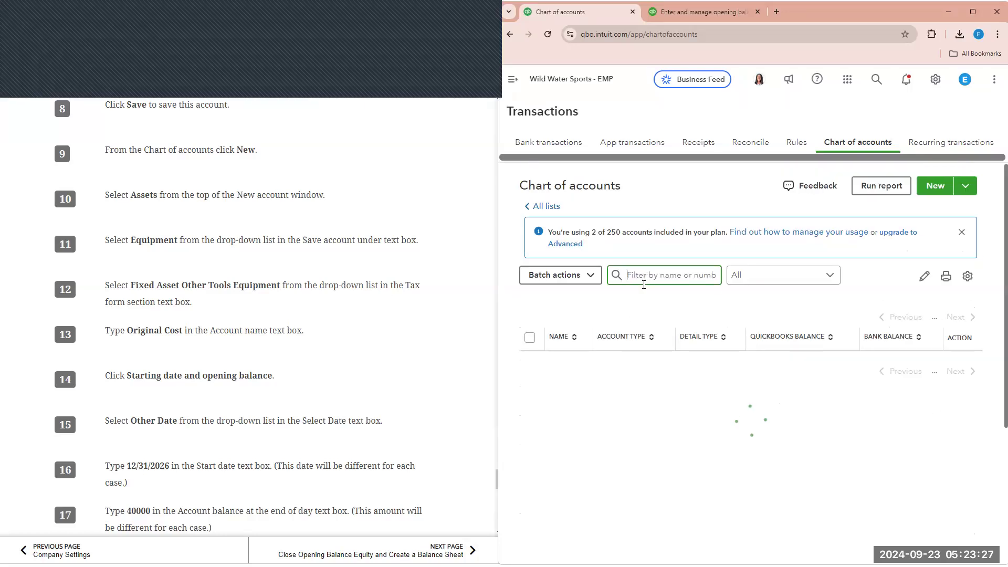
type("equ")
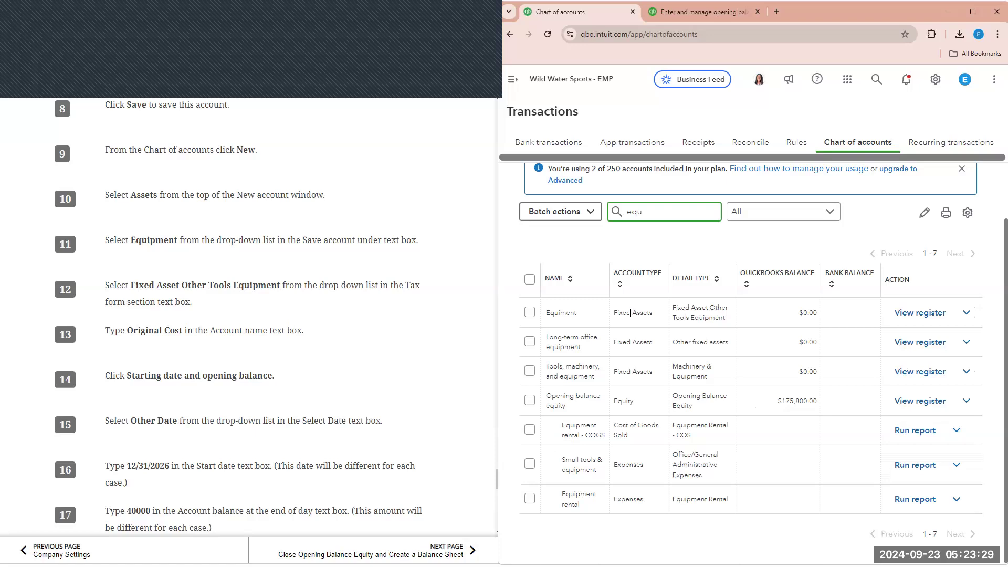
left_click(602, 313)
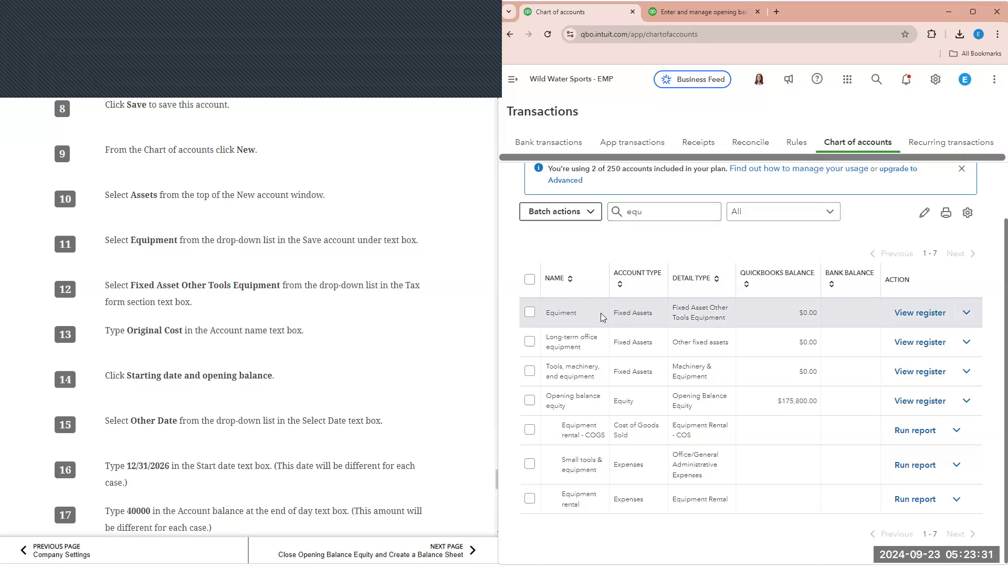
- Open the Equiment account for editing, check it for an opening balance entry against the textbook, and close it without saving
left_click(967, 314)
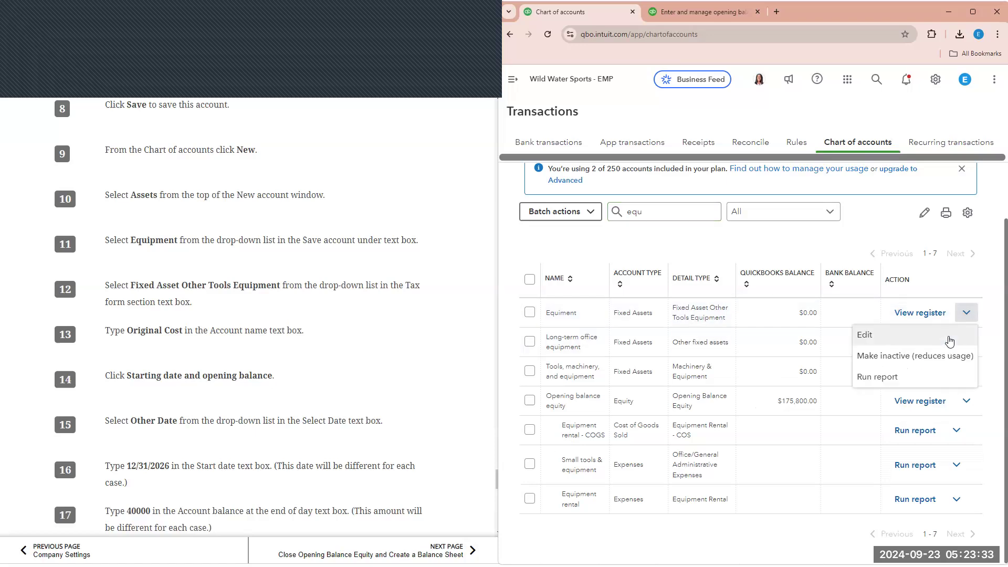
left_click(951, 338)
left_click(839, 244)
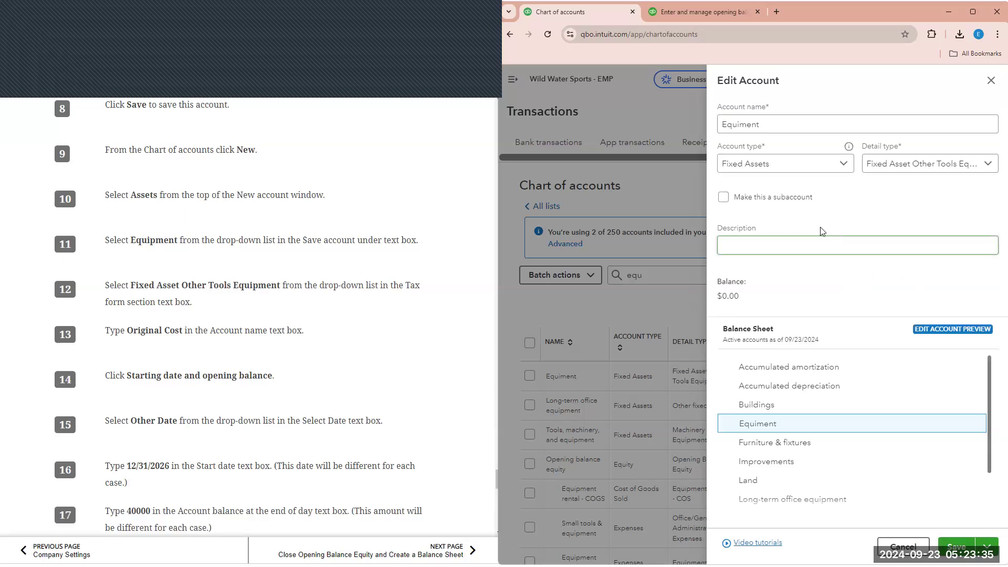
scroll(429, 234, "down", 1)
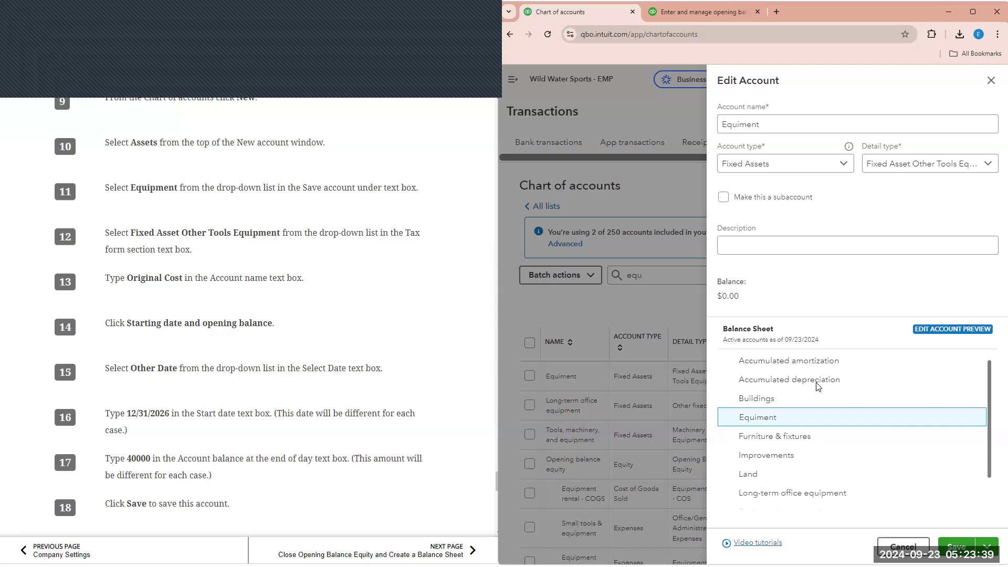
double_click(731, 296)
triple_click(731, 291)
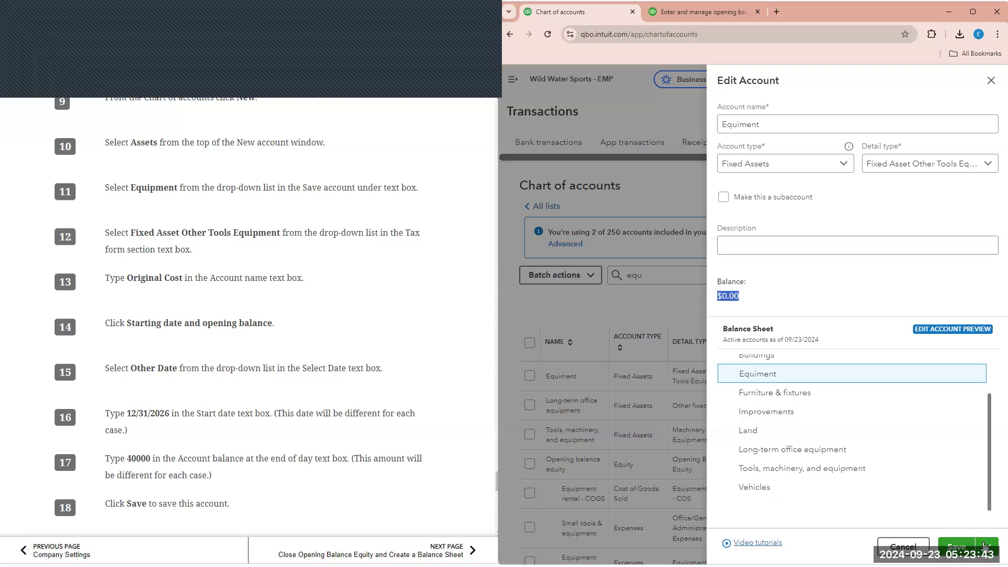
left_click(984, 545)
left_click(946, 282)
left_click(810, 240)
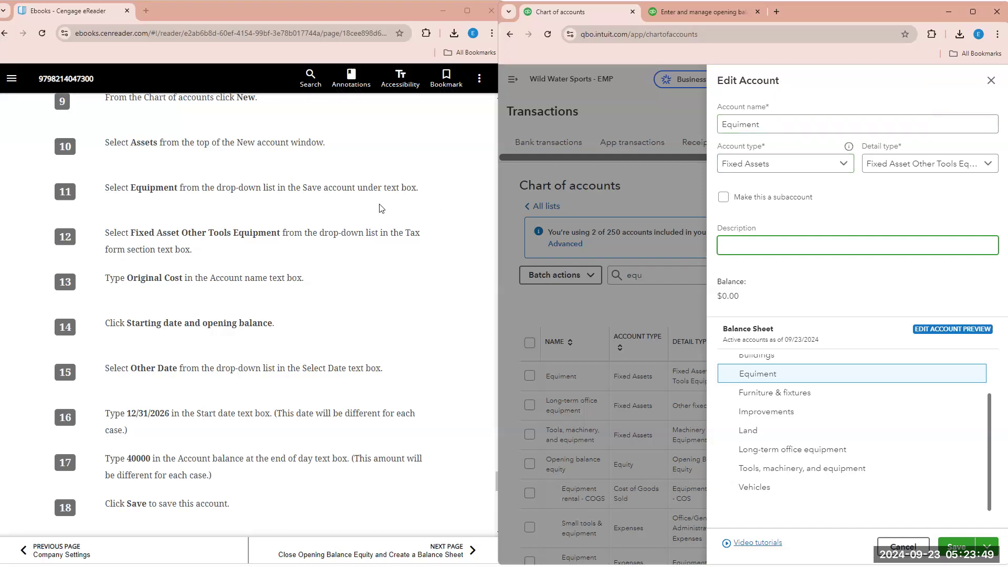
left_click(382, 208)
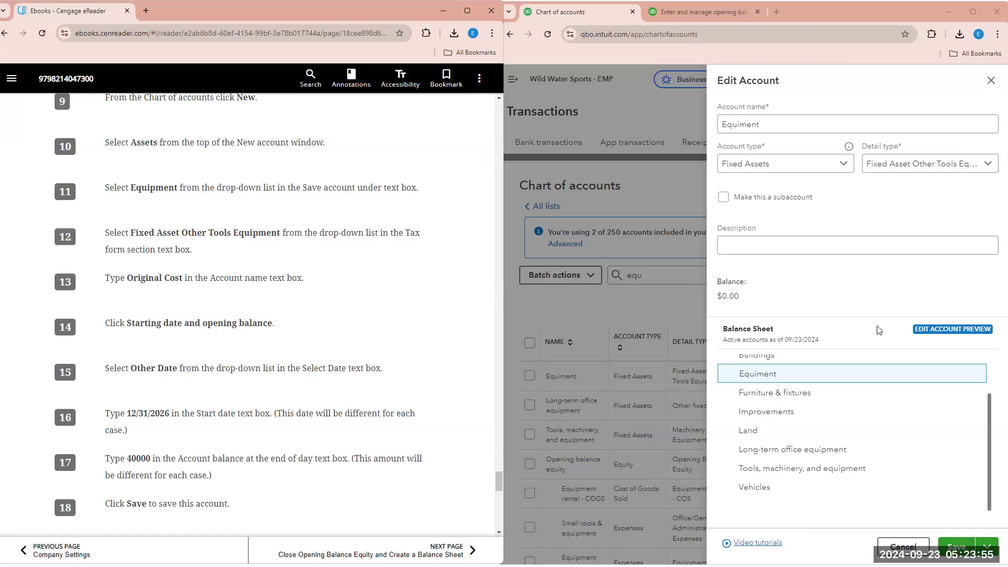
left_click(990, 80)
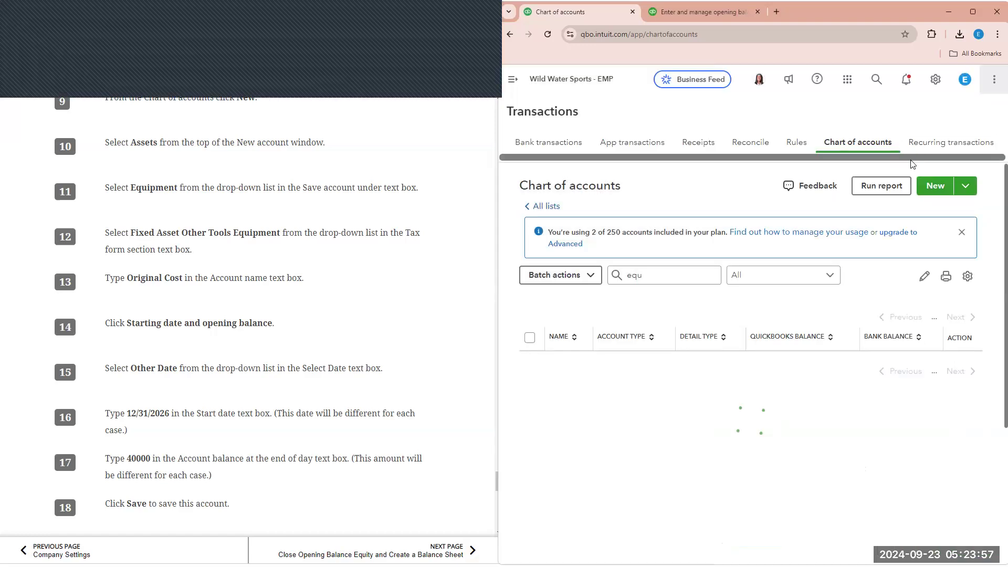
- Start another new account and name it "Equipment 2", correcting the spelling
left_click(937, 187)
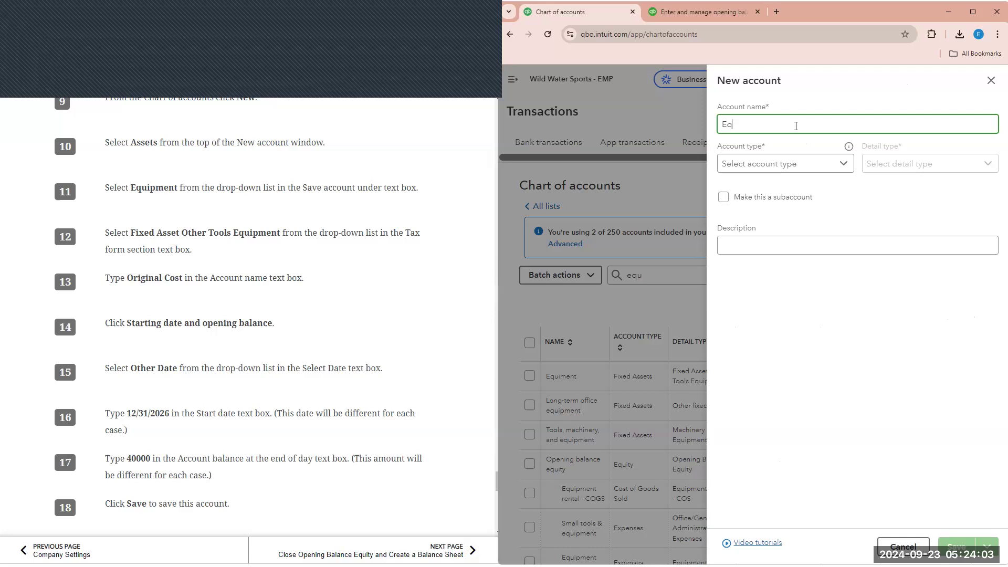
type("Equiment 2")
right_click(746, 128)
left_click(750, 139)
- Set the Equipment 2 account's type to Fixed Assets and its detail type to Fixed Asset Other Tools Equipment
left_click(797, 168)
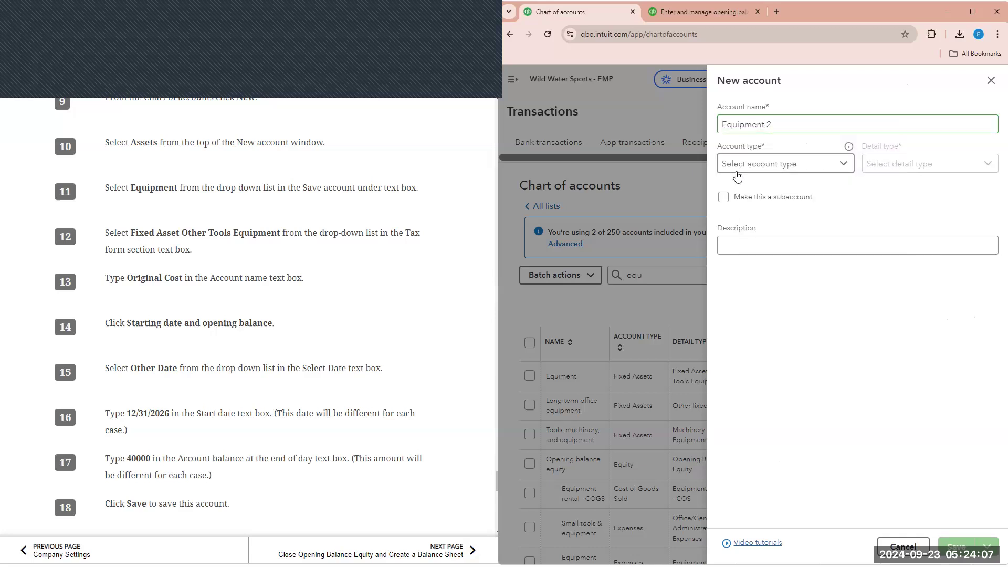
left_click(748, 249)
left_click(892, 164)
scroll(903, 267, "down", 1)
scroll(903, 266, "down", 3)
left_click(901, 249)
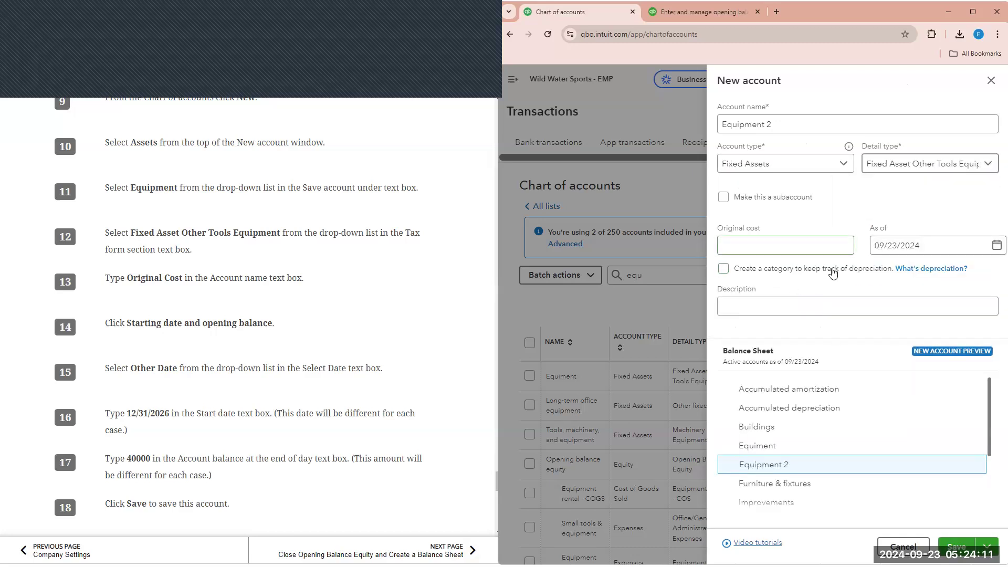
- Set the Equipment 2 account's as-of date to 12/31/2026 and its original cost to 40,000
left_click(809, 248)
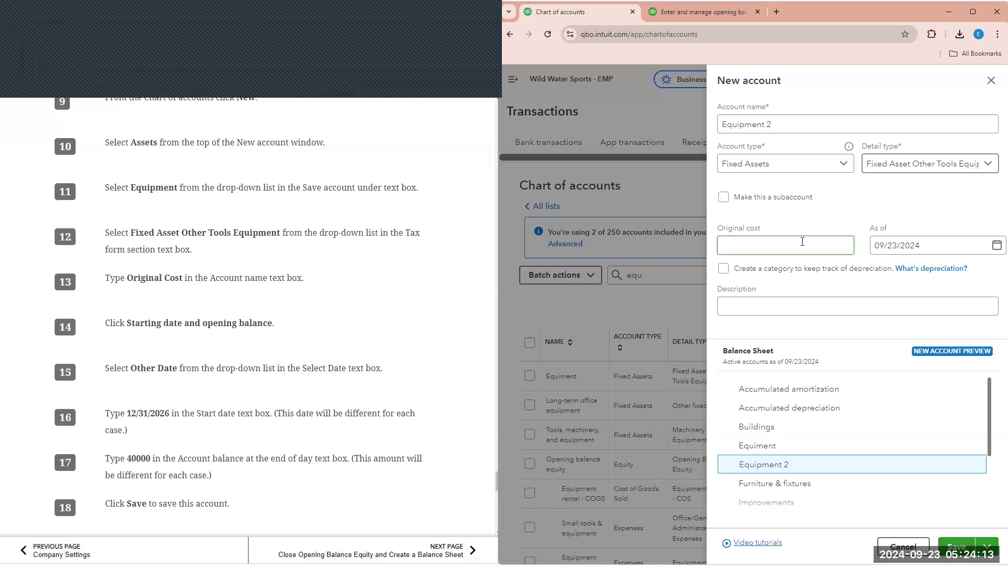
left_click(839, 132)
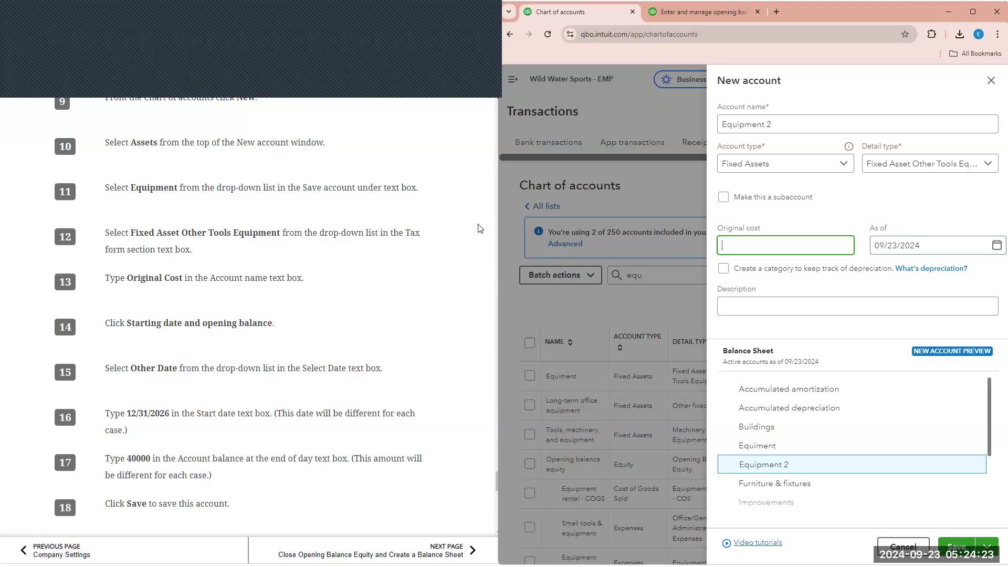
scroll(480, 228, "down", 1)
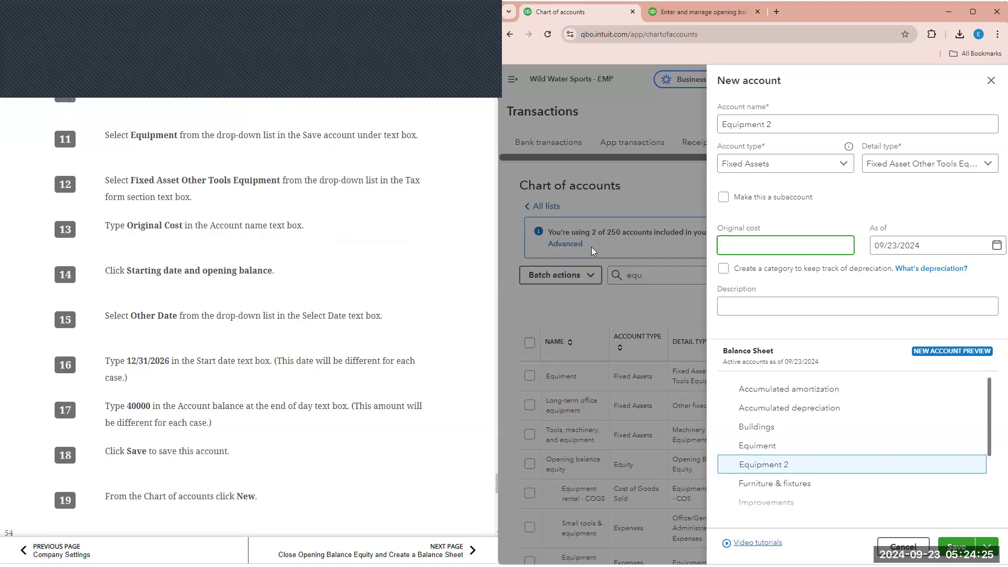
left_click(933, 243)
key("ctrl+a")
type("12")
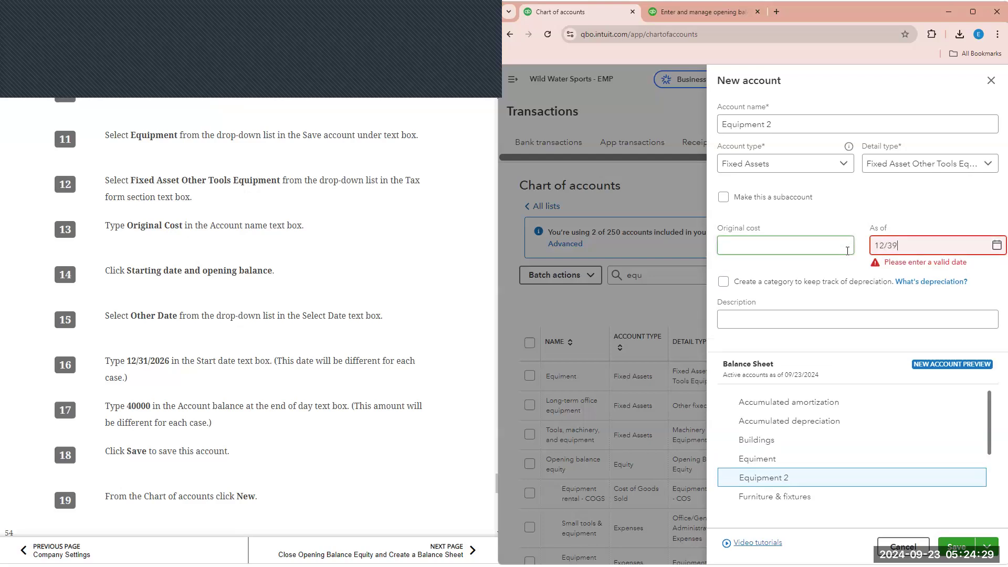
type("/31/2026")
left_click(783, 251)
type("40,000")
left_click(822, 220)
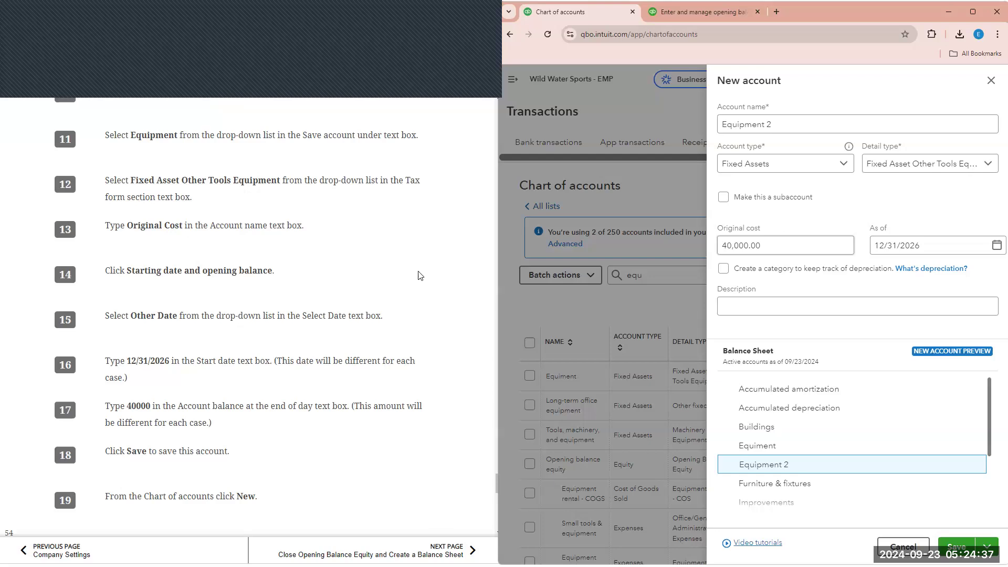
- Check the Equipment 2 entries against the textbook instructions and save the account
scroll(420, 276, "down", 3)
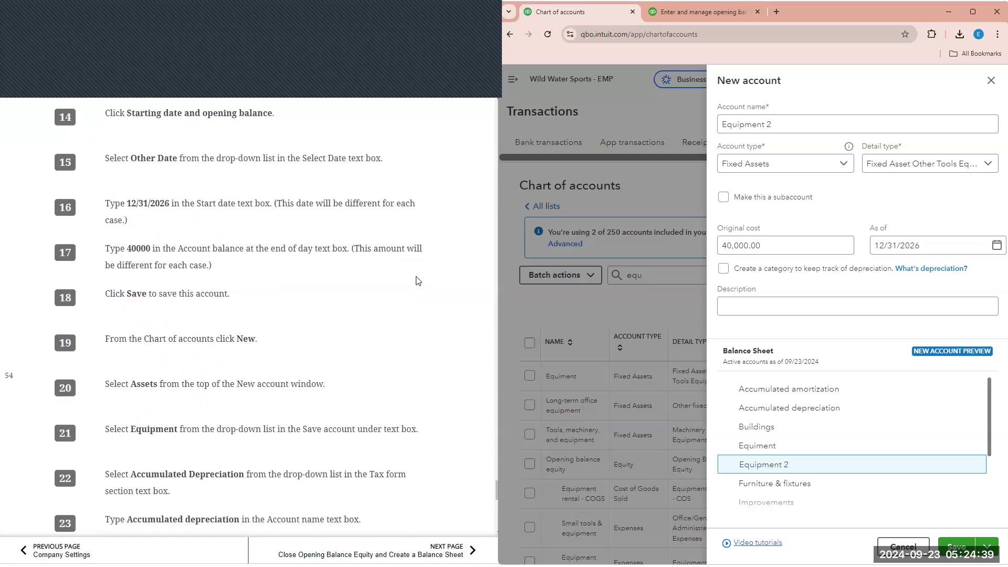
scroll(418, 281, "down", 1)
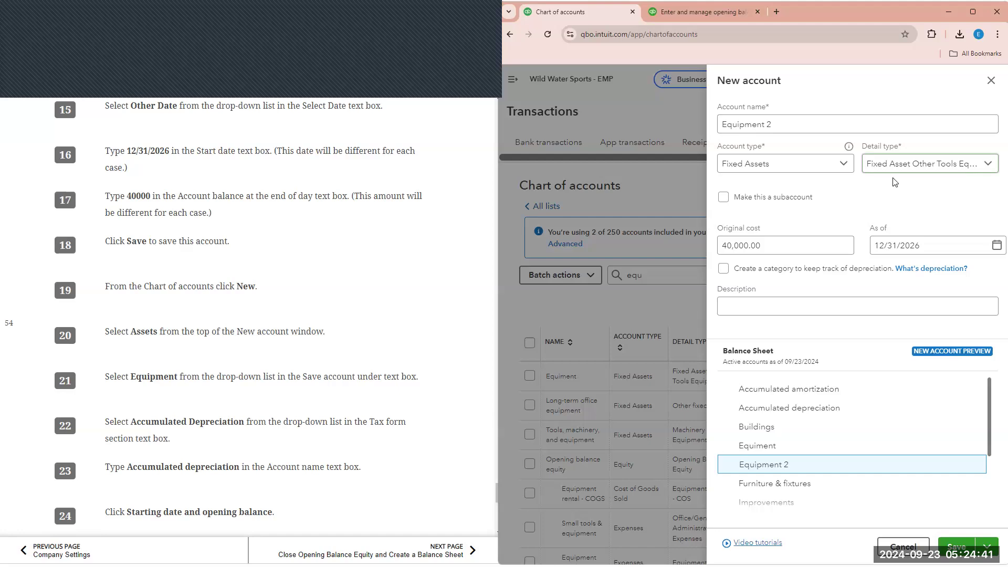
left_click(824, 246)
left_click(754, 293)
left_click(782, 243)
left_click(933, 244)
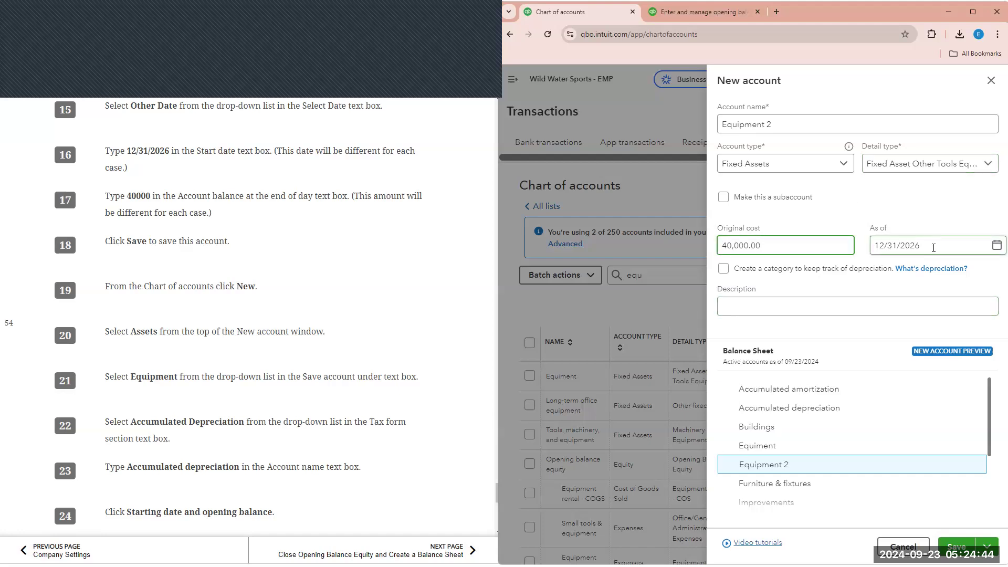
left_click(970, 548)
- Read the textbook's accumulated depreciation instructions and start another new account
scroll(422, 243, "down", 1)
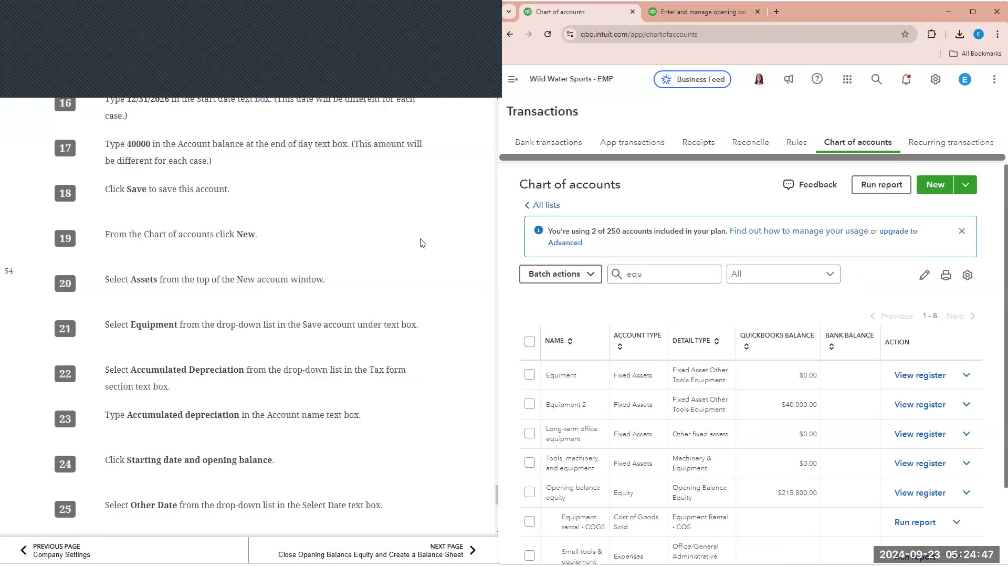
scroll(273, 224, "down", 1)
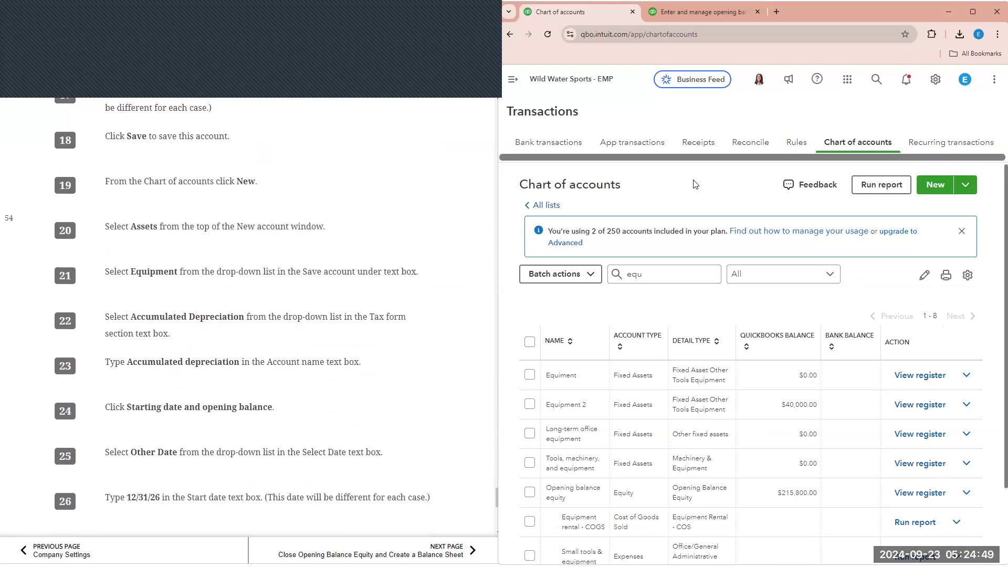
left_click(931, 185)
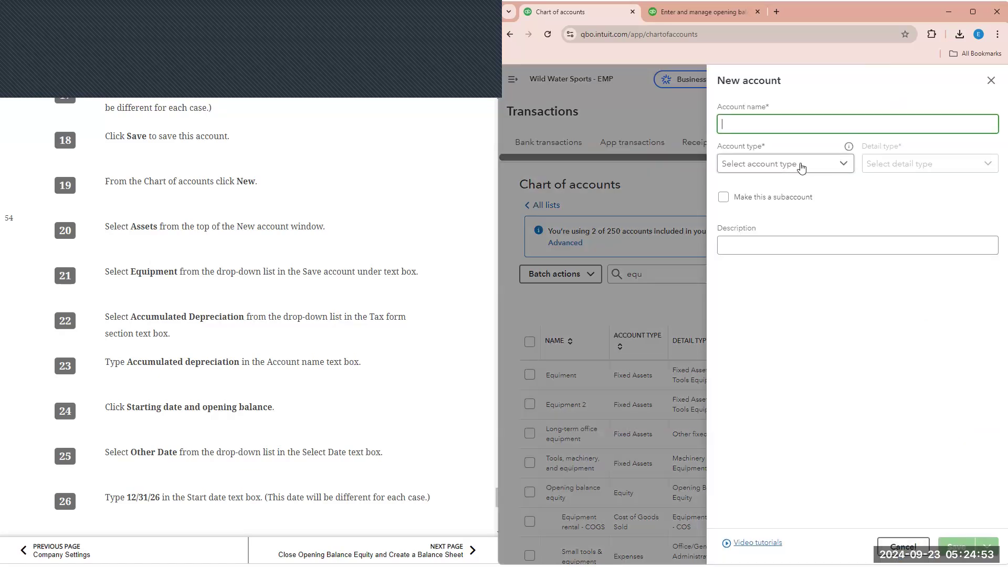
- Look through the account types and set the new account's type to Fixed Assets
left_click(800, 166)
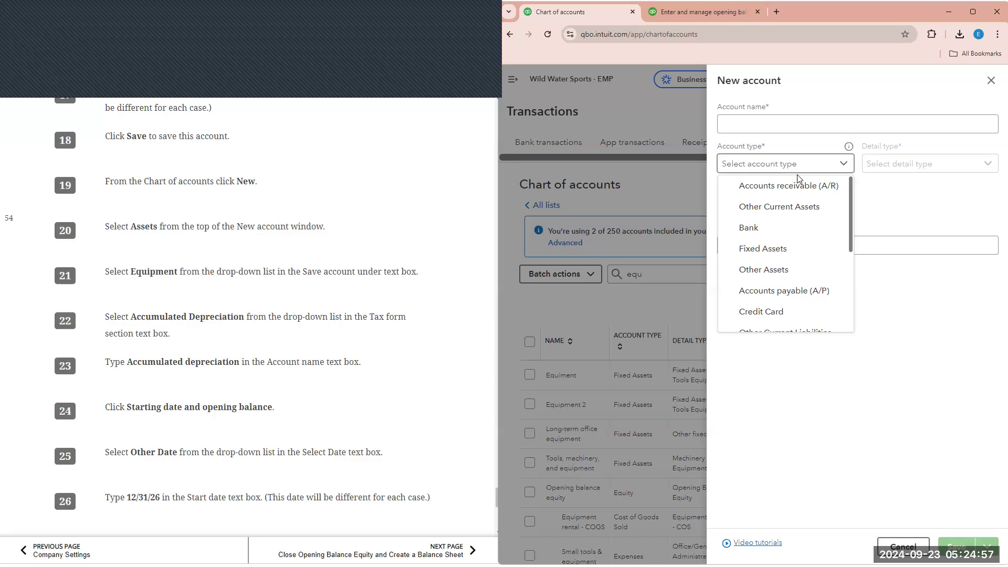
scroll(790, 205, "down", 3)
scroll(791, 216, "up", 3)
scroll(791, 222, "up", 1)
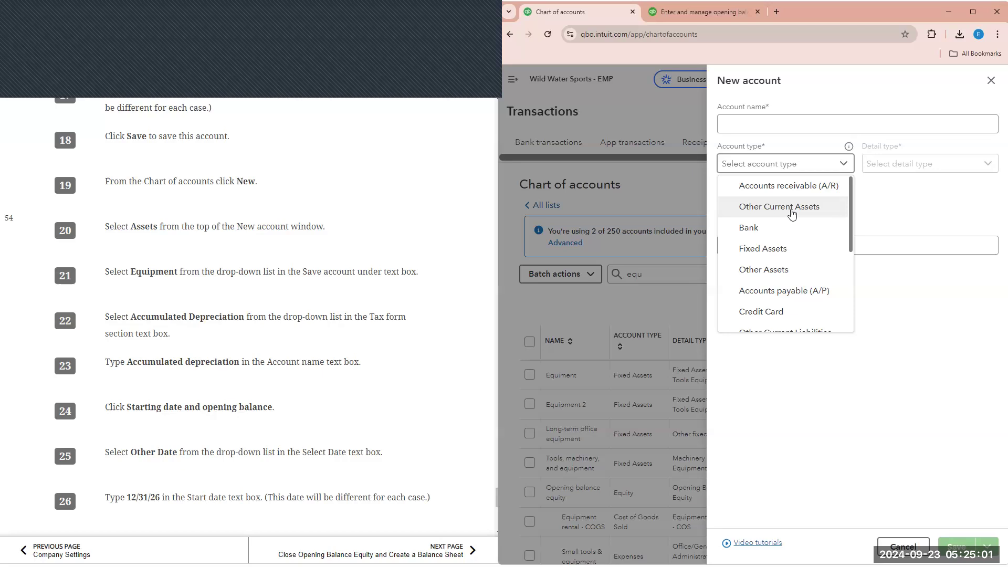
scroll(792, 221, "down", 3)
scroll(791, 222, "up", 4)
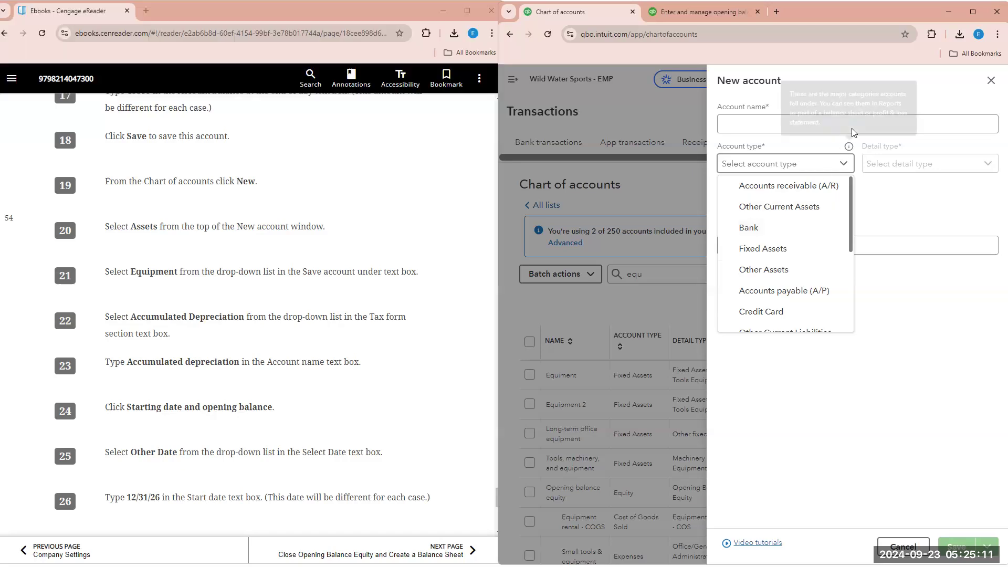
left_click(821, 169)
left_click(821, 169)
scroll(803, 227, "down", 1)
scroll(801, 244, "up", 1)
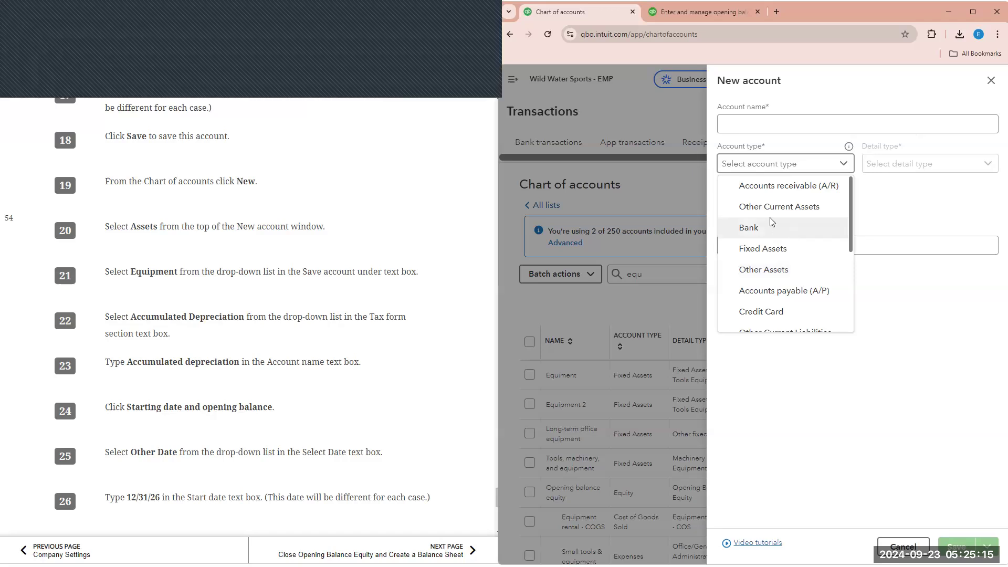
left_click(772, 245)
- Make the new account a subaccount of Equipment 2
left_click(744, 202)
left_click(841, 238)
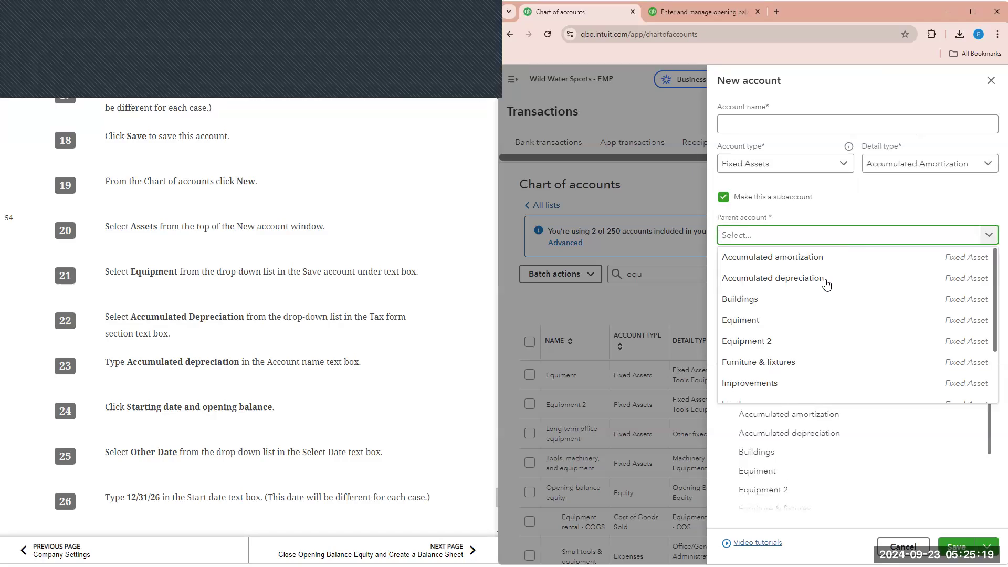
left_click(801, 342)
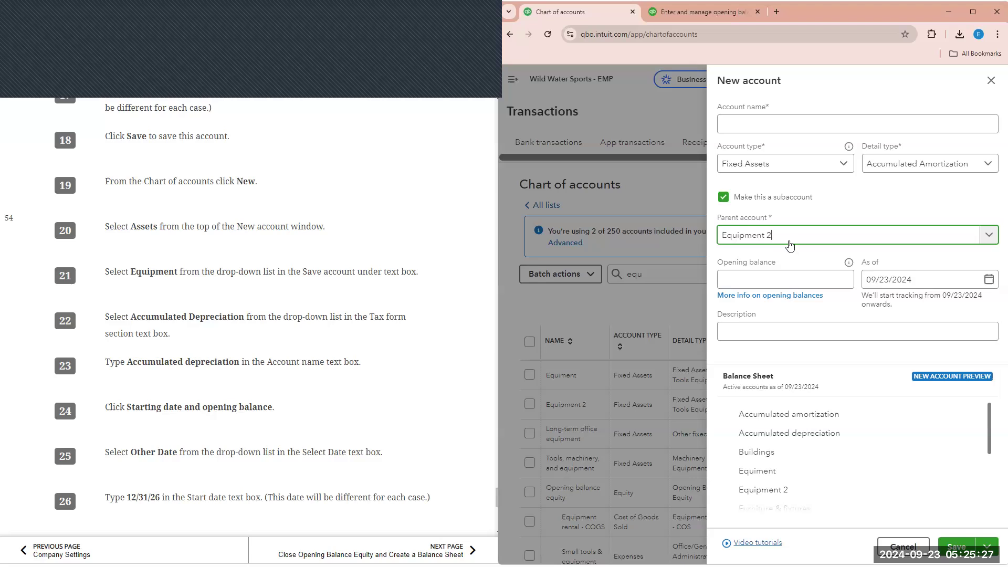
- Set the detail type to Accumulated Depreciation and name the account Accumulated Depreciation
left_click(898, 164)
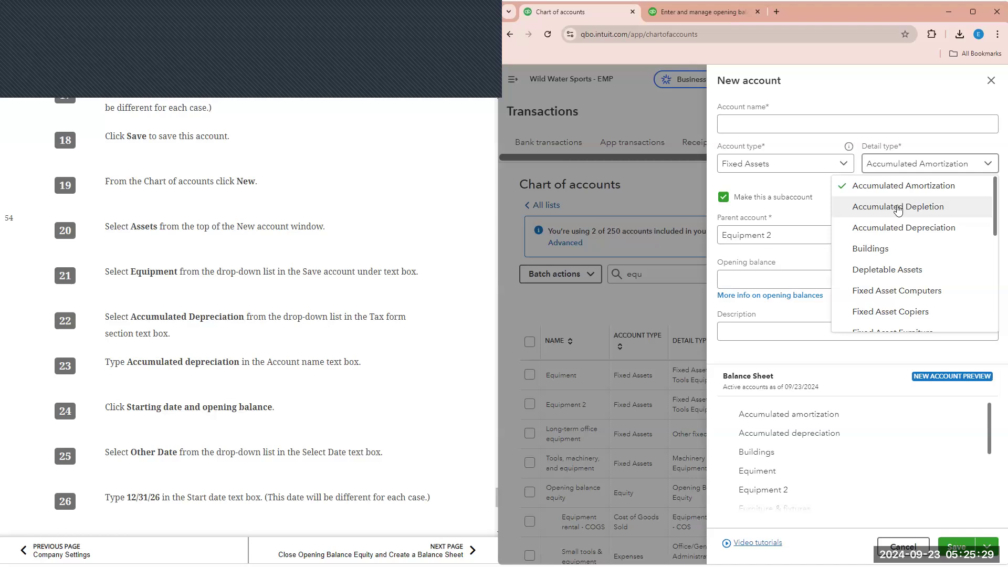
left_click(910, 232)
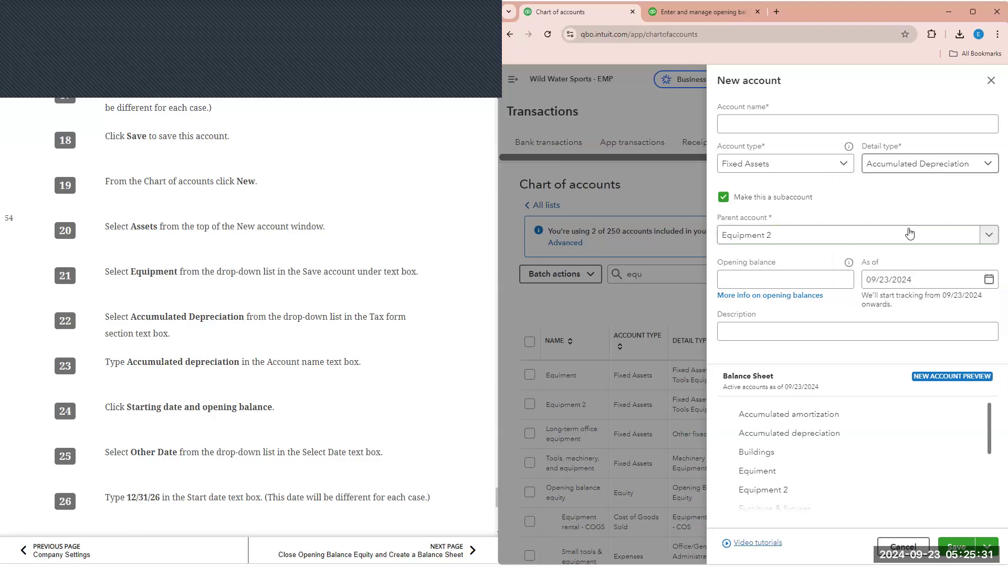
left_click(818, 125)
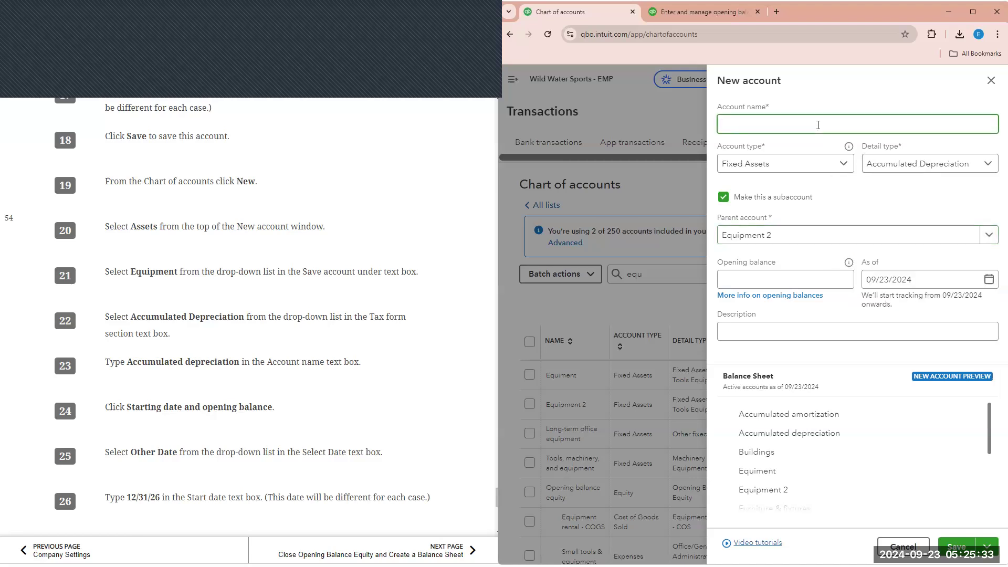
type("Accumulated Depreciation")
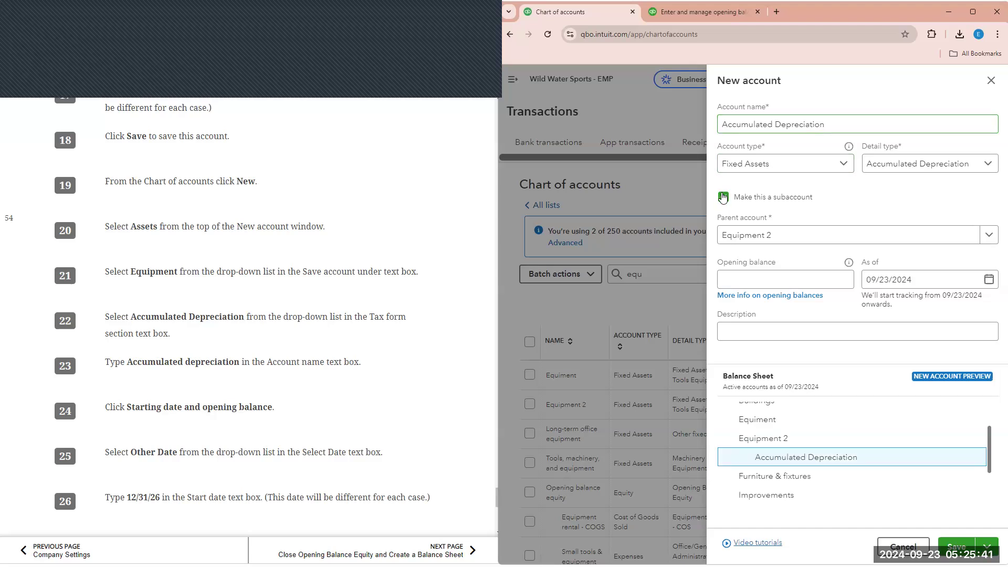
- Remove the account's subaccount setting and set its as-of date to 12/31/2026
left_click(724, 197)
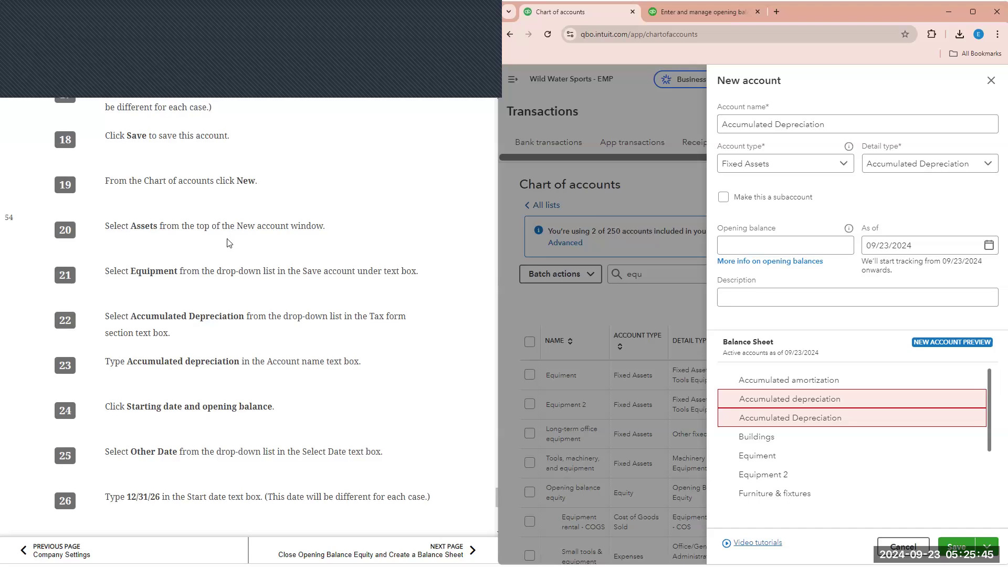
scroll(230, 239, "down", 1)
left_click_drag(956, 239, 866, 243)
type("1")
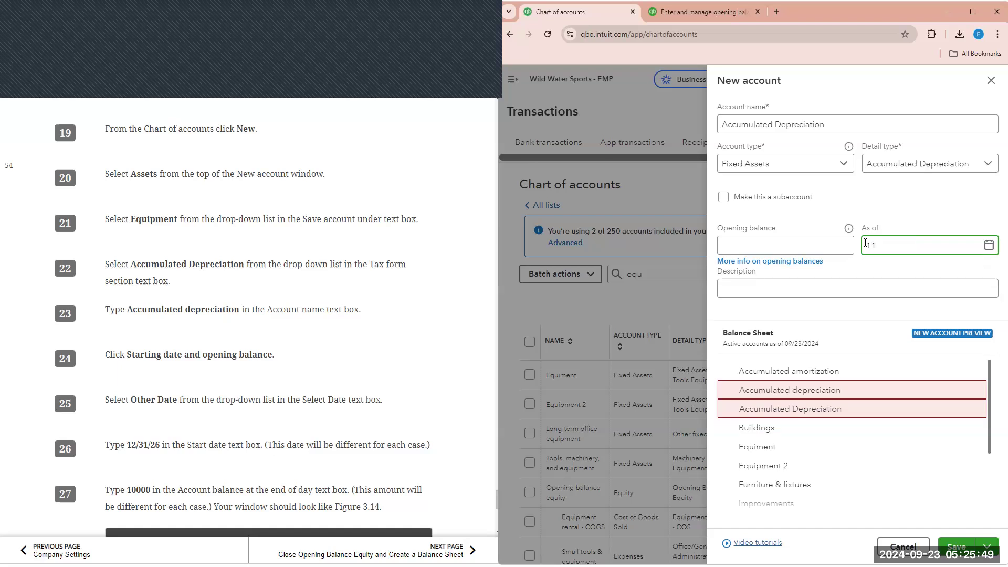
type("2/31/2026")
- Set the account's opening balance to 10,000 and review the textbook's Figure 3.14
left_click(357, 323)
scroll(387, 324, "down", 1)
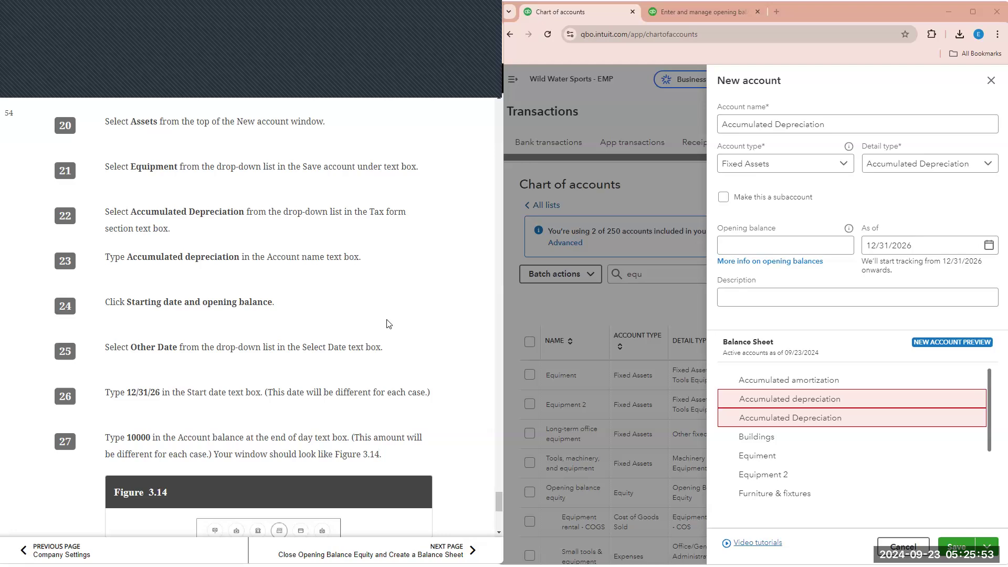
left_click(757, 249)
type("10,000")
left_click(373, 406)
scroll(374, 406, "down", 1)
scroll(373, 405, "down", 5)
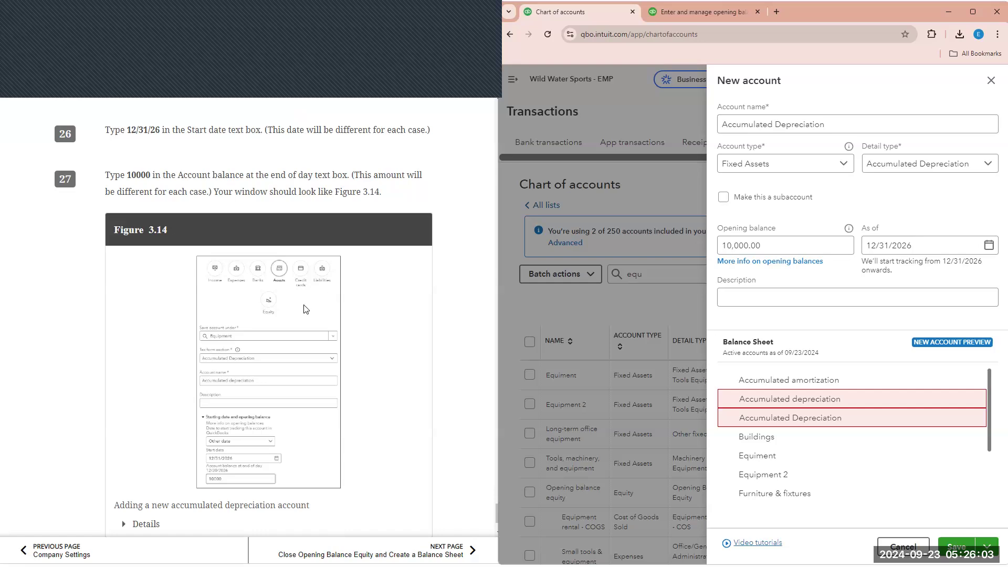
- Turn the Accumulated Depreciation account into a subaccount with Equipment 2 as its parent account
left_click(724, 198)
left_click(740, 236)
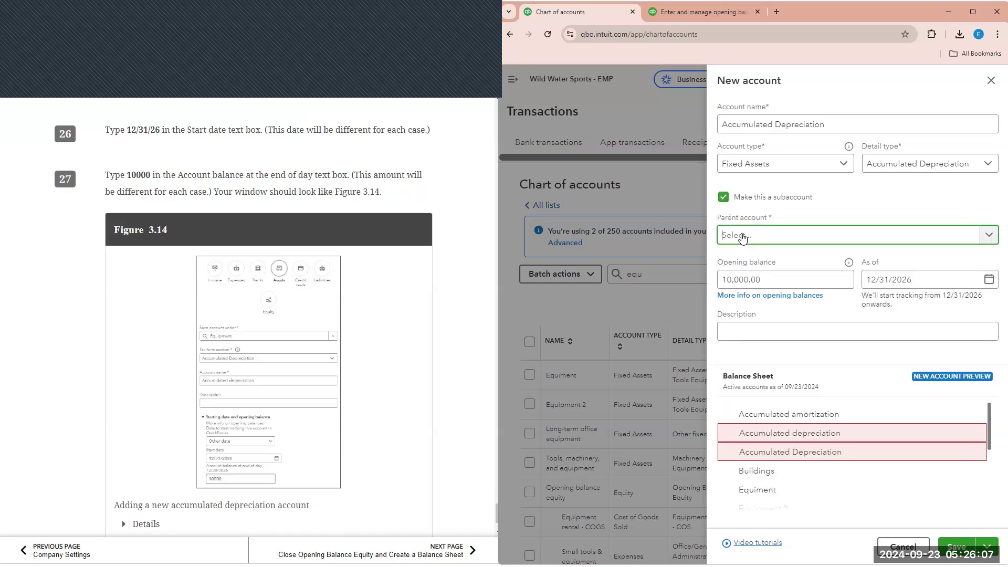
left_click(746, 342)
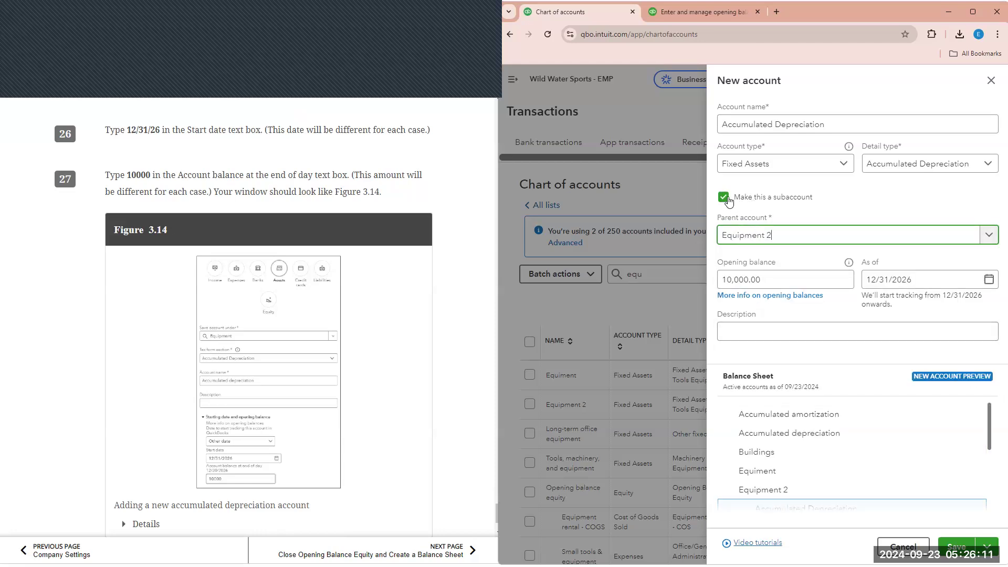
left_click(727, 198)
left_click(727, 199)
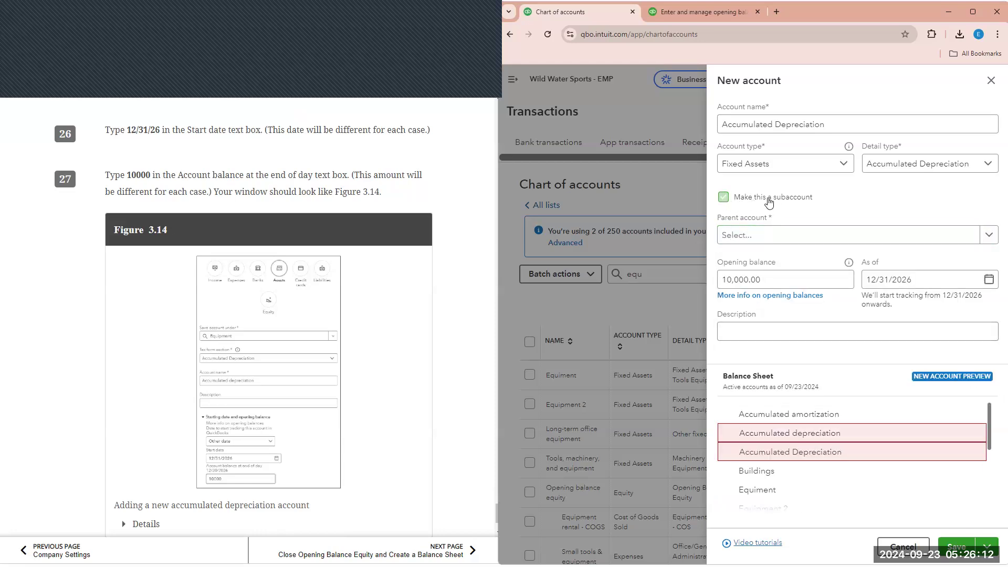
left_click(783, 237)
left_click(768, 342)
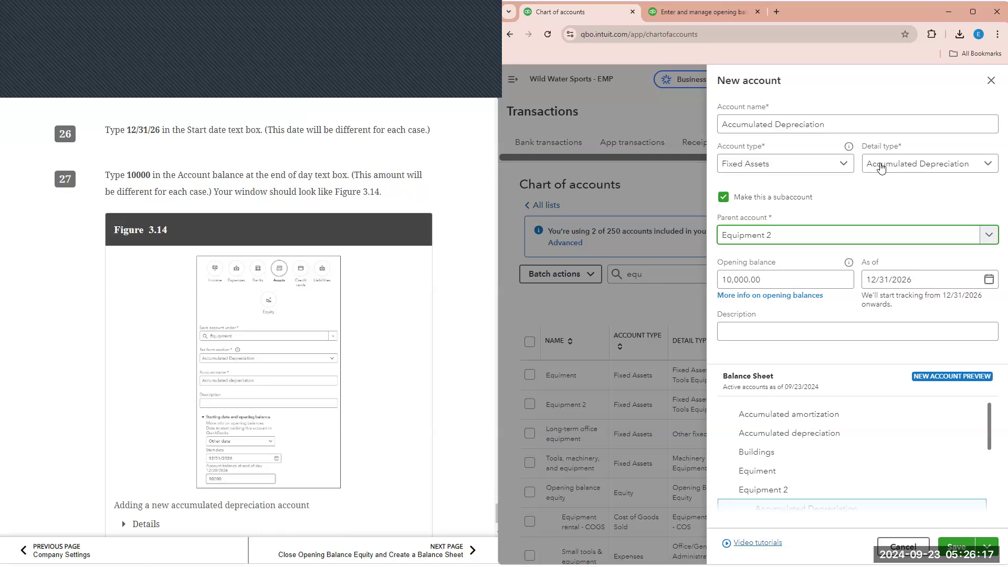
- Recheck the available account types and reselect Fixed Assets for the Accumulated Depreciation account
left_click(845, 166)
scroll(808, 252, "down", 4)
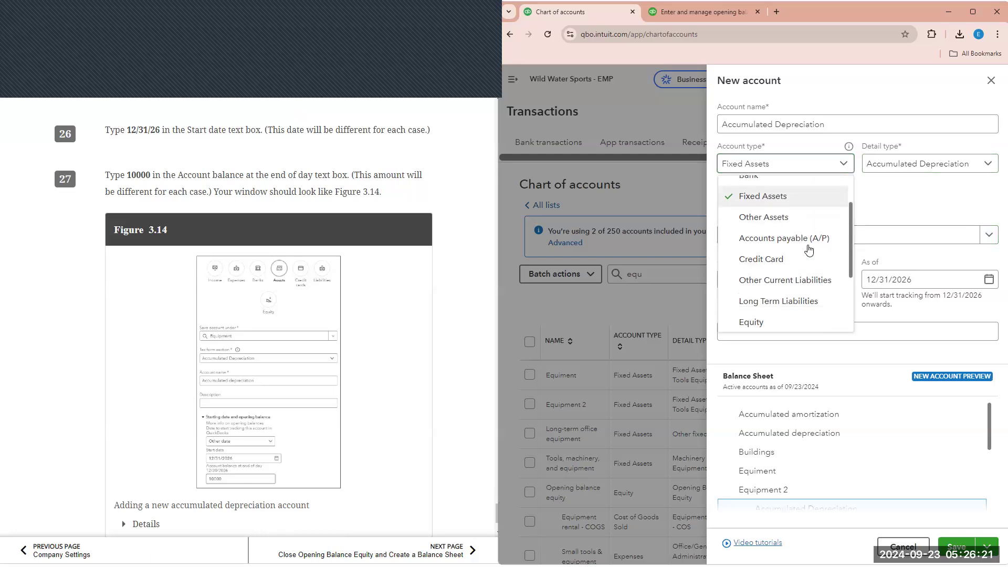
scroll(807, 259, "up", 4)
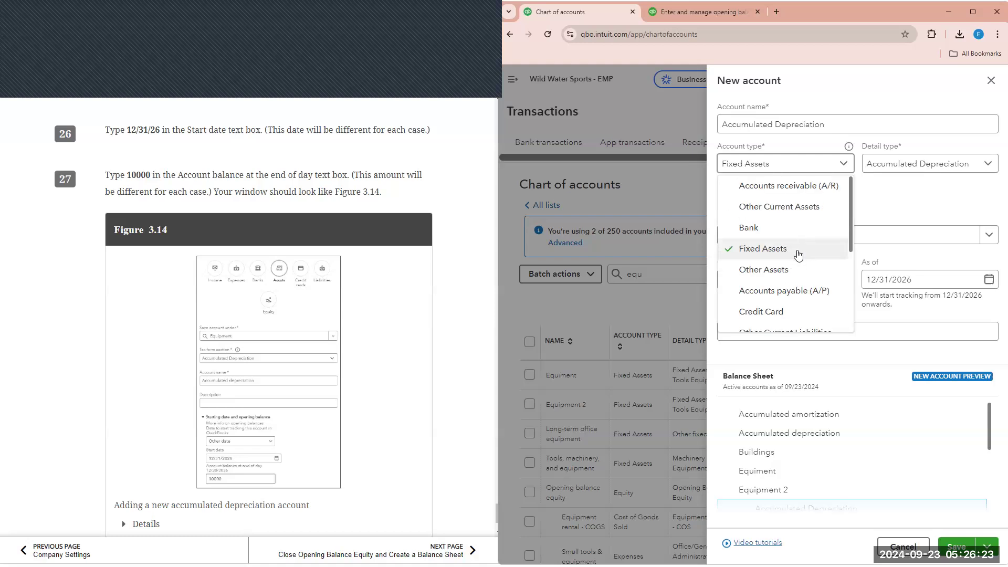
left_click(799, 255)
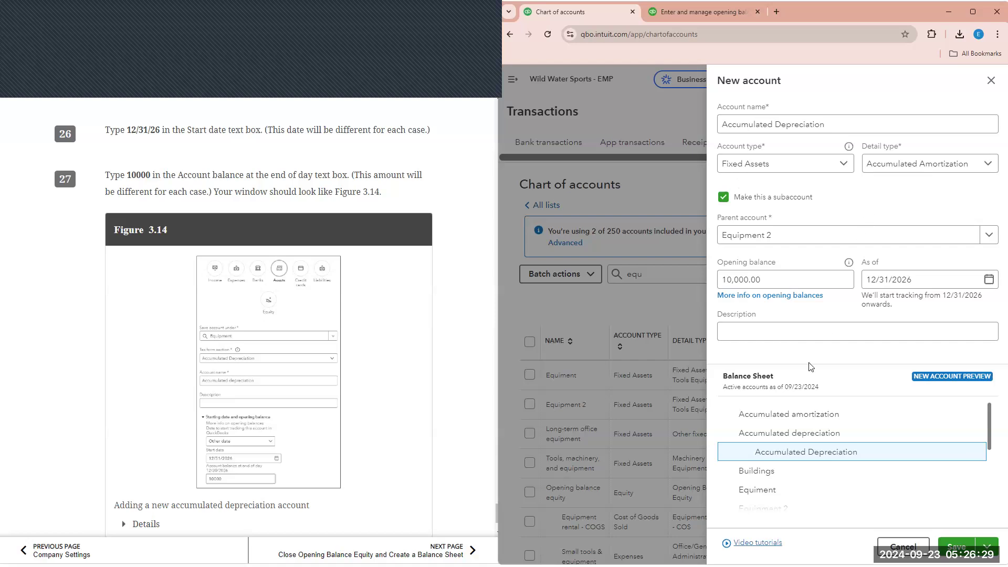
- Review the account's balance sheet preview, opening balance and as-of date, and try to save the account
scroll(877, 435, "down", 3)
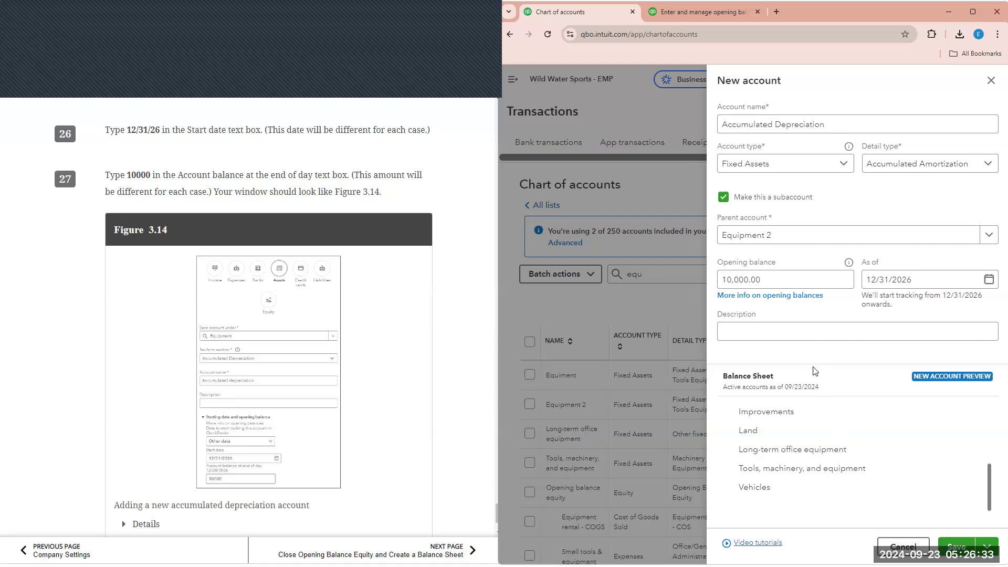
left_click(806, 279)
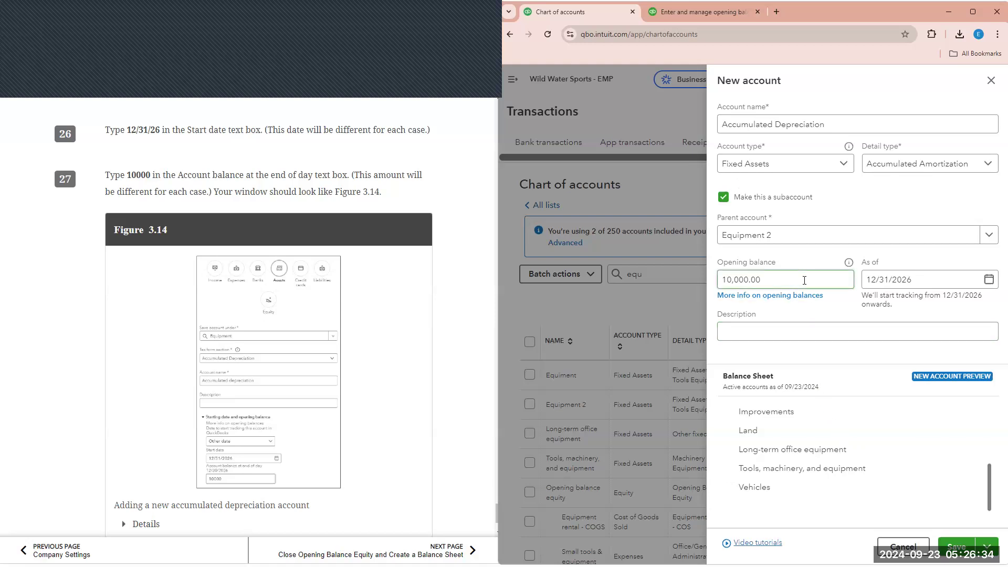
left_click(927, 276)
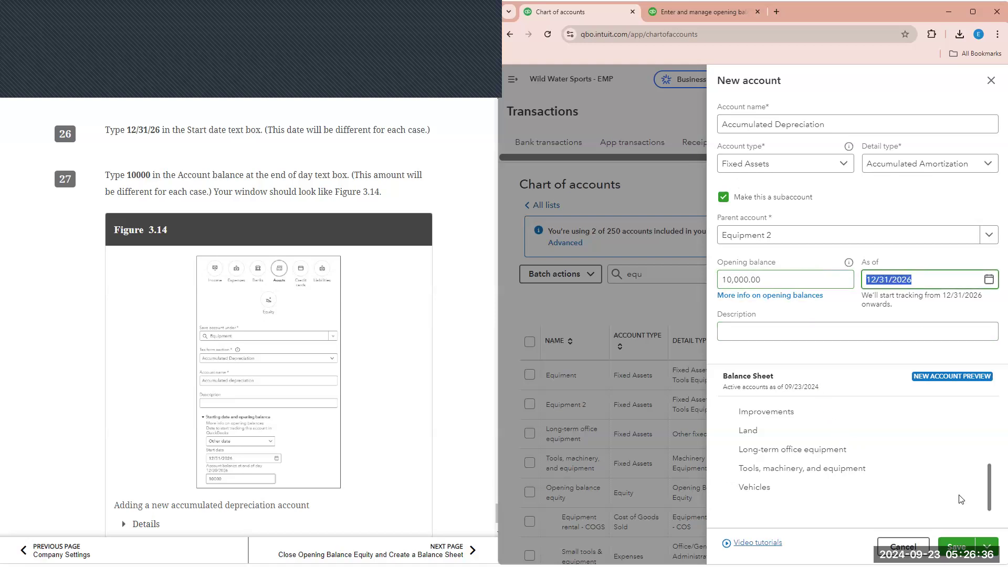
left_click(986, 541)
scroll(394, 244, "down", 2)
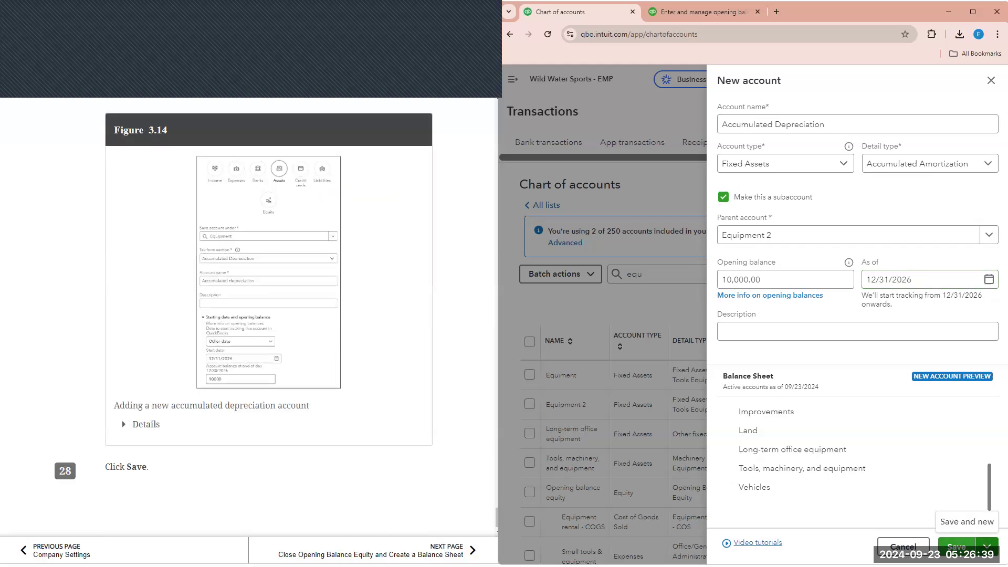
left_click(956, 546)
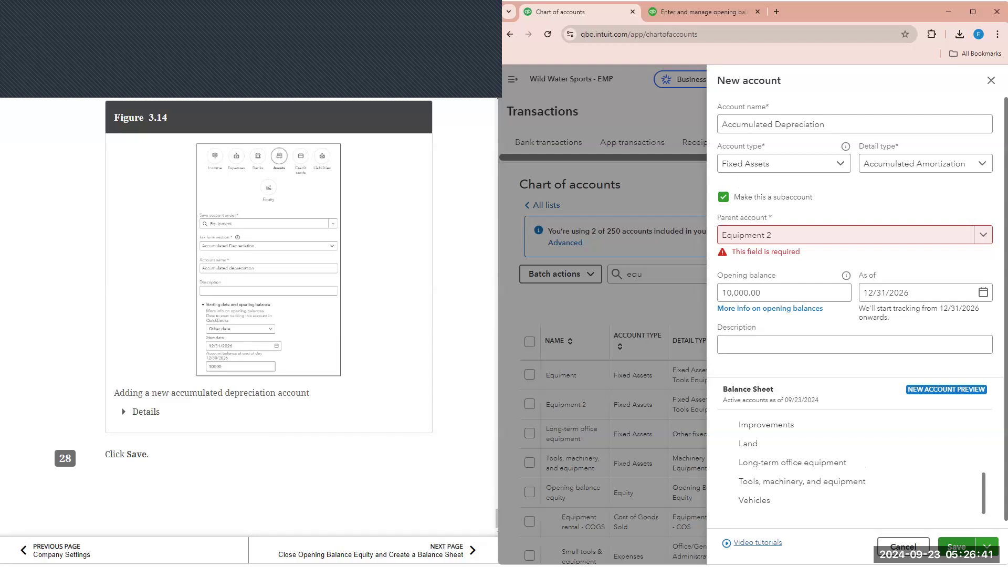
- Reselect Equipment 2 as the parent account and save the Accumulated Depreciation account
left_click(837, 238)
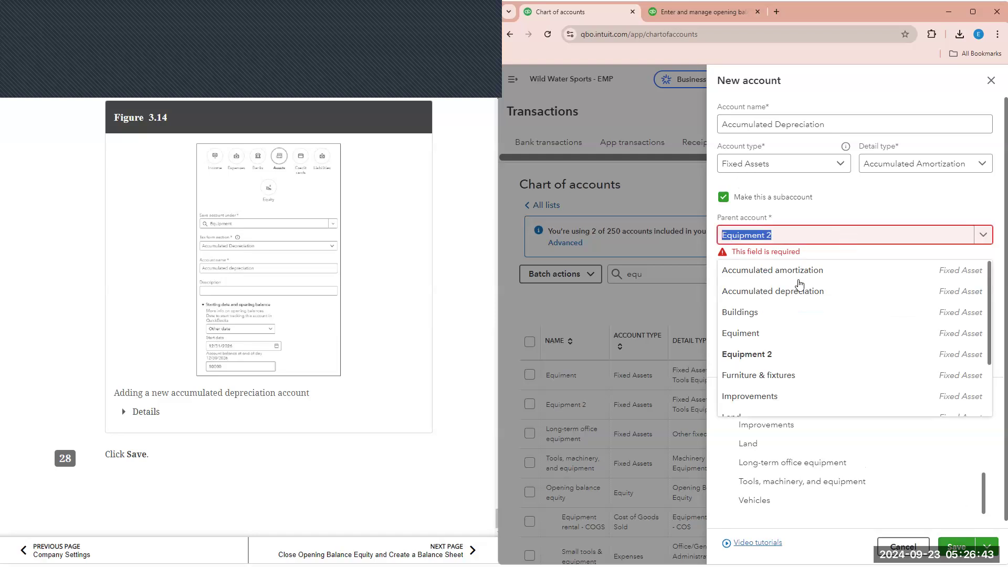
left_click(759, 355)
left_click(957, 547)
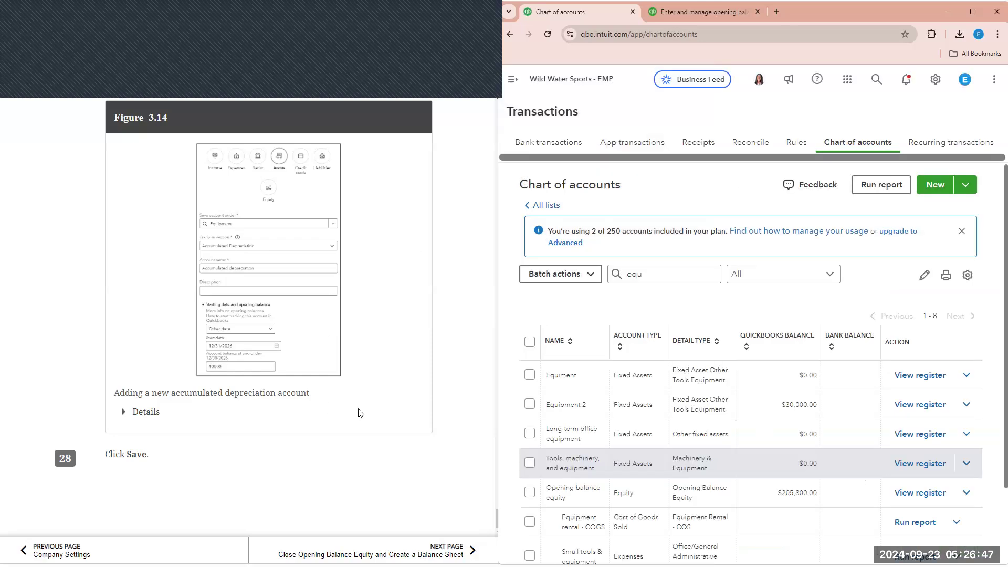
- Read the textbook's section on closing Opening Balance Equity and create a new journal entry dated 12/31/2026
left_click(440, 551)
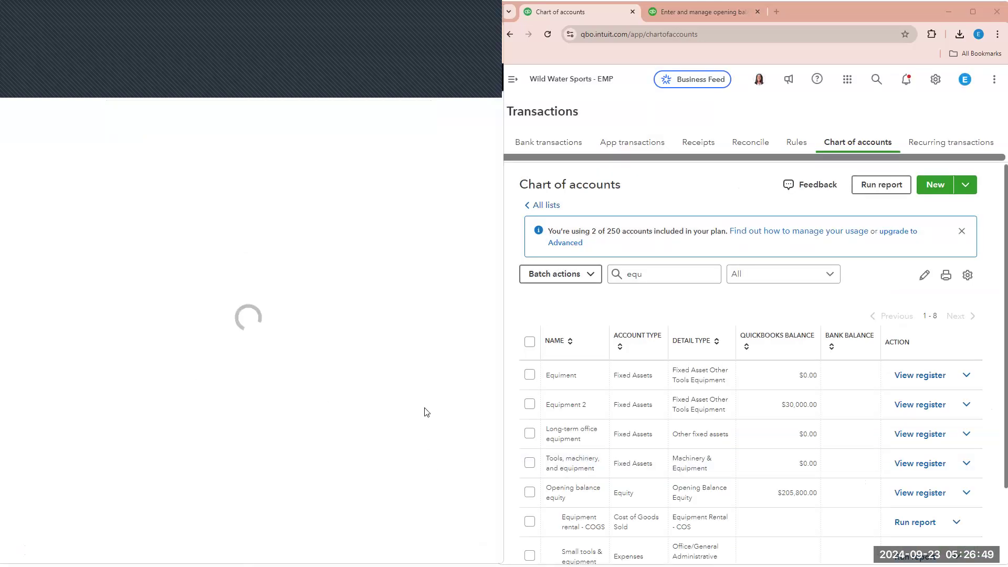
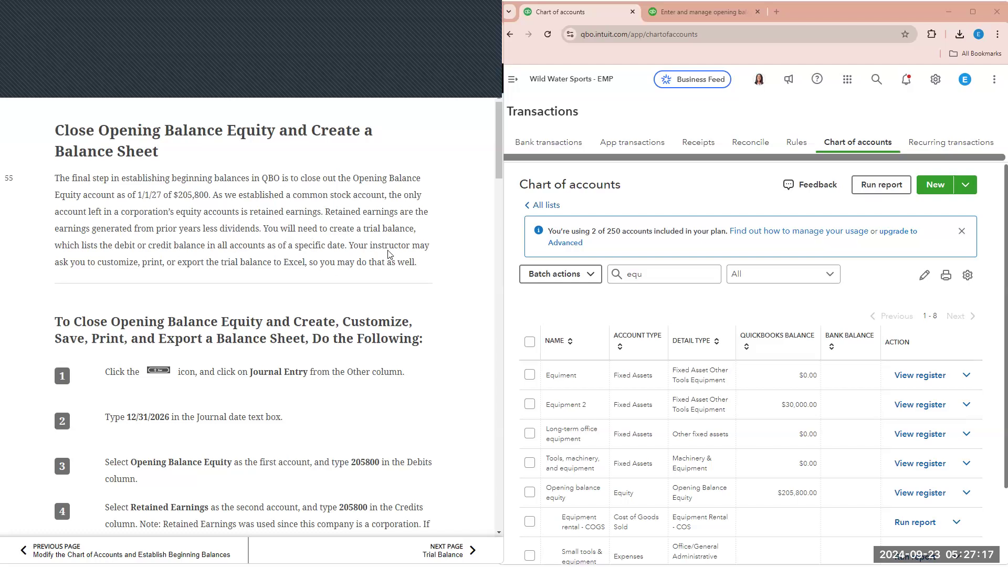
scroll(425, 273, "down", 1)
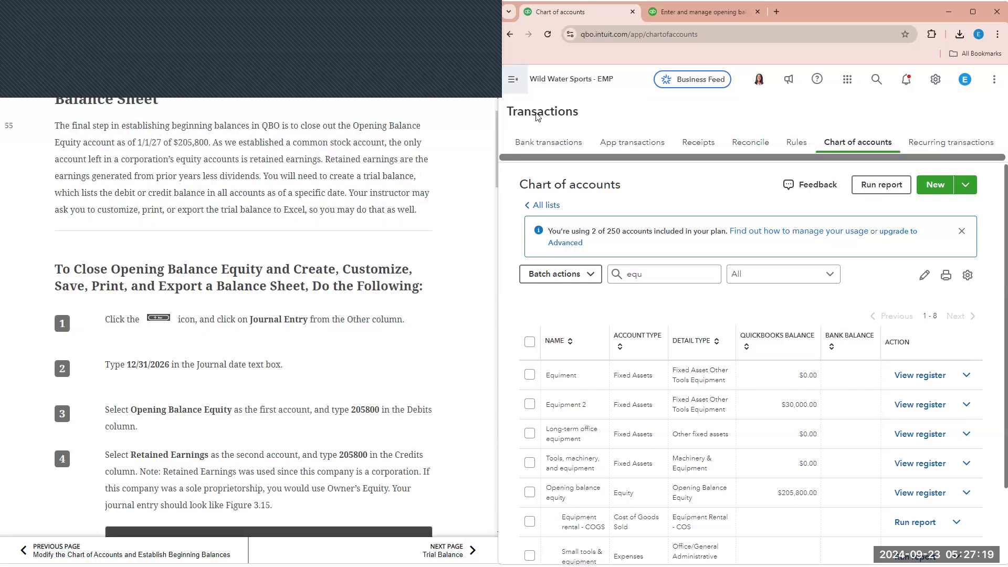
left_click(513, 79)
left_click(546, 107)
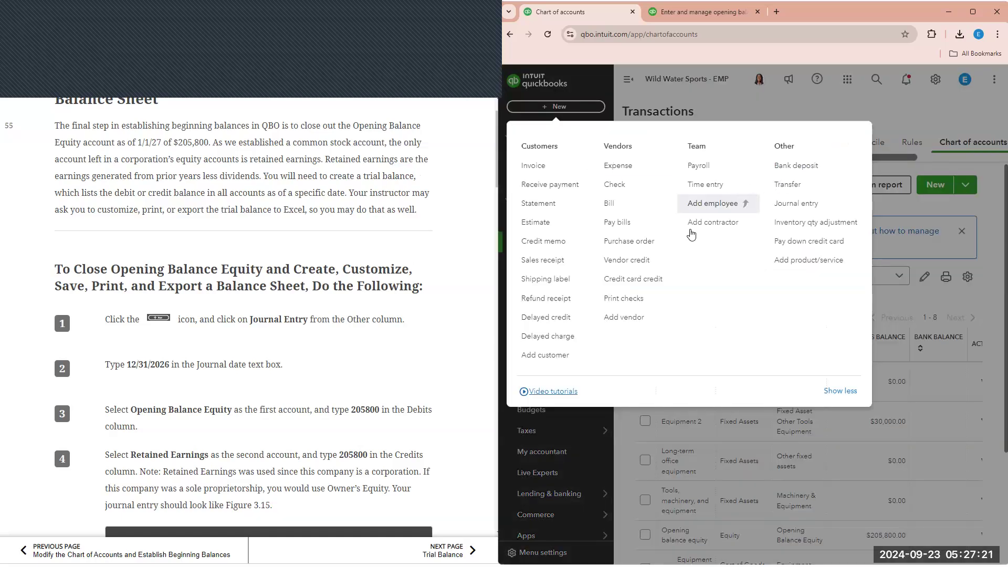
left_click(807, 209)
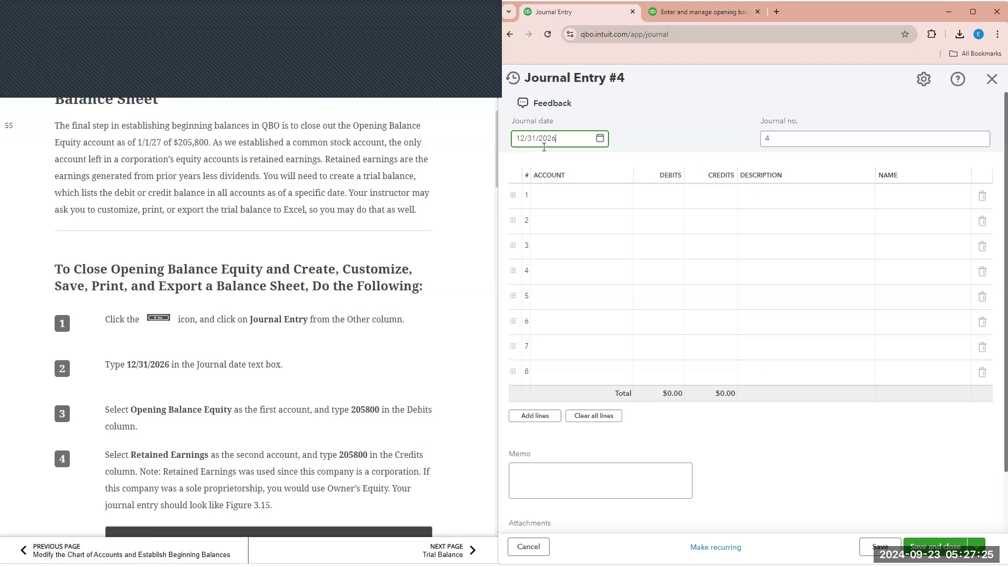
- Enter Opening balance equity on the journal entry's first line with a debit of 205,800
scroll(567, 168, "down", 1)
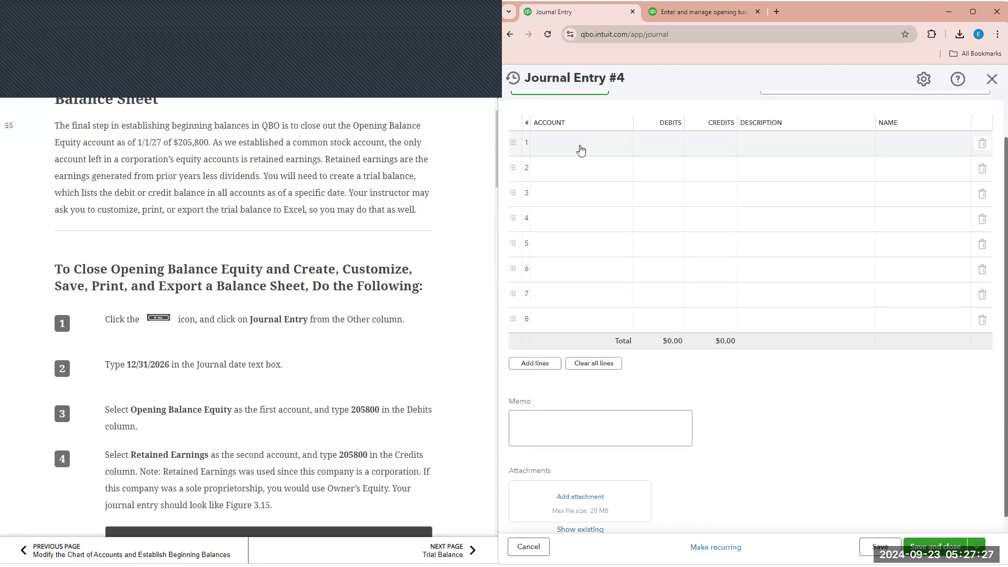
left_click(608, 153)
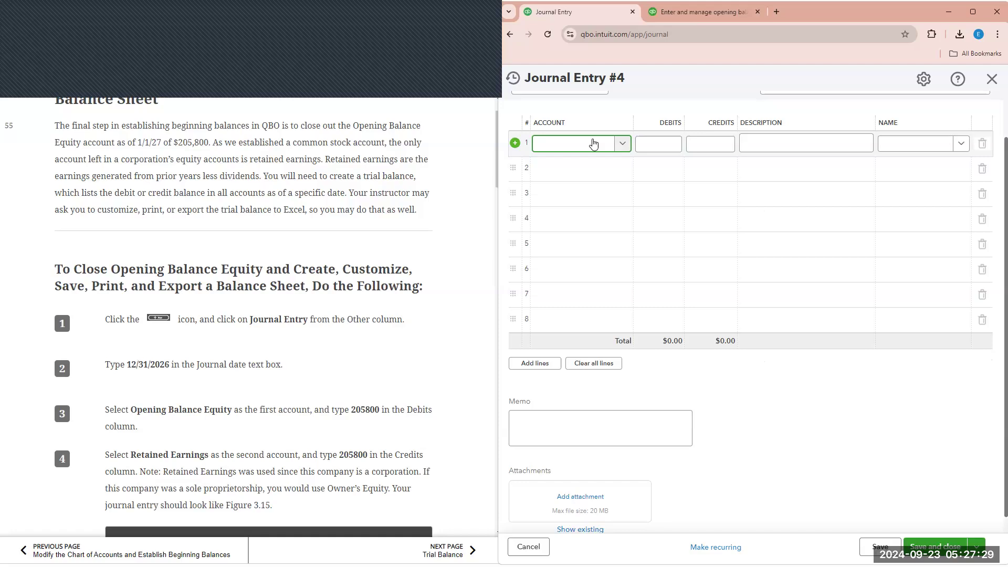
type("ope")
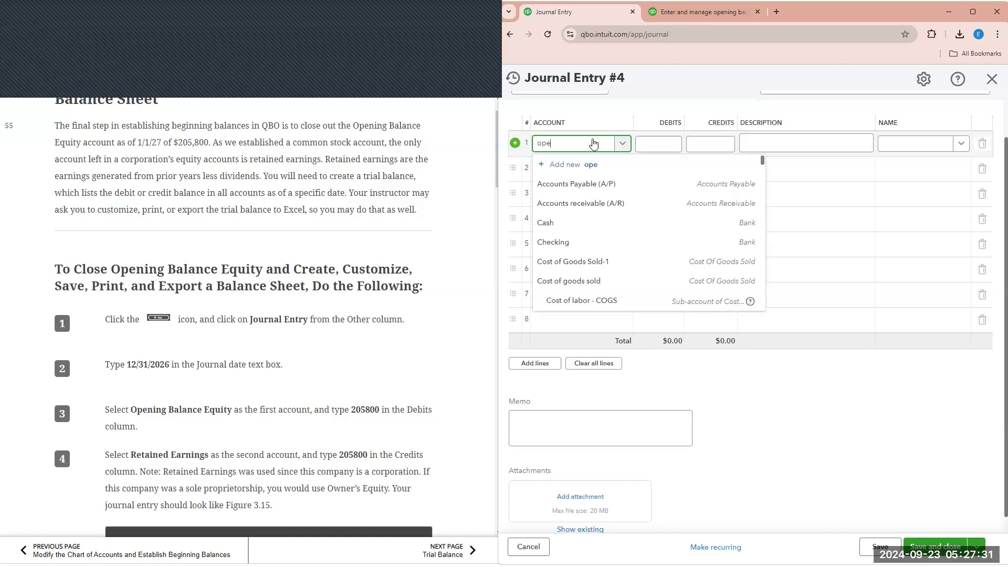
left_click(573, 180)
left_click(661, 145)
type("205,800")
- Add Retained Earnings on the journal entry's second line with a credit of $205,800.00
left_click(338, 344)
scroll(337, 344, "down", 1)
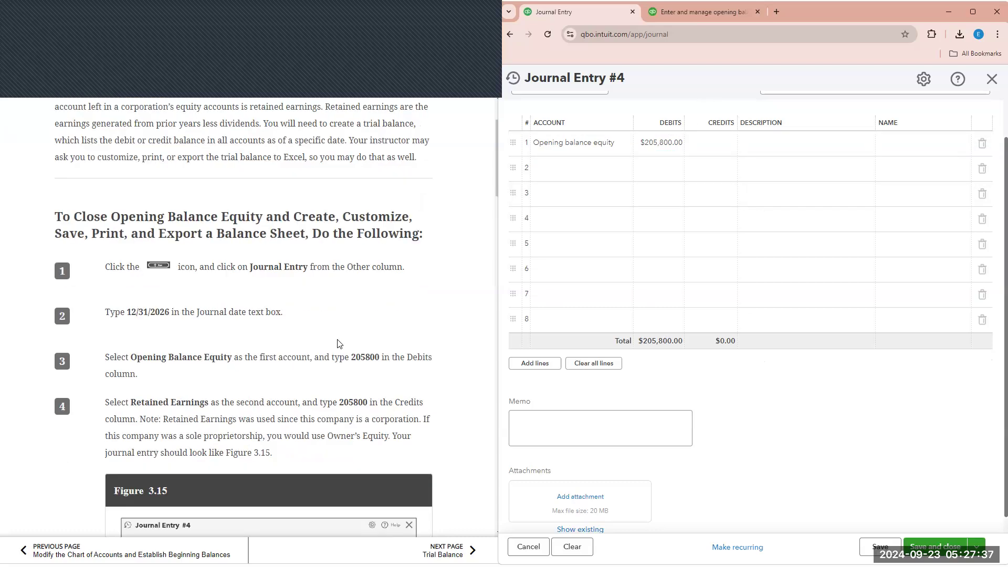
scroll(338, 344, "down", 1)
left_click(560, 171)
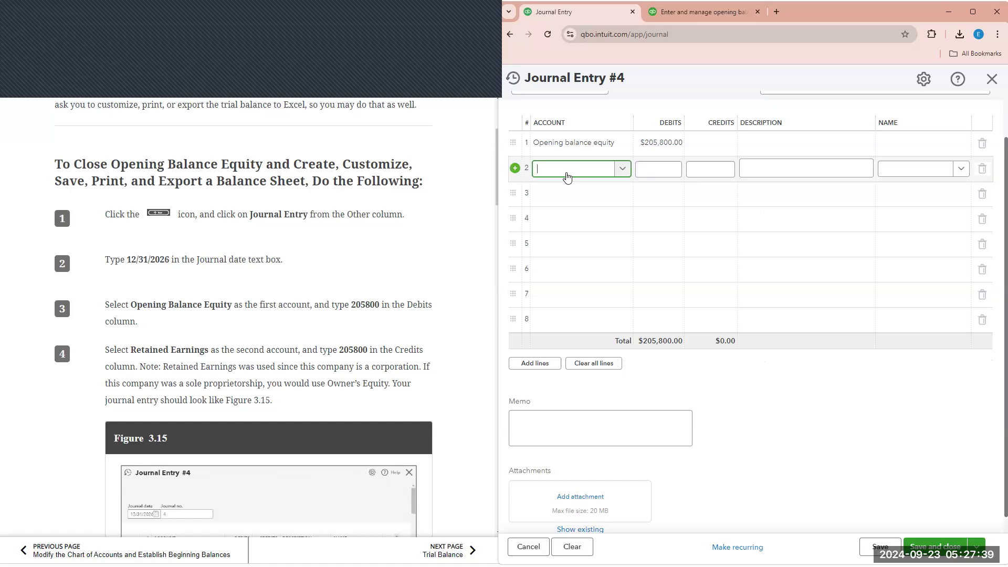
type("reta")
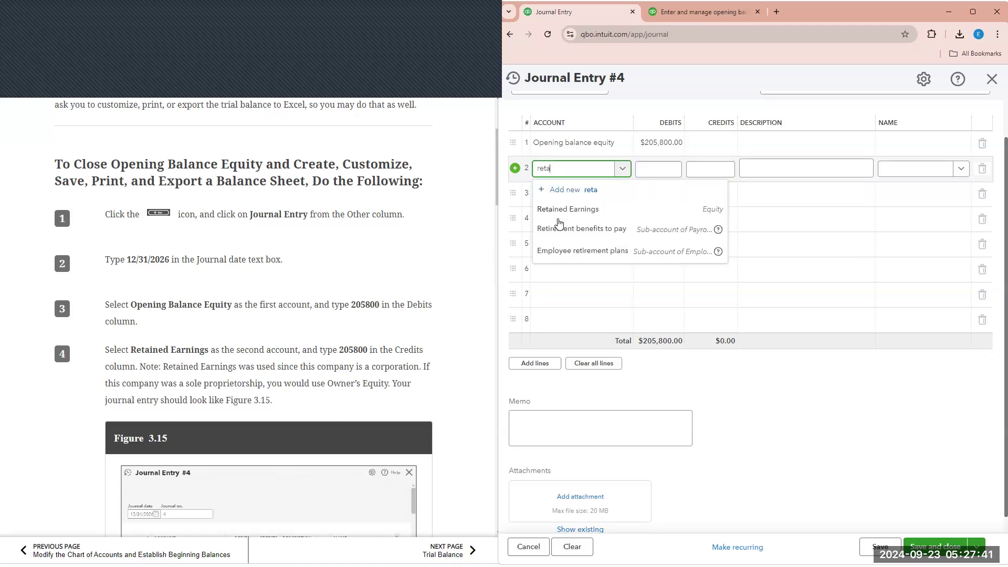
left_click(563, 208)
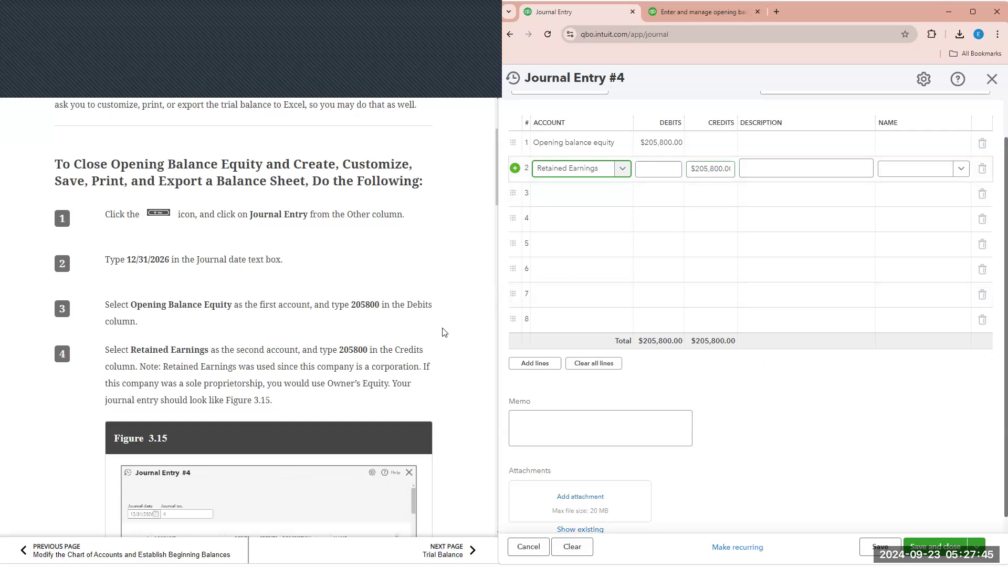
- Compare the journal entry with the textbook's Figure 3.15, save it and close the entry form
scroll(276, 323, "down", 1)
scroll(212, 307, "down", 1)
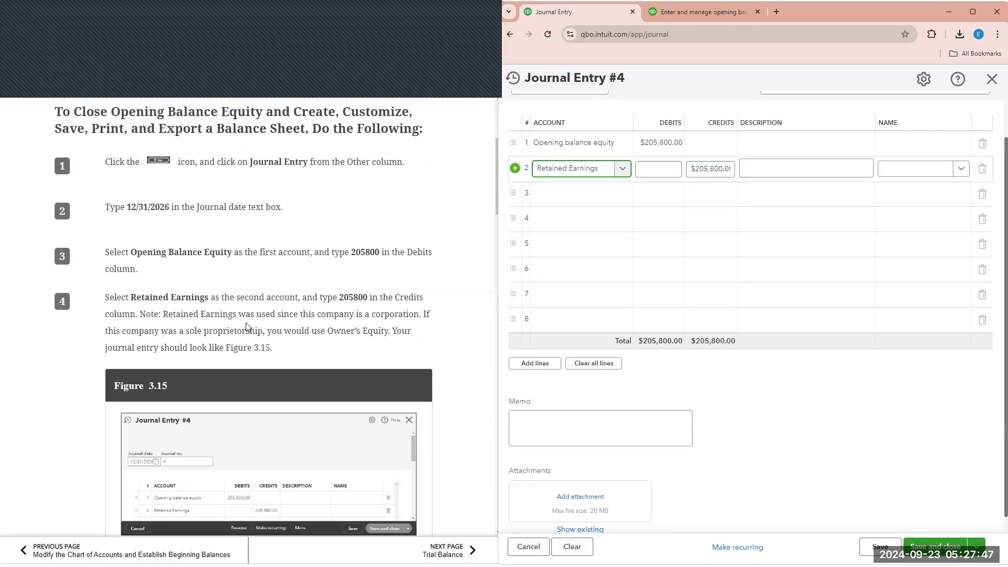
scroll(281, 304, "down", 2)
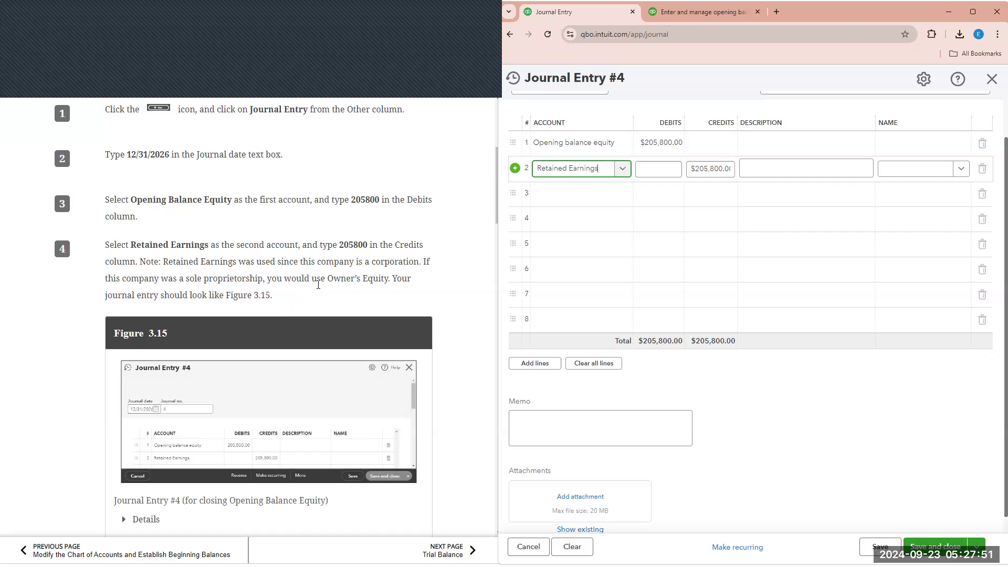
scroll(404, 334, "down", 4)
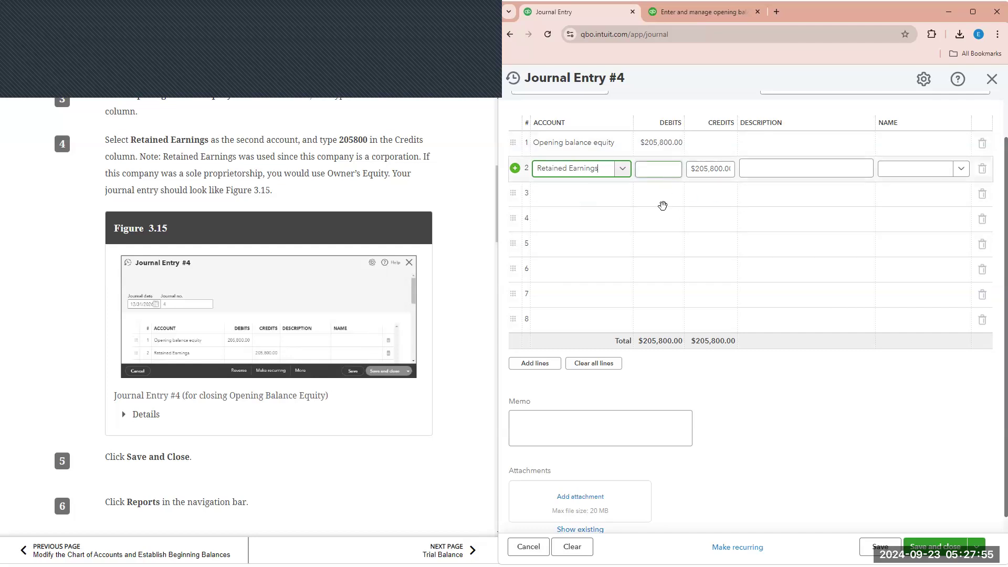
scroll(928, 483, "down", 1)
left_click(934, 545)
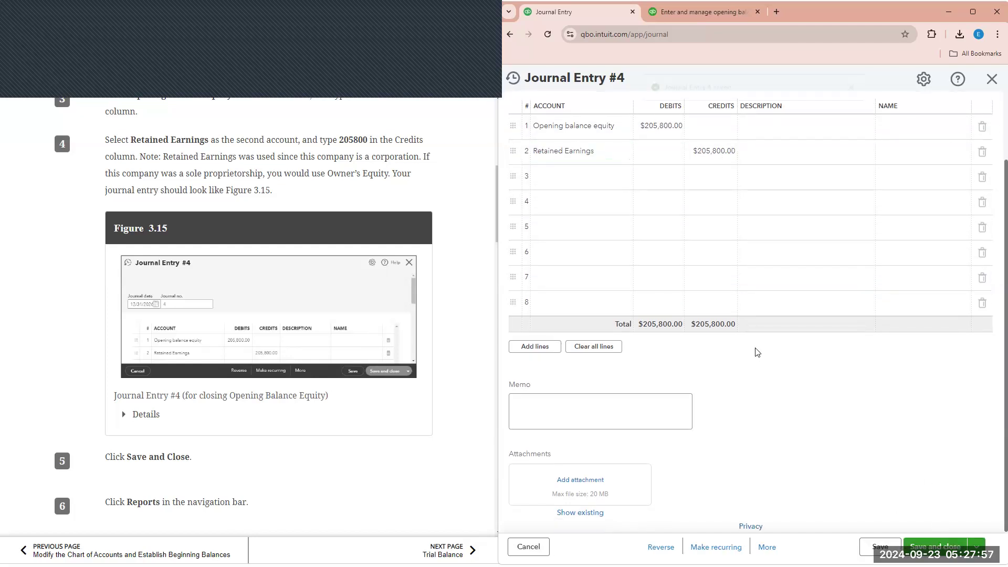
left_click(992, 78)
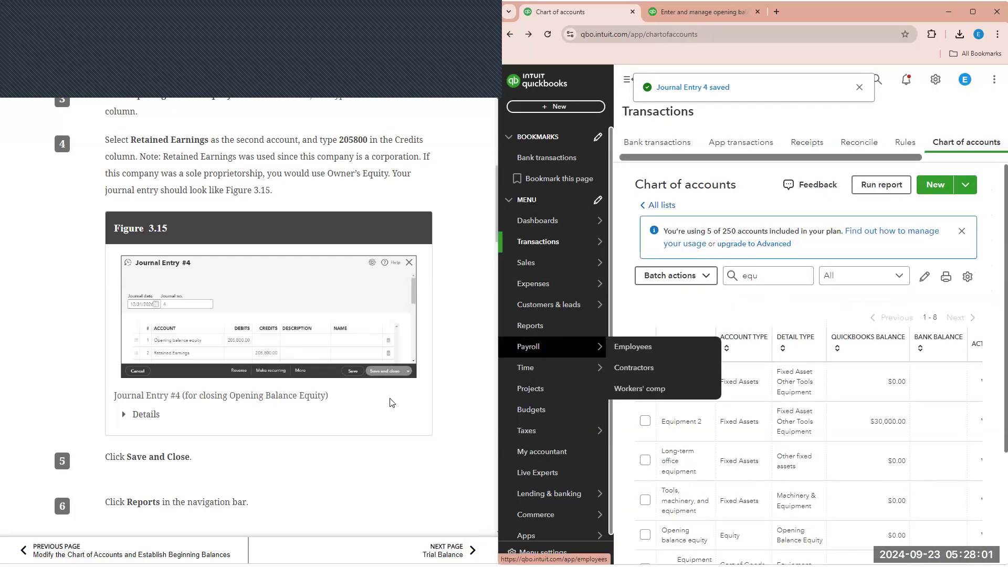
- Read the textbook's balance sheet instructions, find the Balance Sheet report by name and open it
scroll(388, 368, "down", 2)
scroll(386, 357, "down", 2)
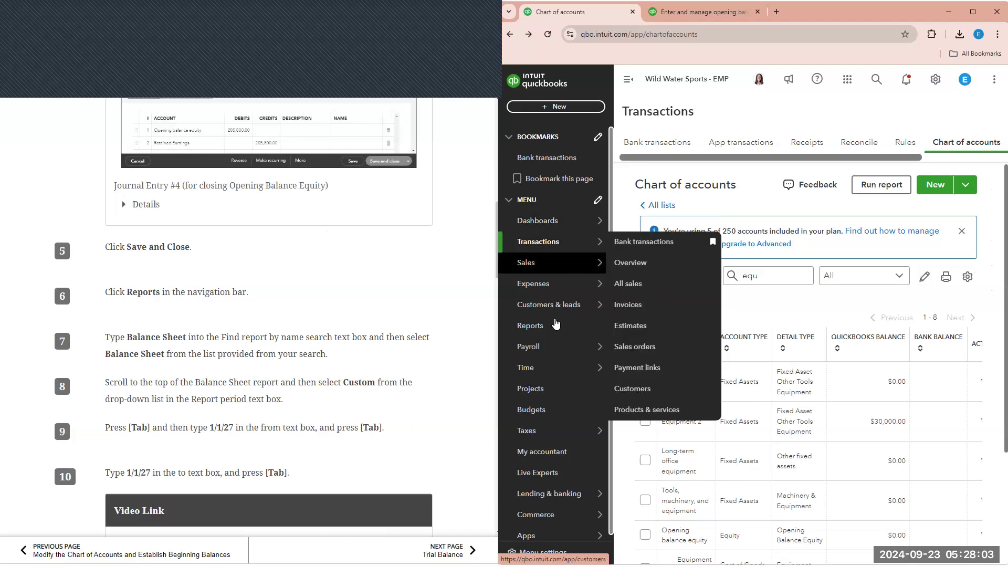
left_click(555, 326)
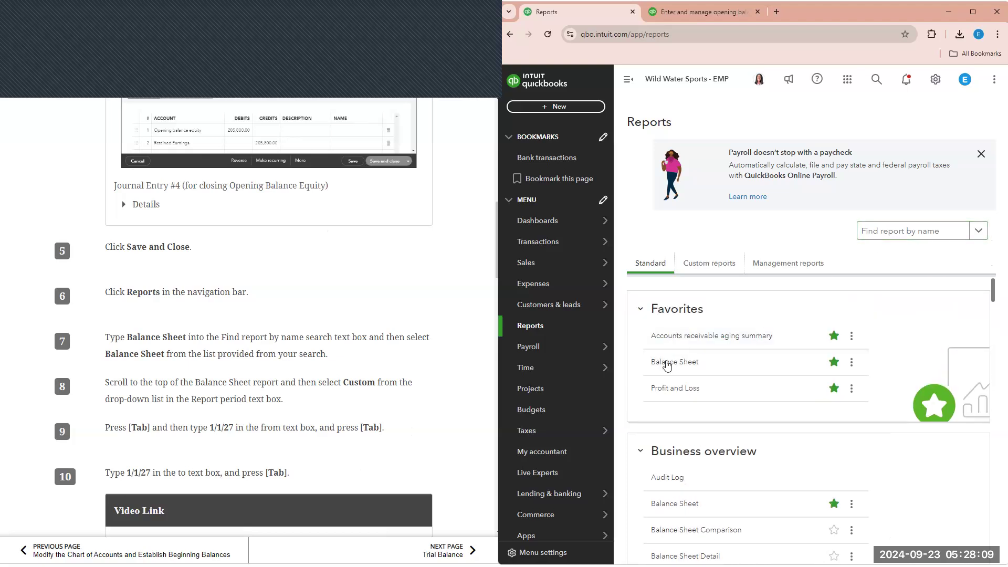
left_click(915, 229)
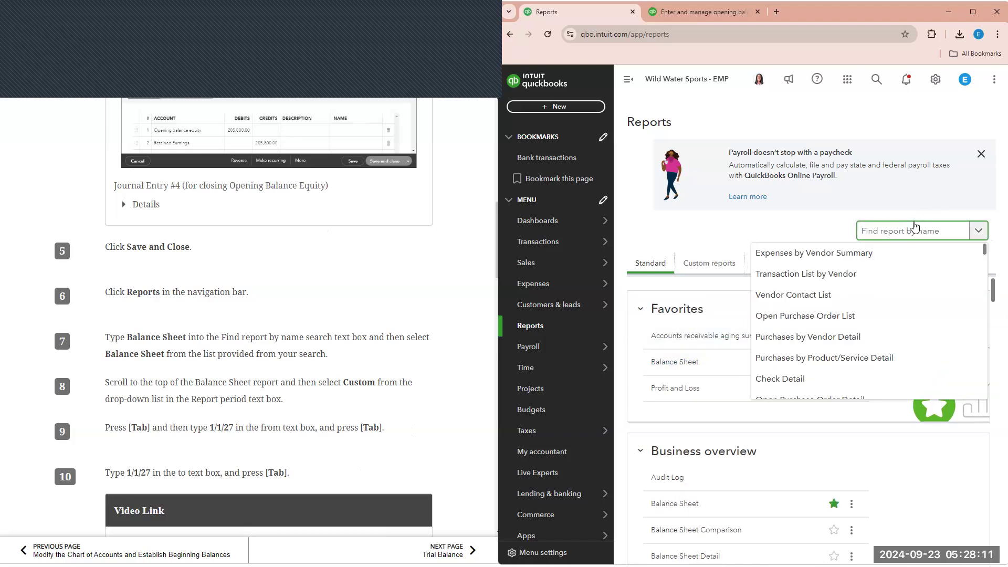
type("bal")
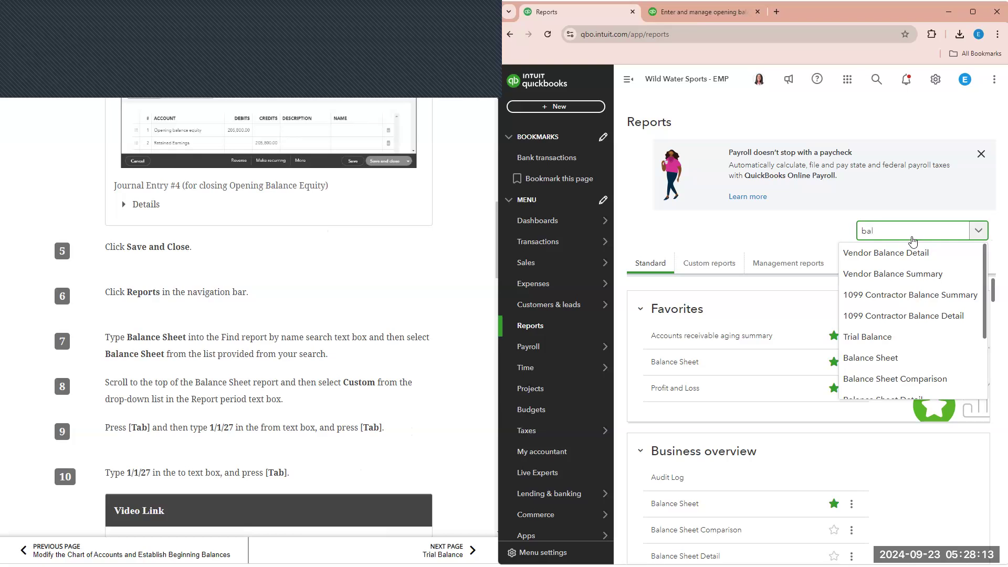
left_click(869, 359)
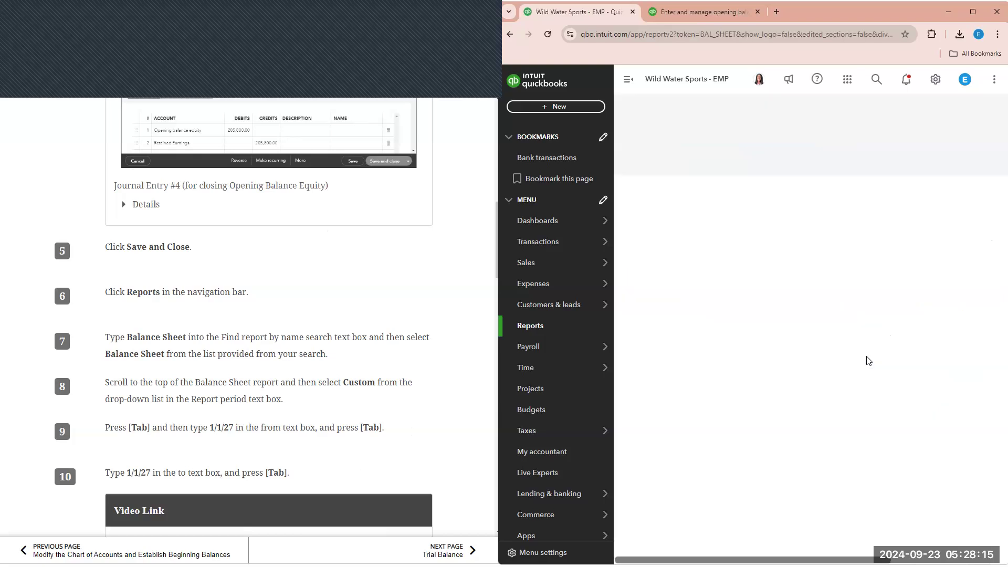
- Run the balance sheet for the period 01/01/2027 to 01/01/2027 and collapse the navigation menu
key("Tab")
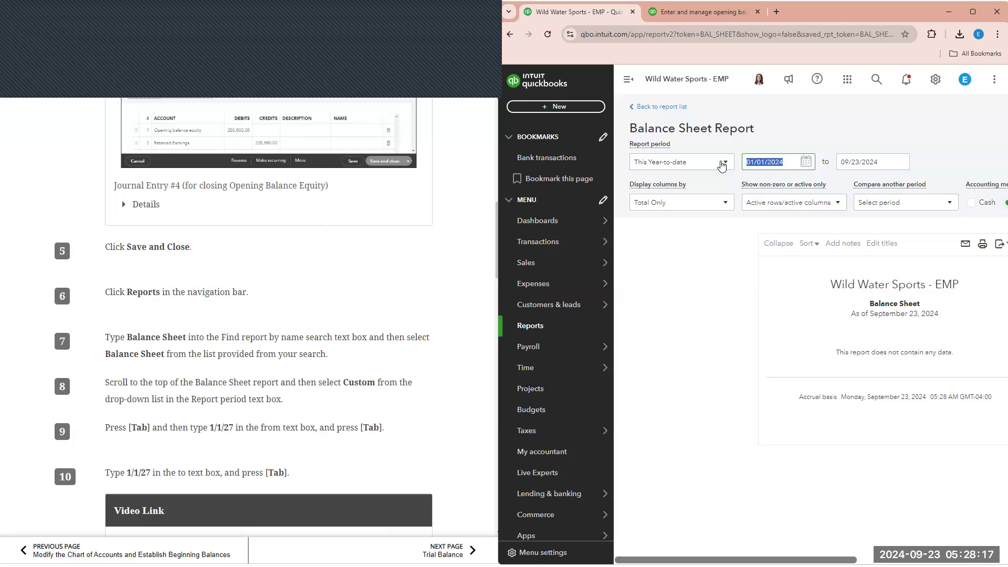
type("01/01/2027")
key("Tab")
type("01/01/2027")
key("Tab")
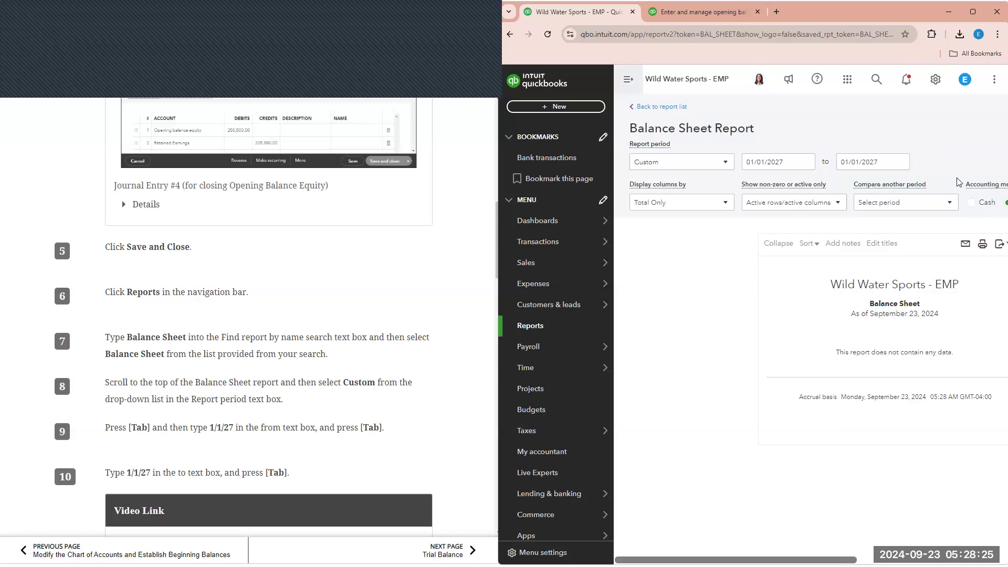
left_click(629, 80)
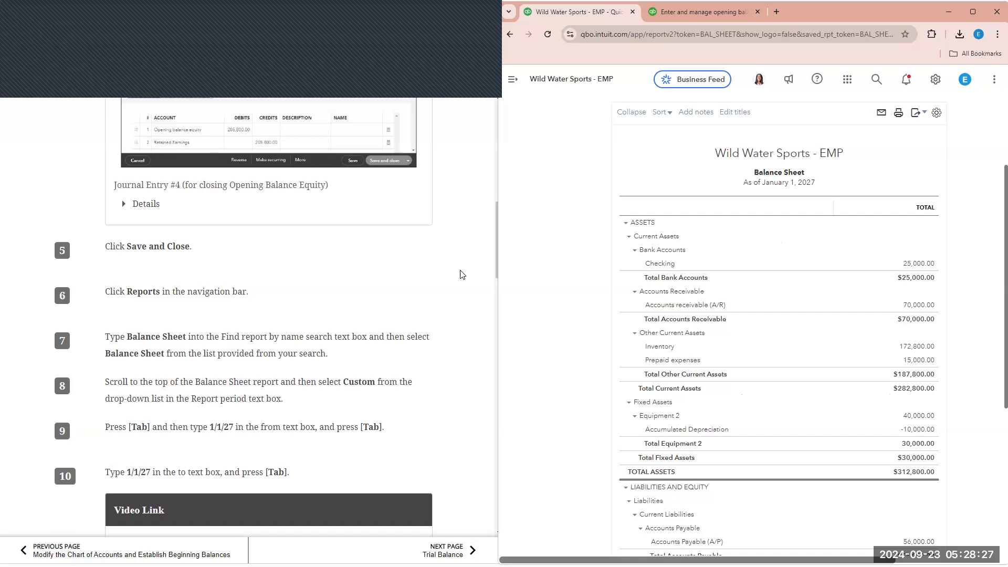
- Compare the balance sheet's asset, liability and equity amounts with the textbook's Figure 3.16
scroll(472, 279, "down", 3)
scroll(462, 275, "down", 5)
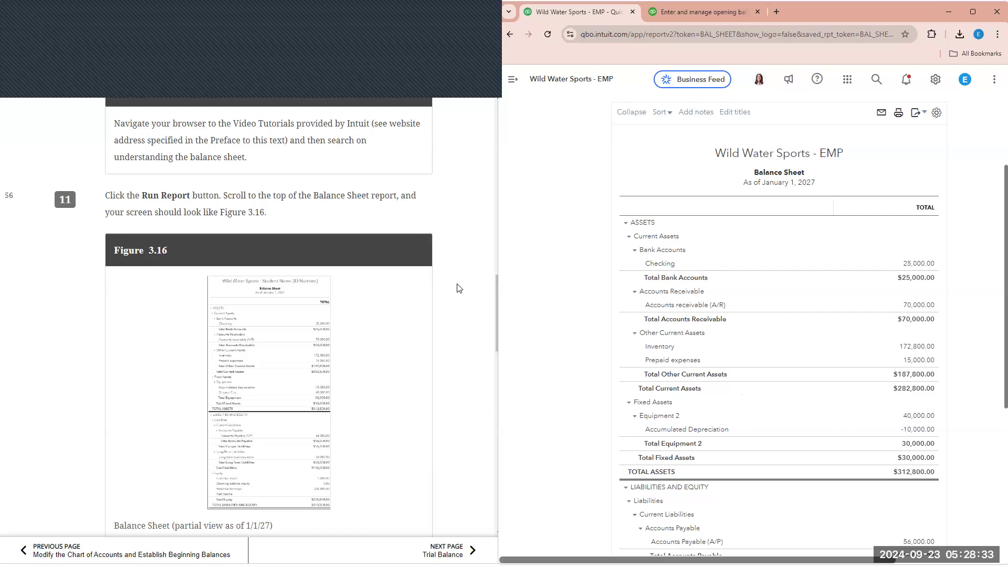
key("ctrl+plus")
scroll(457, 303, "down", 1)
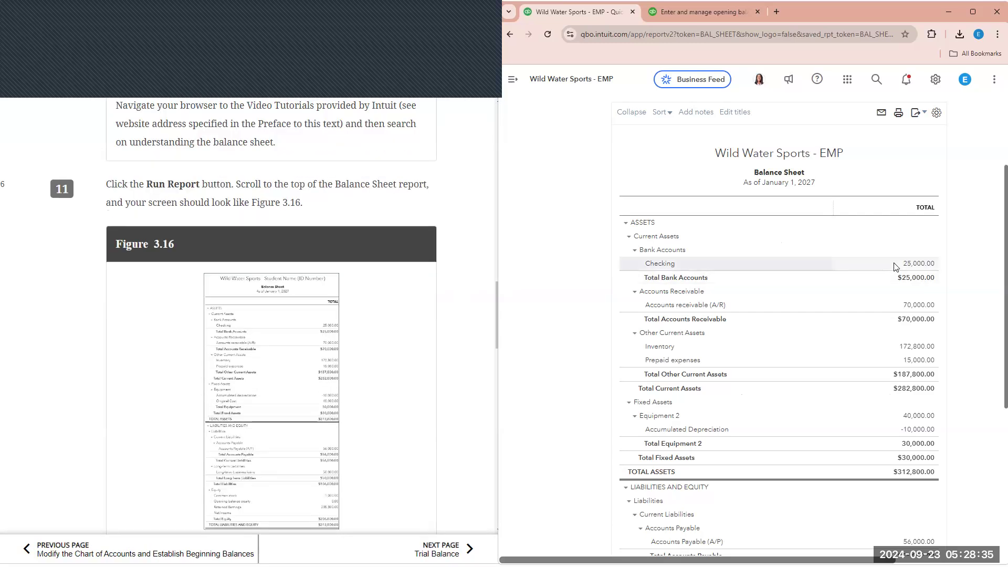
scroll(916, 312, "down", 2)
scroll(919, 312, "down", 3)
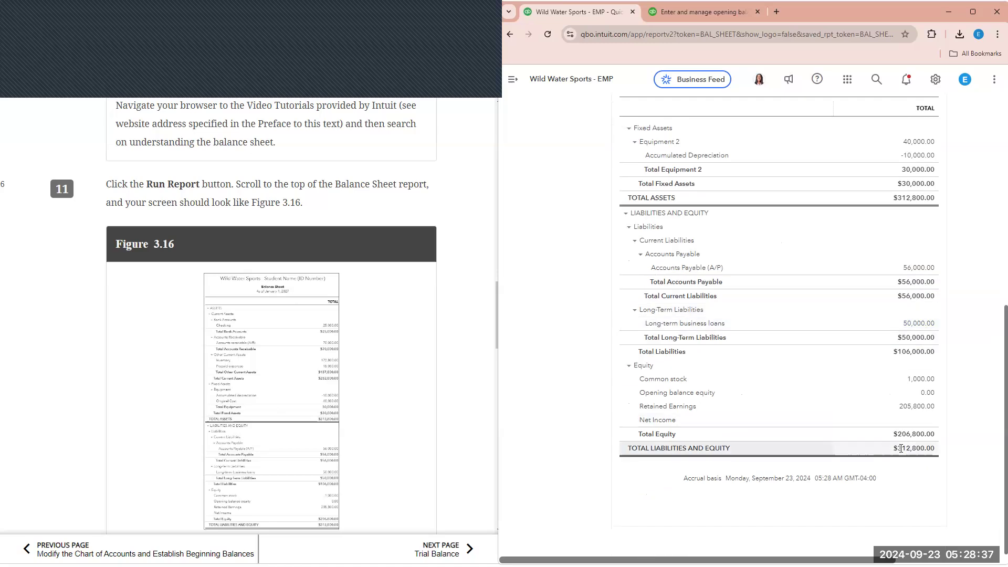
- Read the textbook's printing instructions, preview the balance sheet for printing and close the preview
scroll(420, 399, "down", 5)
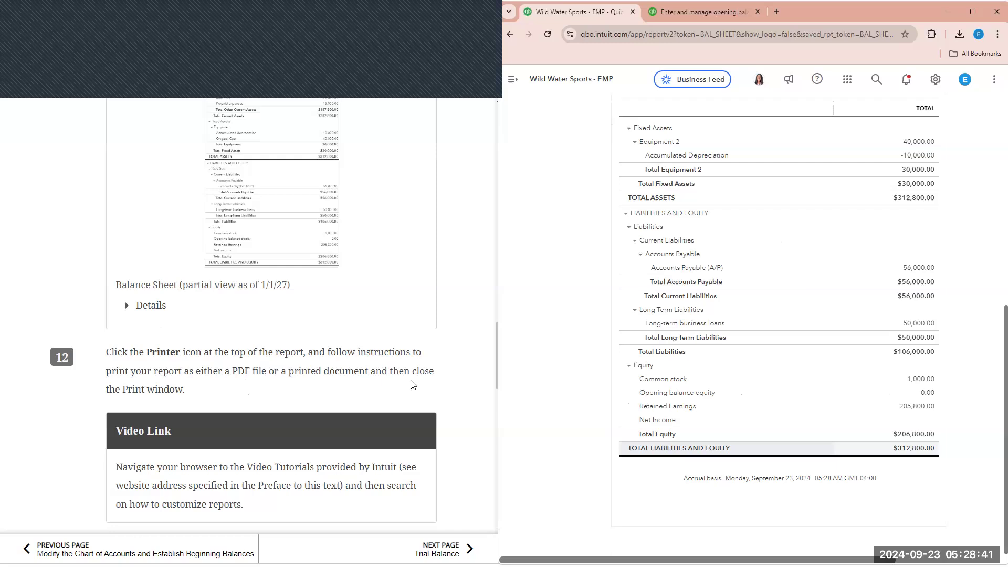
scroll(399, 362, "down", 1)
scroll(396, 342, "down", 1)
scroll(814, 273, "up", 8)
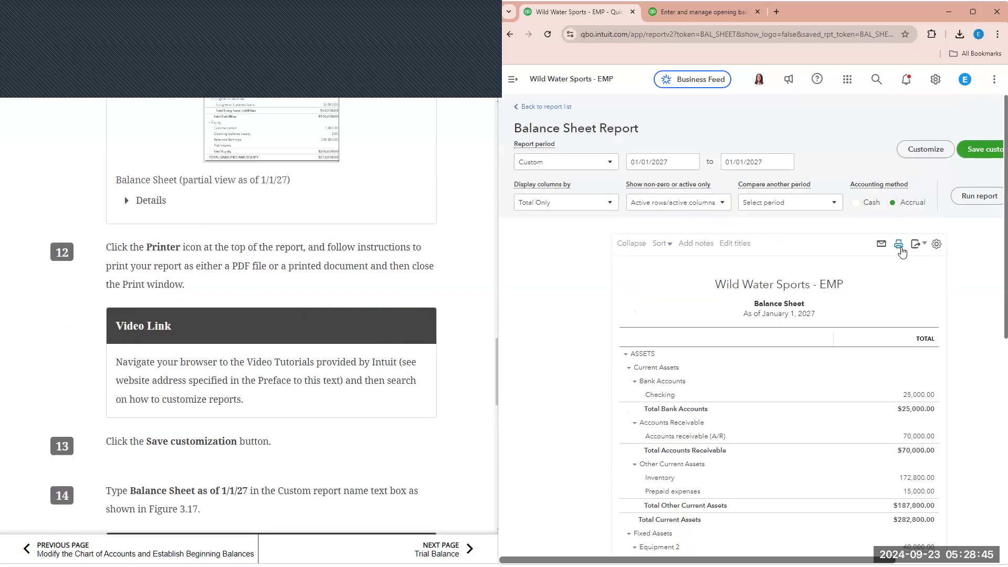
left_click(899, 244)
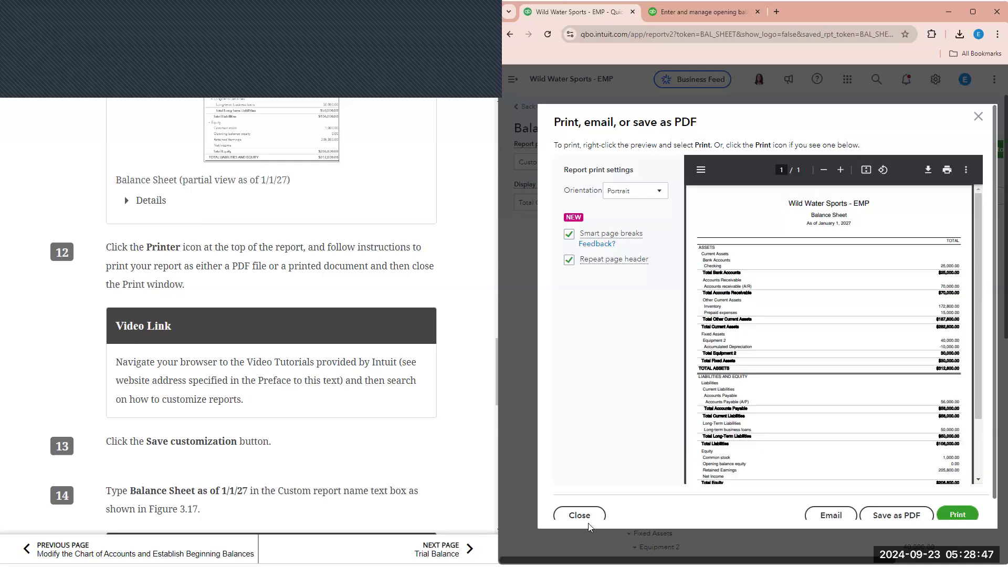
left_click(580, 515)
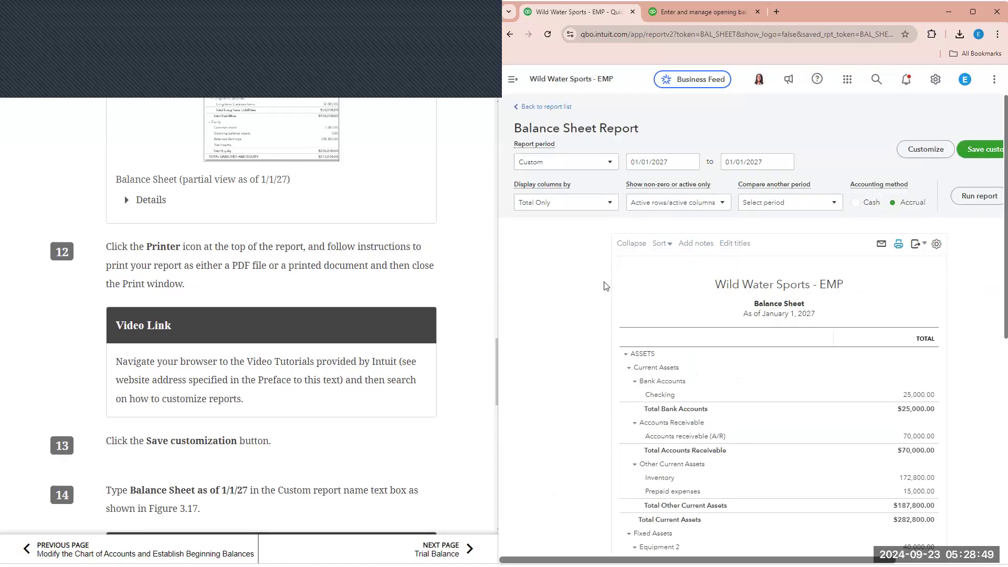
- Save the report customization under the name "Balance Sheet as of 1/1/27"
scroll(479, 324, "down", 1)
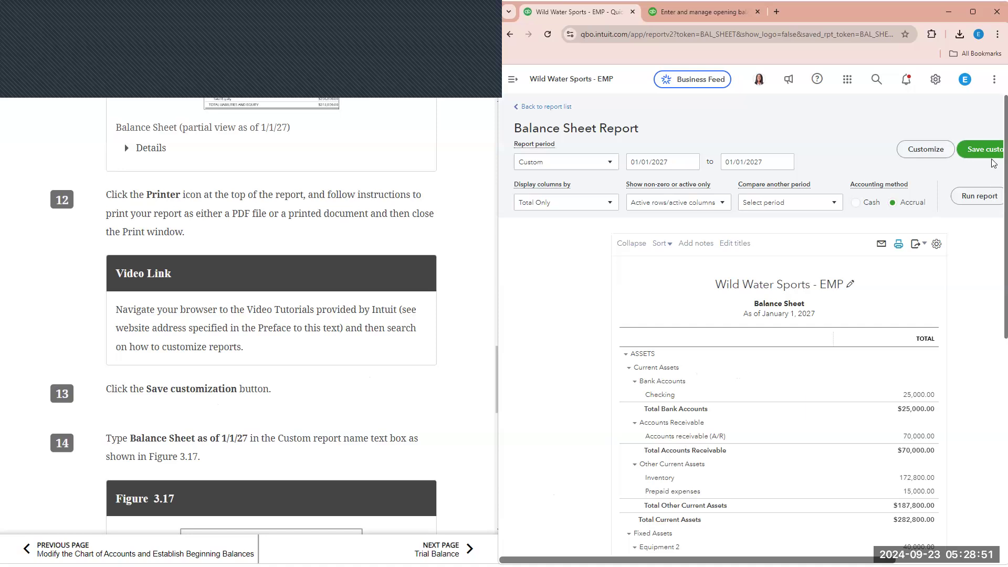
left_click(980, 149)
scroll(354, 248, "down", 3)
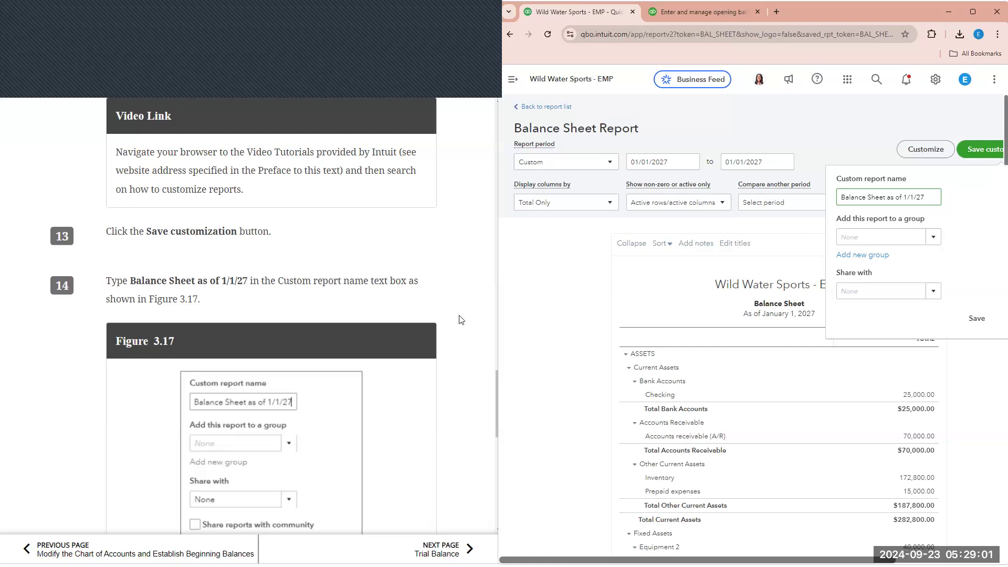
scroll(417, 336, "down", 2)
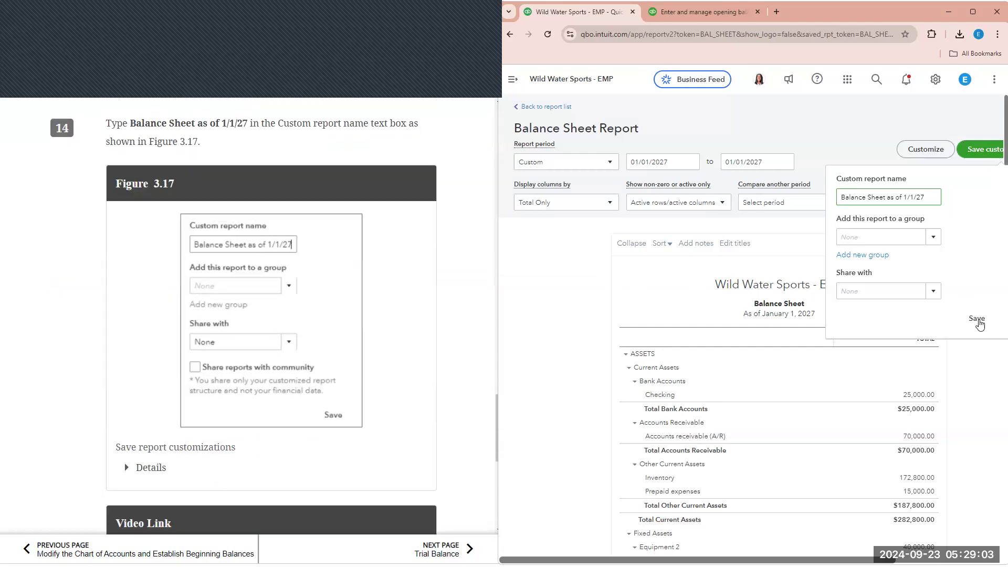
left_click(975, 318)
- Review the textbook's instructions for exporting the balance sheet to Excel
scroll(434, 349, "down", 4)
scroll(434, 349, "down", 3)
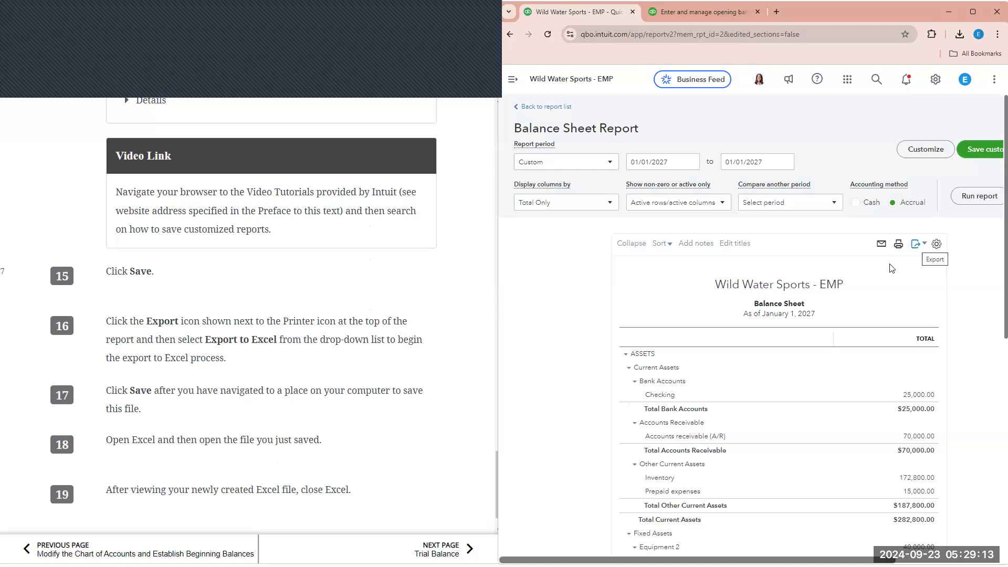
scroll(398, 370, "down", 1)
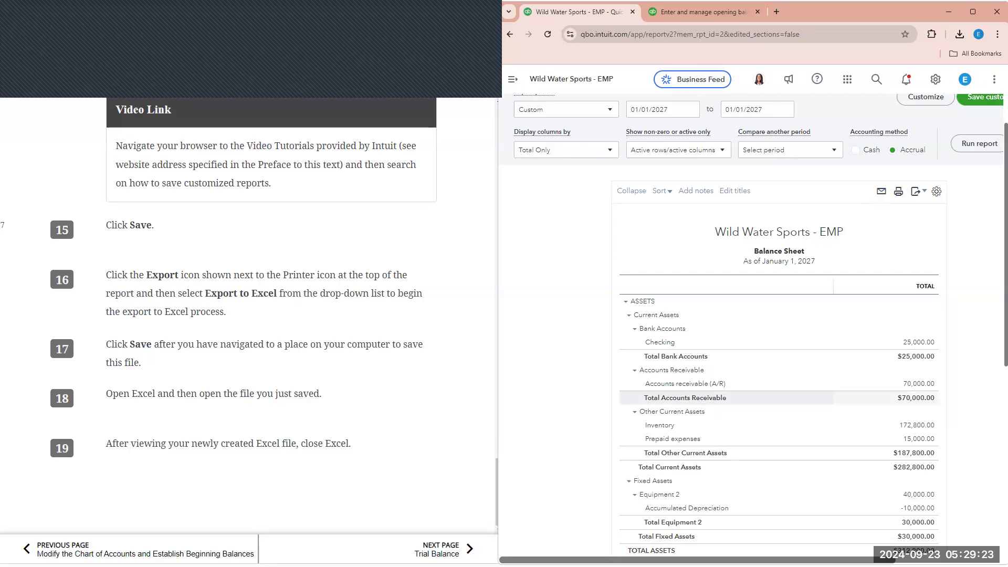
- Read the textbook's Trial Balance section and return from the balance sheet to the report list
left_click(452, 549)
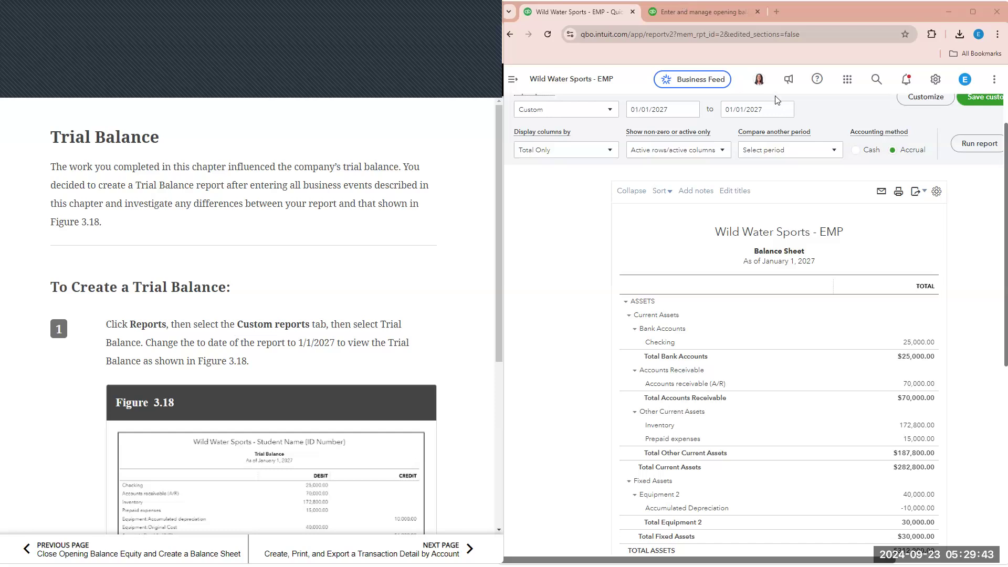
scroll(367, 268, "down", 1)
scroll(394, 253, "down", 1)
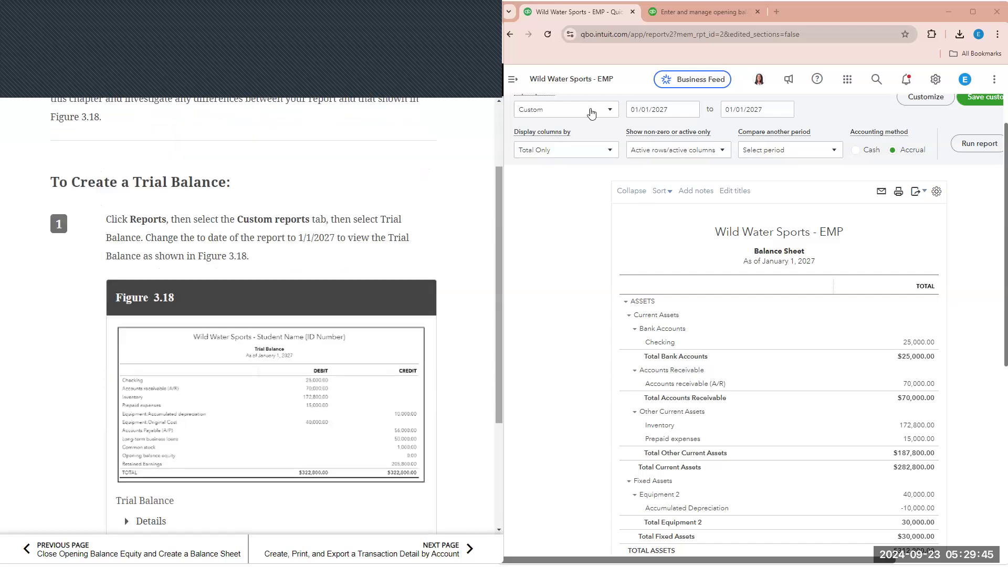
scroll(569, 157, "up", 1)
left_click(547, 108)
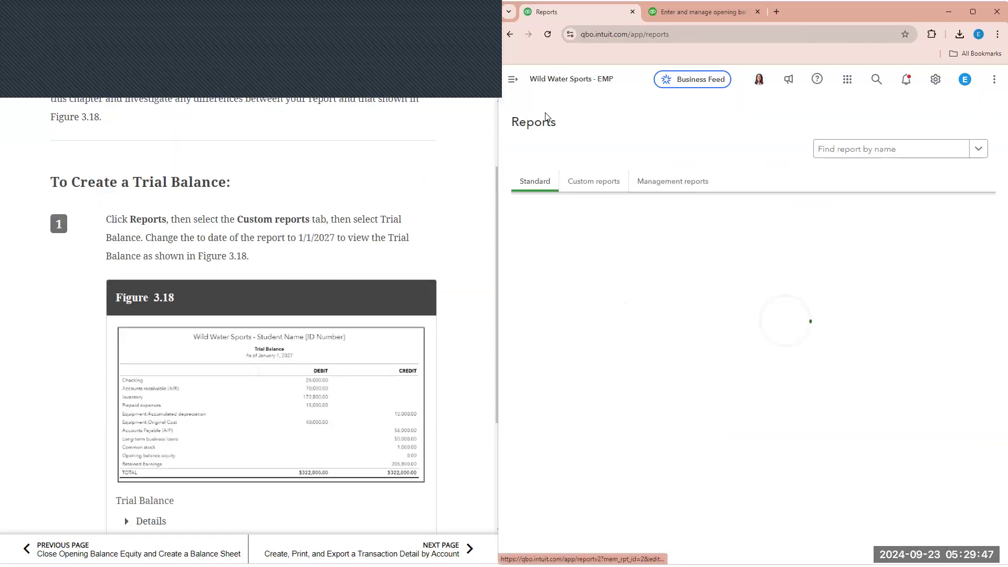
- Open the custom Trial Balance report for 01/01/2027 and compare its balances with the textbook's Figure 3.18
left_click(604, 278)
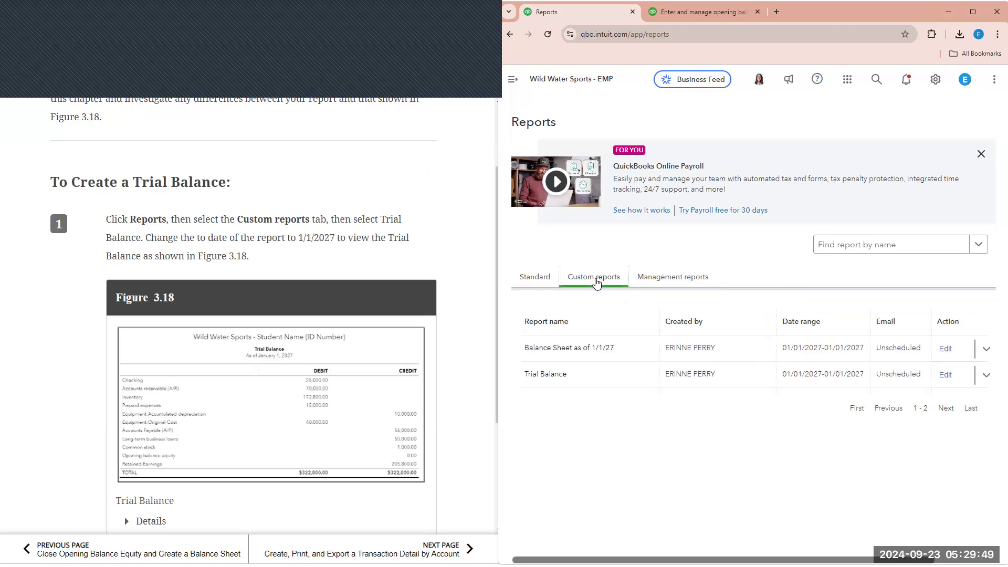
left_click(543, 375)
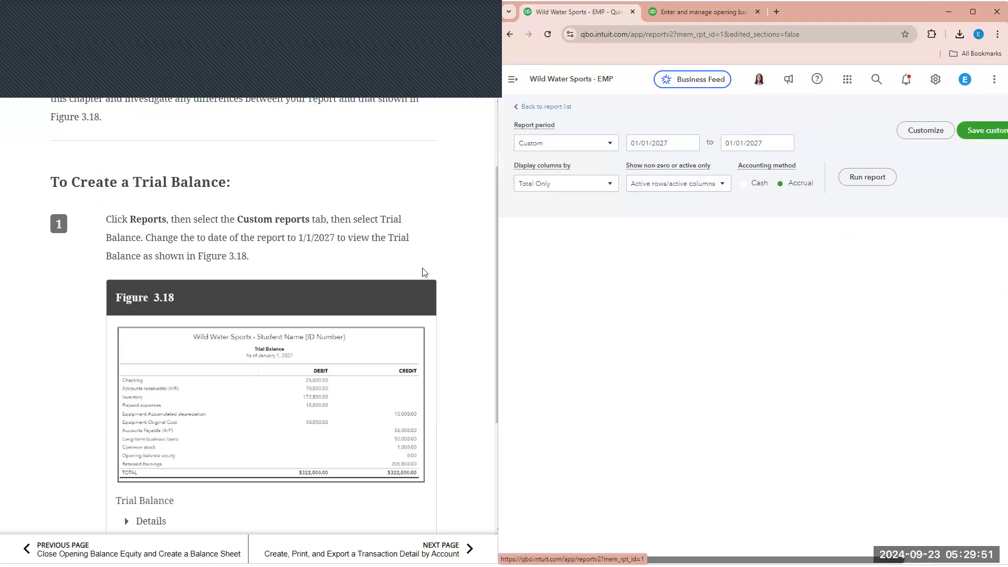
scroll(417, 368, "down", 1)
scroll(418, 367, "down", 3)
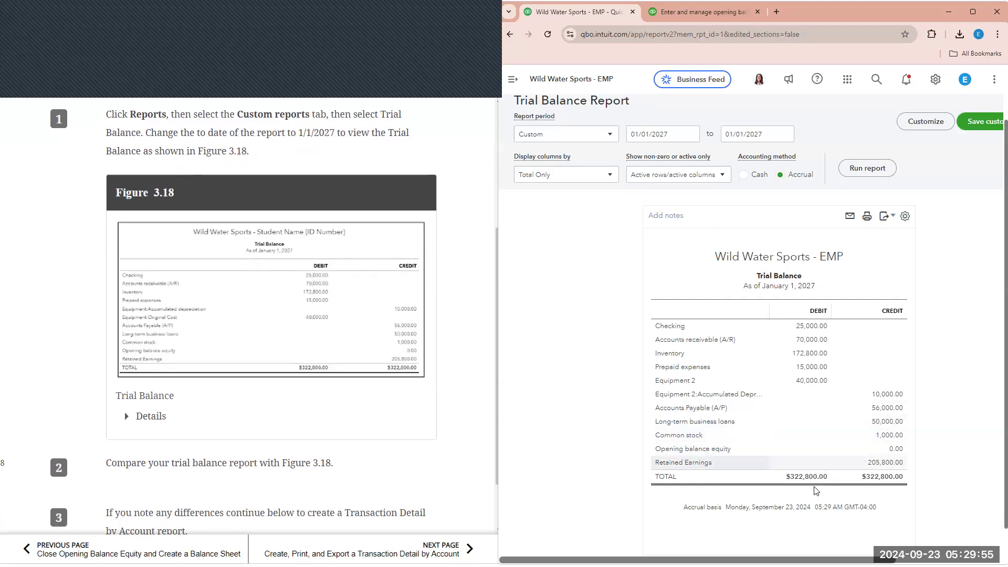
scroll(754, 473, "down", 1)
scroll(300, 416, "down", 2)
scroll(299, 416, "down", 1)
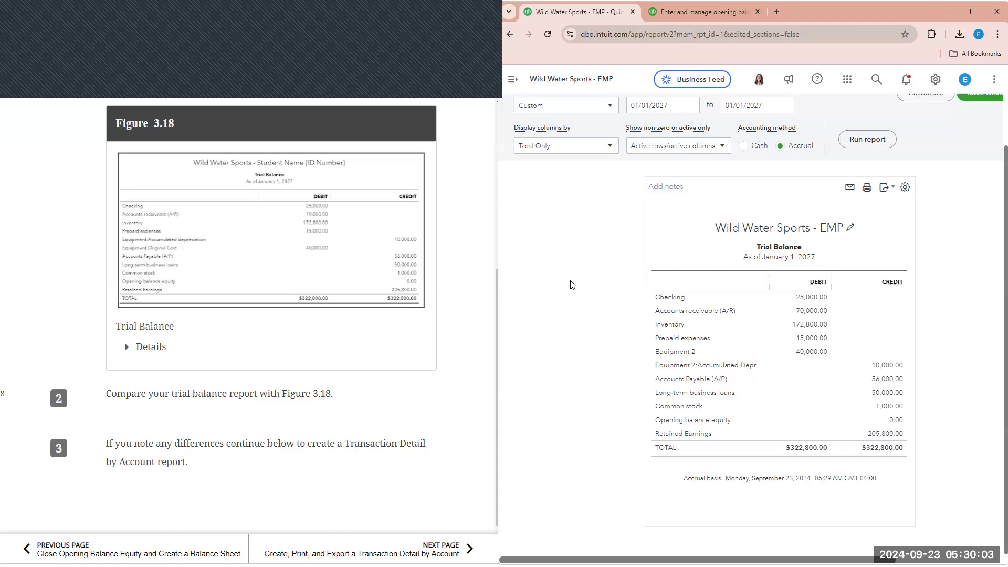
- Go to the textbook's next page and read the instructions for creating a Transaction Detail by Account report
left_click(441, 549)
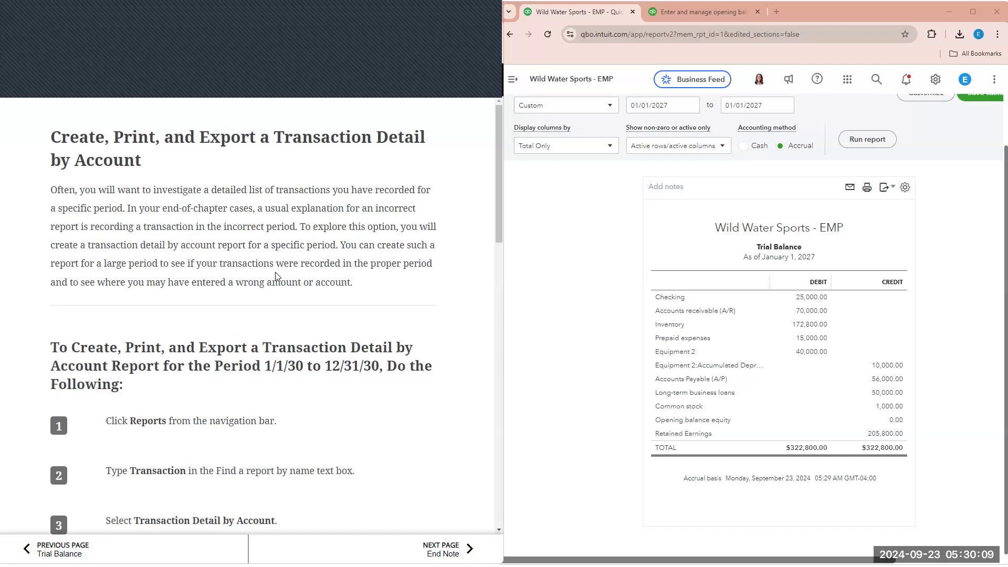
scroll(278, 279, "down", 2)
scroll(547, 132, "up", 2)
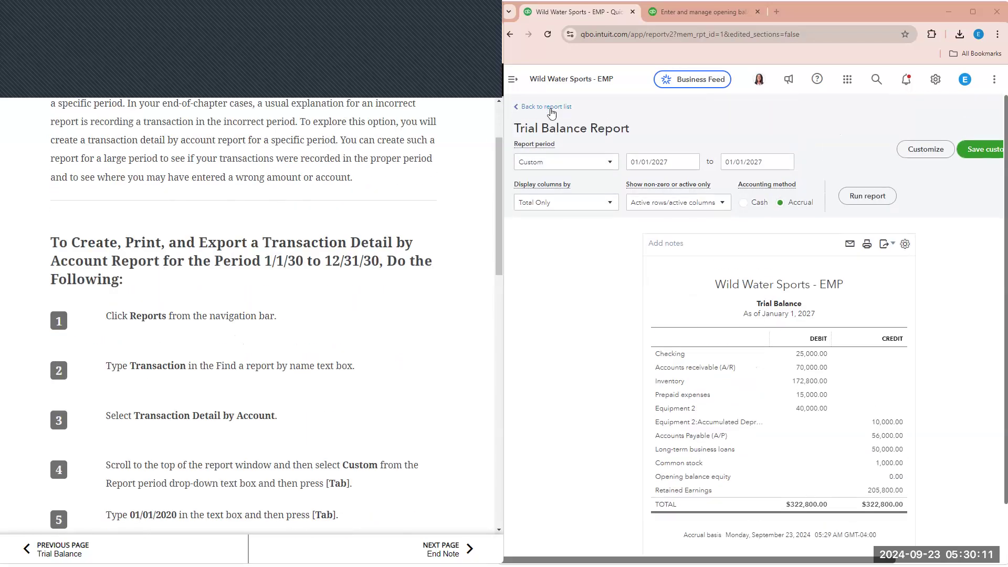
- Return to the report list, search for "transac" and open the Transaction Detail by Account report
left_click(525, 112)
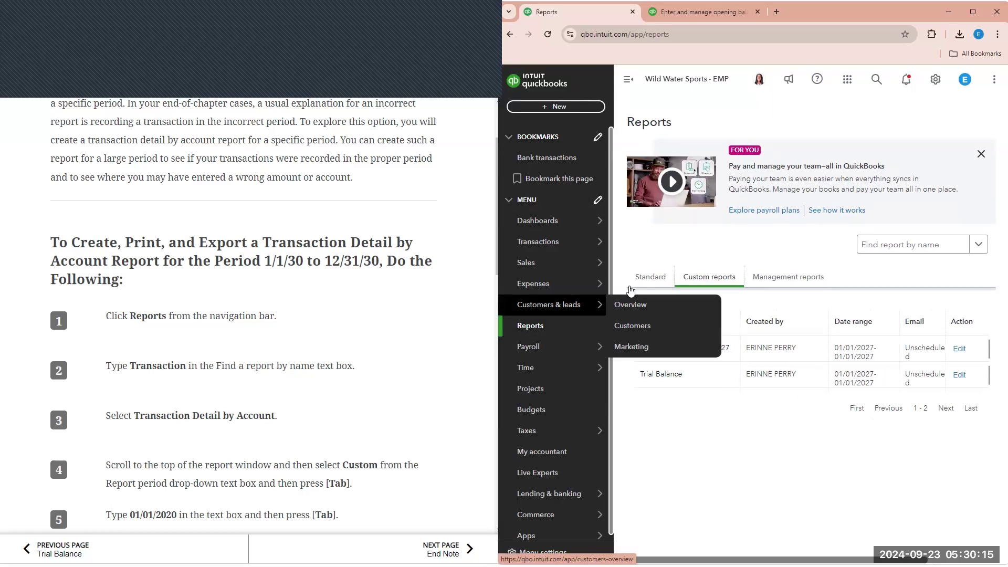
left_click(885, 249)
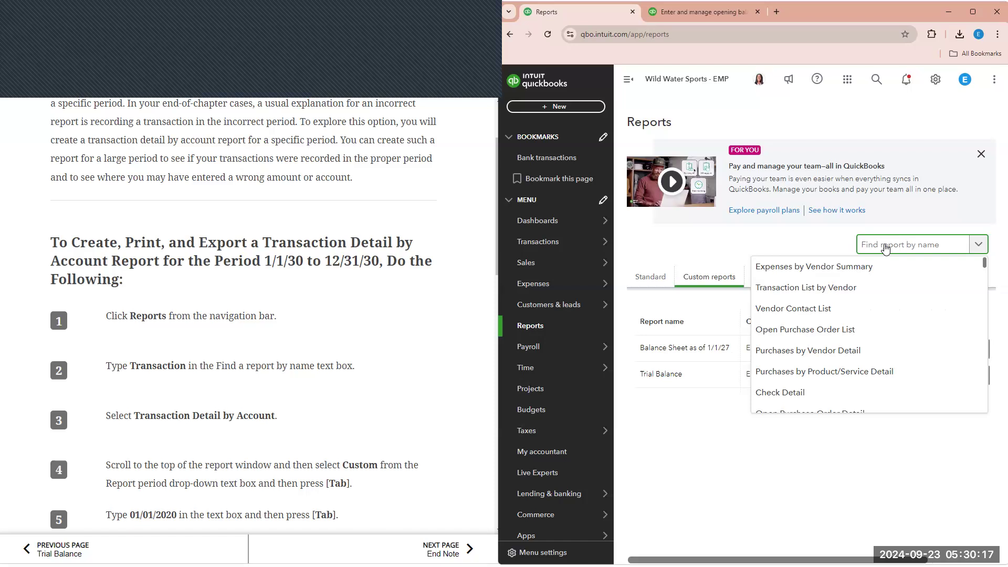
type("transac")
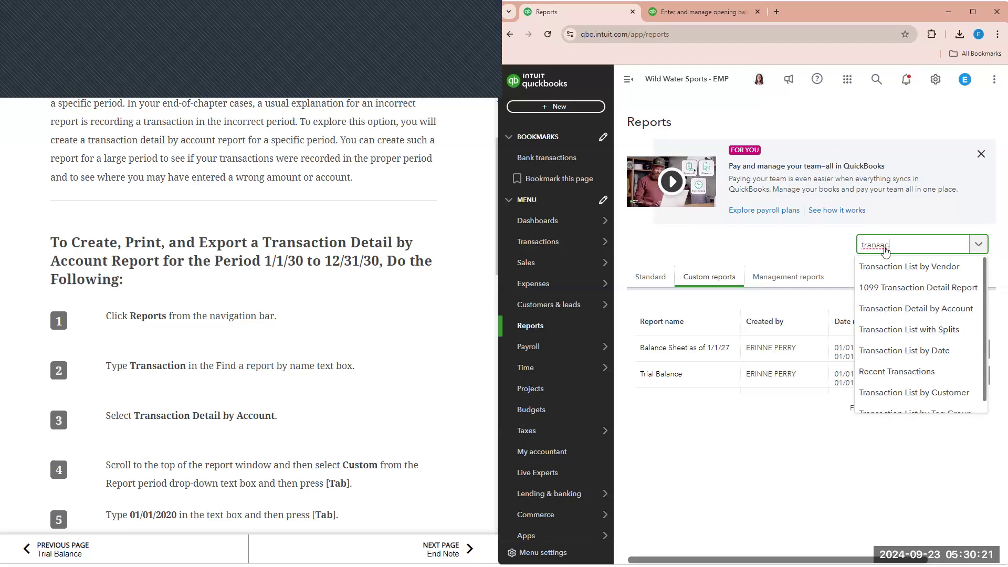
left_click(890, 310)
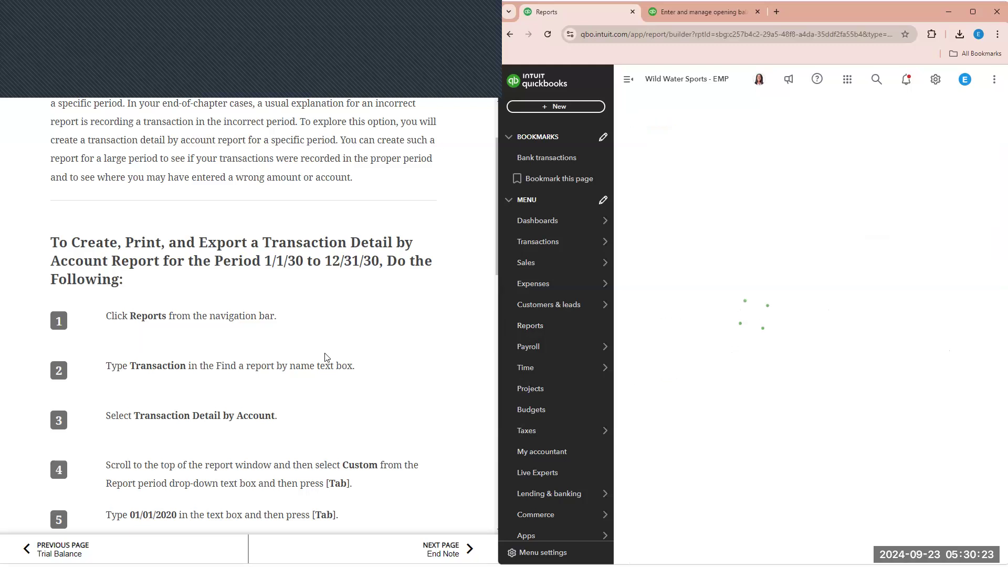
scroll(321, 357, "down", 2)
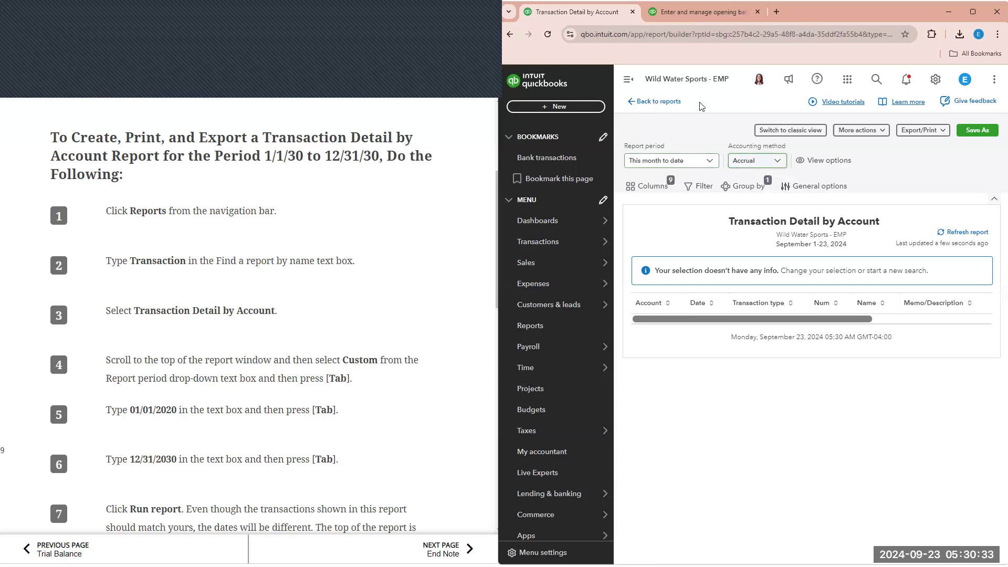
- Collapse the navigation menu and set the report period to custom dates from 01/01/2020 to 12/31/2030
left_click(626, 82)
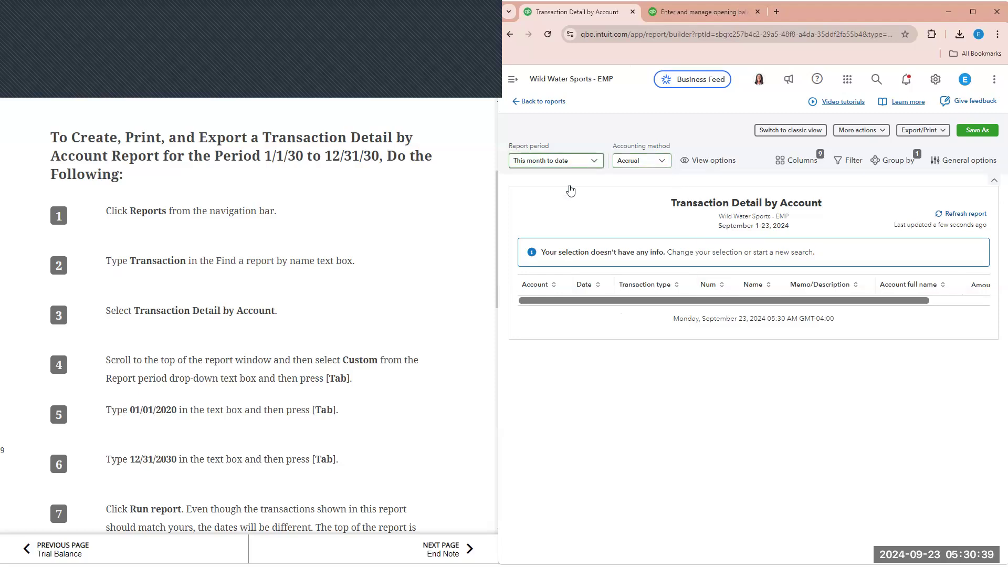
left_click(567, 161)
left_click(572, 178)
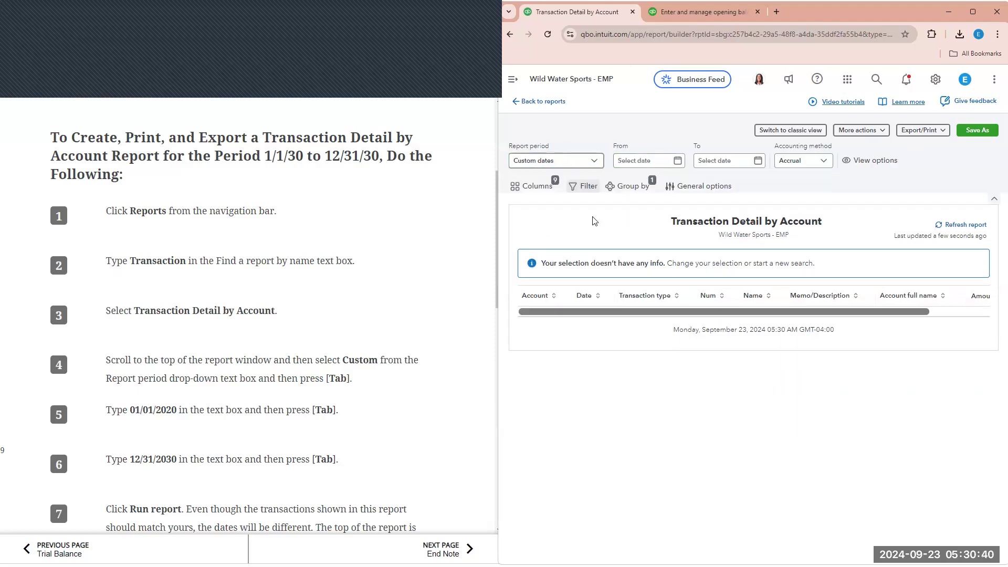
left_click(629, 163)
type("01/01/2020")
left_click(719, 163)
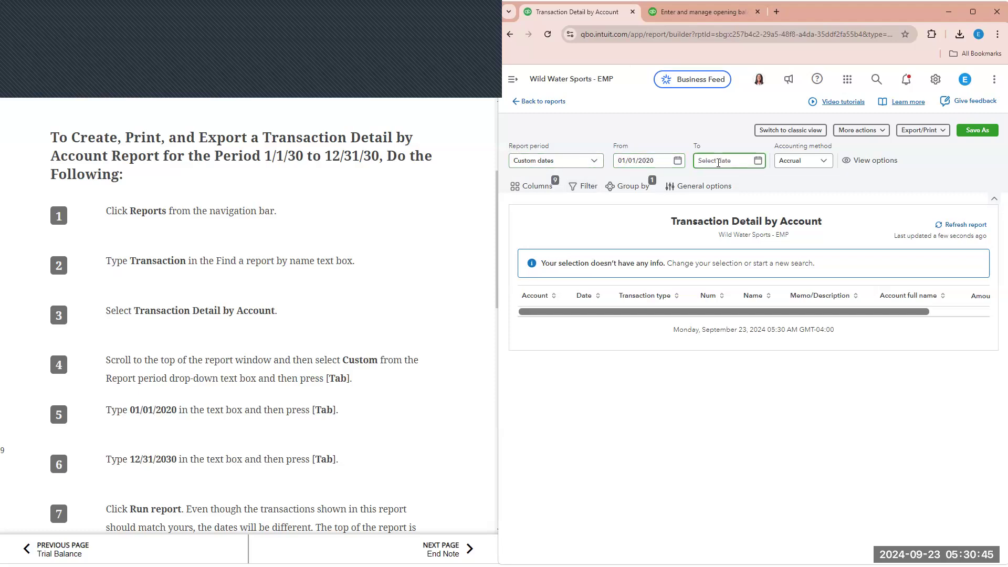
type("12/31/30")
scroll(249, 315, "down", 2)
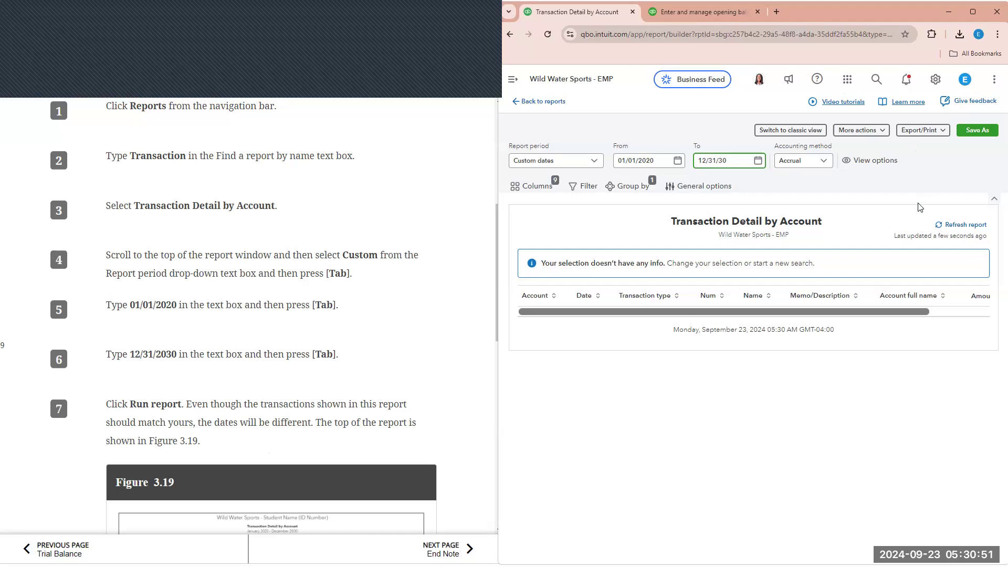
key("Tab")
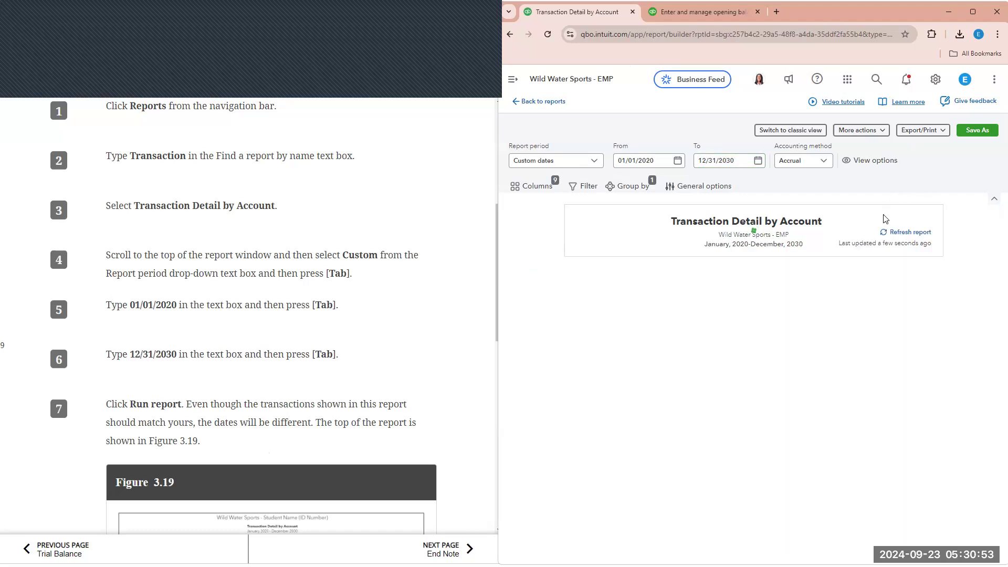
- Compare the Transaction Detail by Account report with the textbook's Figure 3.19 and read the remaining instructions
scroll(315, 342, "down", 4)
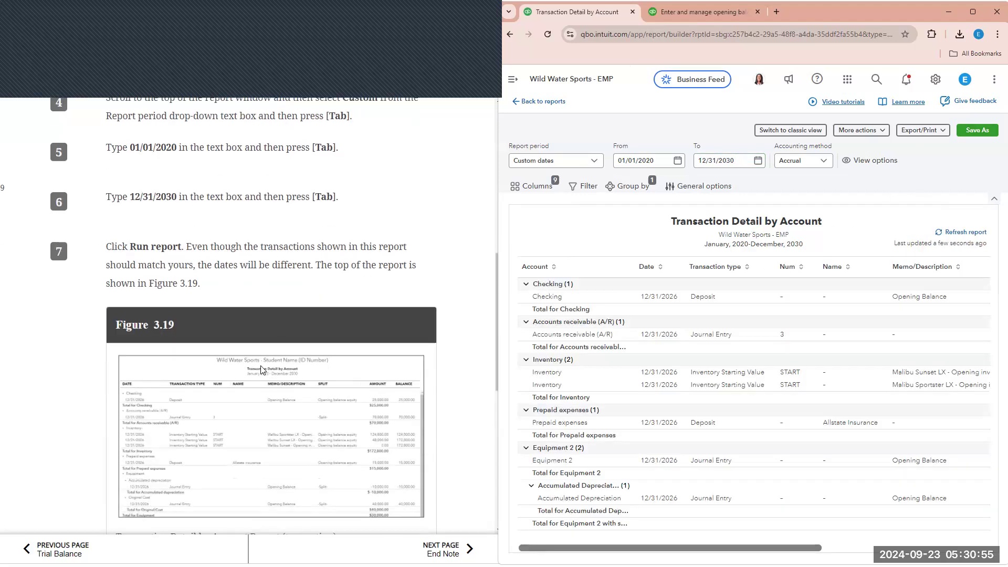
scroll(304, 367, "down", 1)
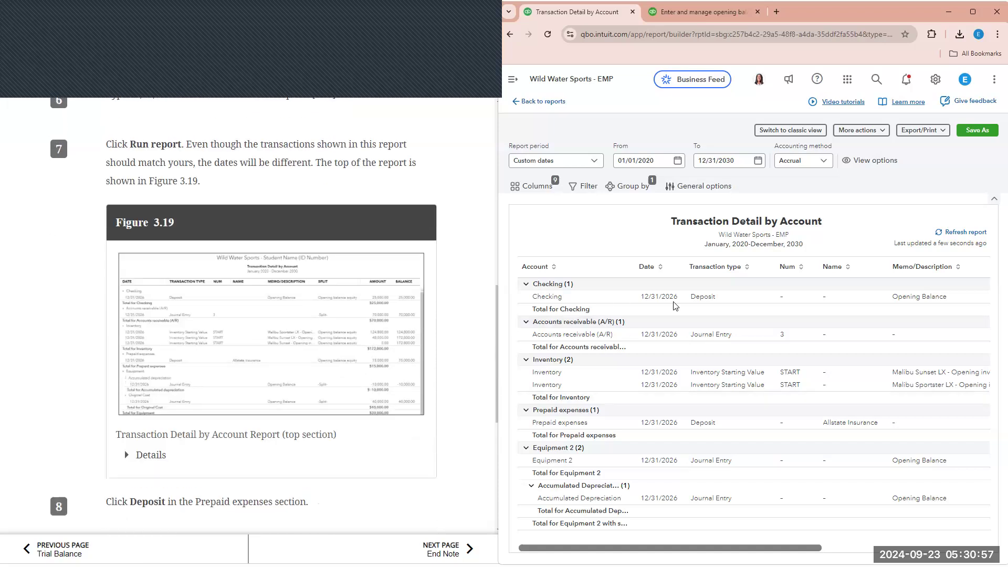
scroll(626, 343, "down", 2)
scroll(399, 378, "down", 4)
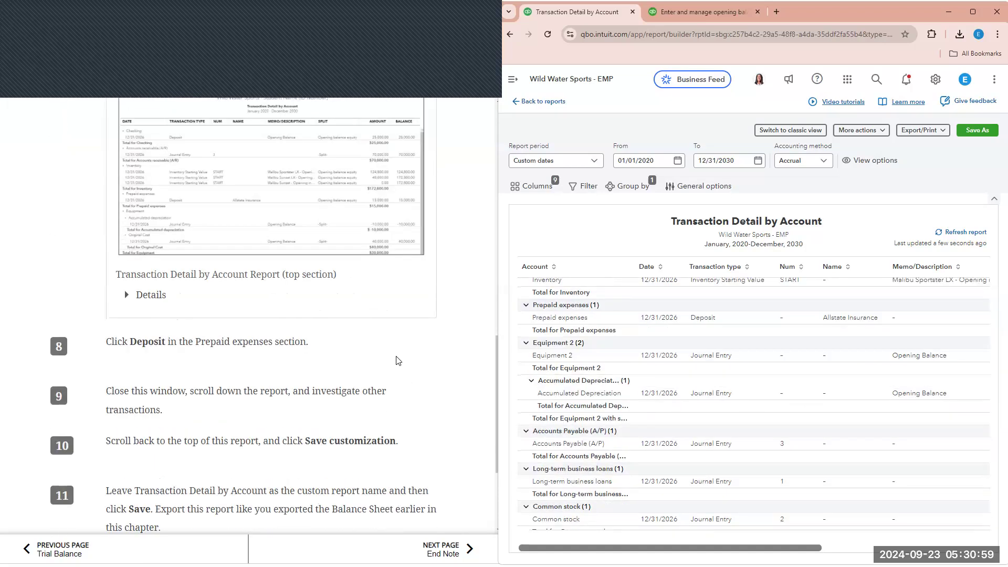
scroll(317, 339, "down", 2)
scroll(124, 372, "up", 5)
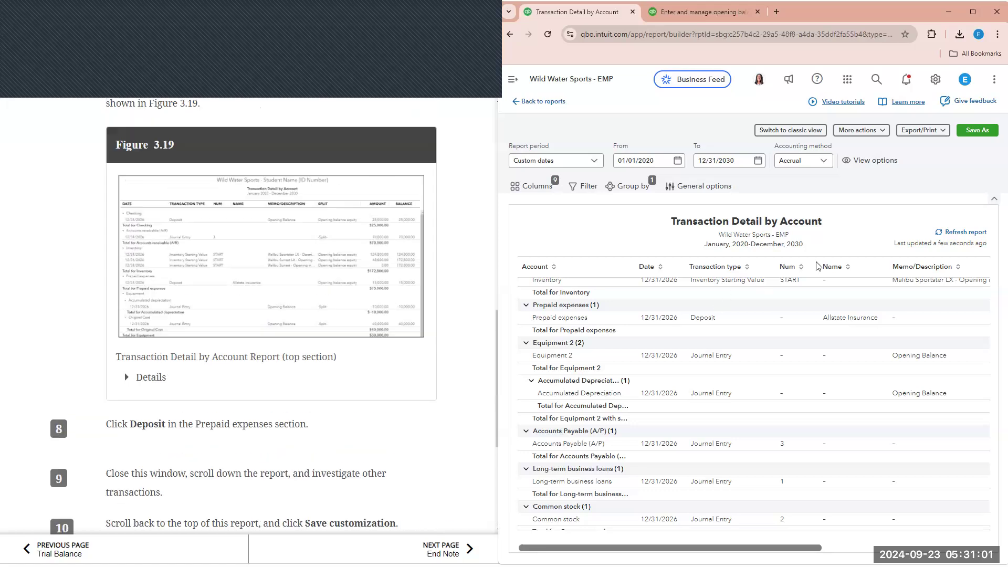
scroll(816, 270, "up", 2)
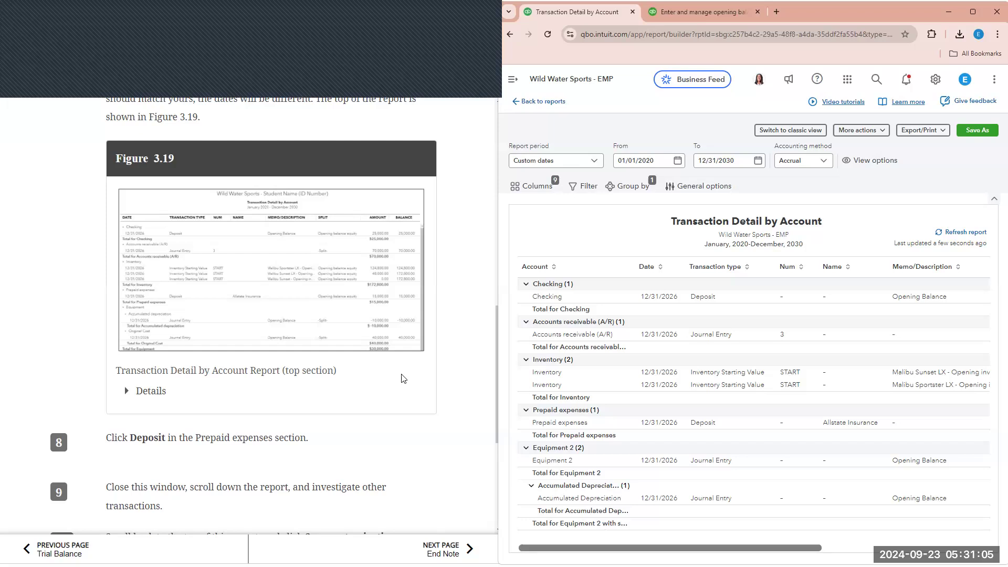
left_click(334, 235)
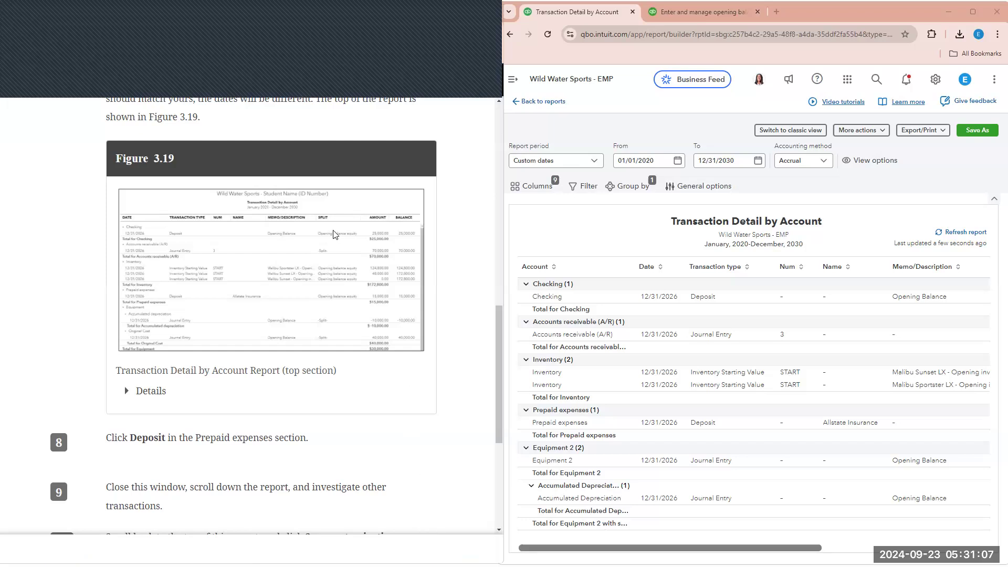